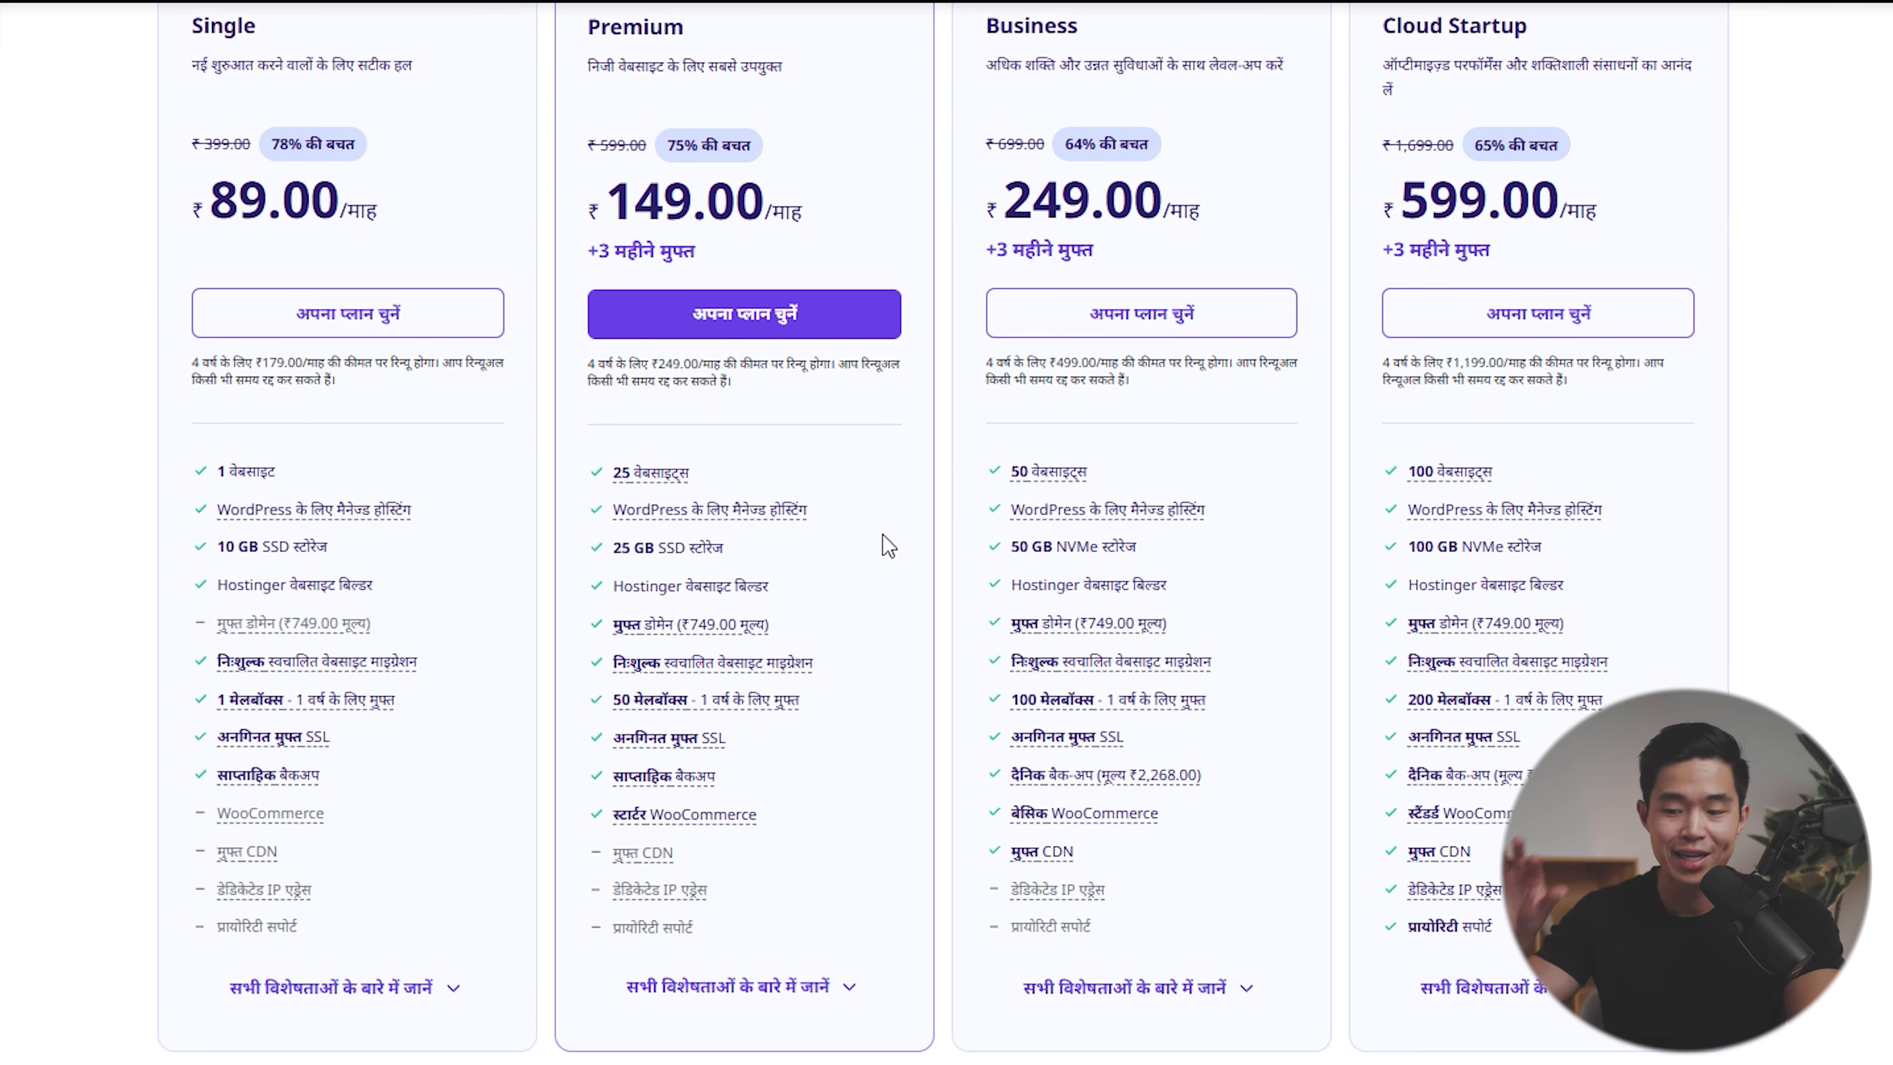
- Highlight the 25 GB SSD storage and free domain entries in the Premium plan's feature list
drag(741, 561, 579, 557)
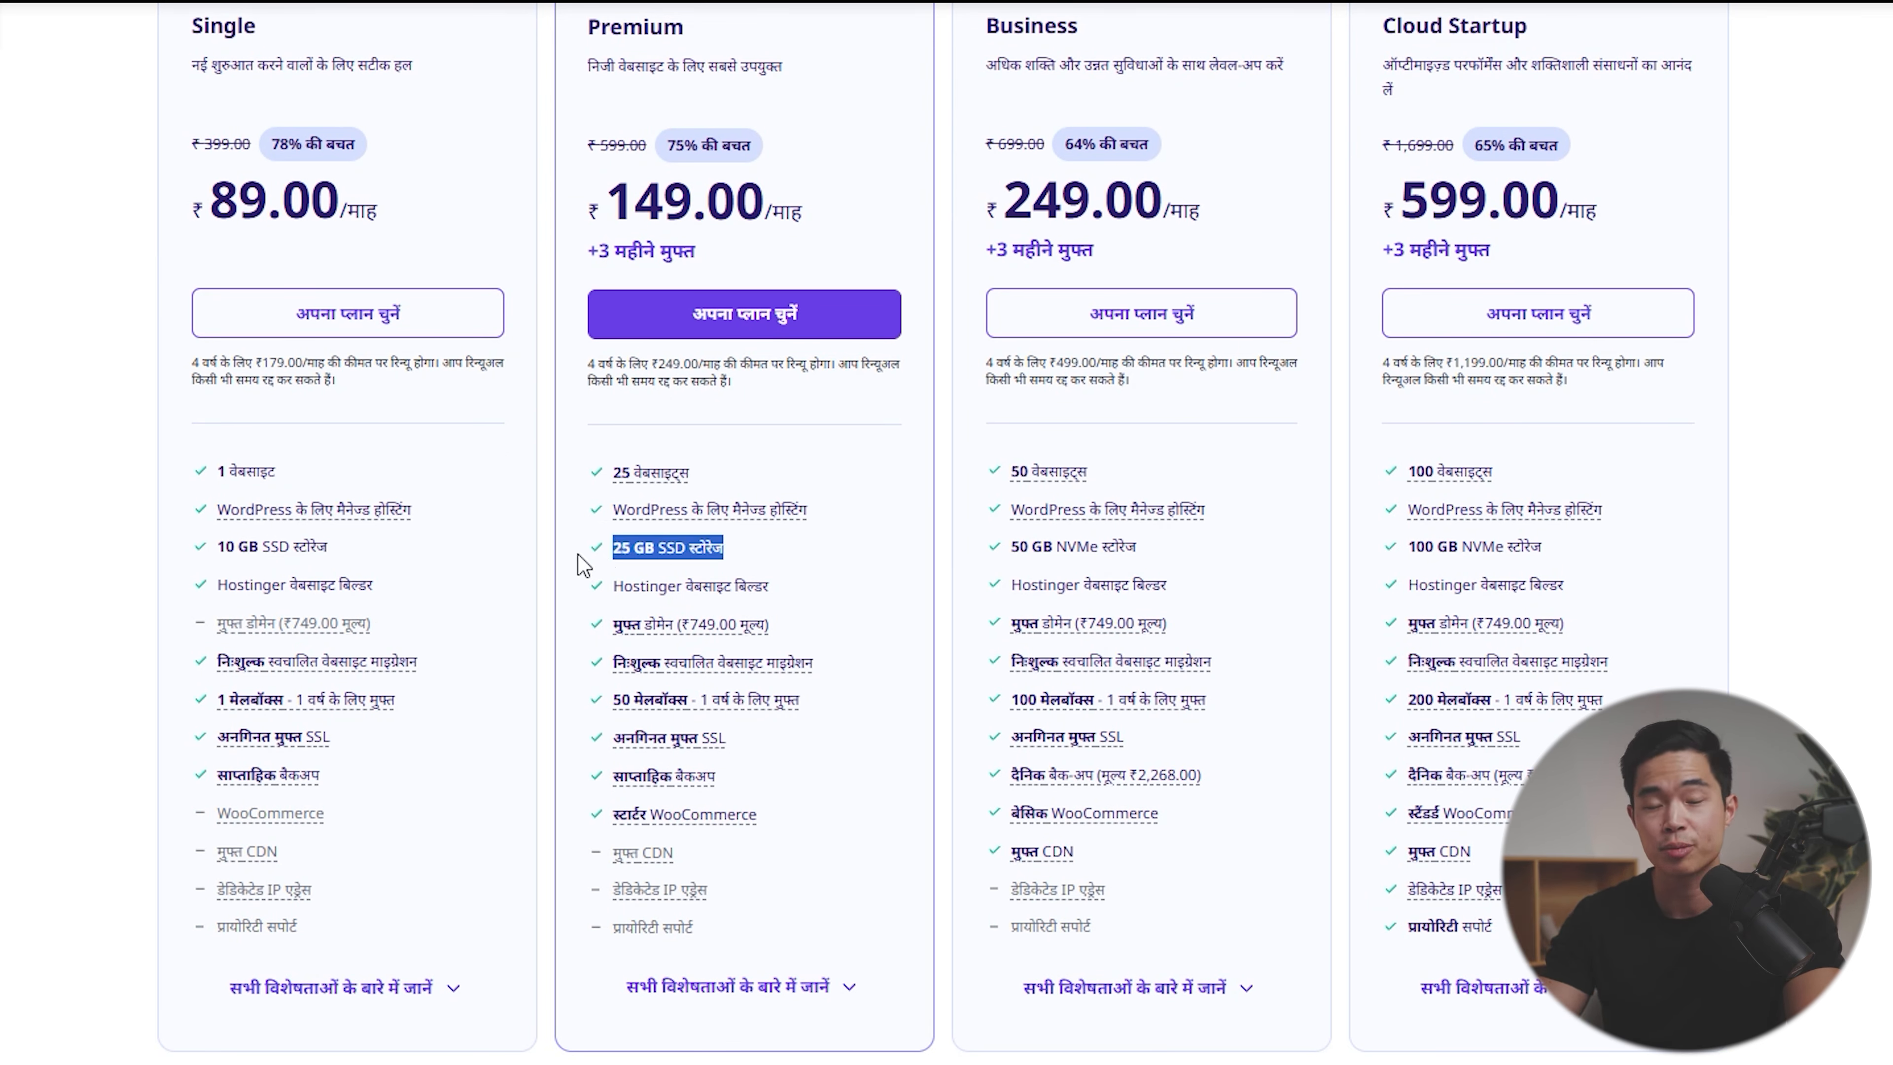
click(874, 589)
drag(787, 627, 601, 636)
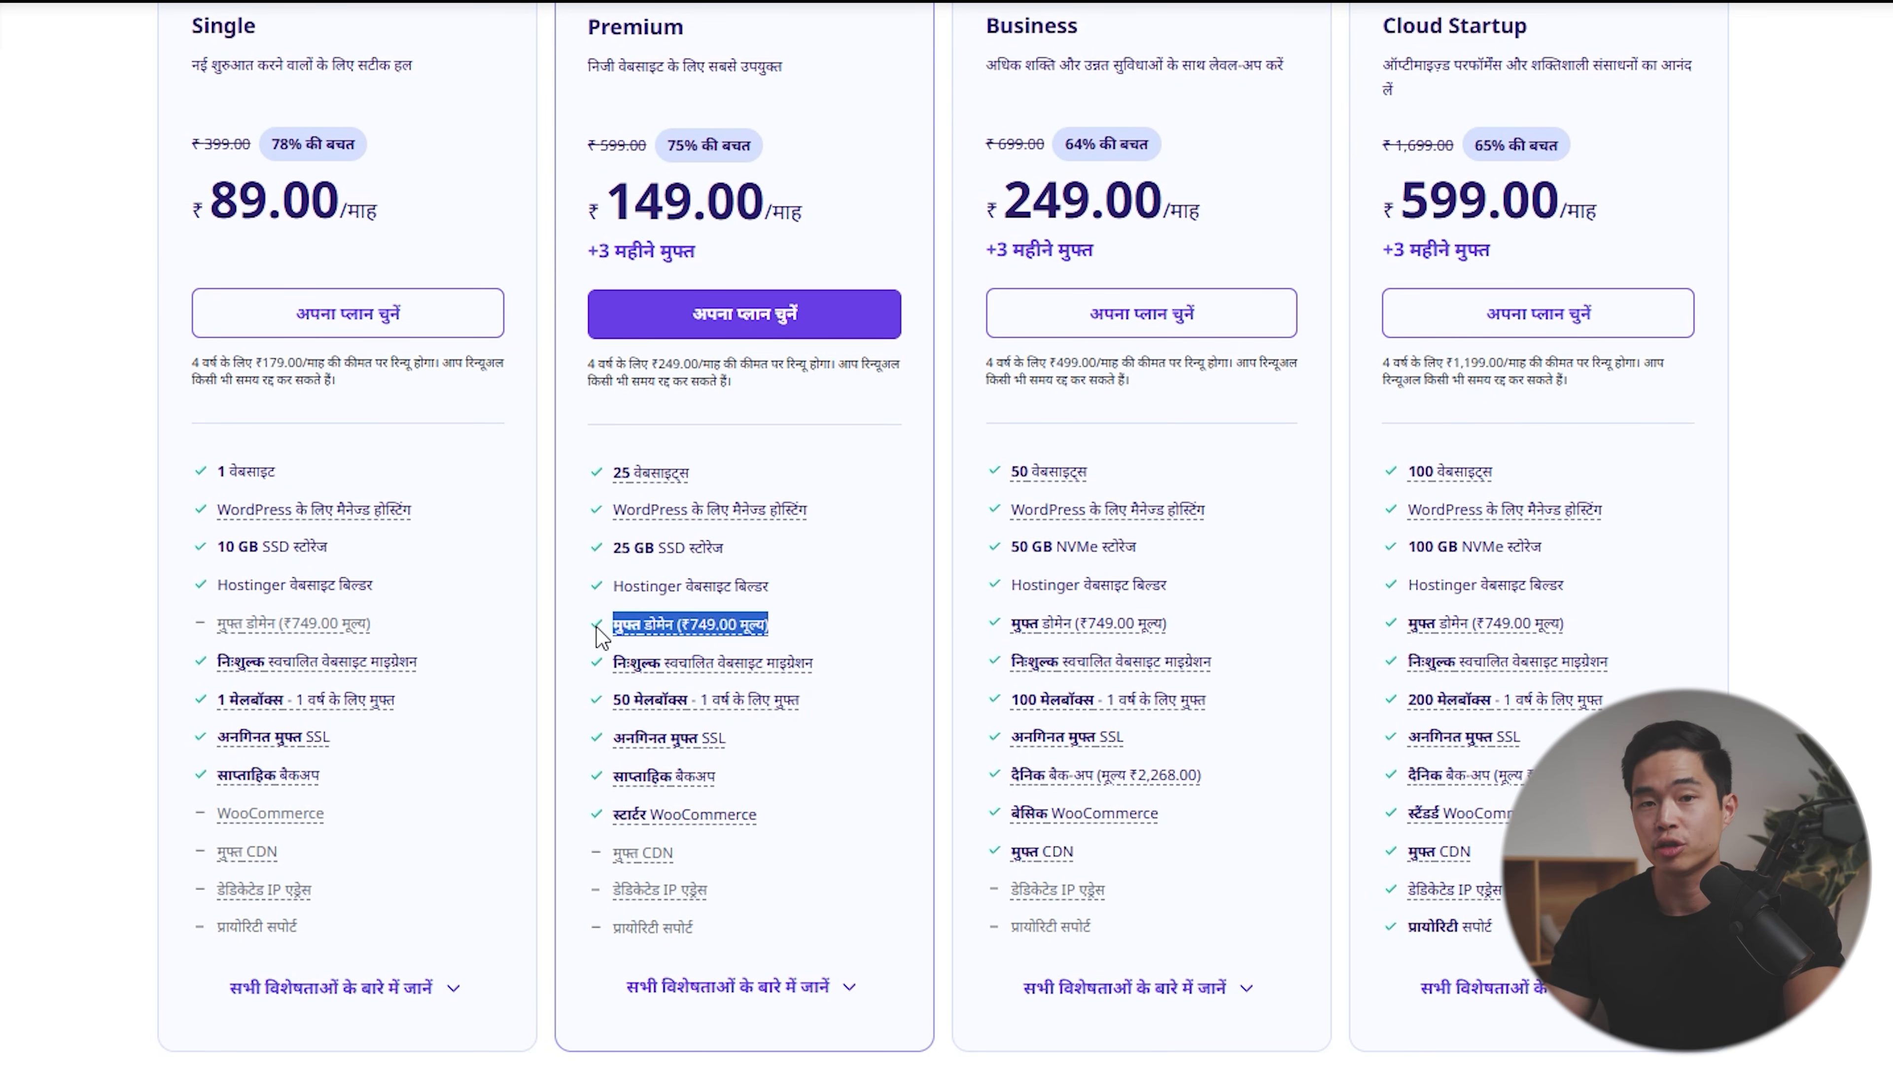
click(879, 652)
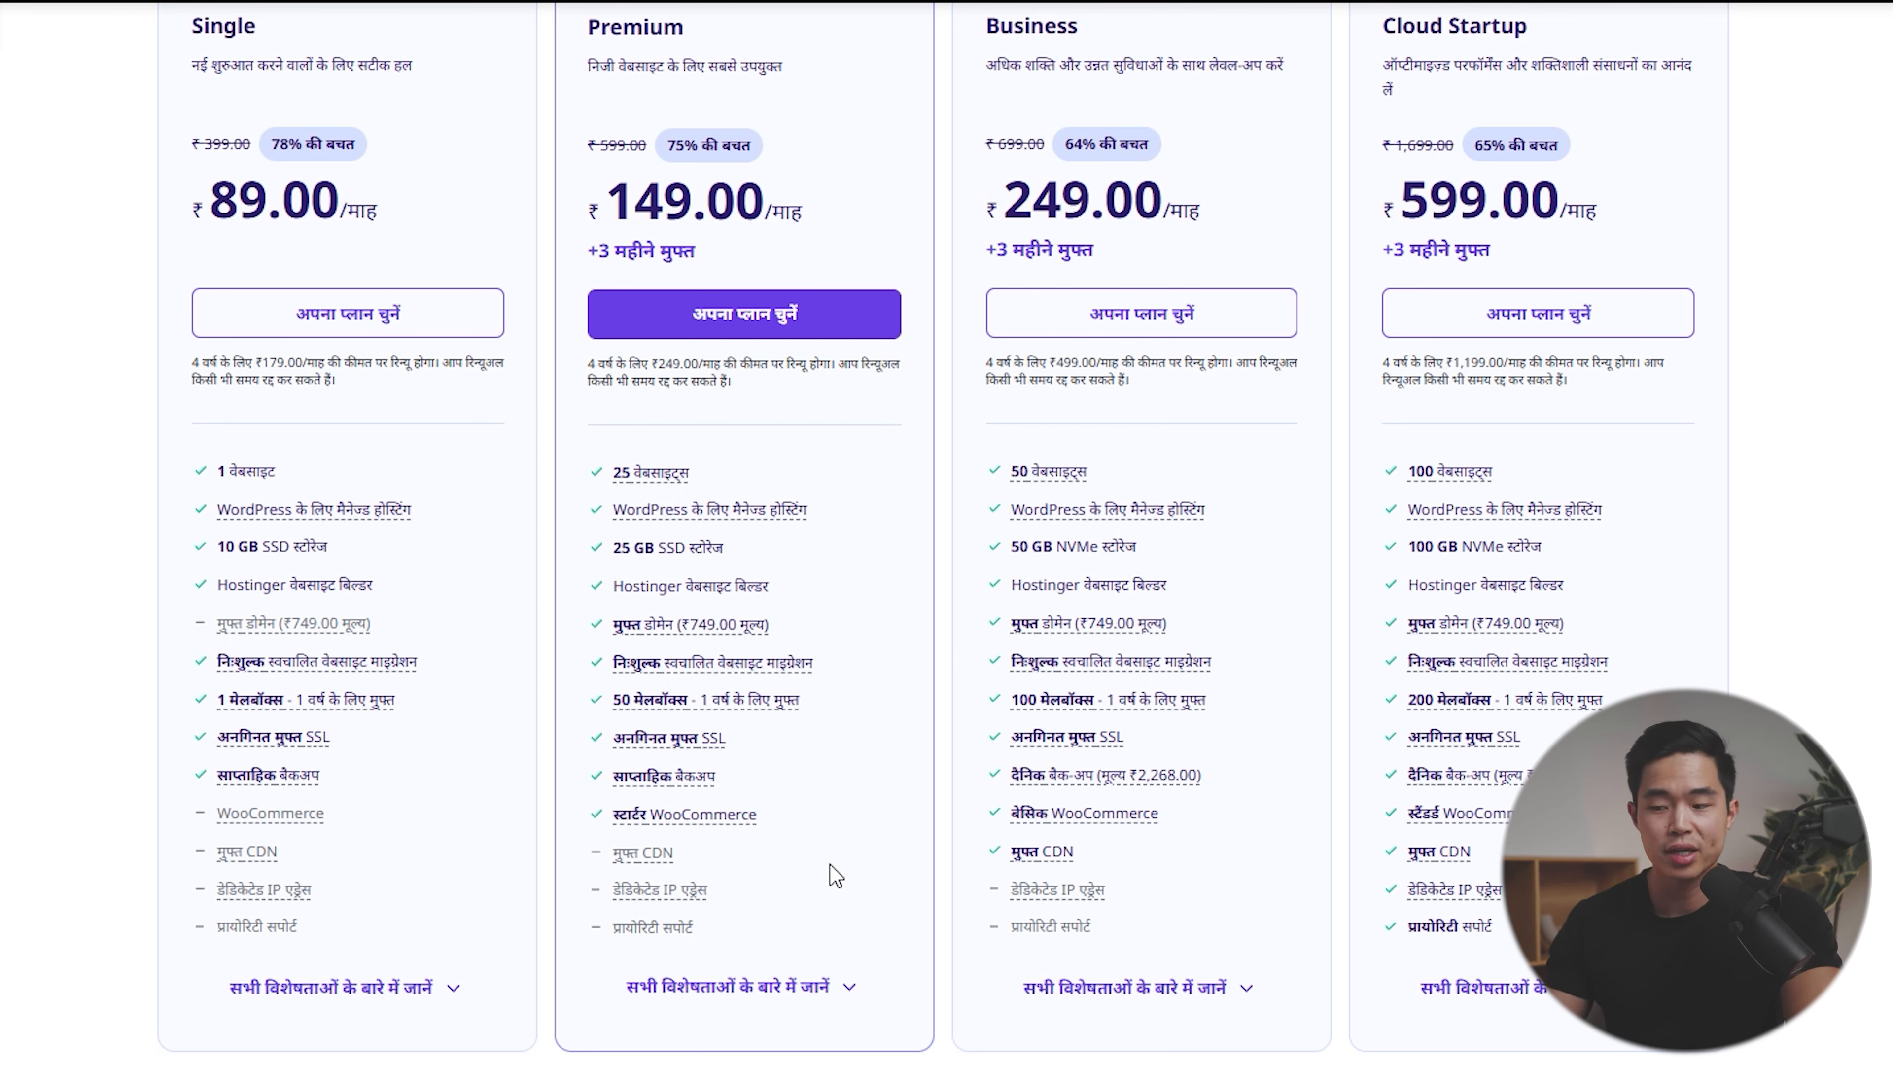
- Expand the Premium plan's full feature list and compare the WordPress, website builder and security features across the four plans
click(854, 983)
scroll(857, 858, down, 6)
mouse_move(883, 845)
scroll(879, 827, down, 5)
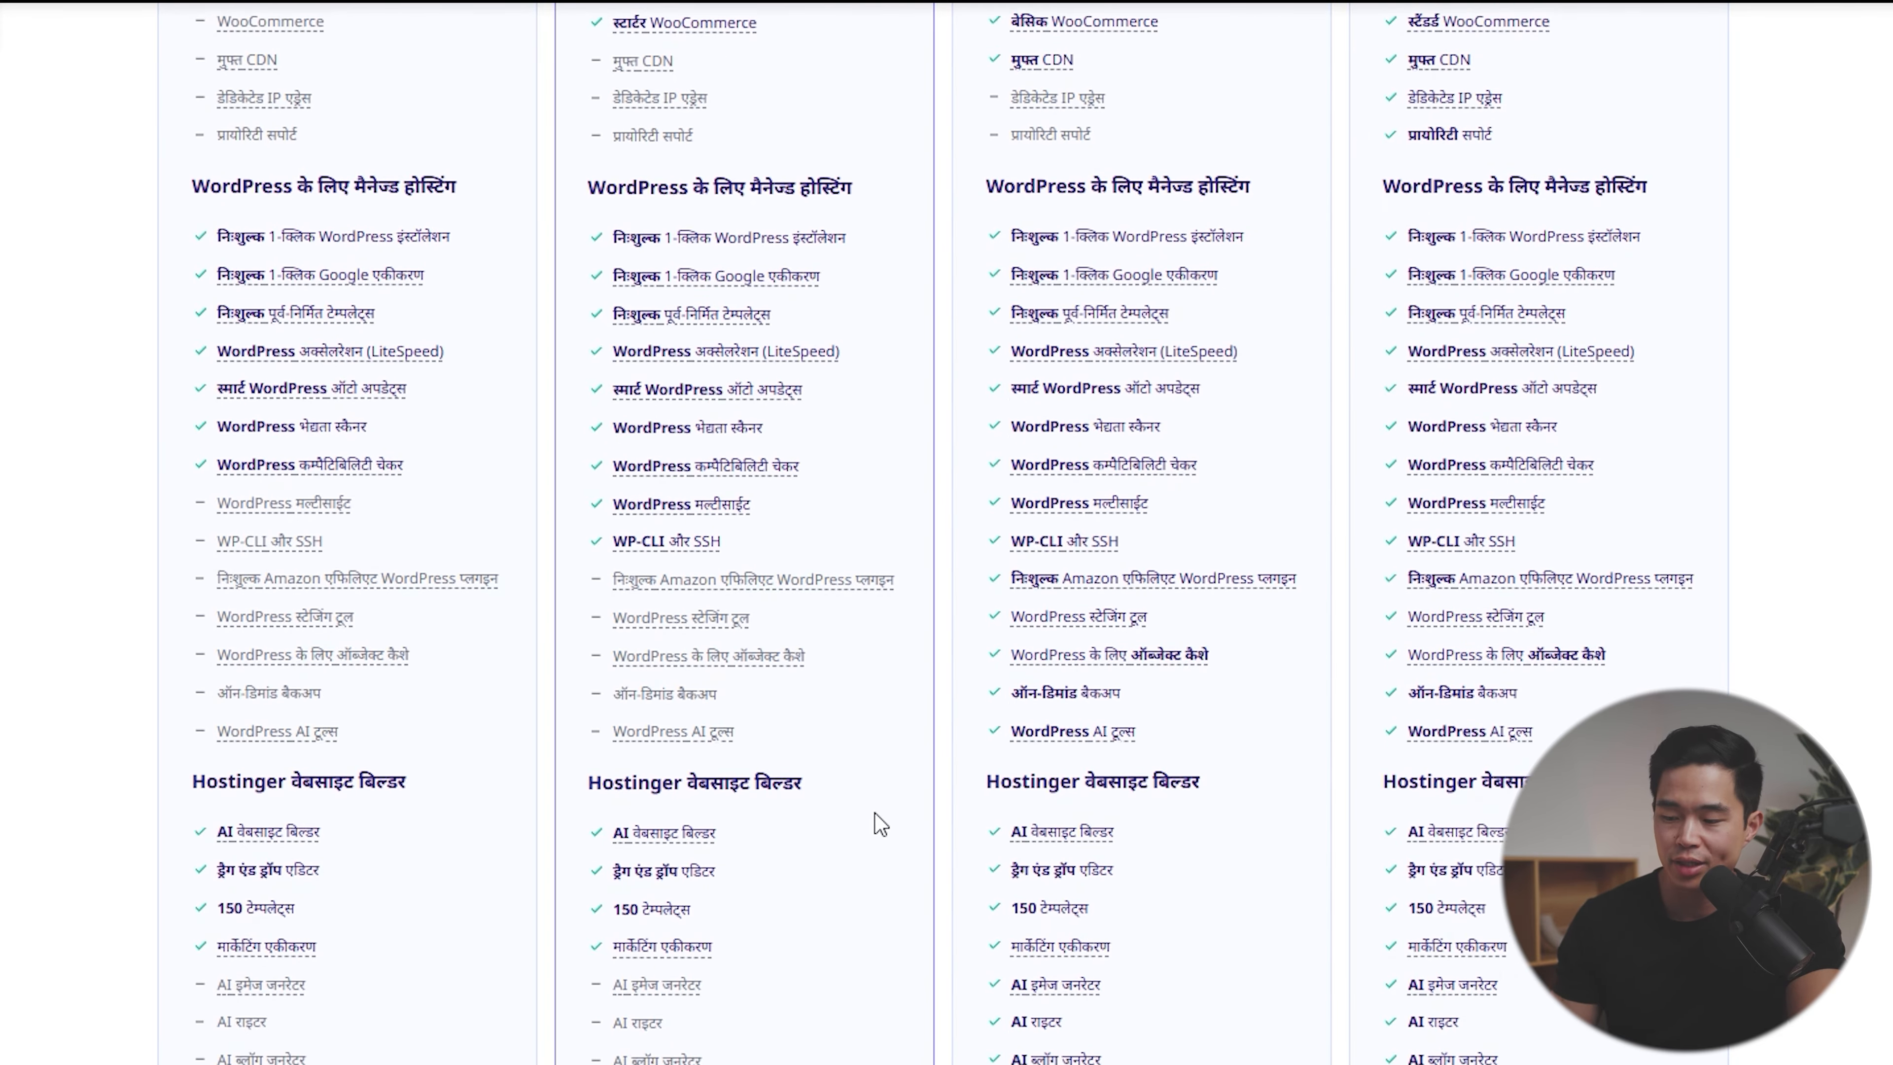
scroll(874, 813, down, 3)
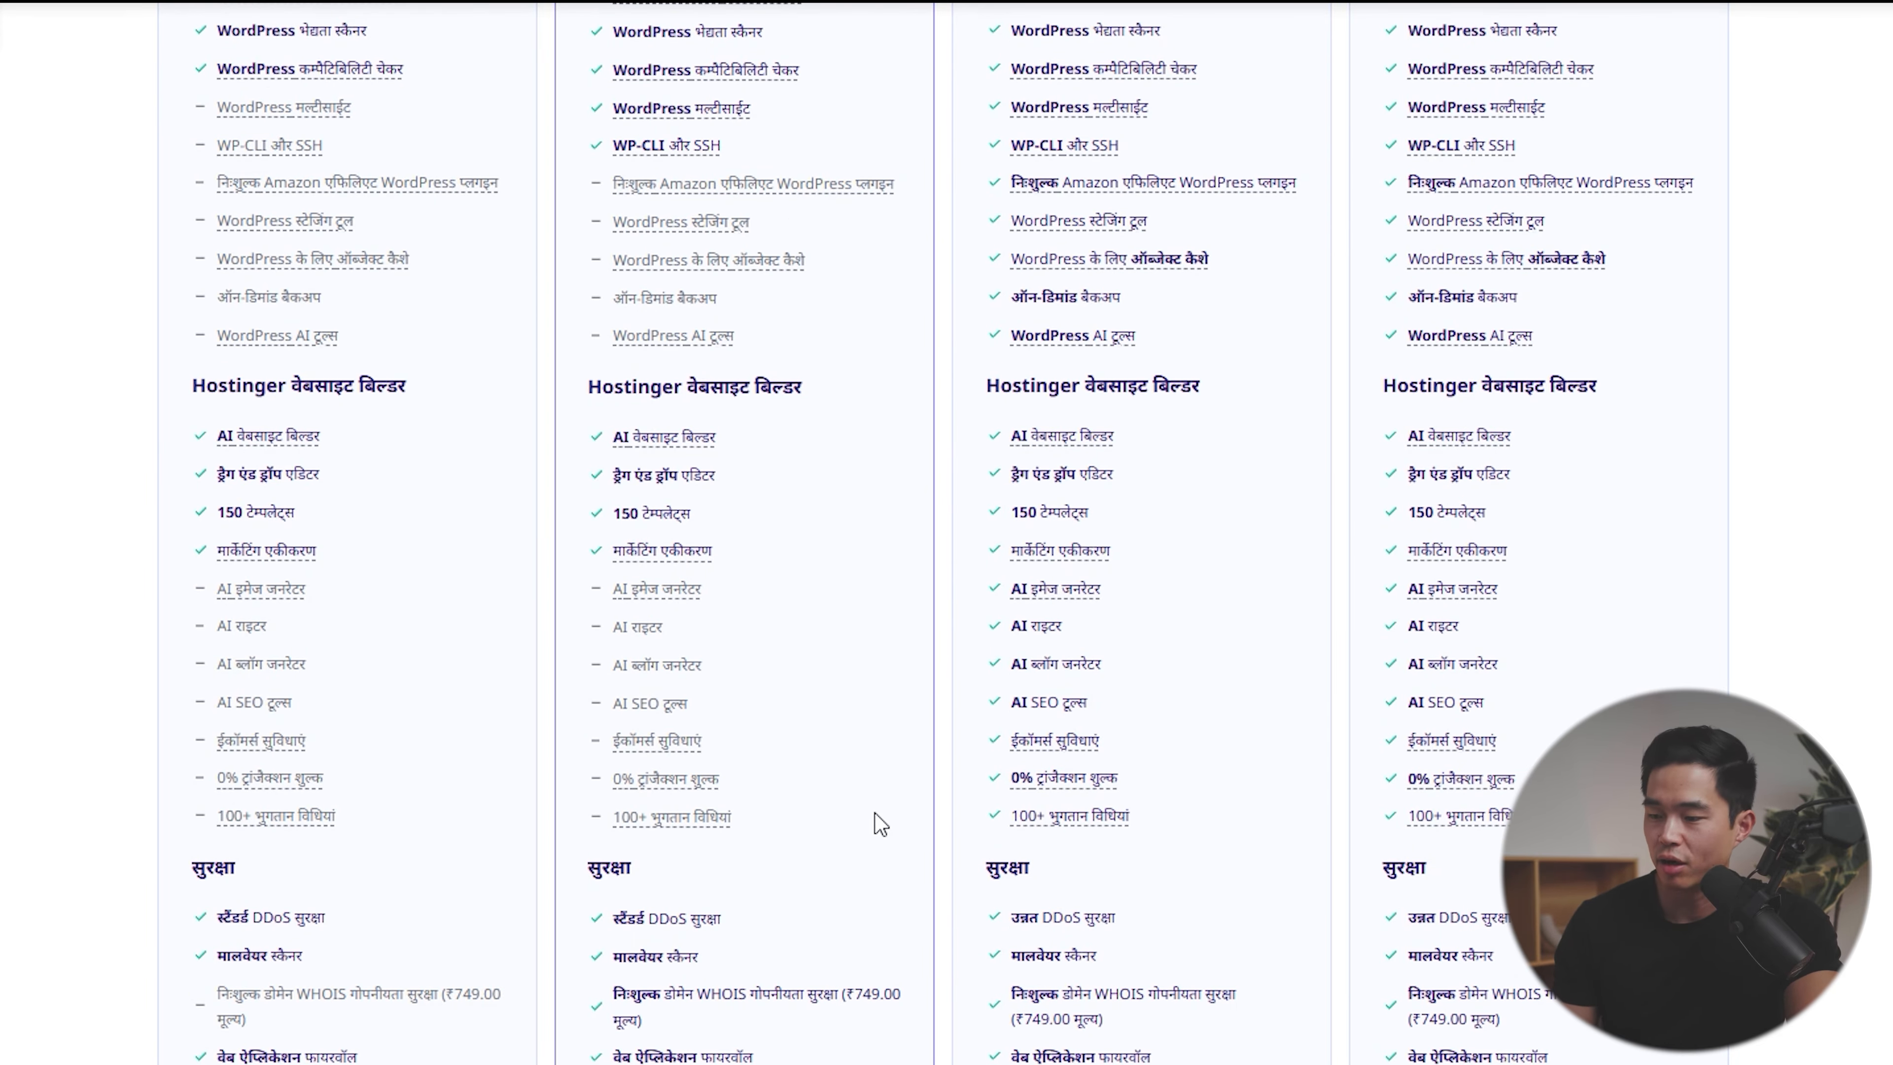
scroll(874, 812, down, 7)
scroll(875, 812, down, 9)
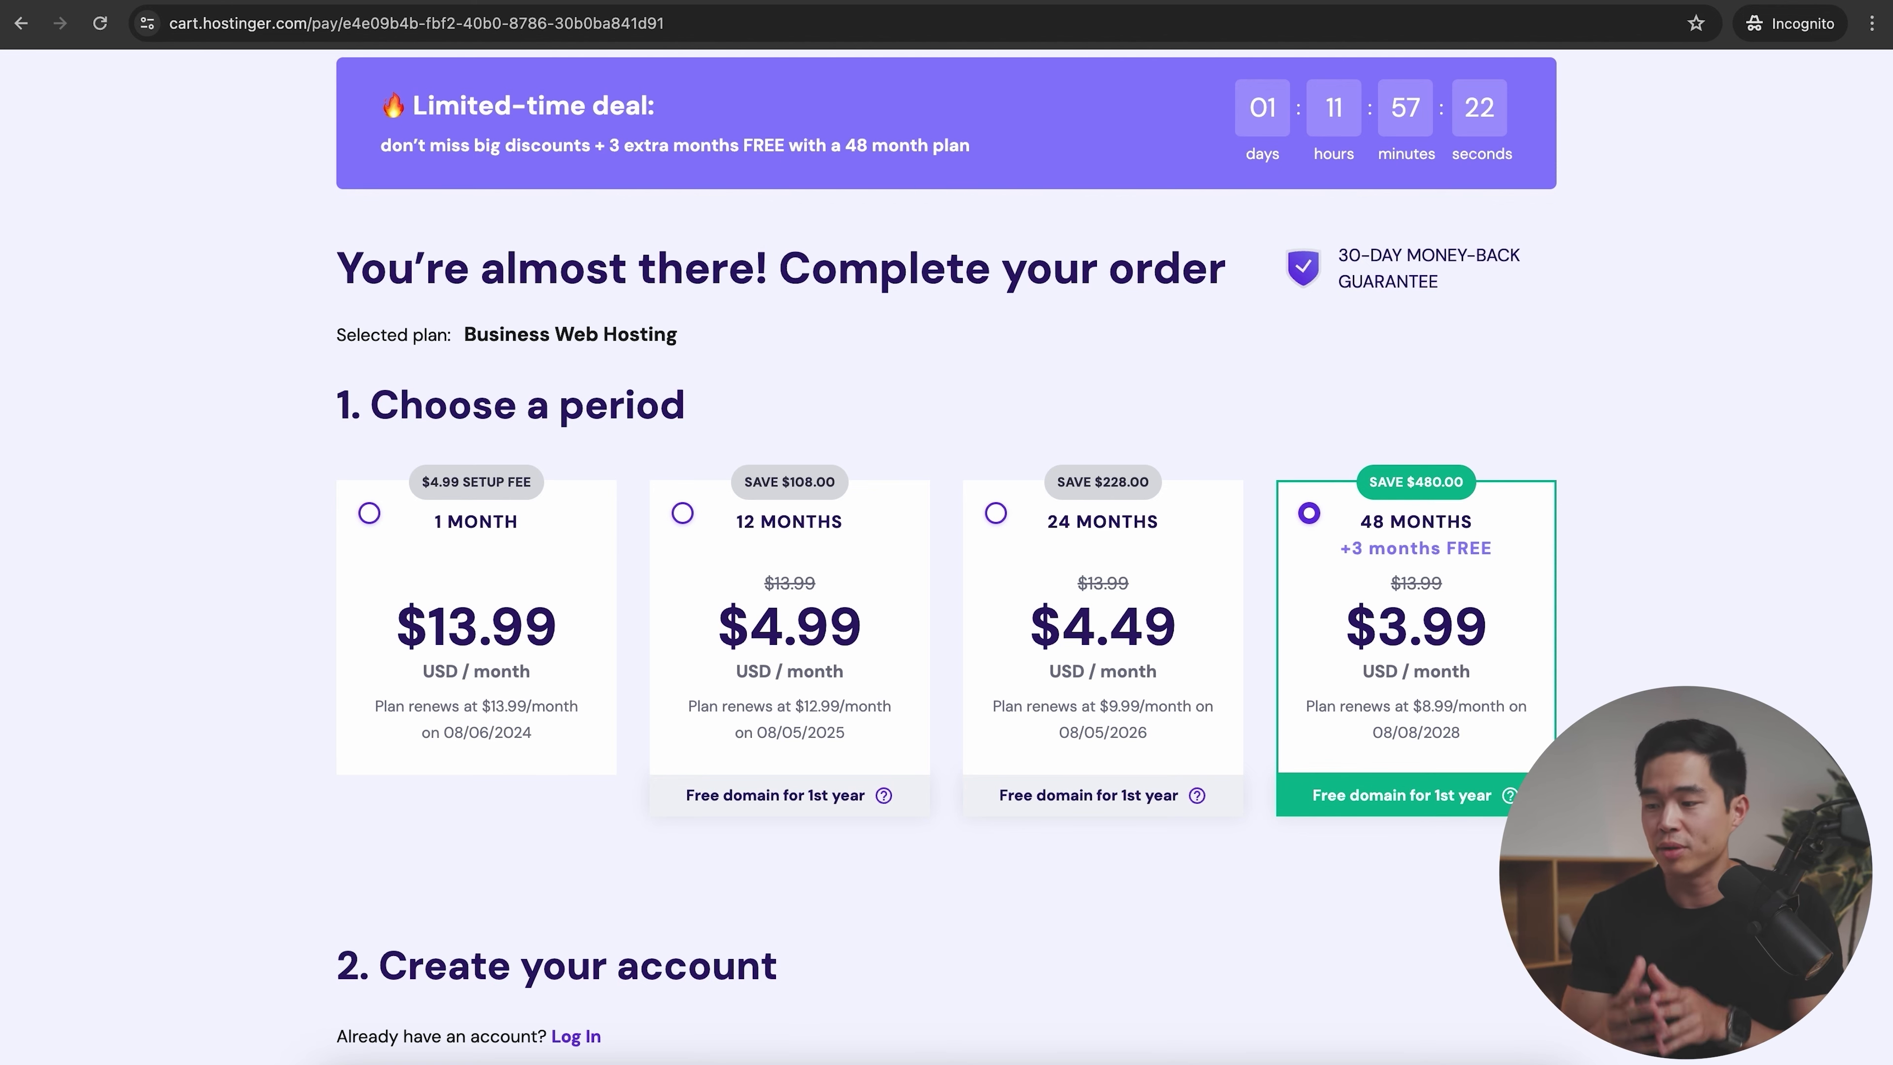
- Choose the 24-month period for the Business Web Hosting order
scroll(1331, 760, down, 3)
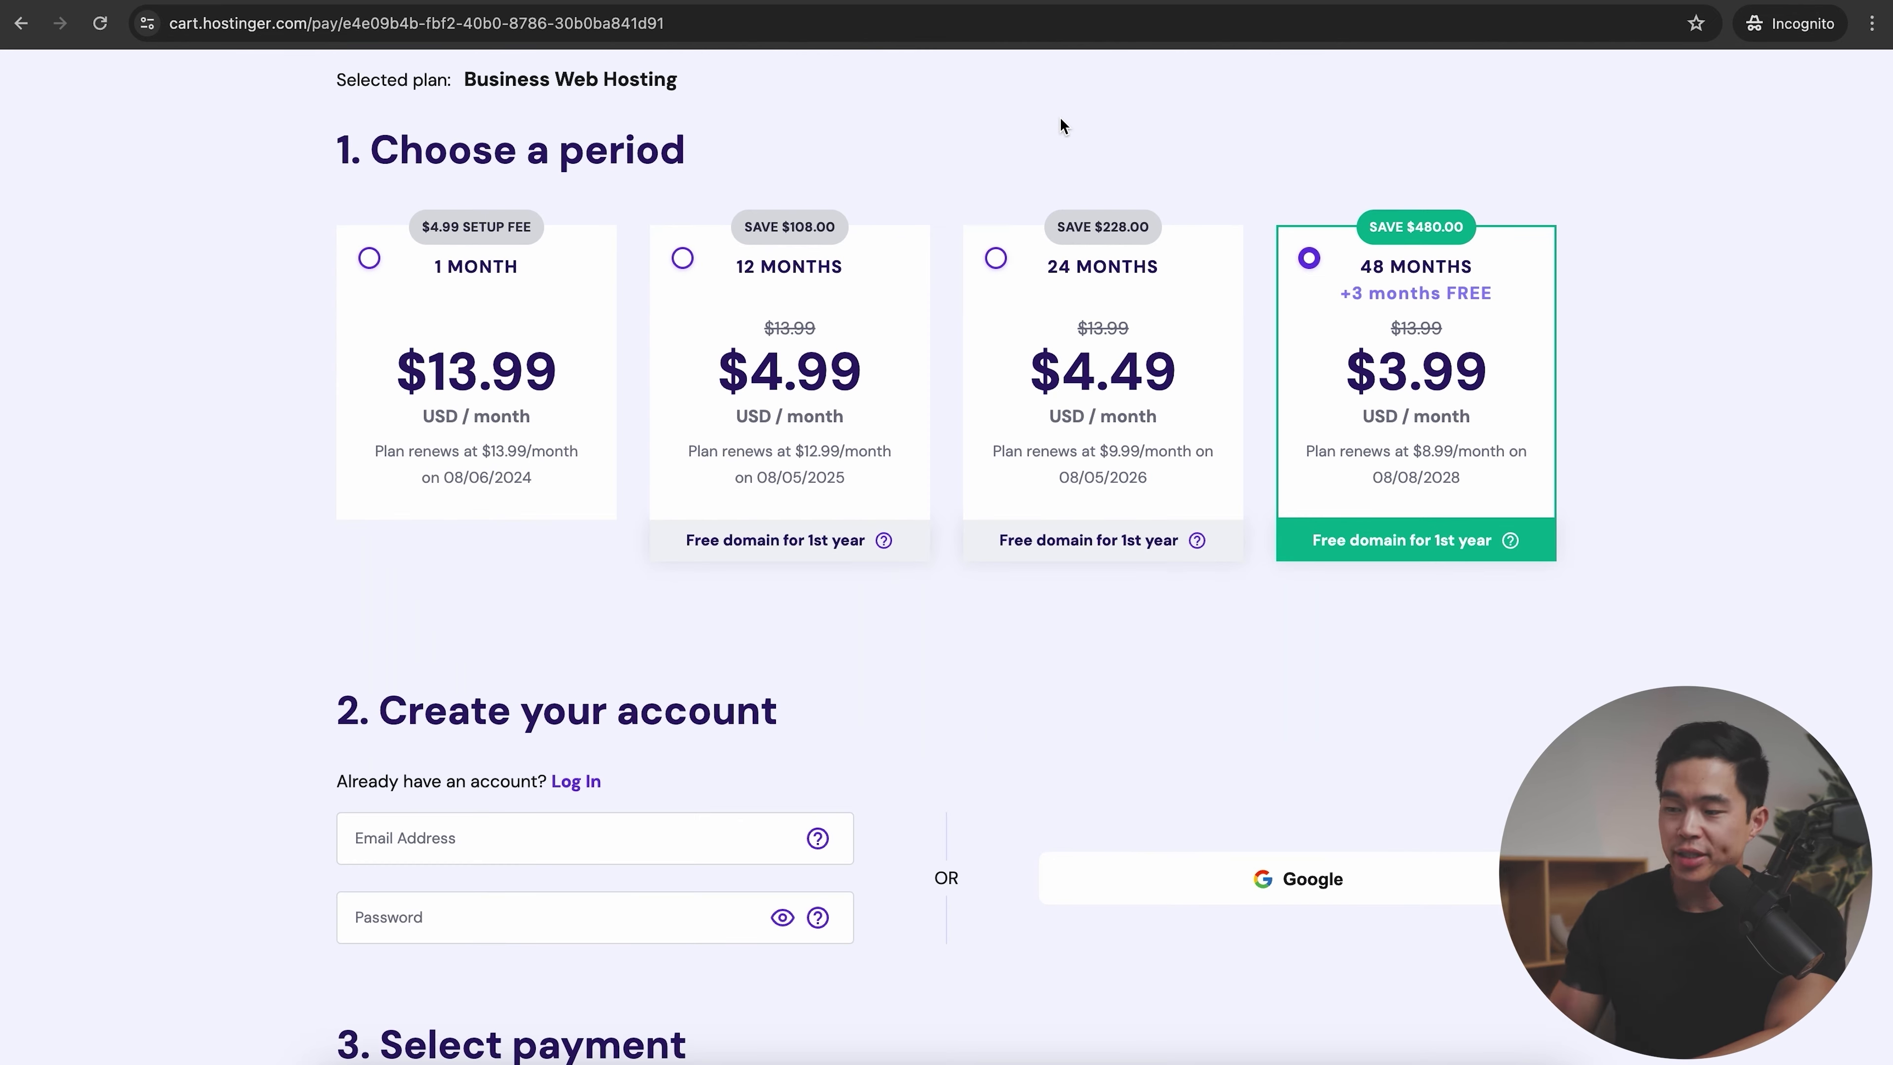
click(1020, 274)
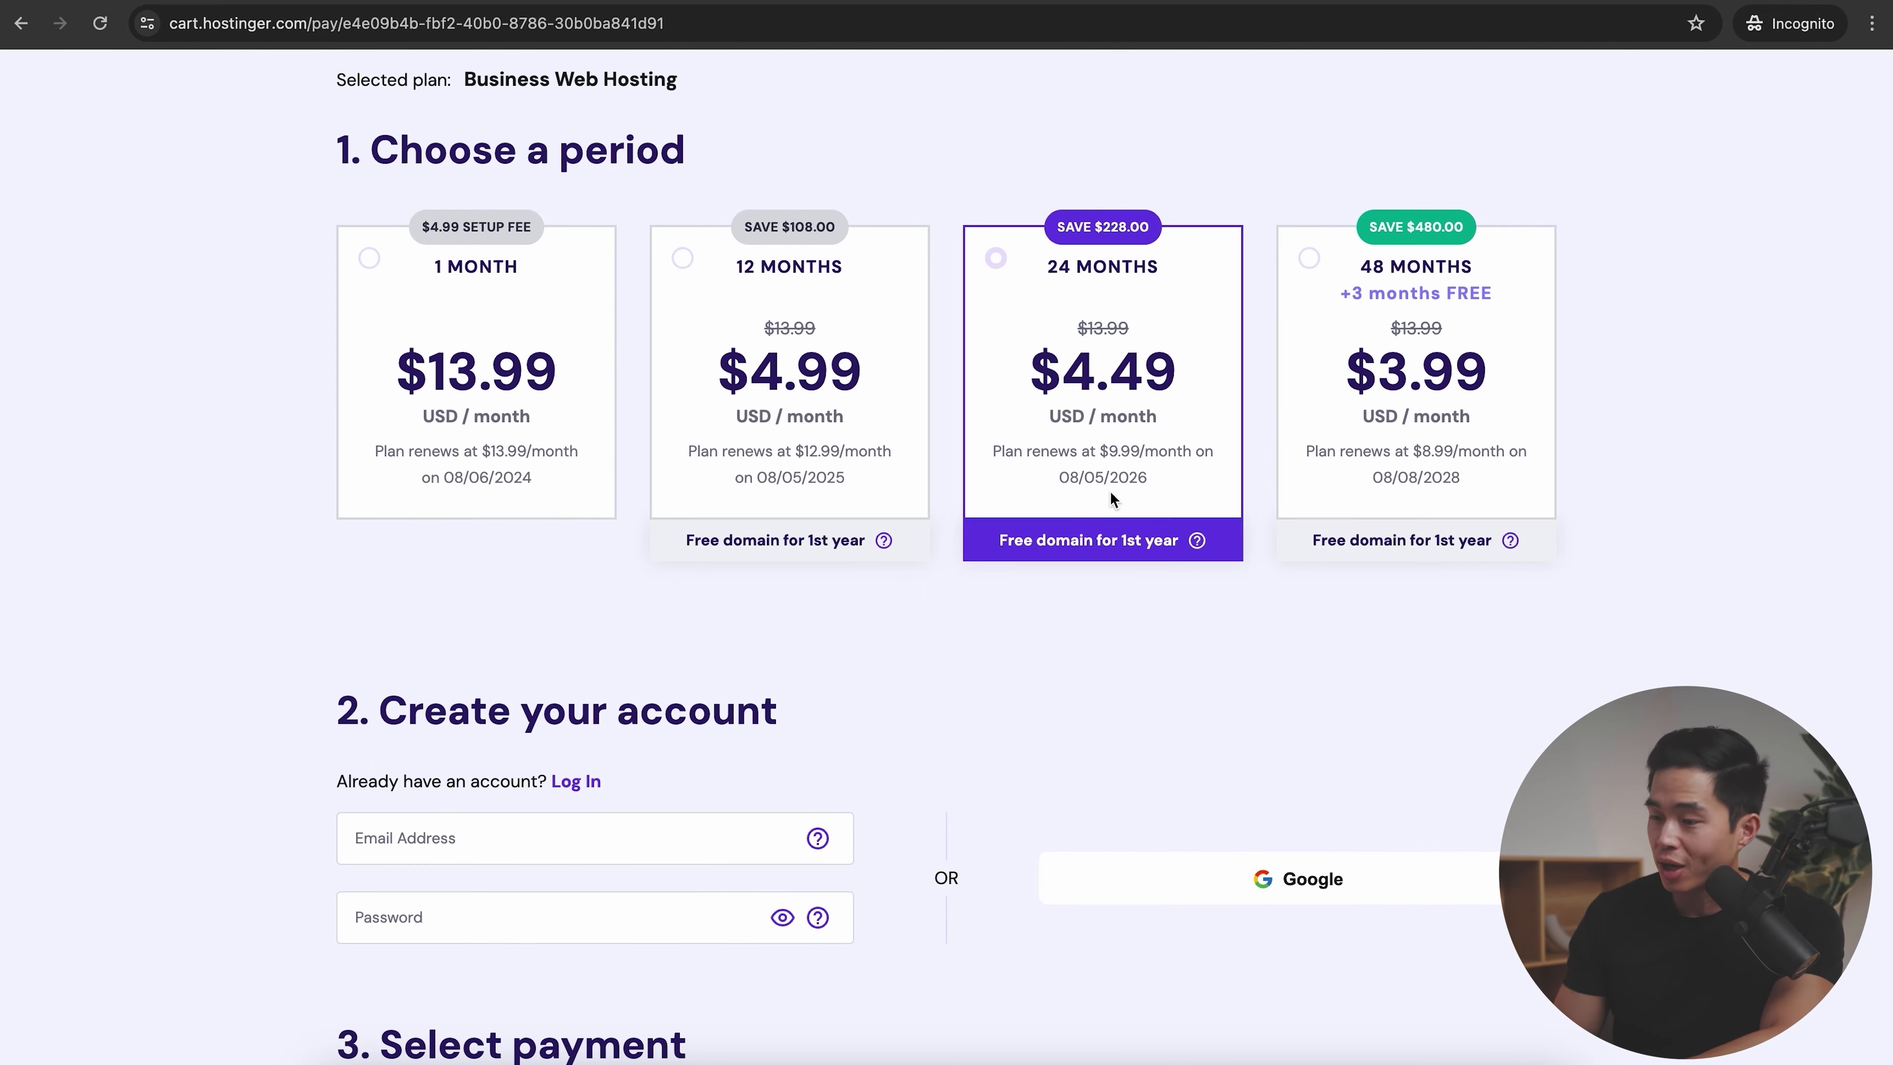
- Review the payment section and apply the creator's coupon code to the order
scroll(1153, 674, down, 4)
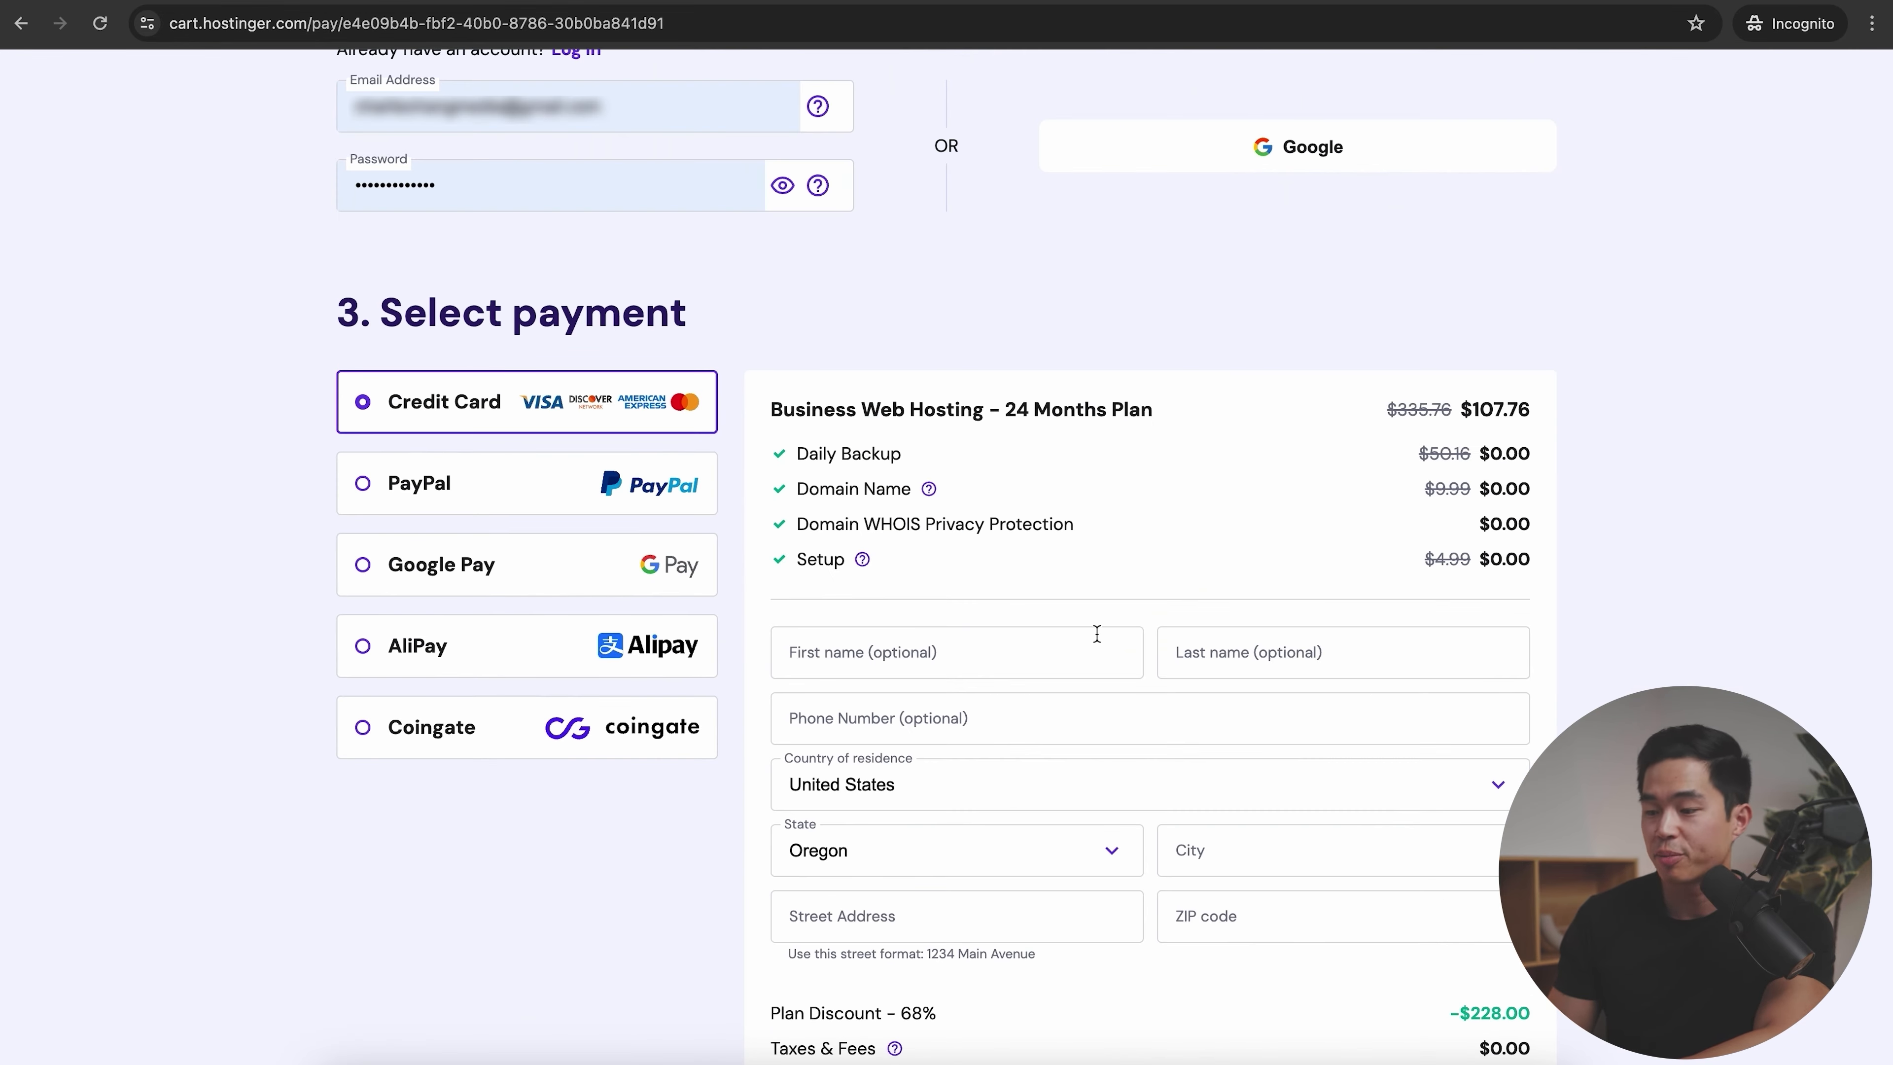
scroll(1040, 562, down, 3)
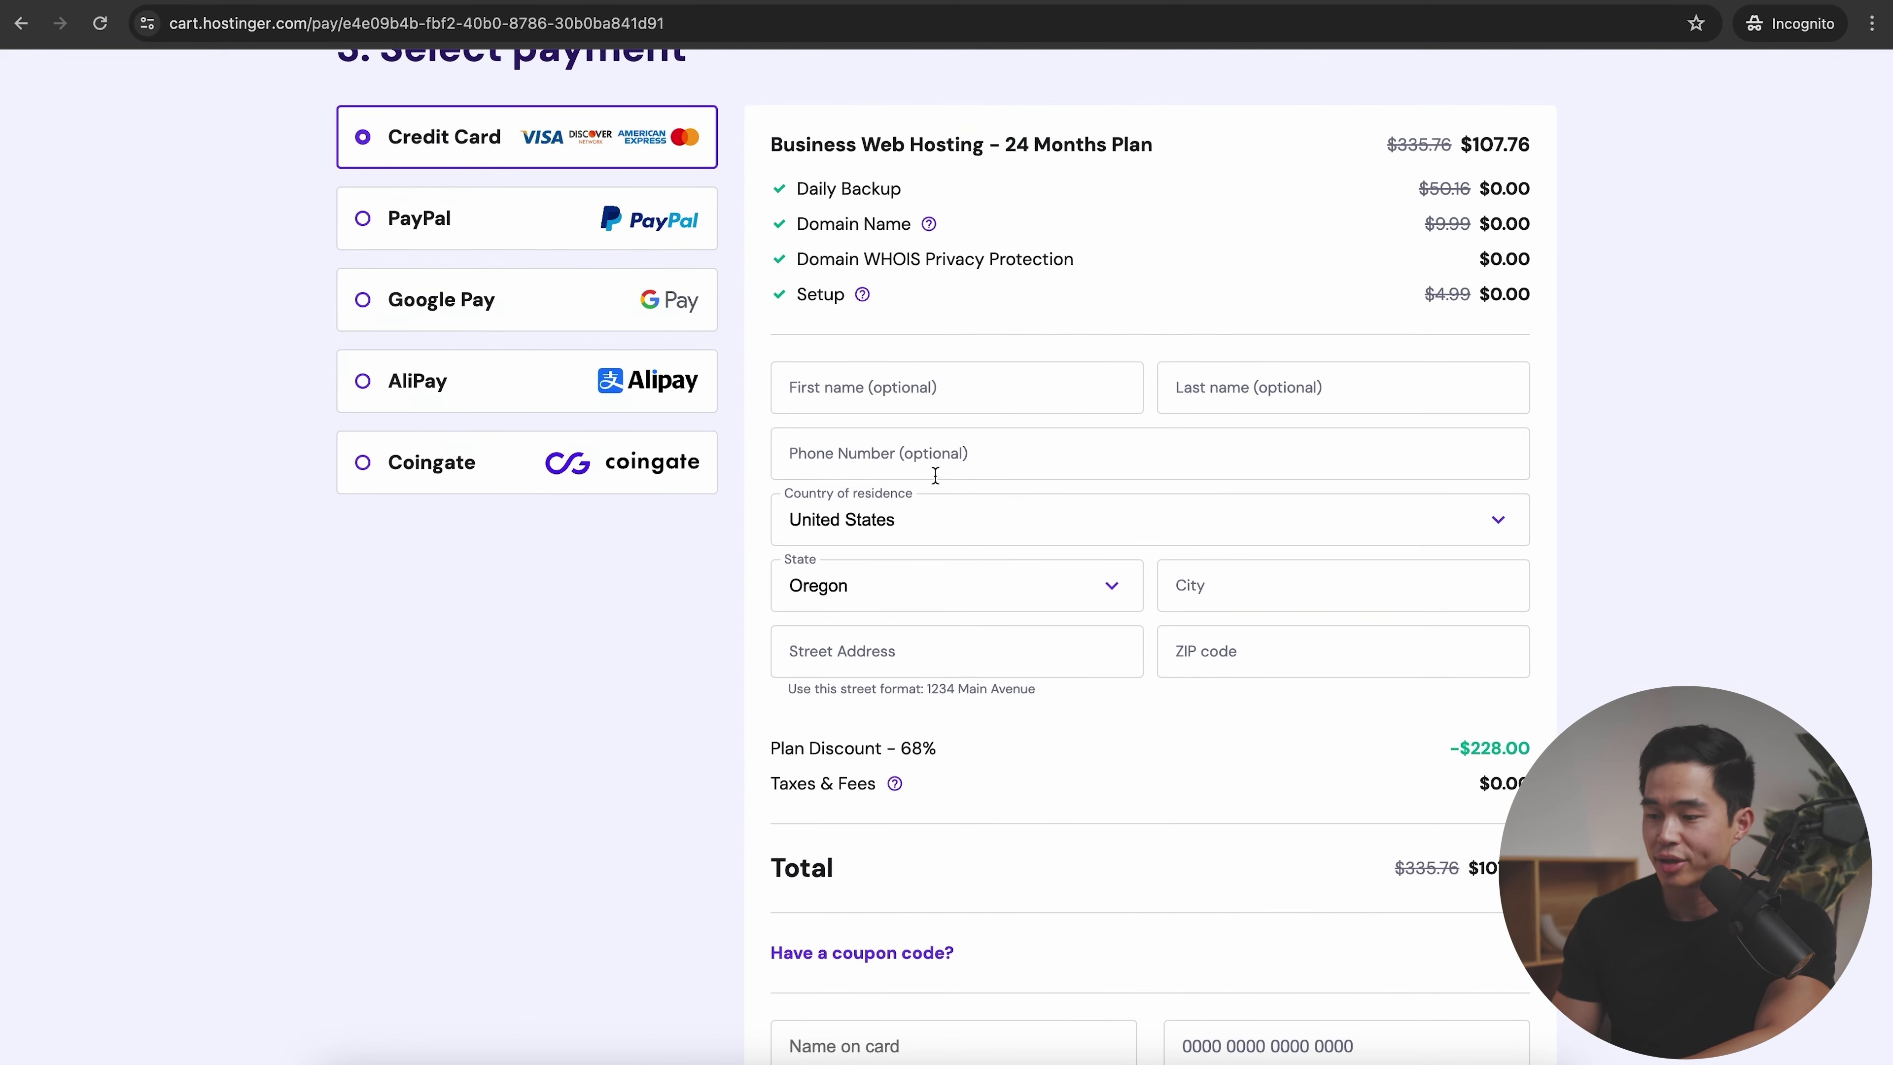
scroll(900, 729, down, 3)
click(900, 727)
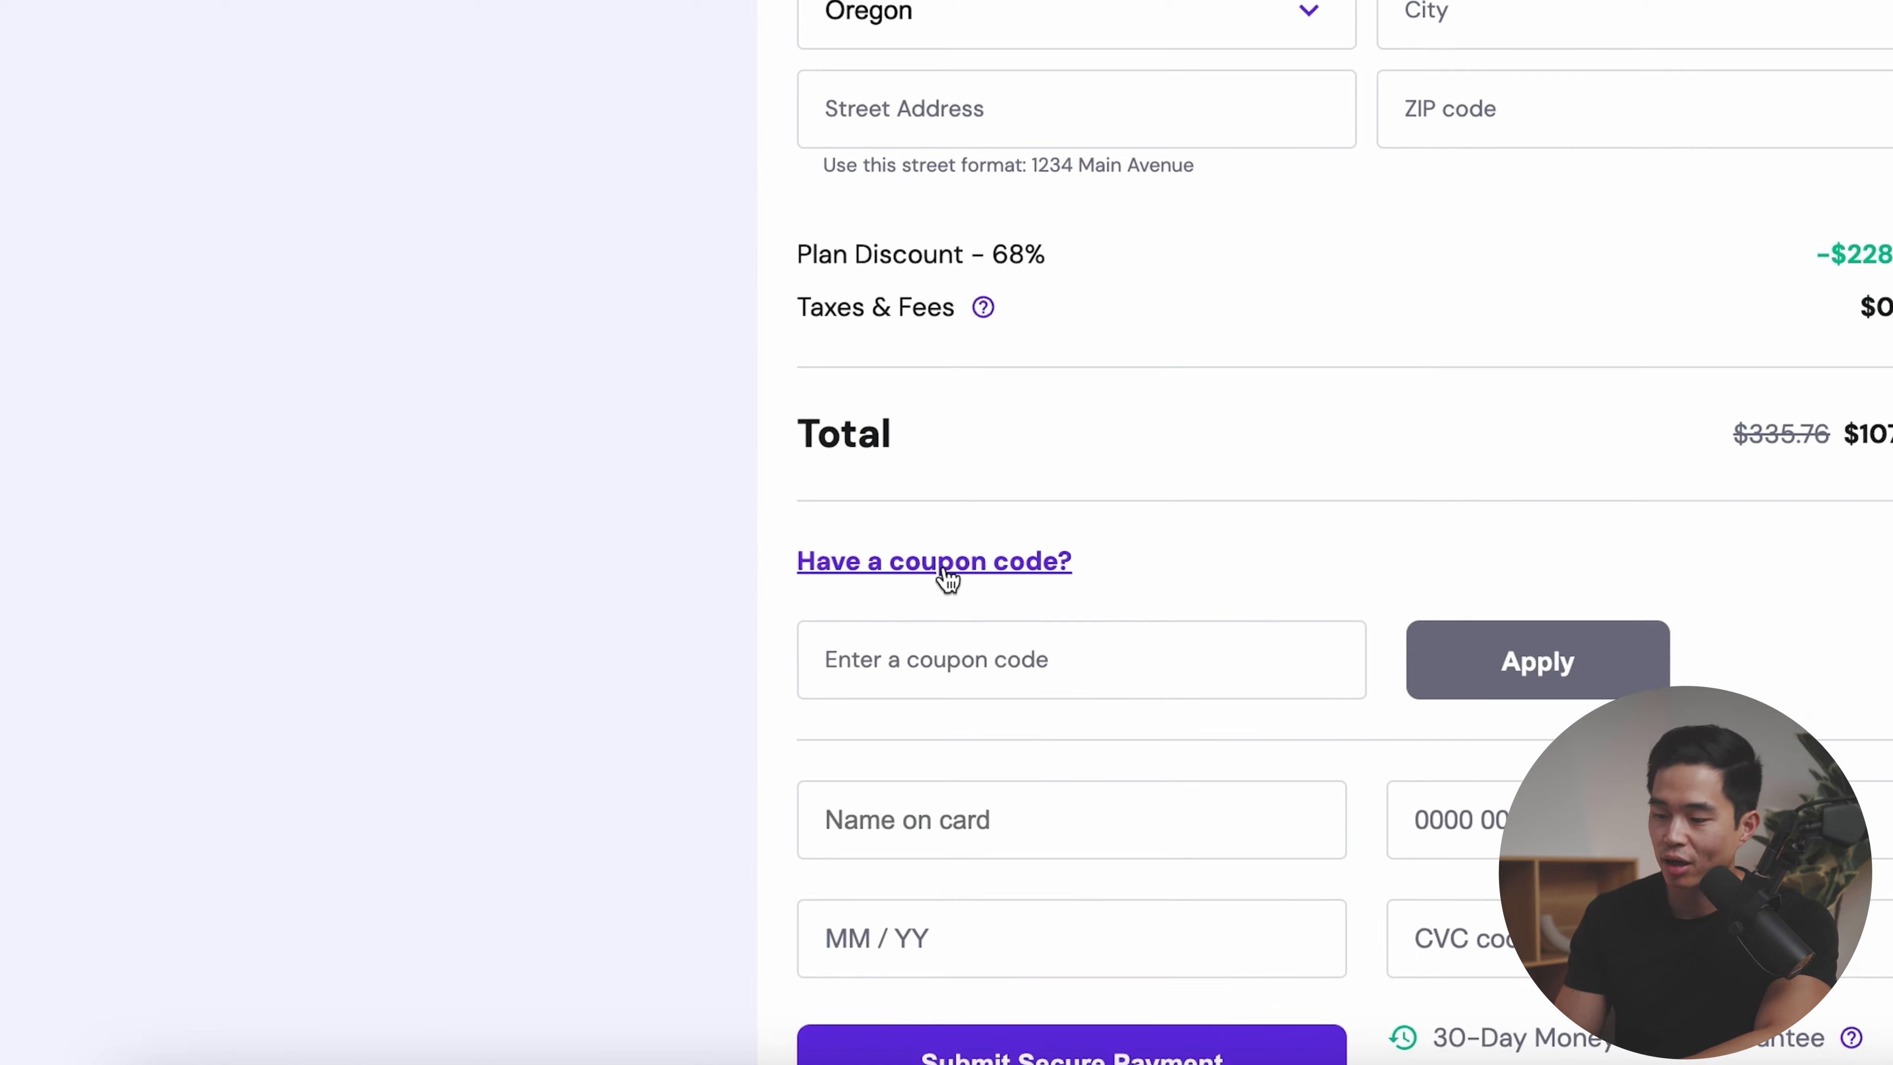
click(862, 787)
text(CHARLIECHANG)
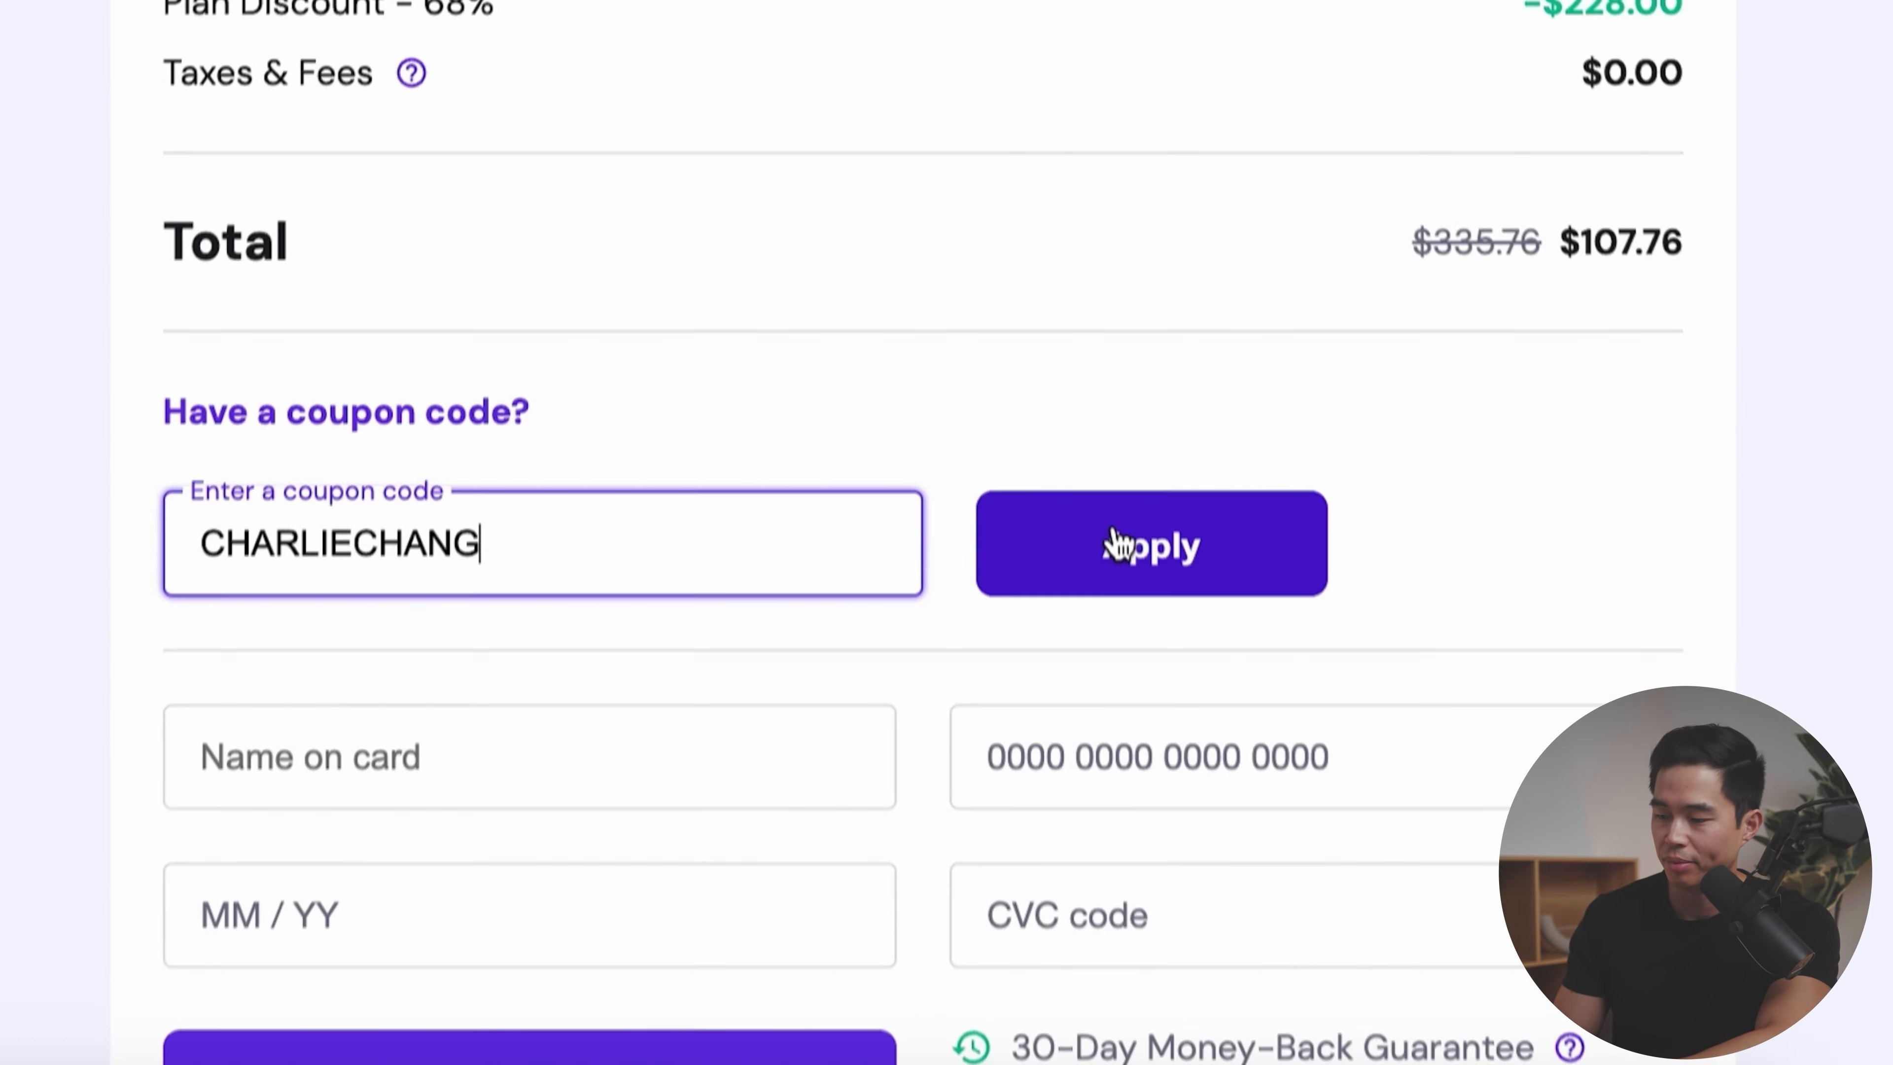
click(1116, 546)
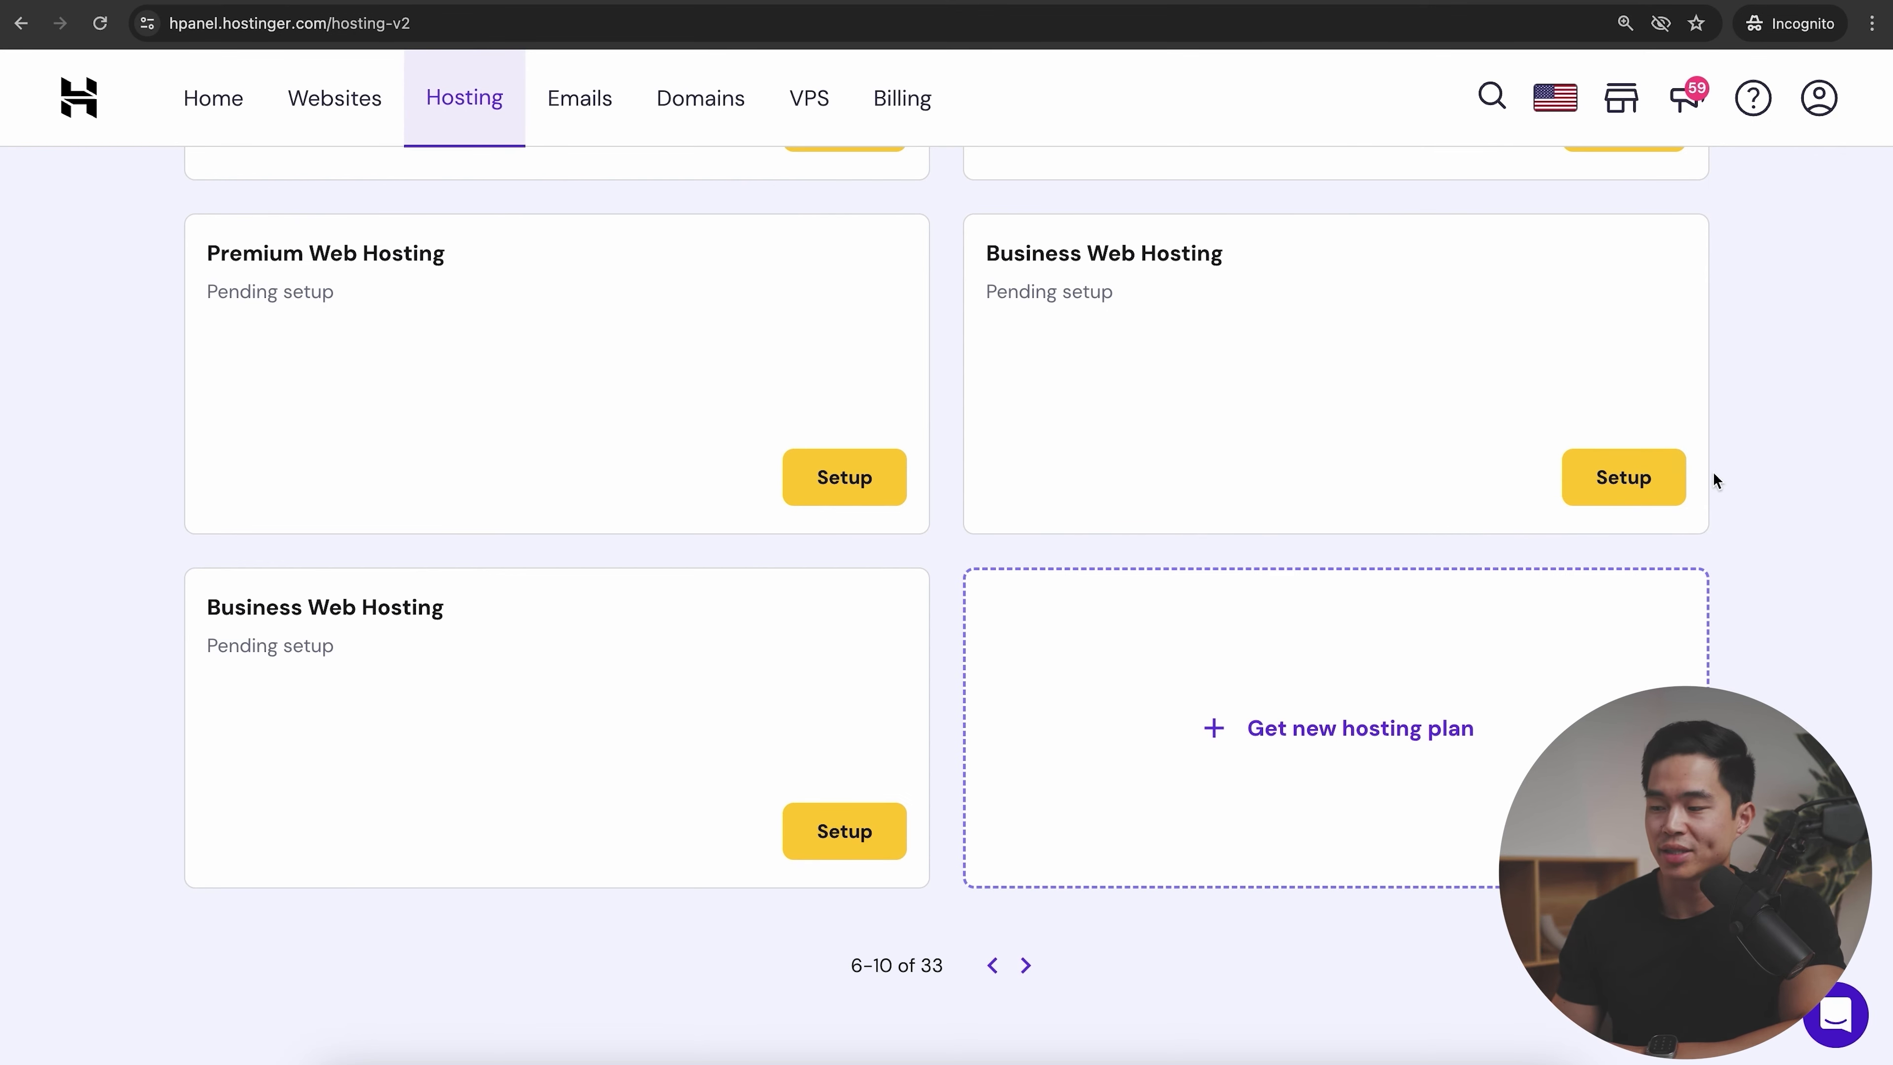
- Start the setup of a pending Business Web Hosting plan and choose to create a website
click(1640, 486)
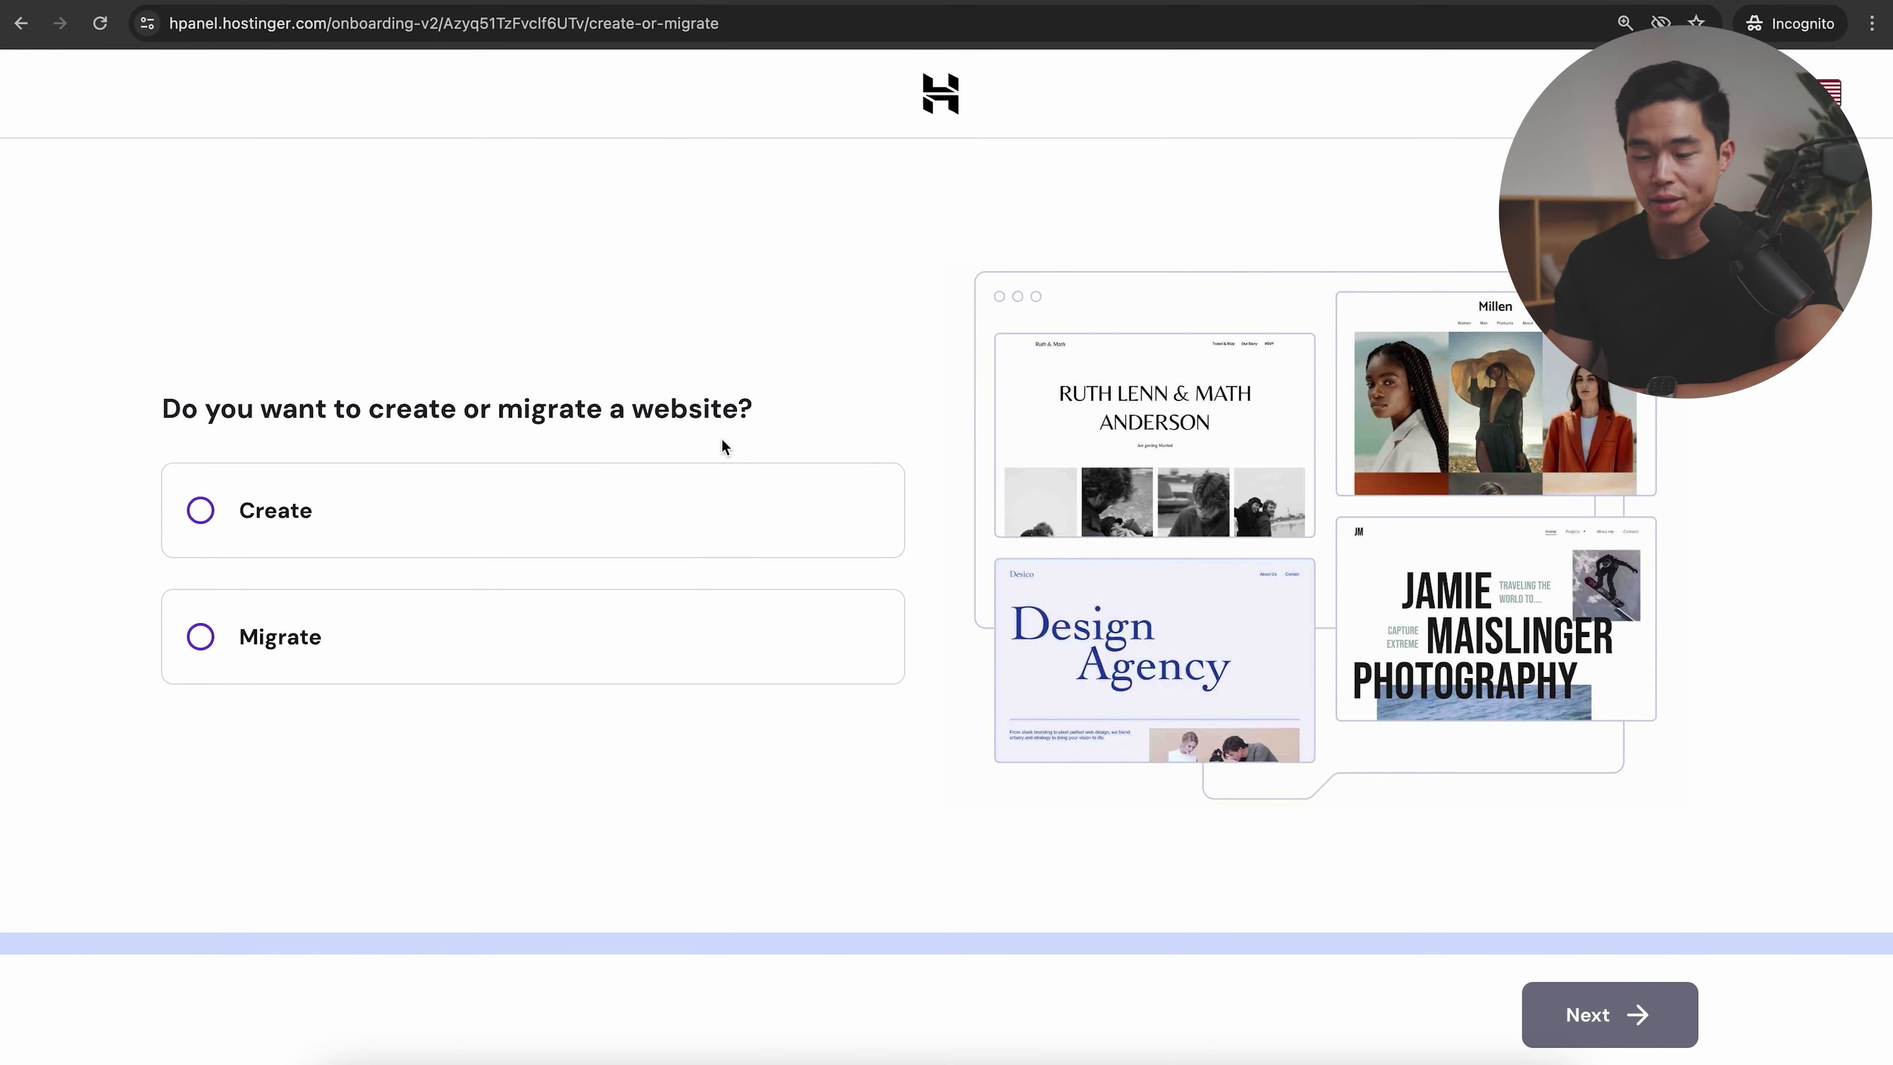
click(197, 518)
click(1582, 1014)
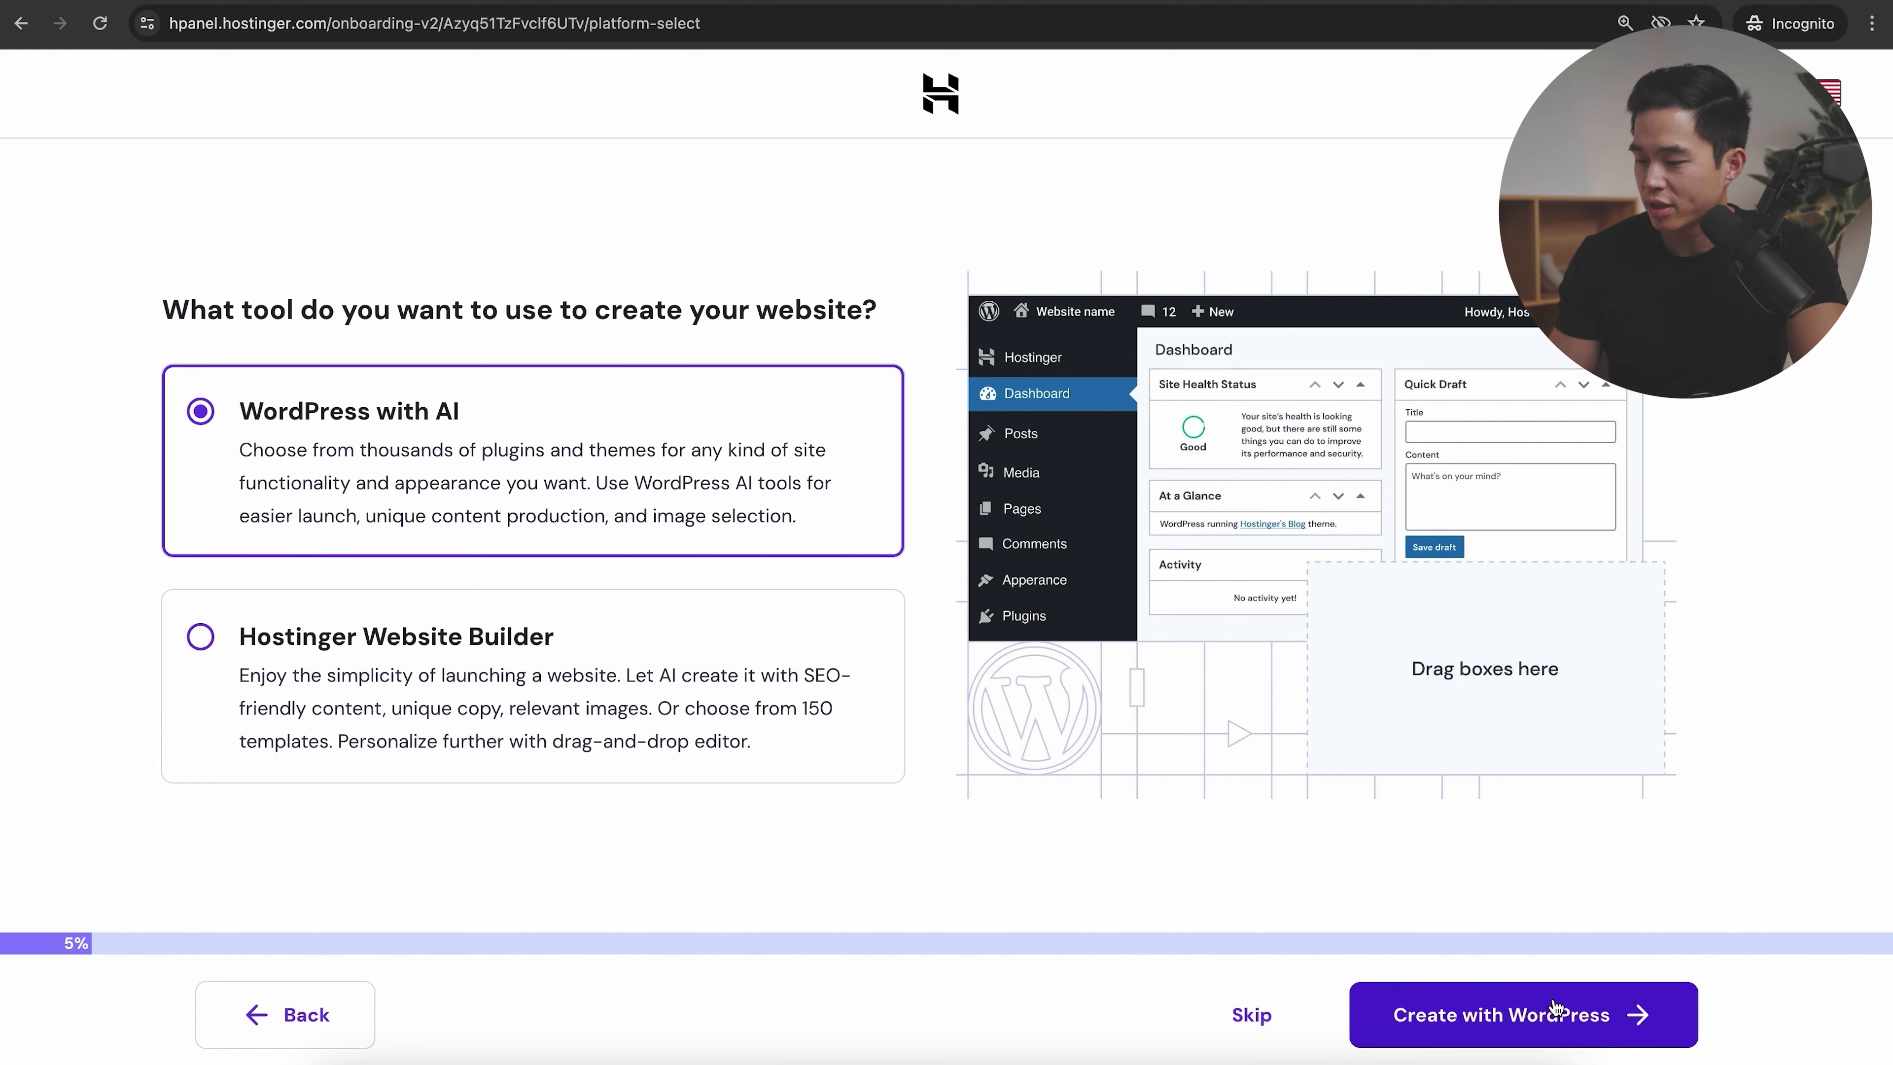
- Build the site using WordPress with AI and accept the filled-in administrator login details
click(1574, 1023)
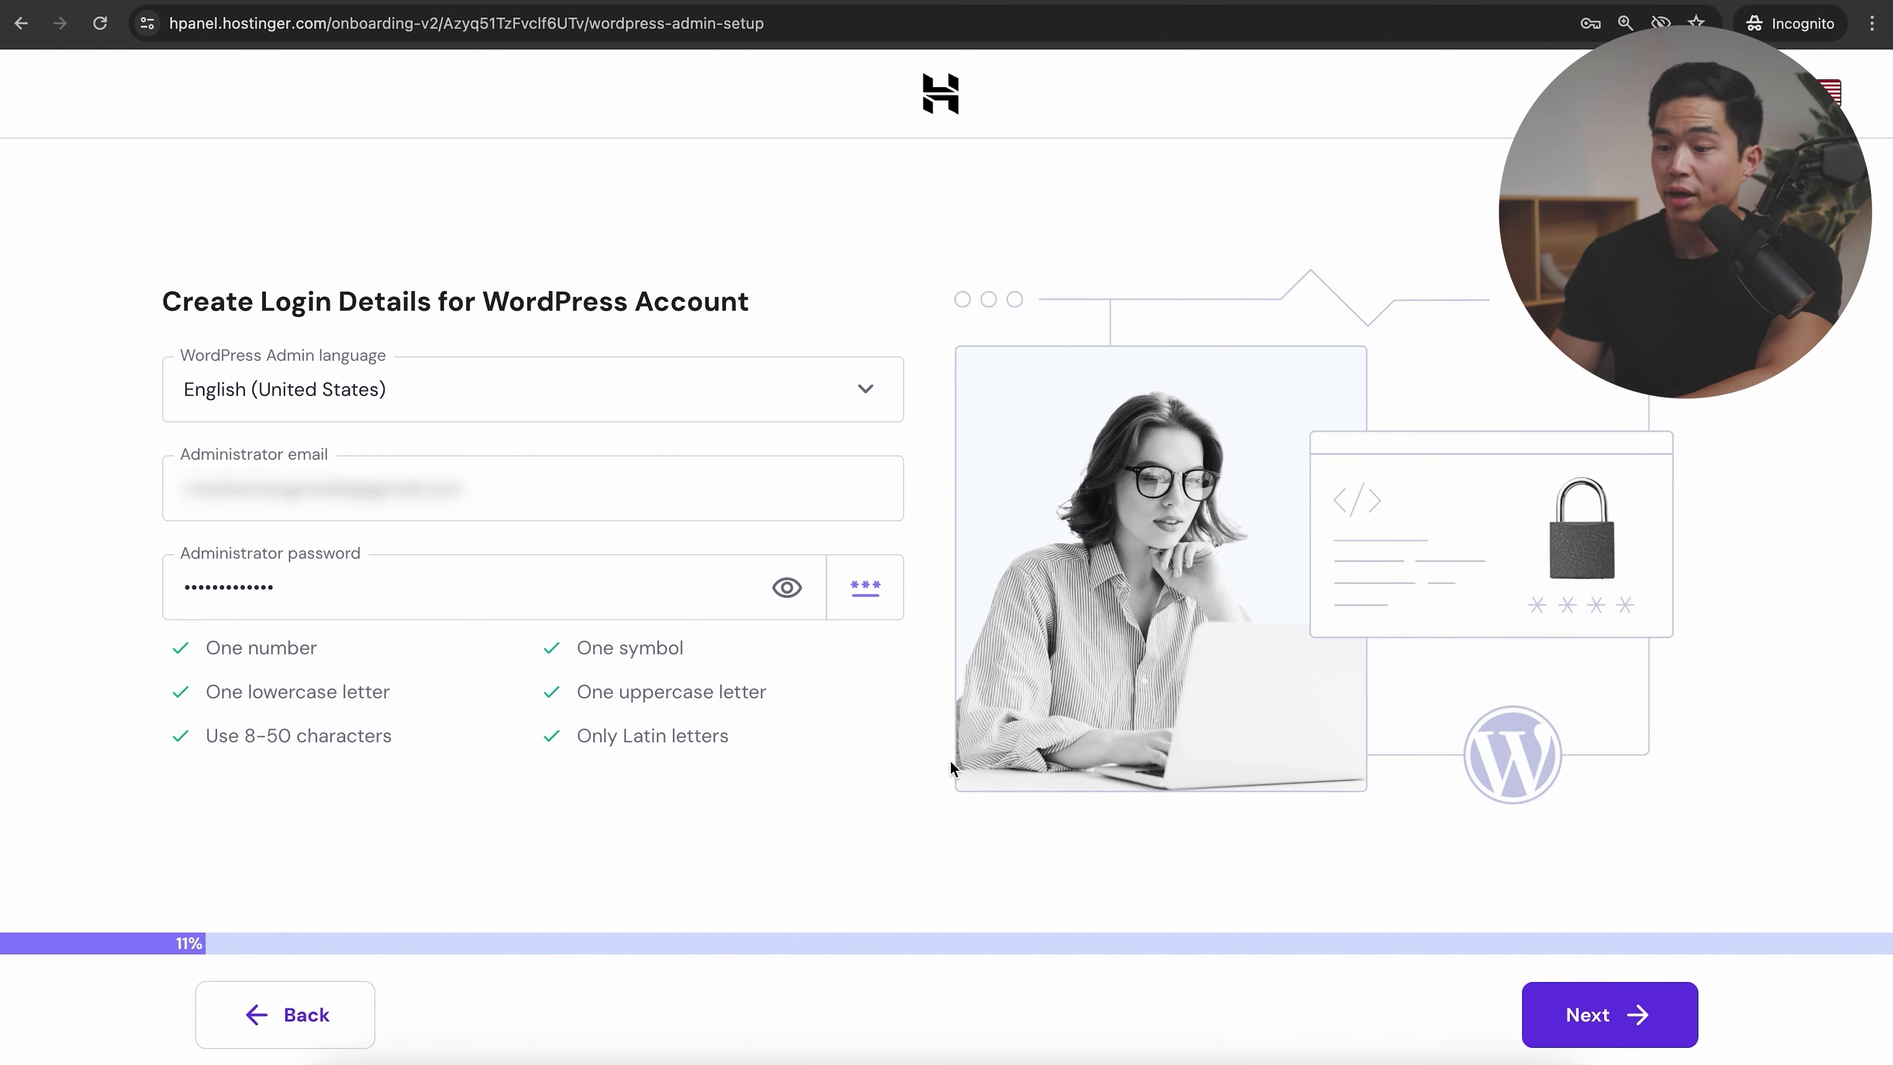
click(1617, 1027)
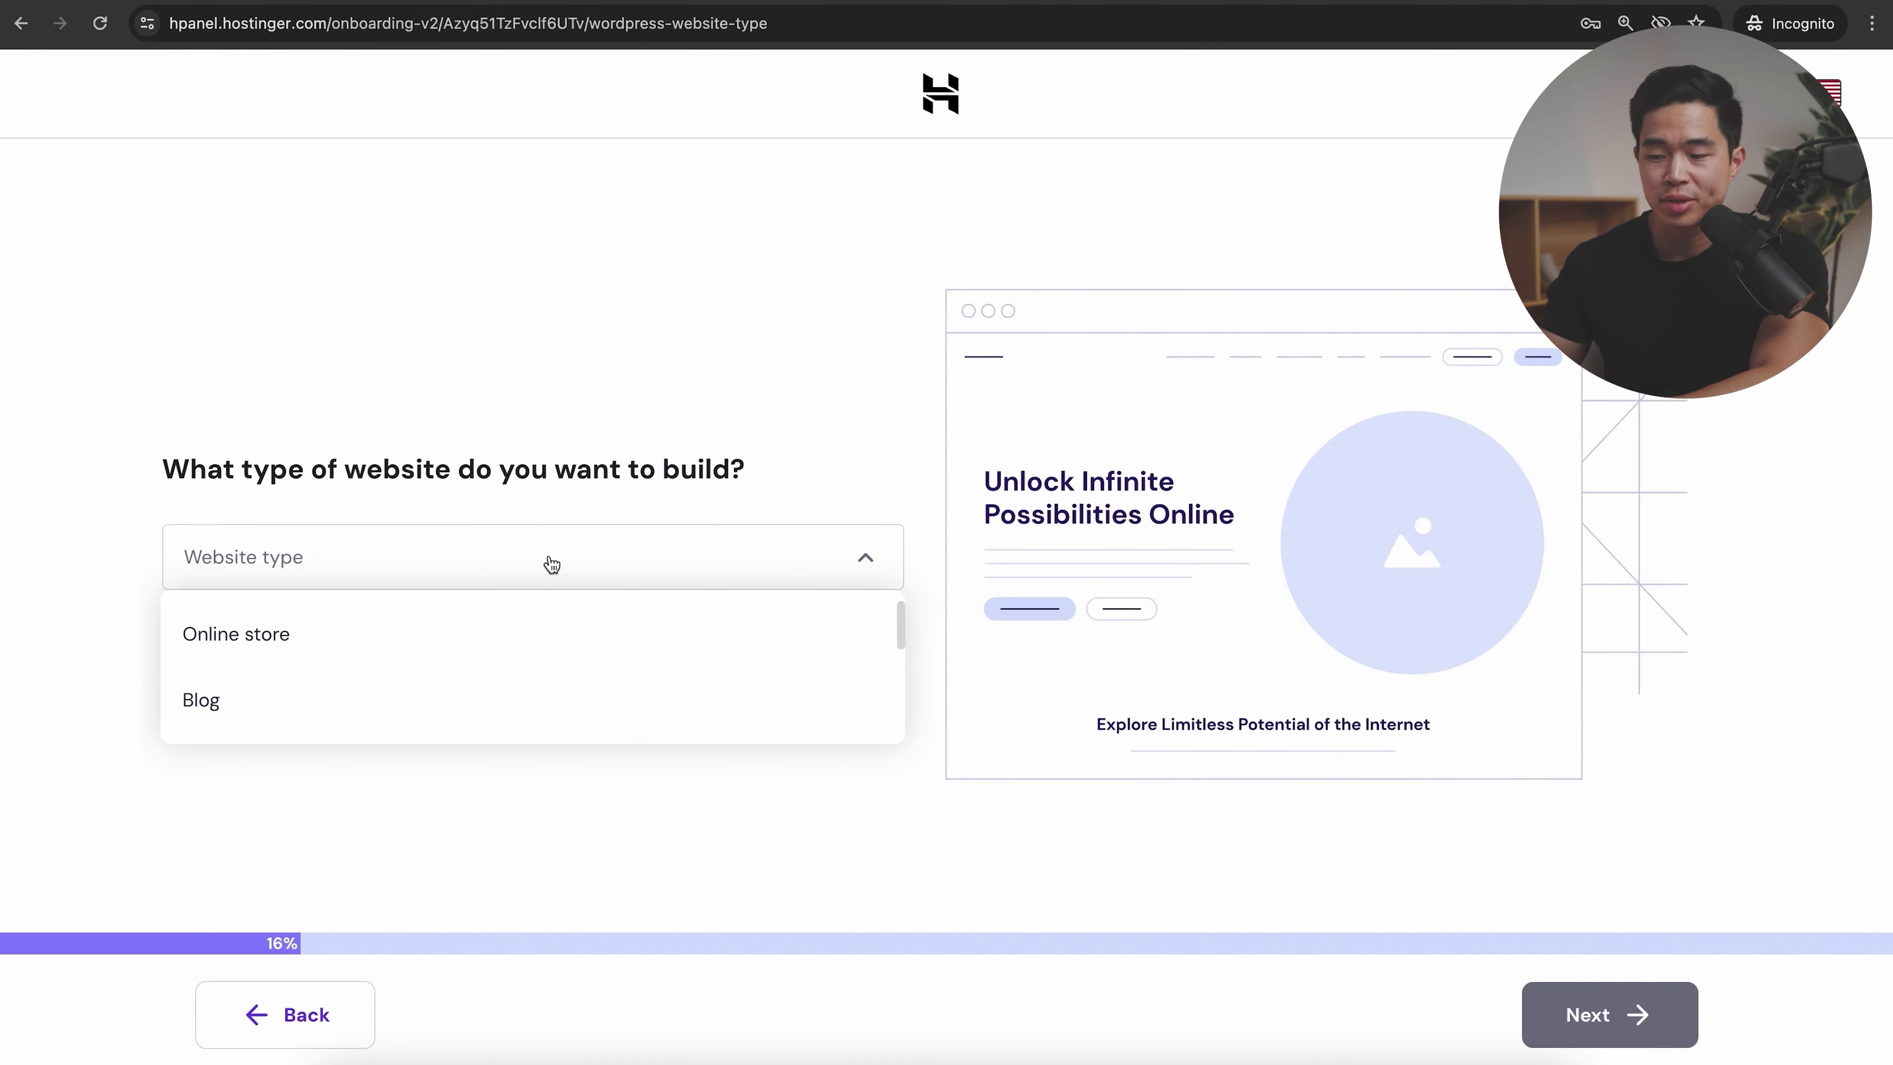
- Set the website type to Portfolio and continue the setup
scroll(532, 716, down, 3)
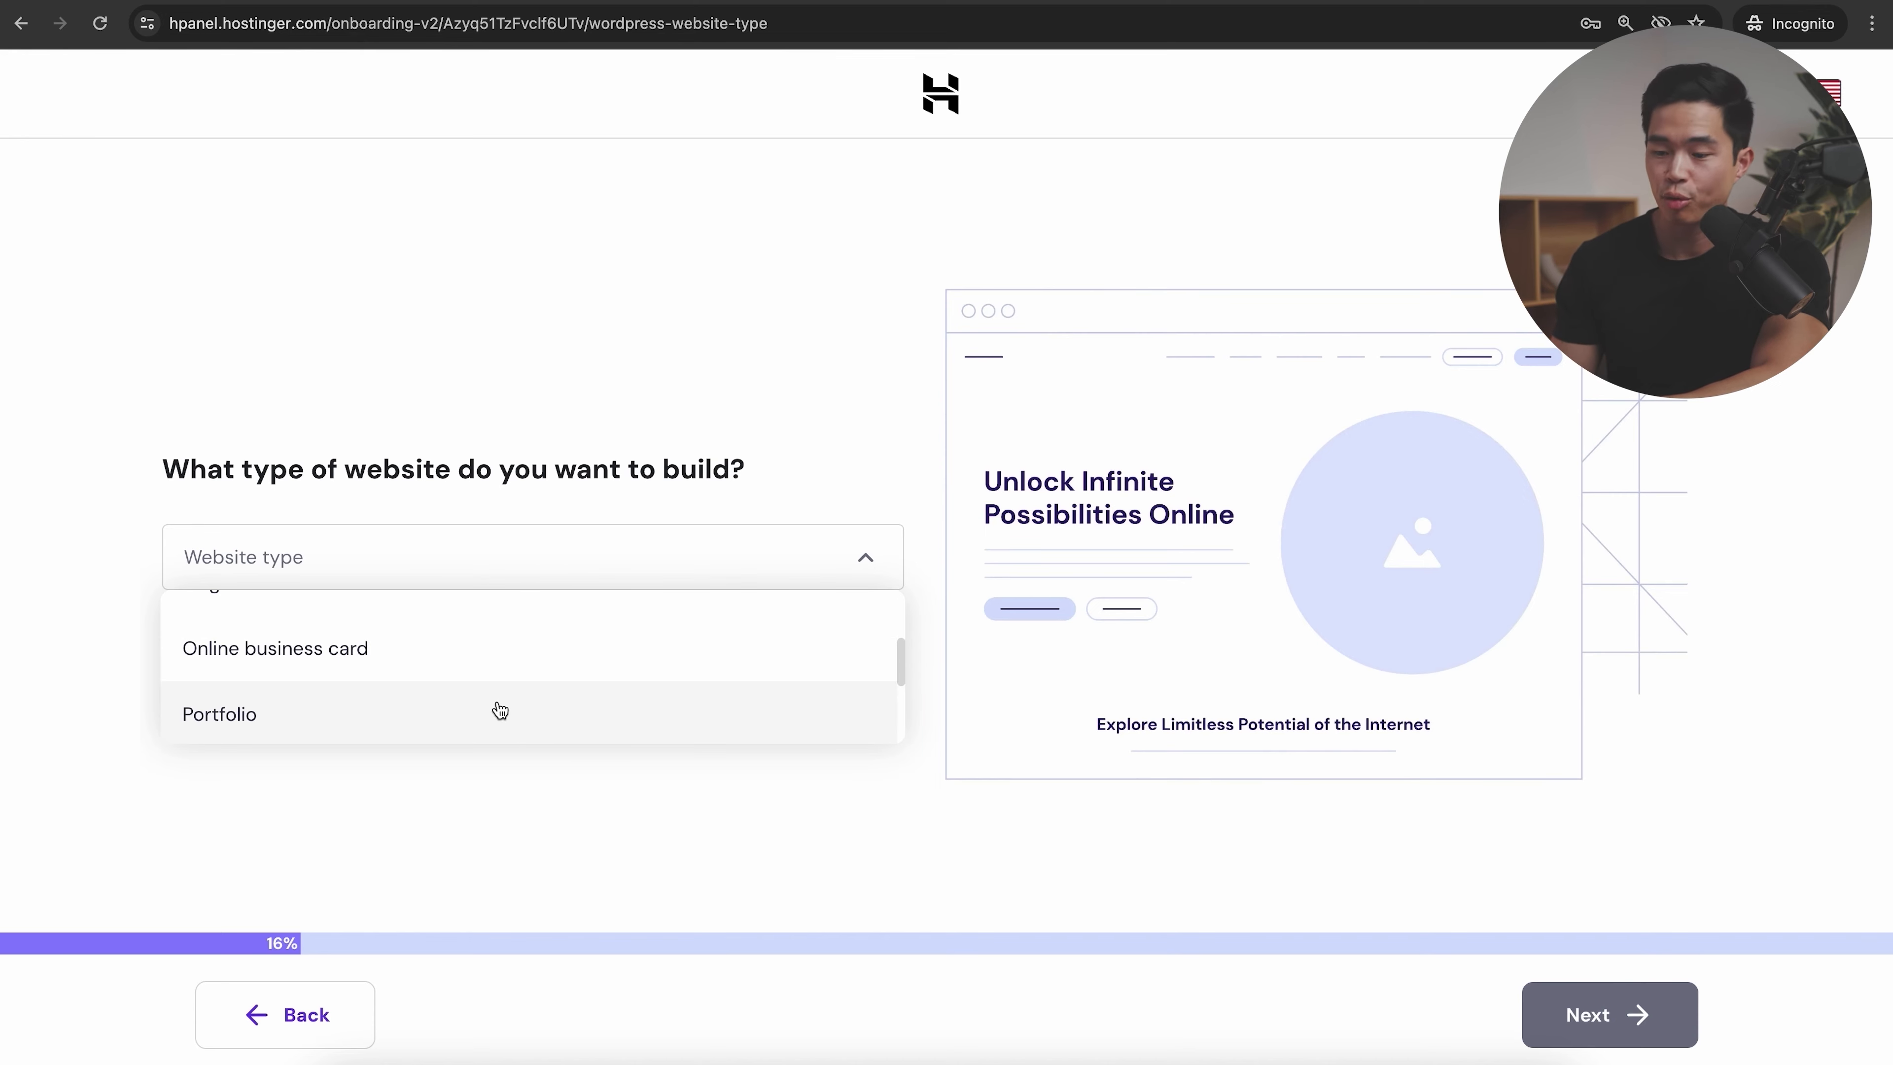
click(498, 710)
click(1639, 1012)
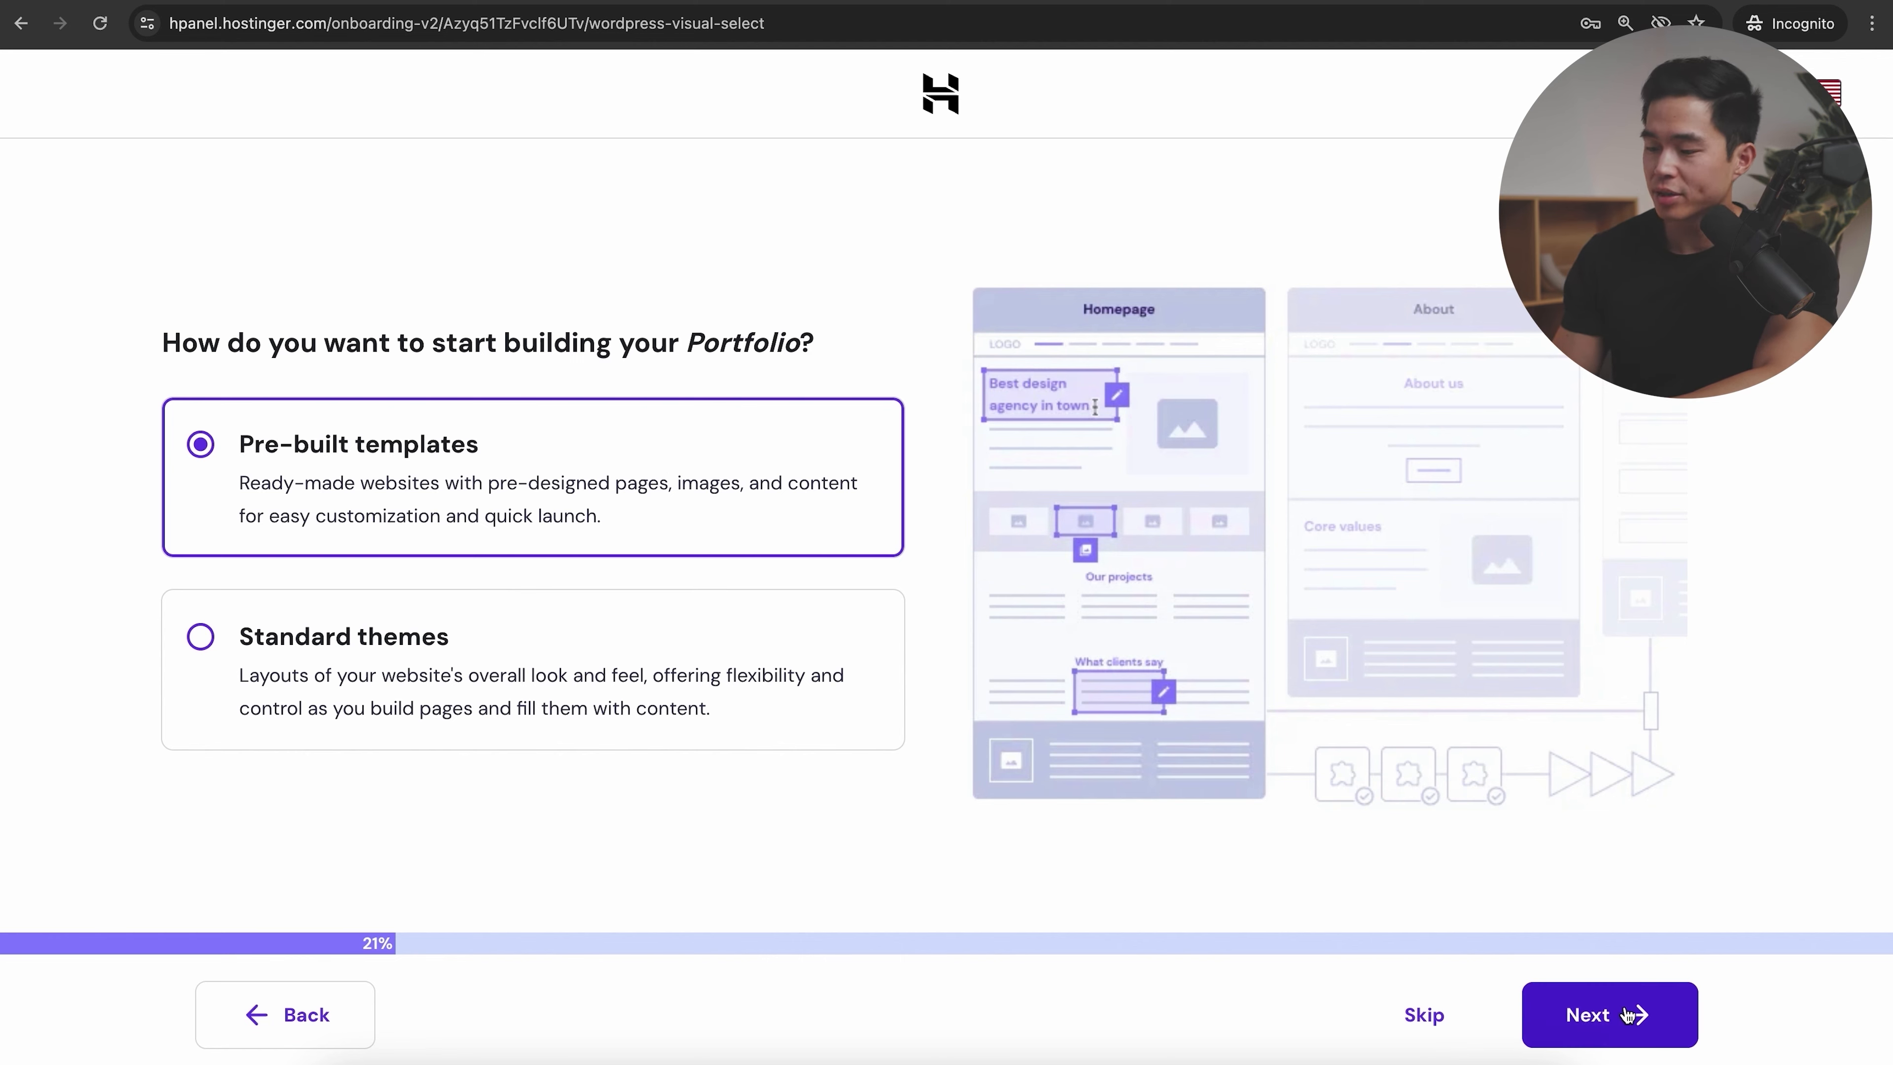
- Start from pre-built templates, preview the Freelance Copywriter template and use it for the site
click(1607, 1019)
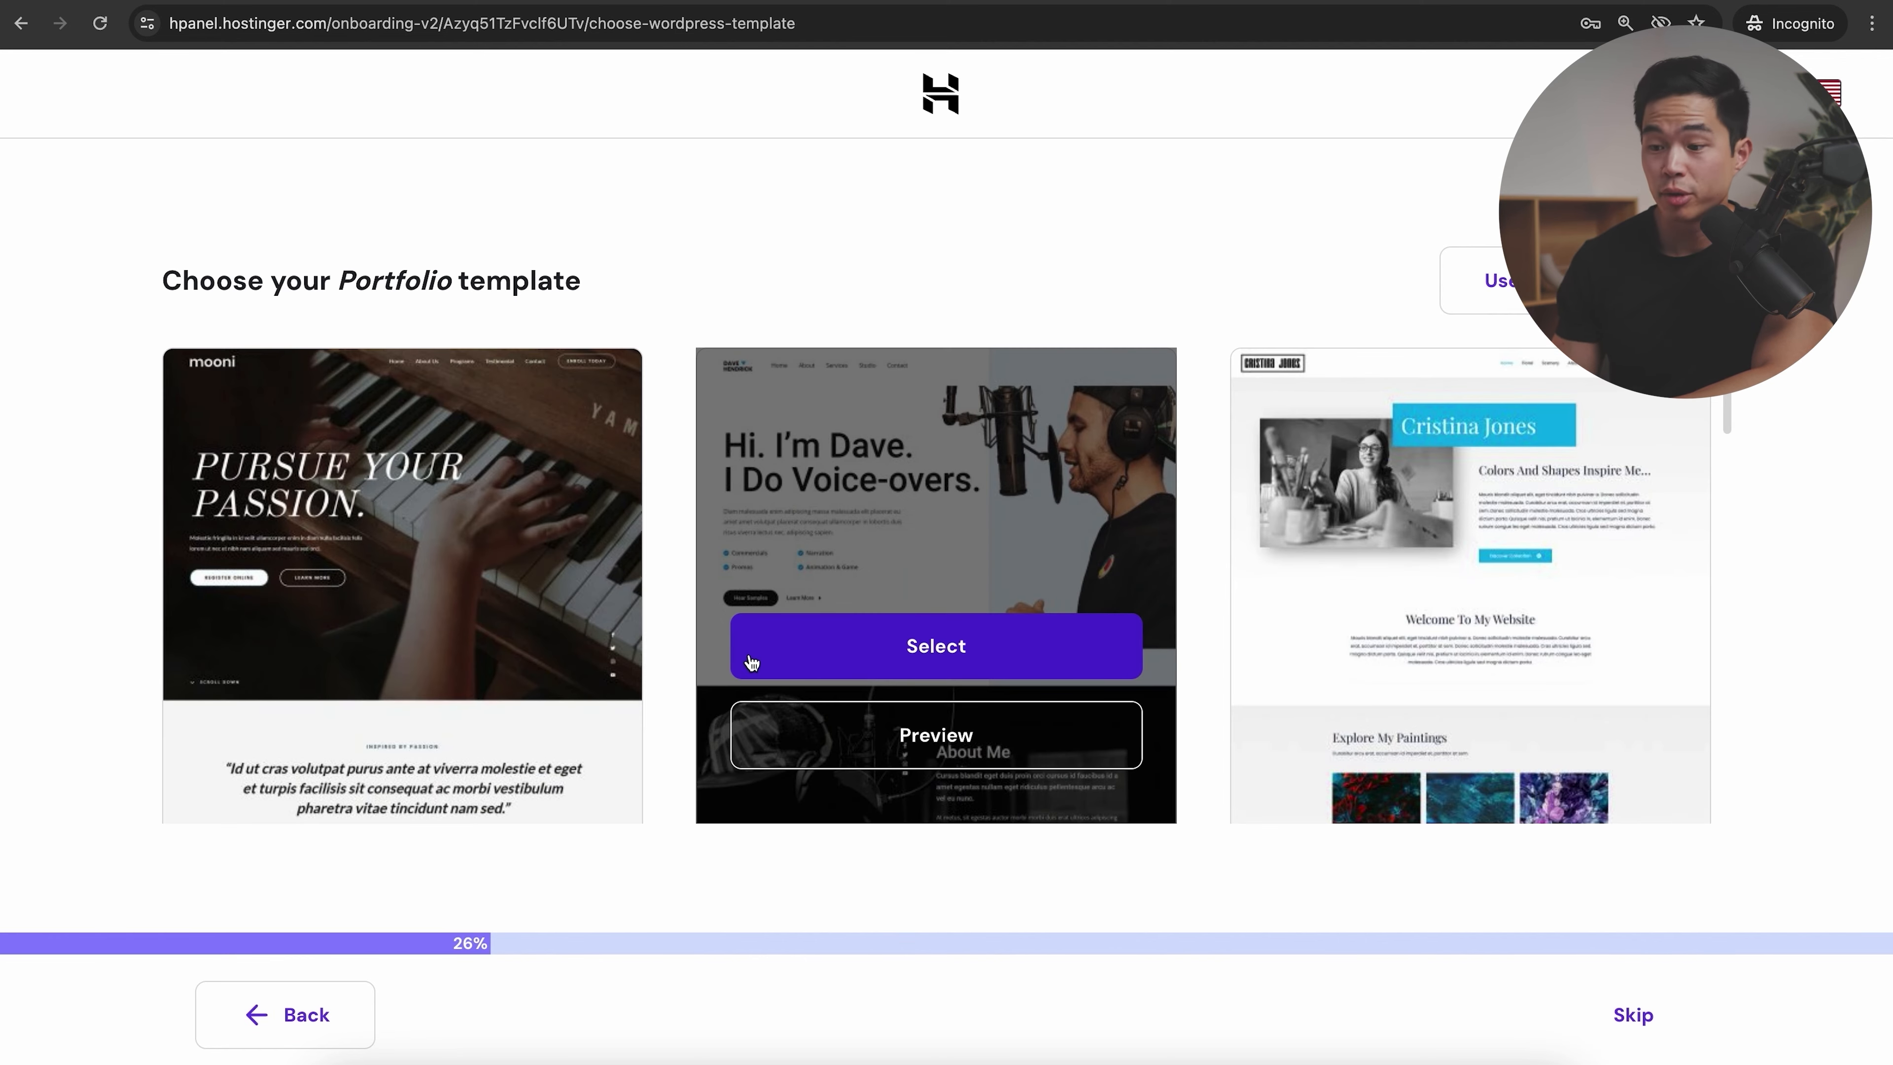
scroll(751, 662, down, 15)
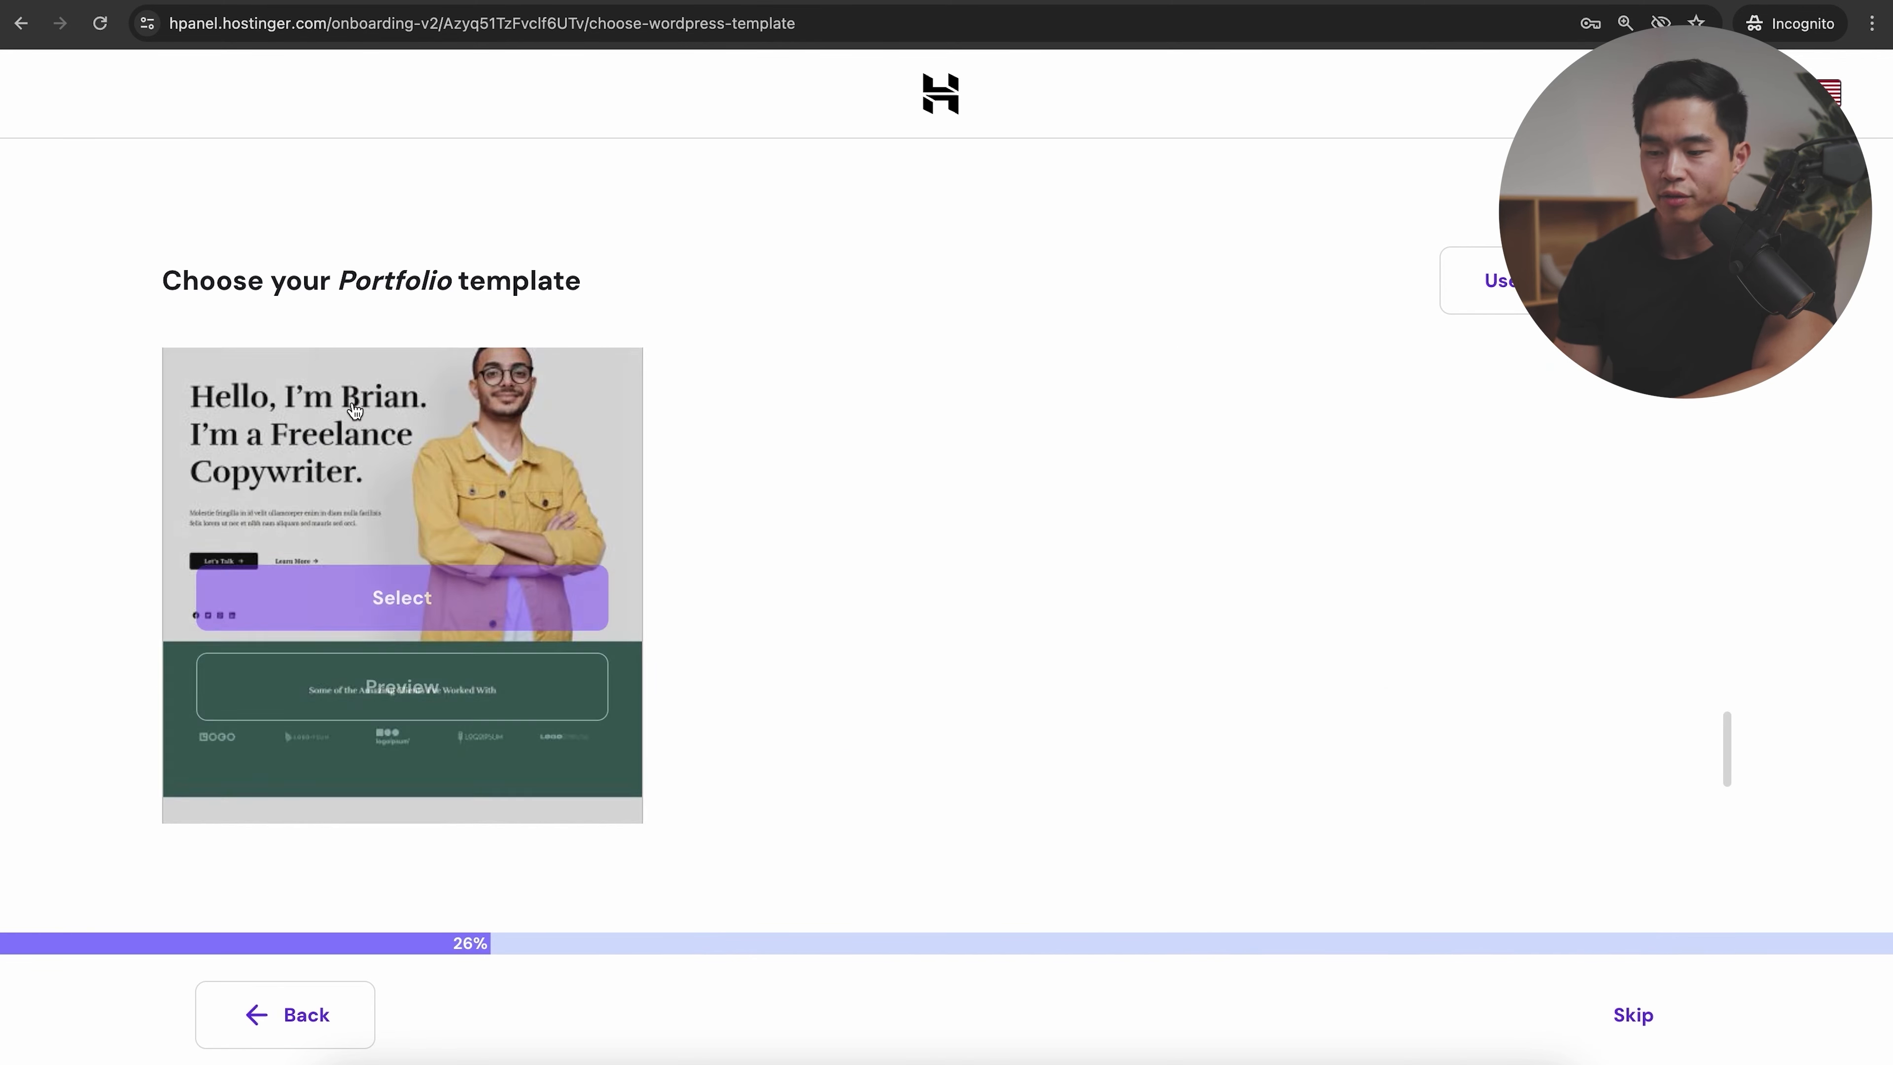
click(415, 697)
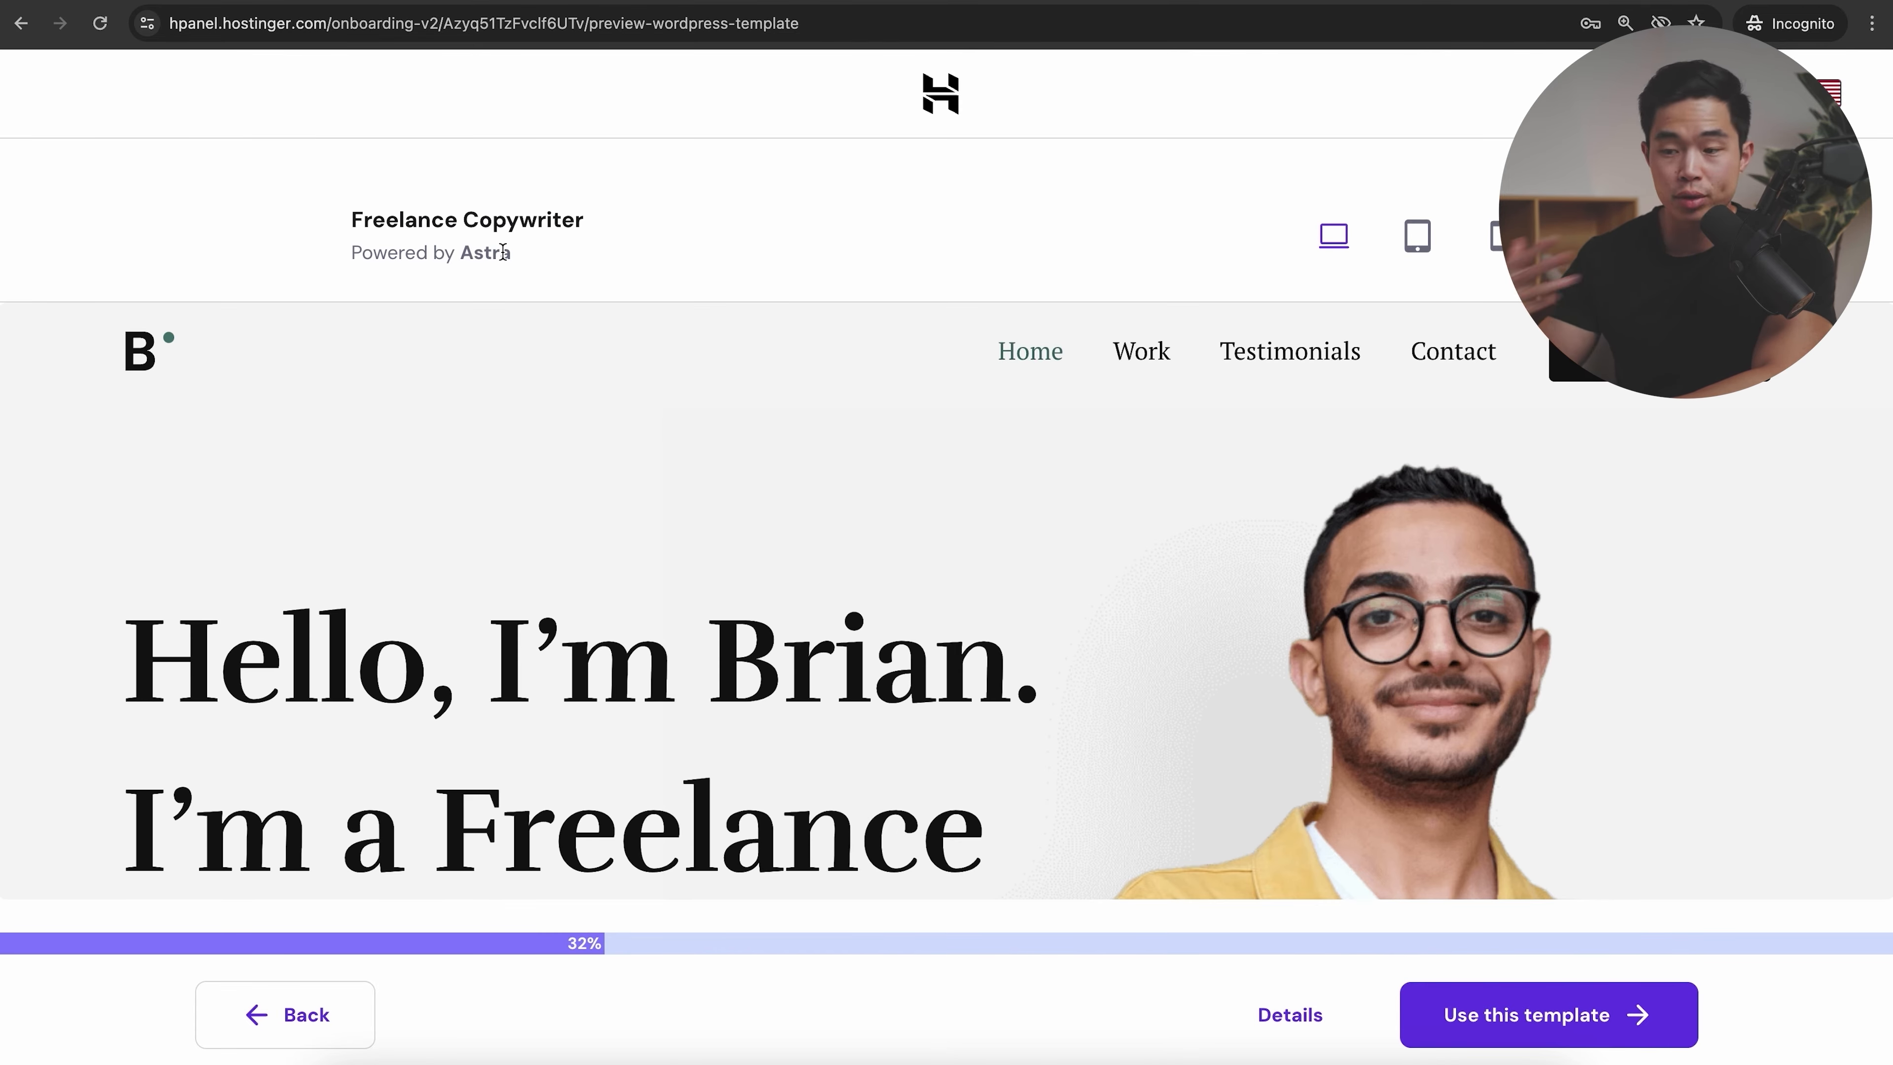
scroll(665, 480, down, 12)
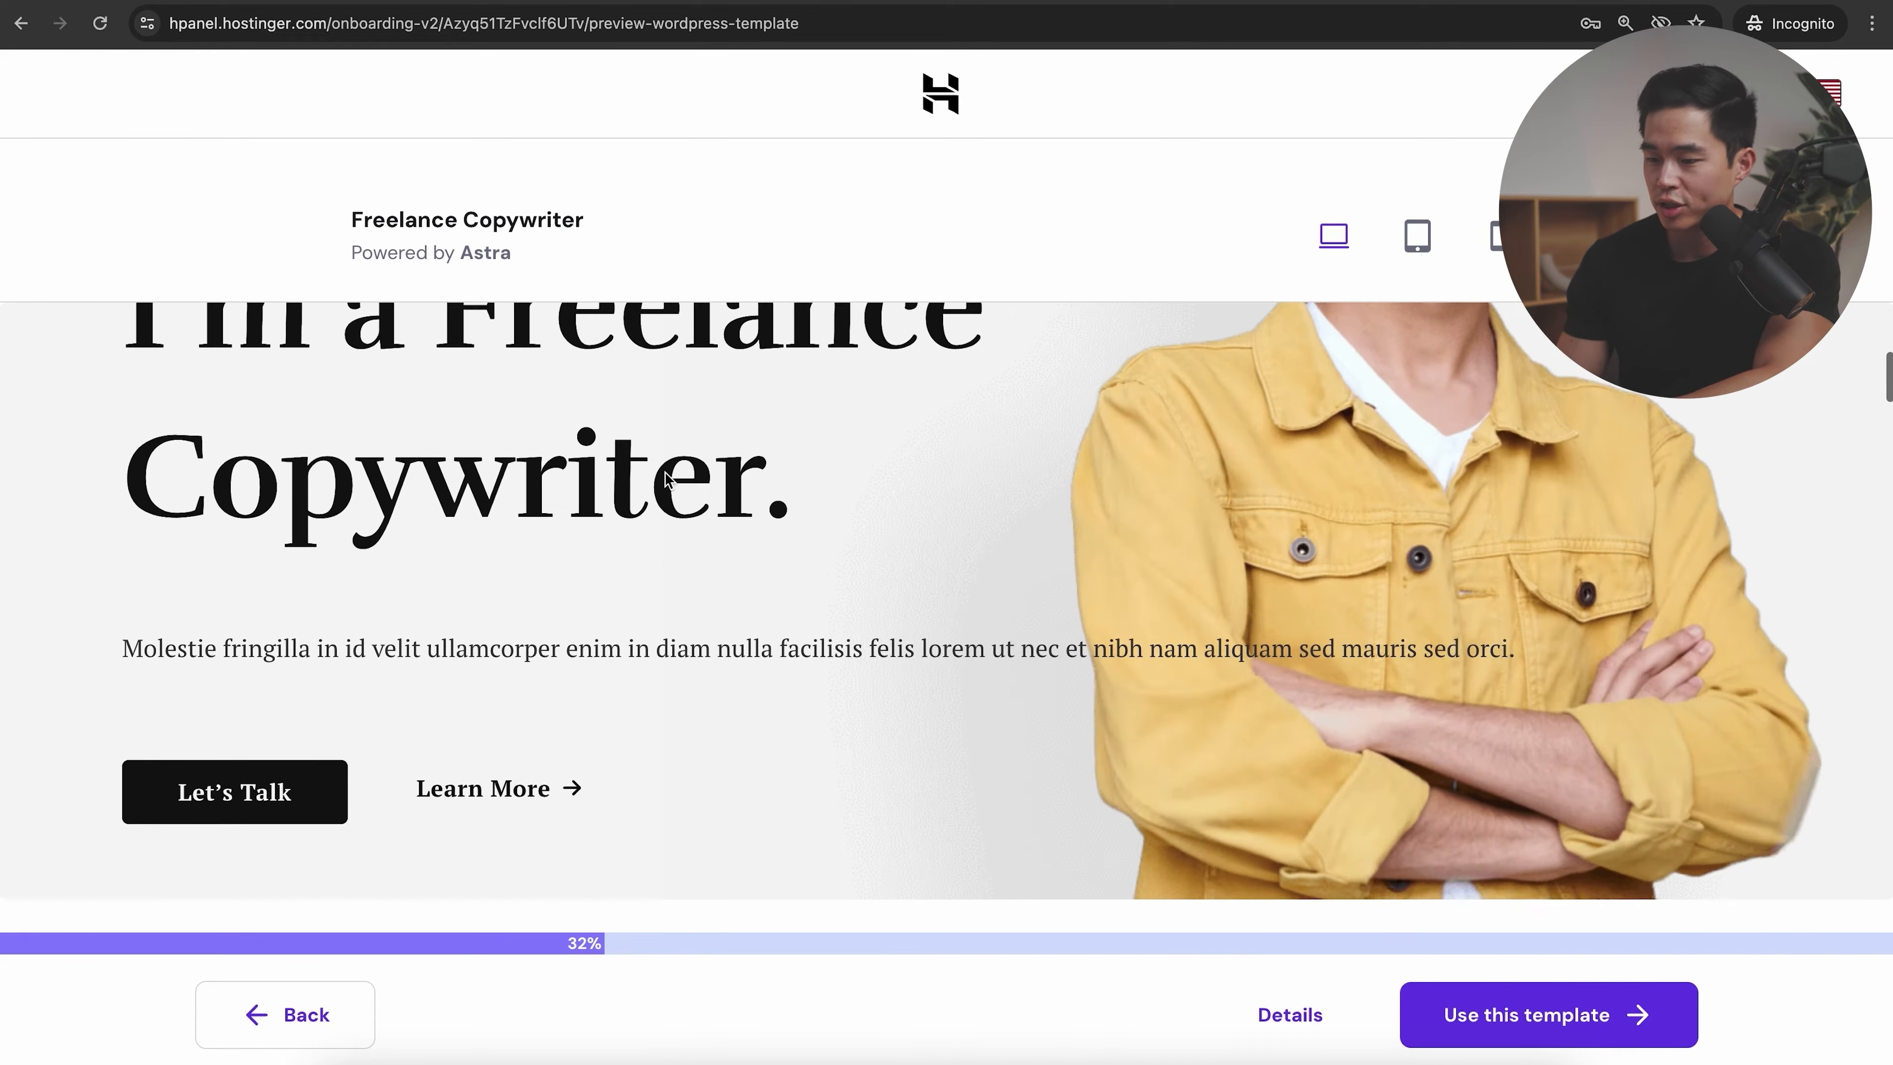
scroll(664, 471, up, 12)
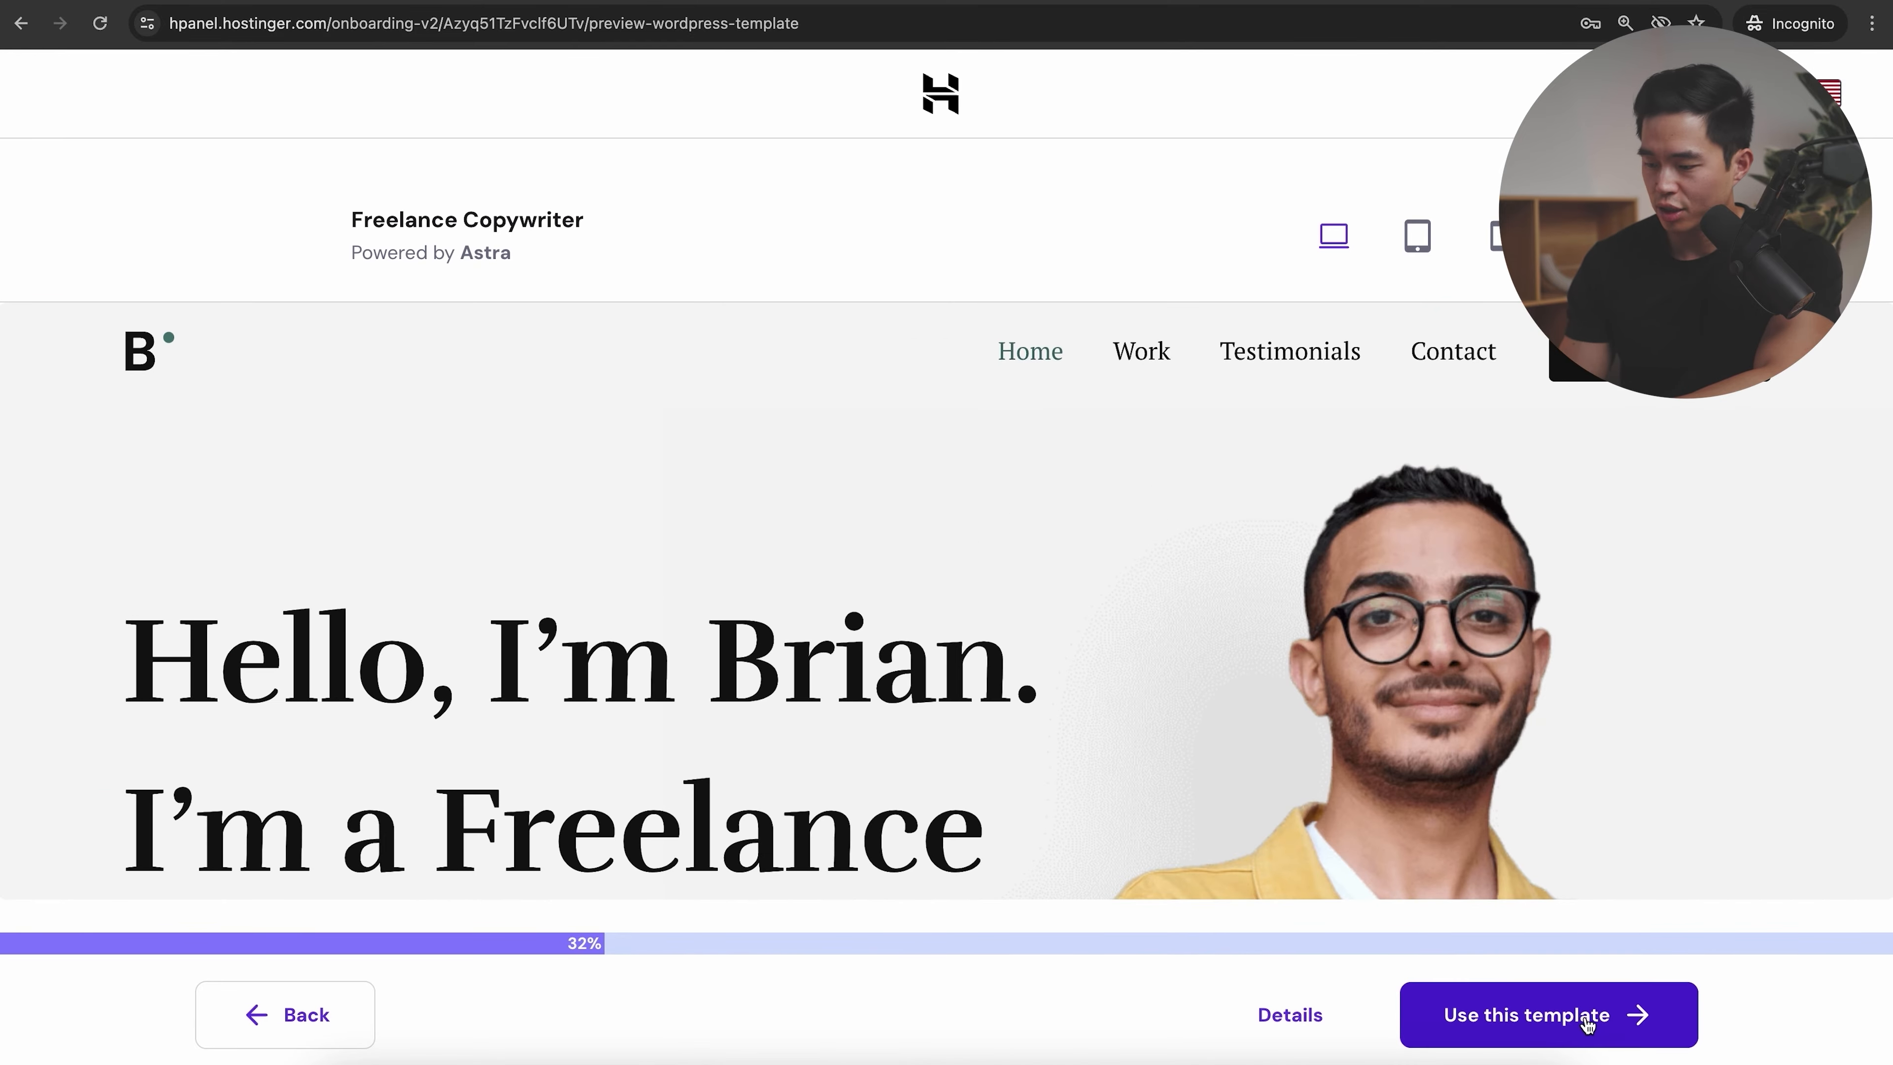
click(1626, 1021)
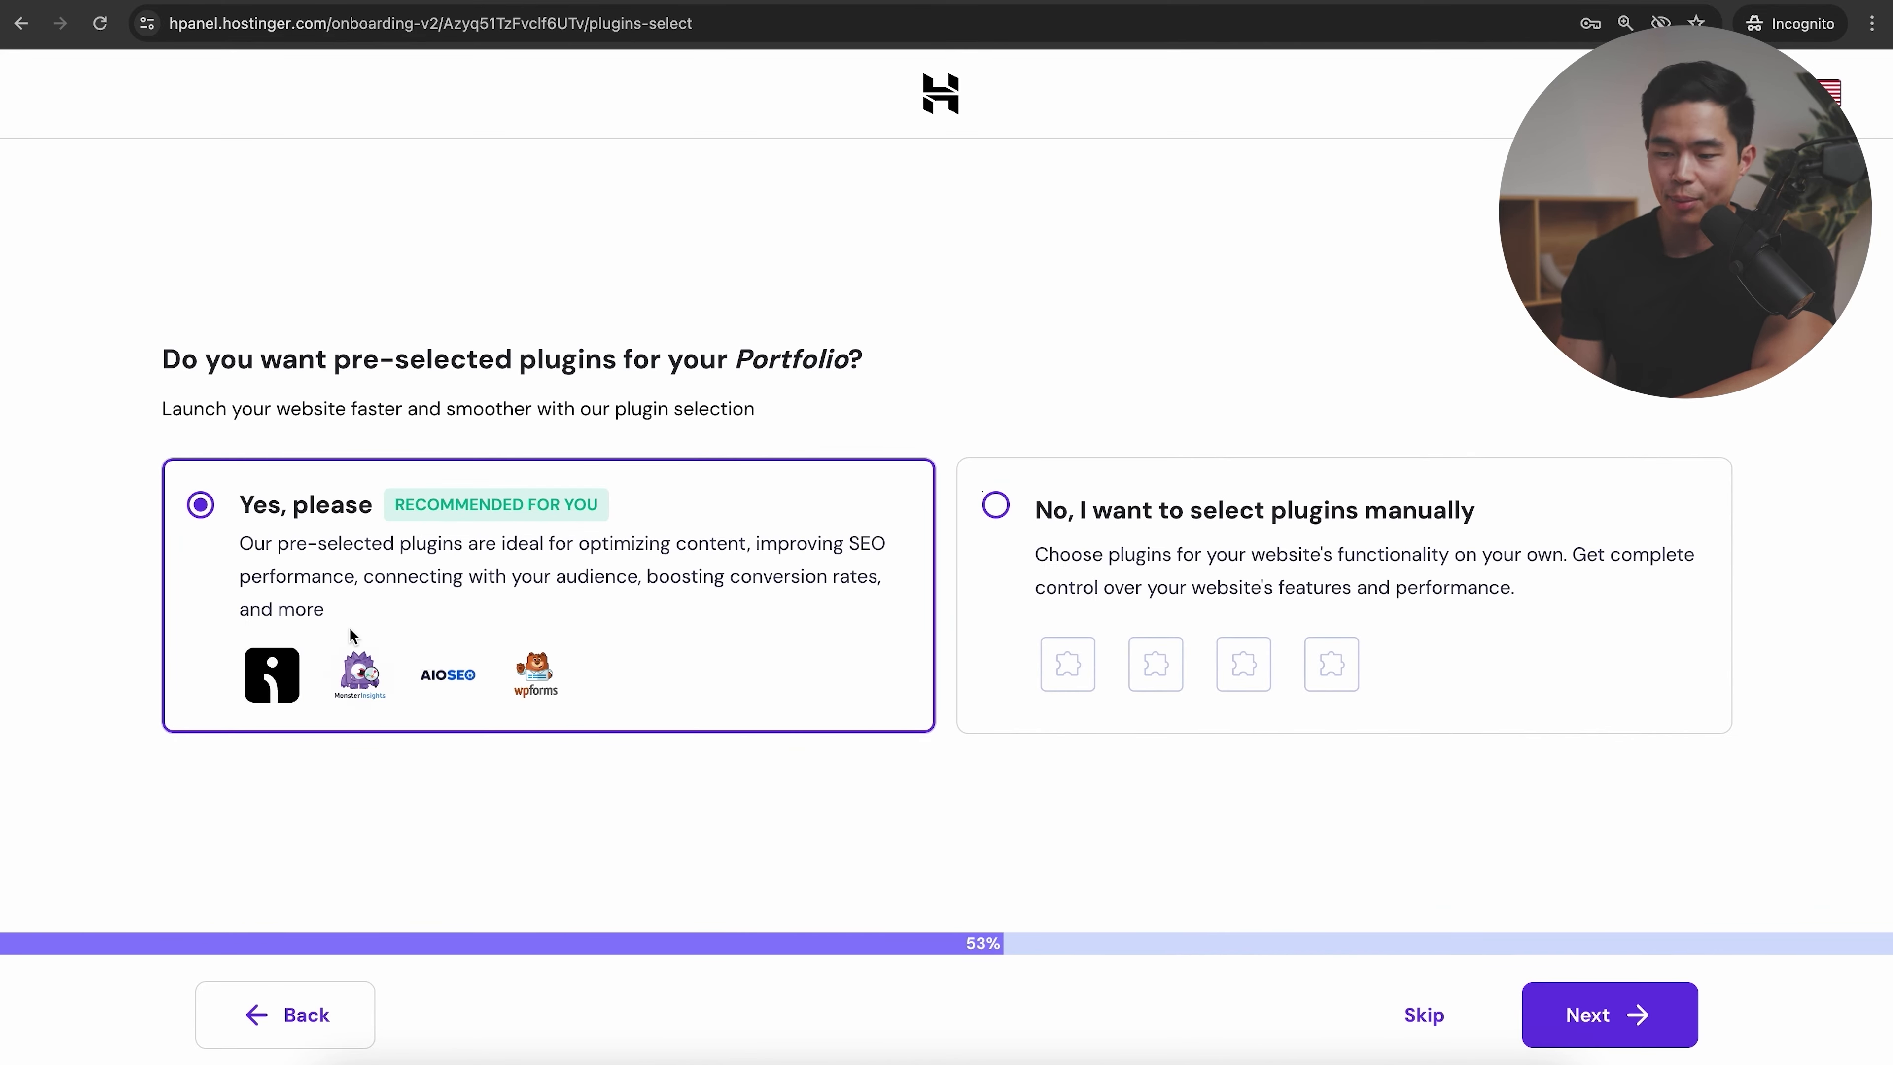
- Accept the pre-selected plugins and choose the free .com domain from the suggestions for the entered name
click(1619, 1017)
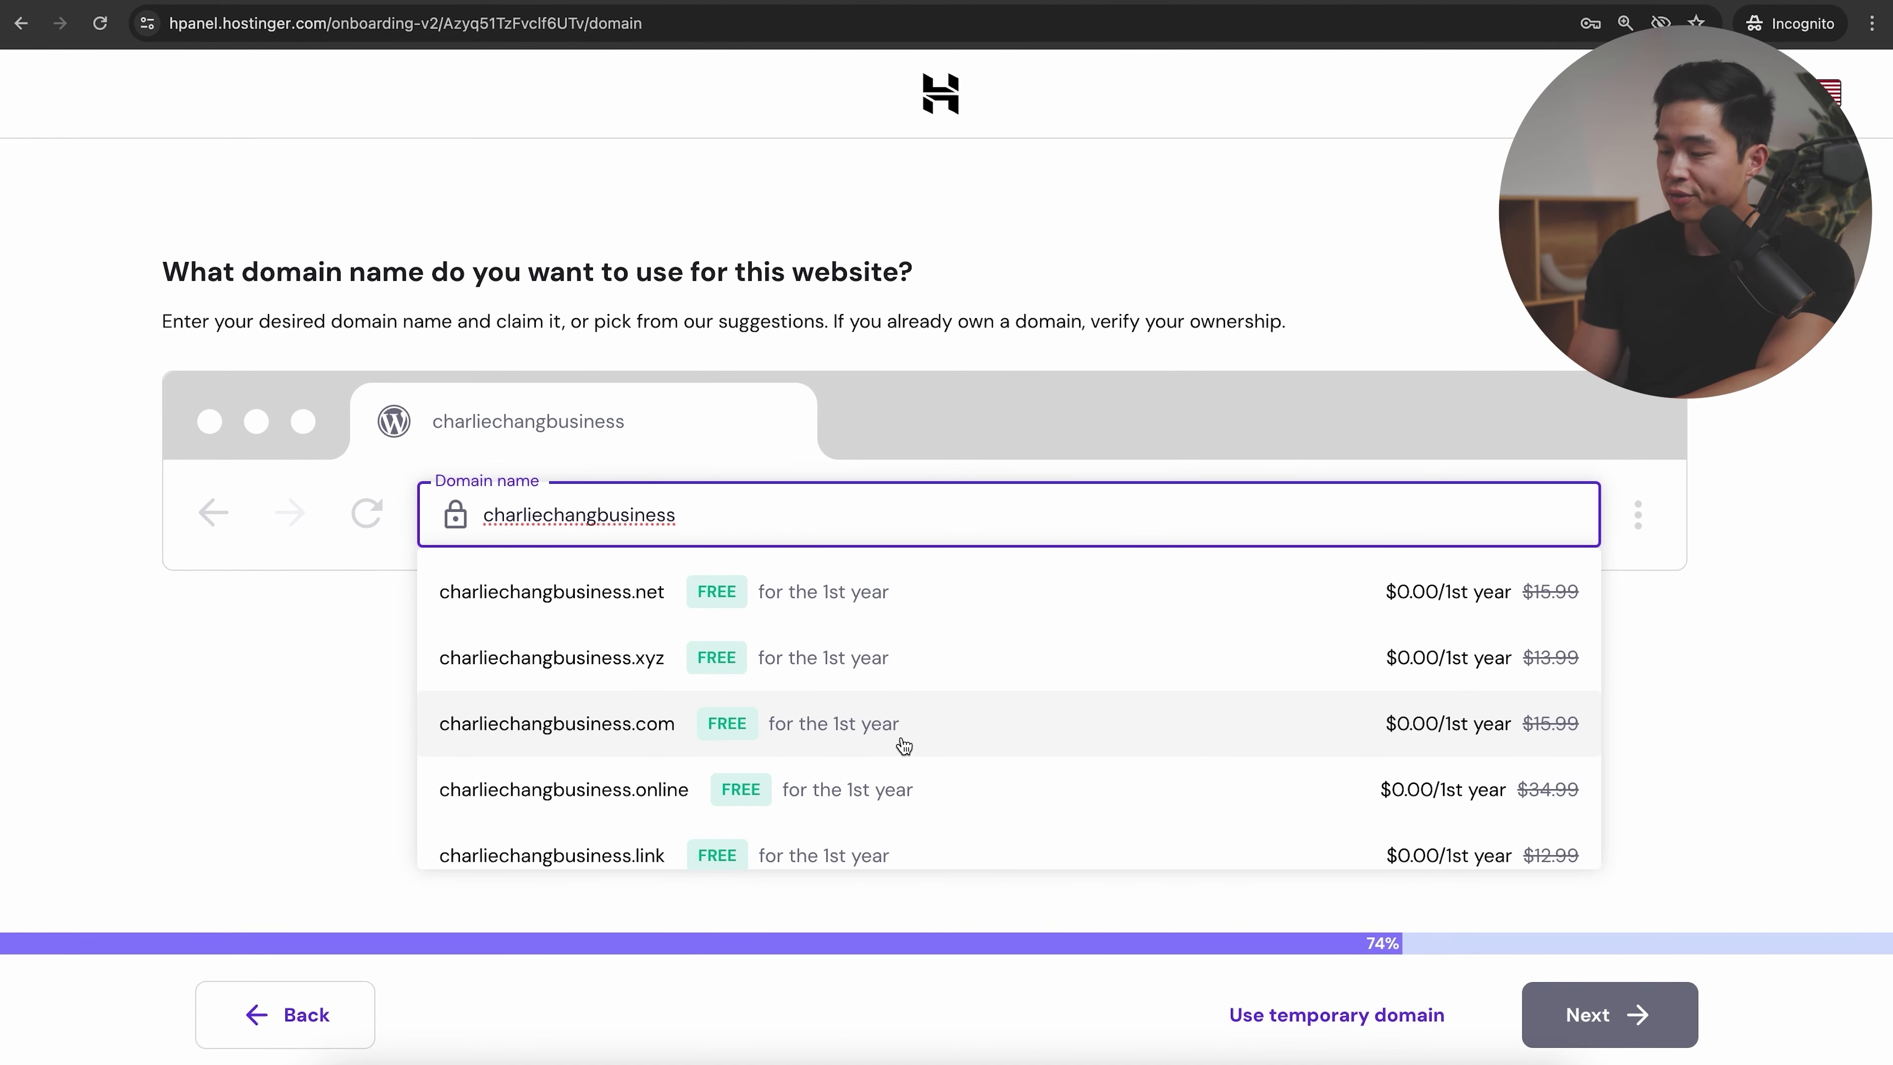
click(1435, 734)
click(1610, 1014)
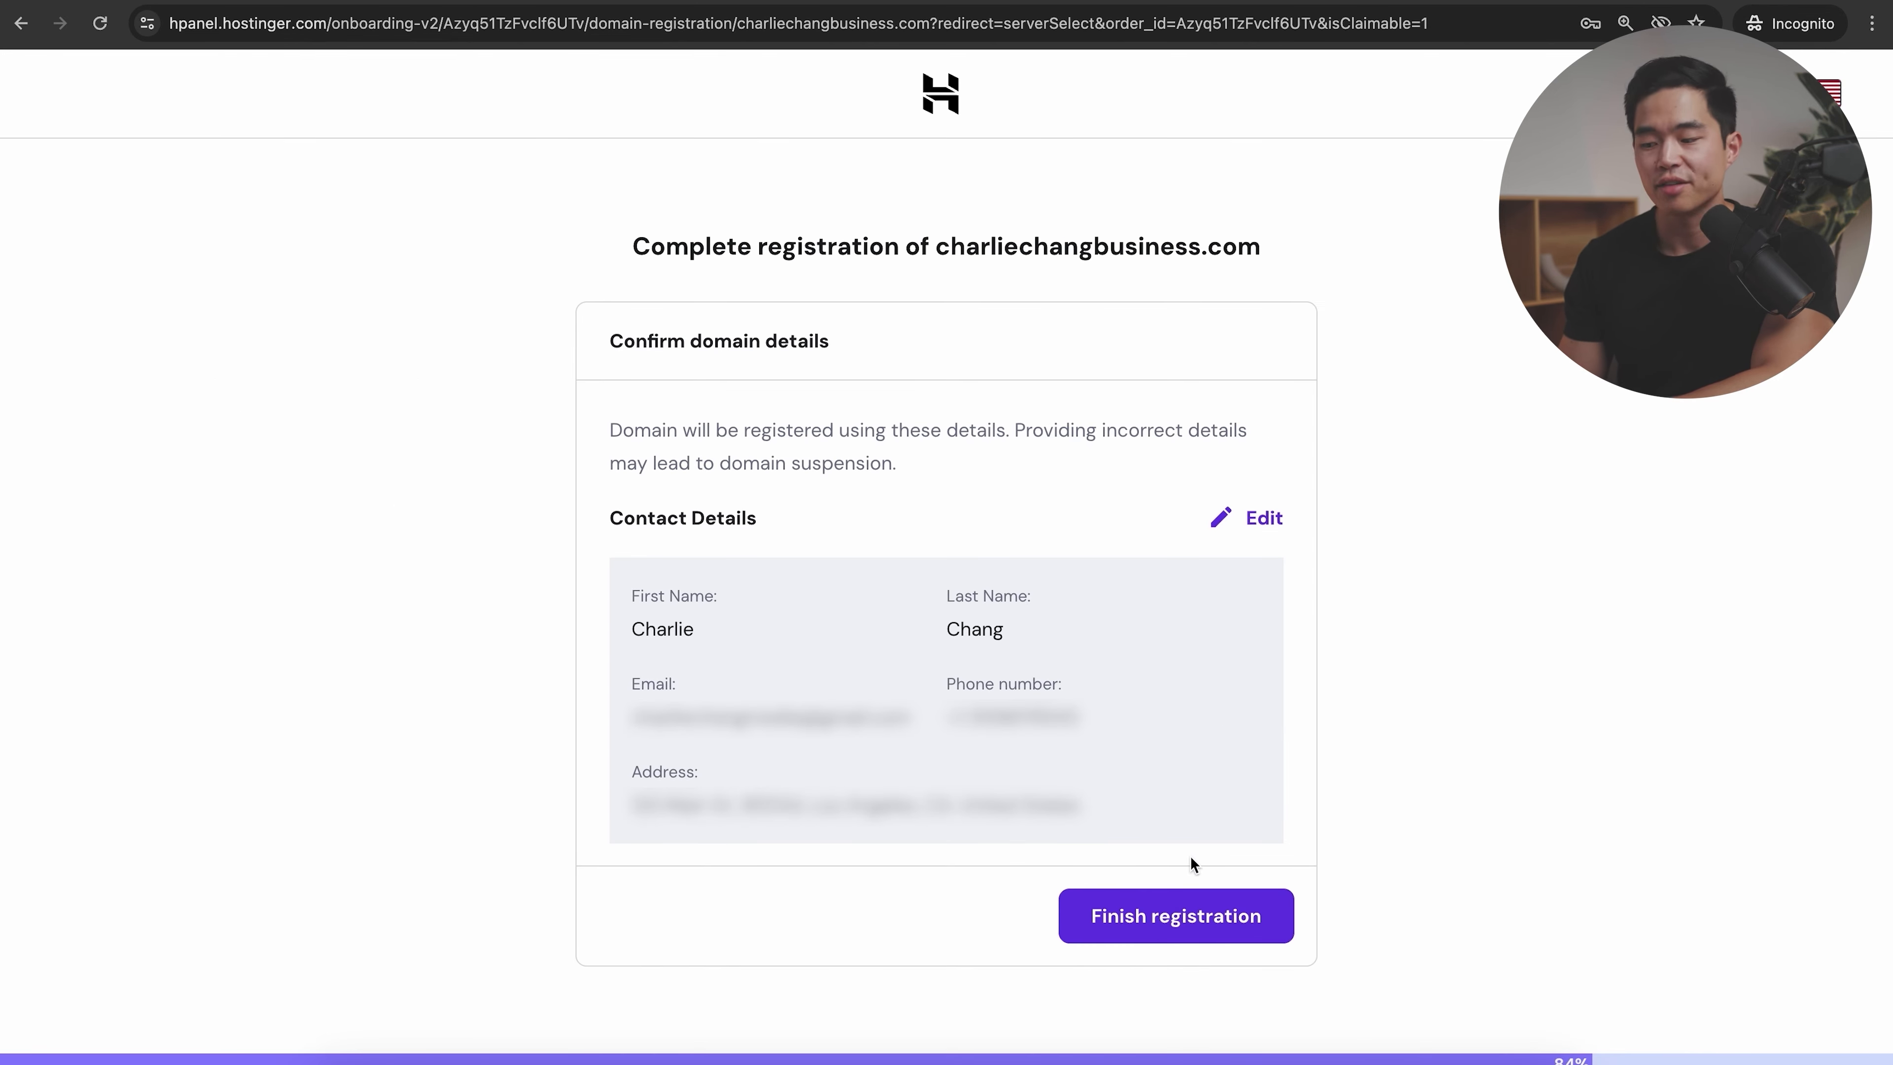
- Finish the domain registration with the shown contact details and keep the United States, Massachusetts data center
click(1196, 932)
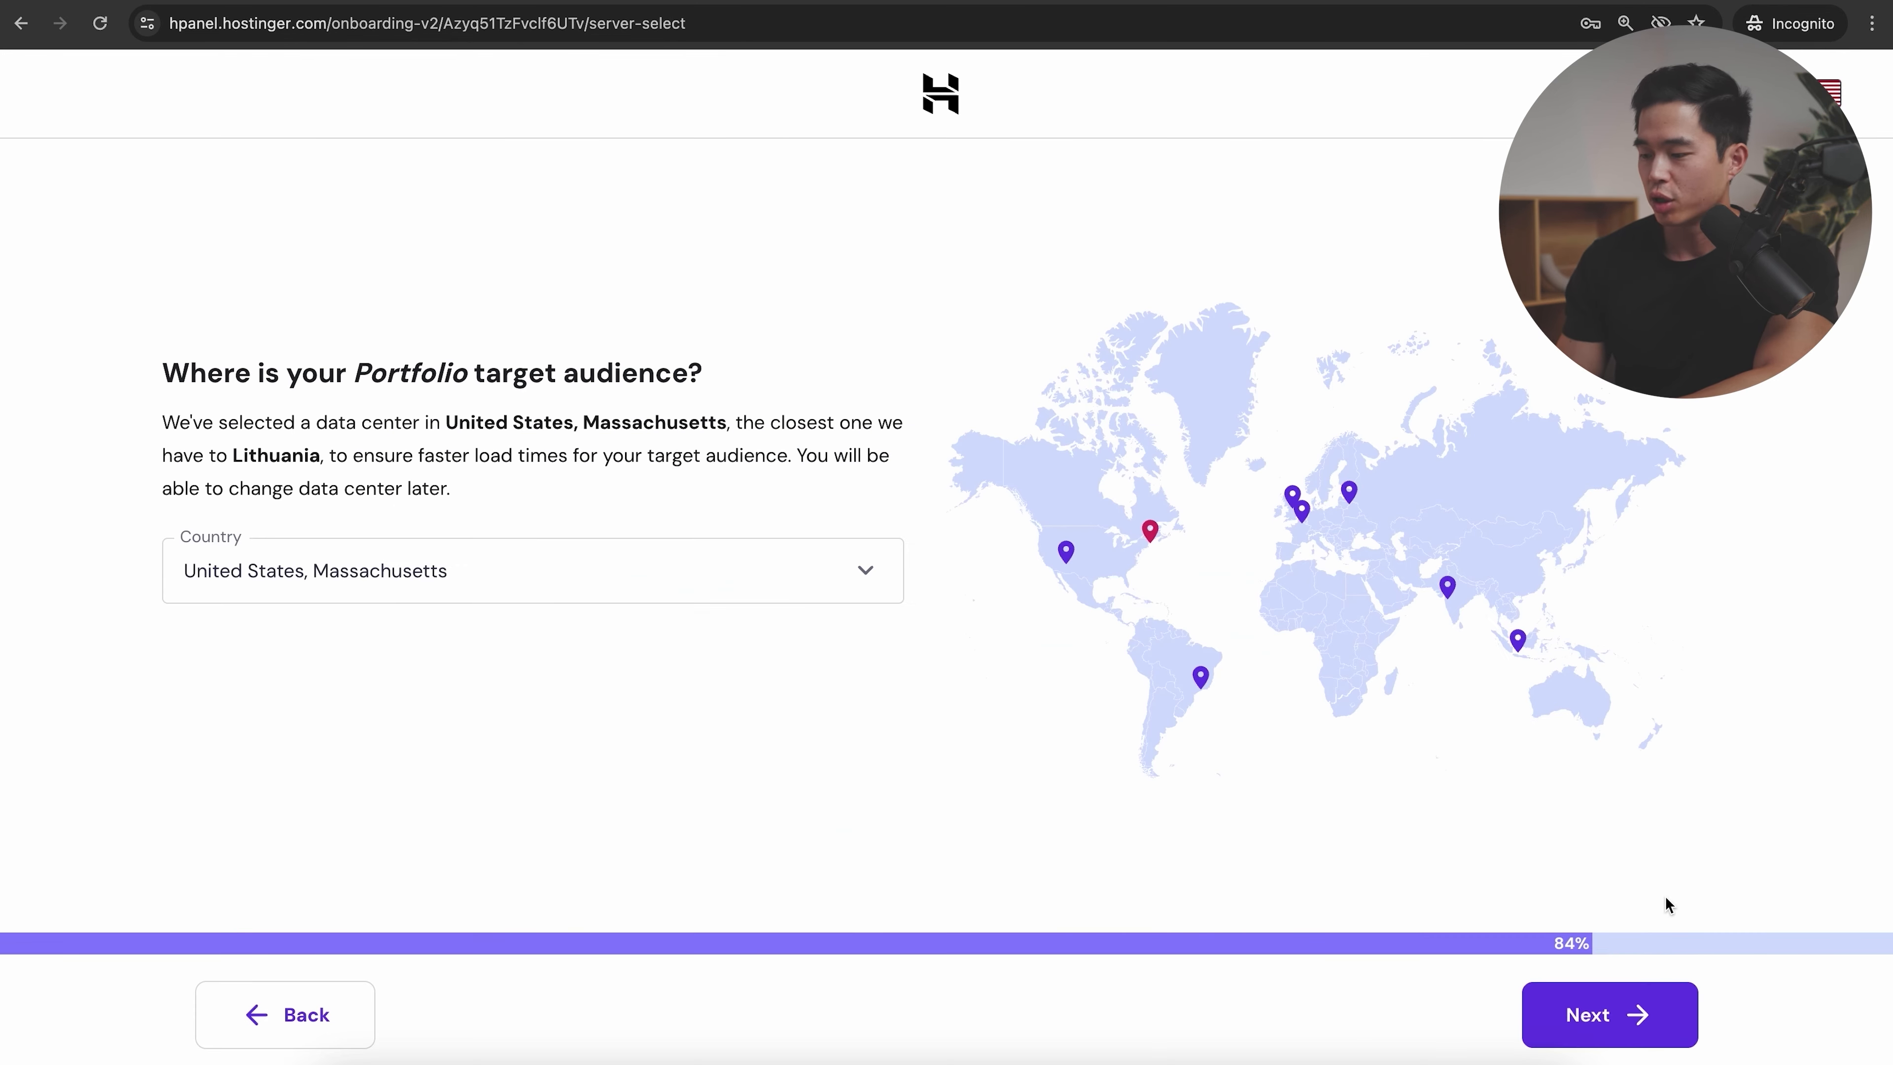
click(1602, 1015)
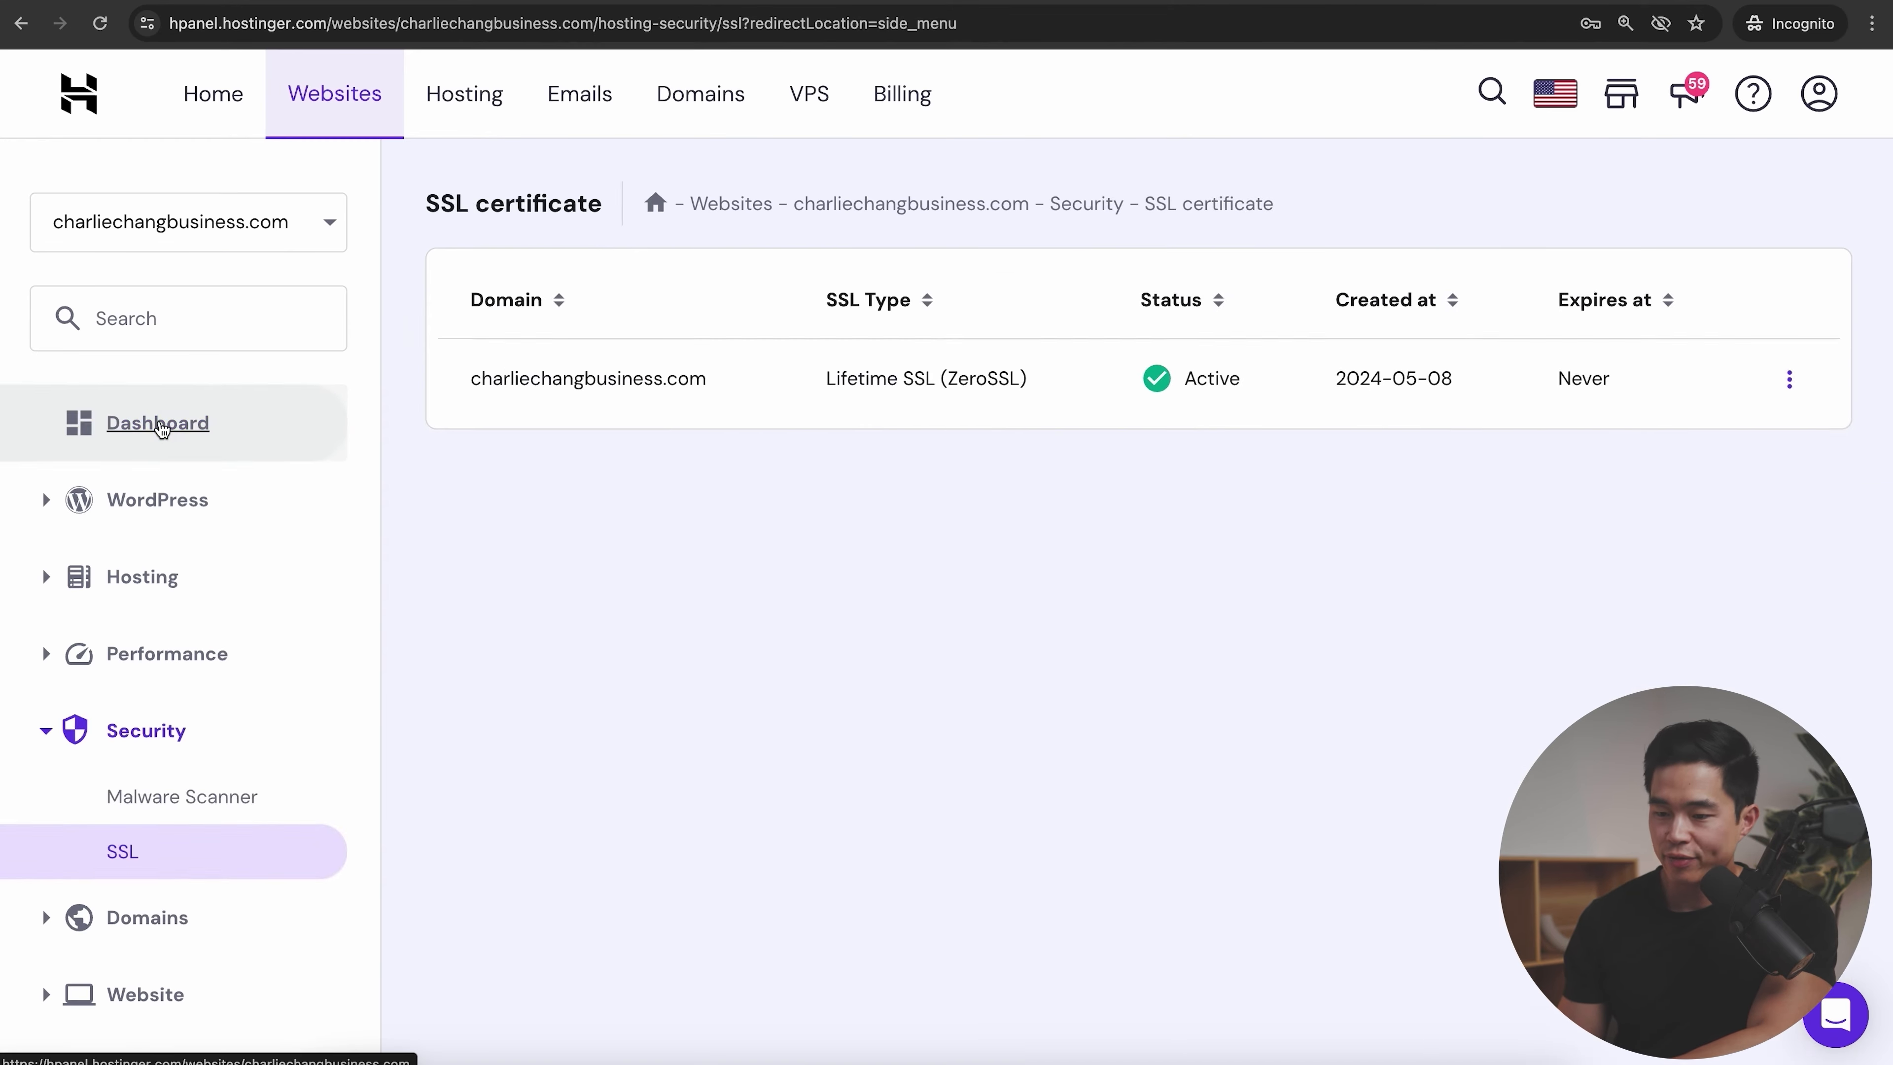
- Open the website's dashboard and examine the list of installed plugins in the WordPress admin
click(158, 423)
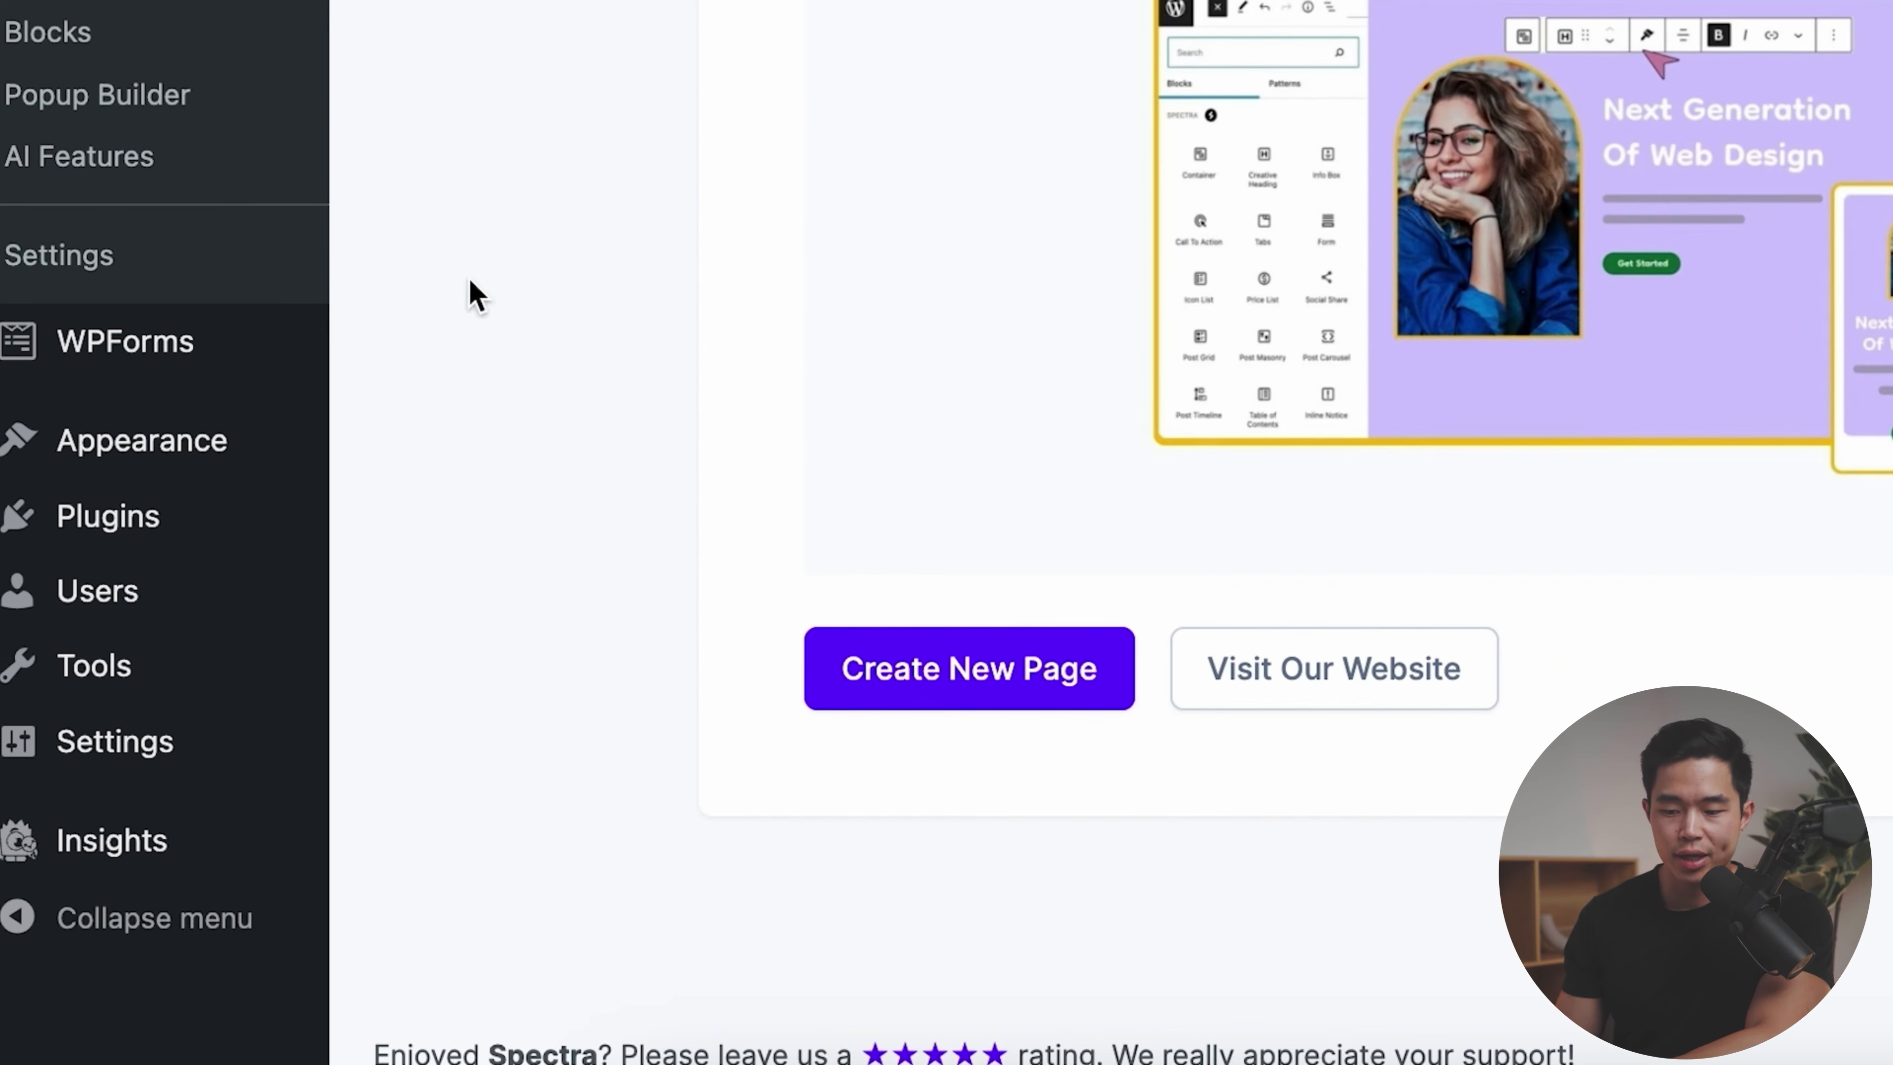
mouse_move(114, 541)
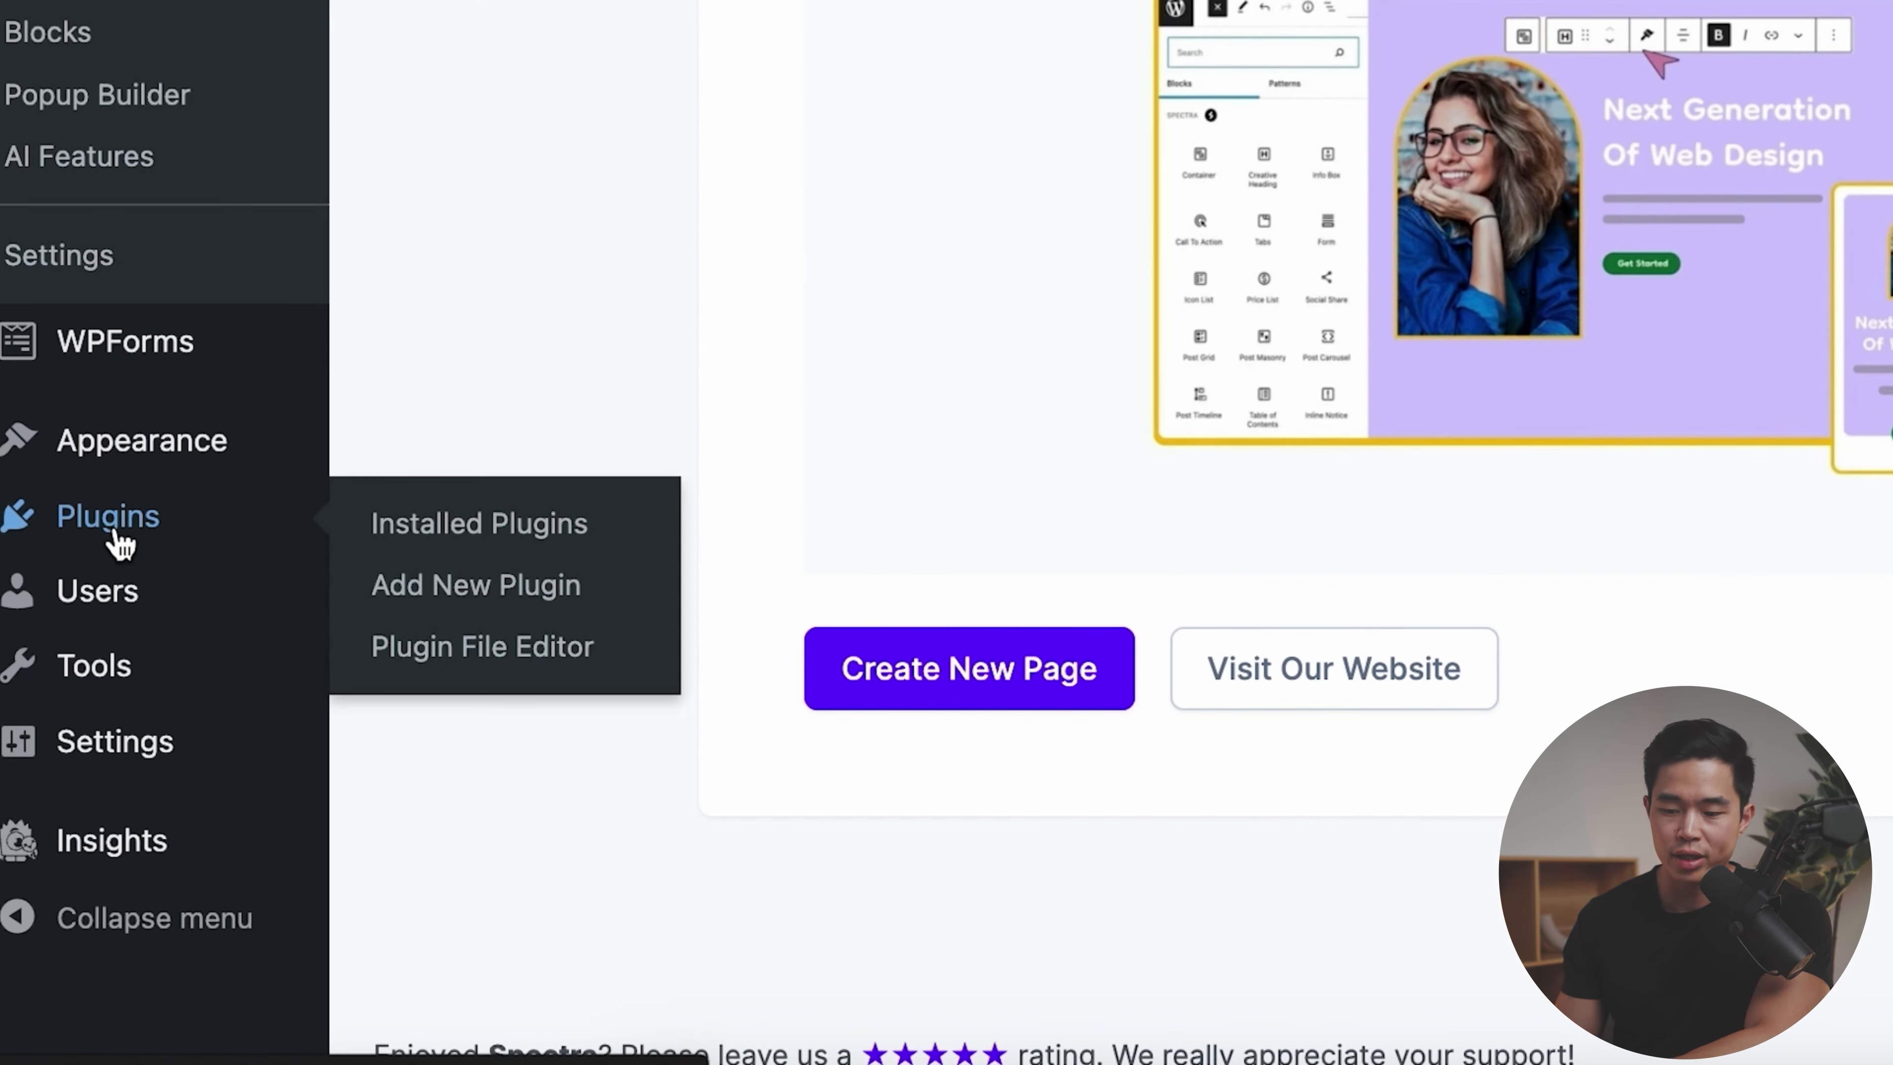
click(117, 533)
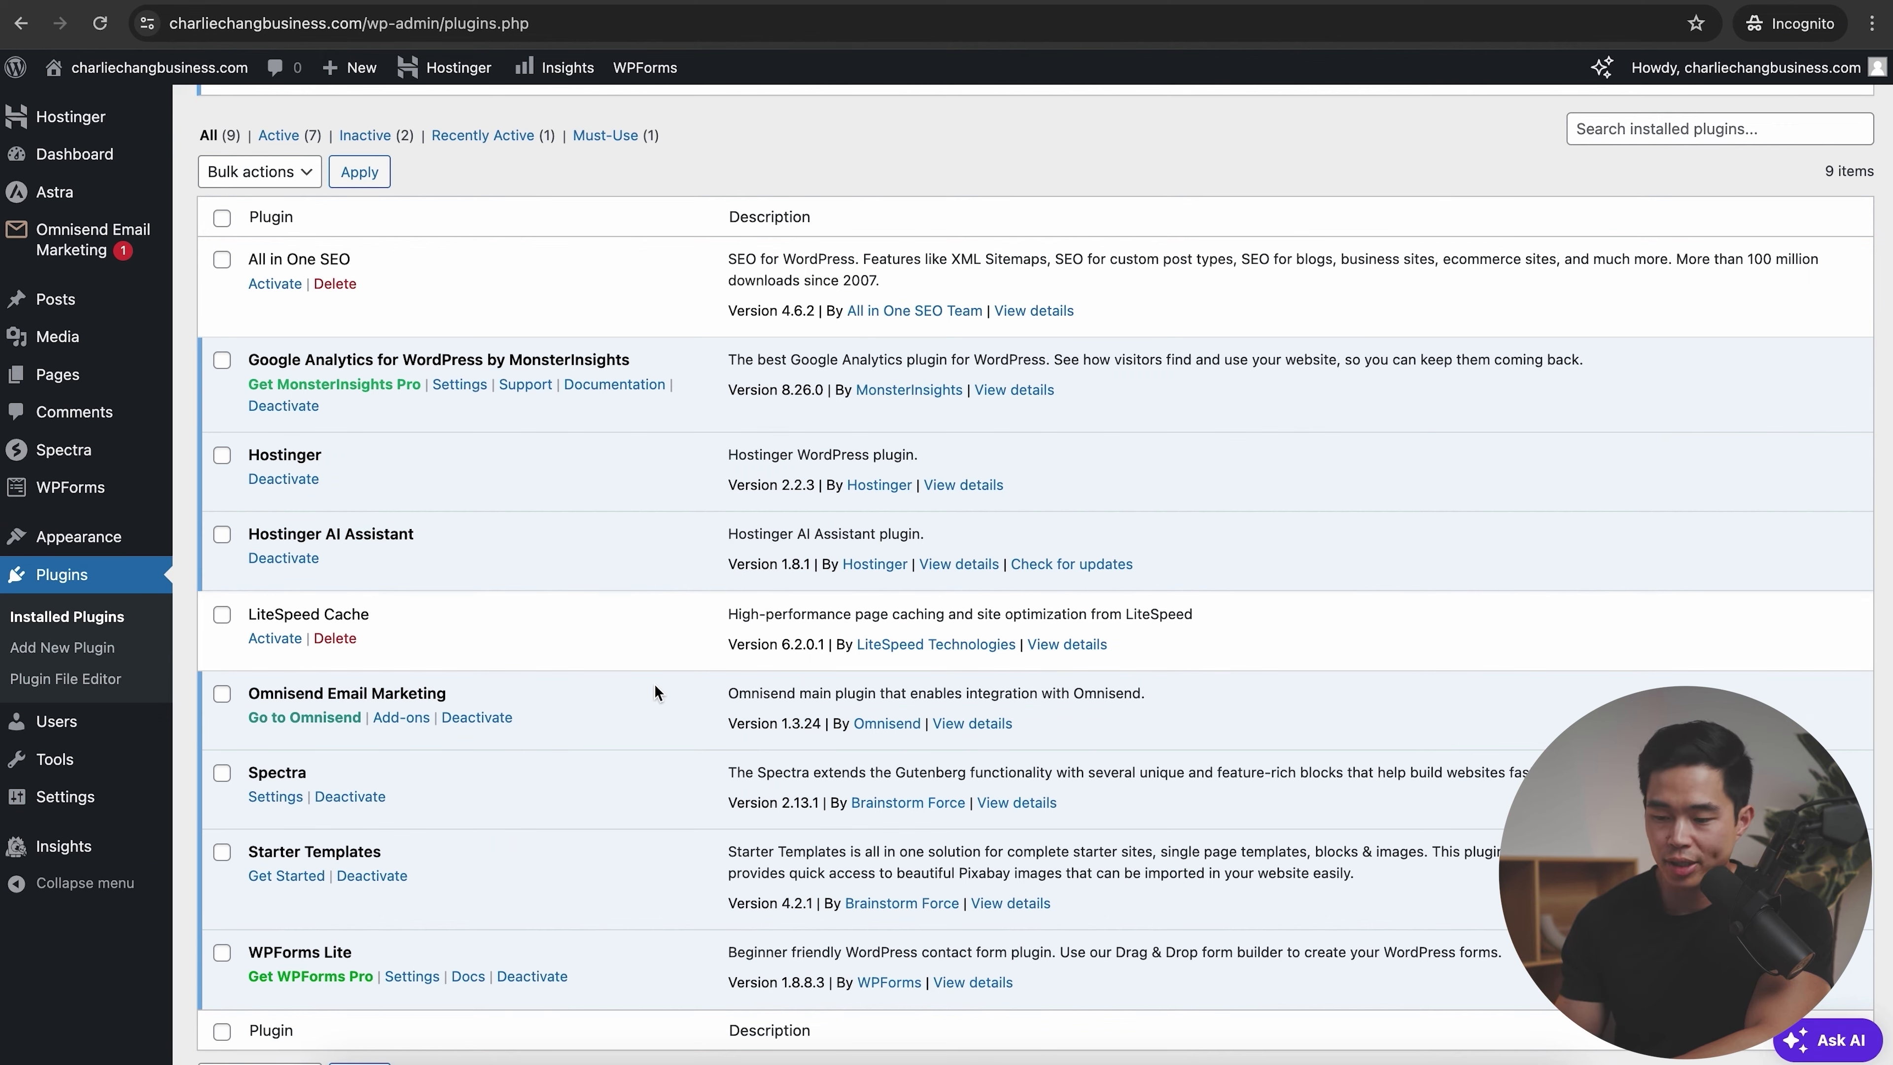
scroll(655, 693, down, 3)
scroll(655, 693, up, 5)
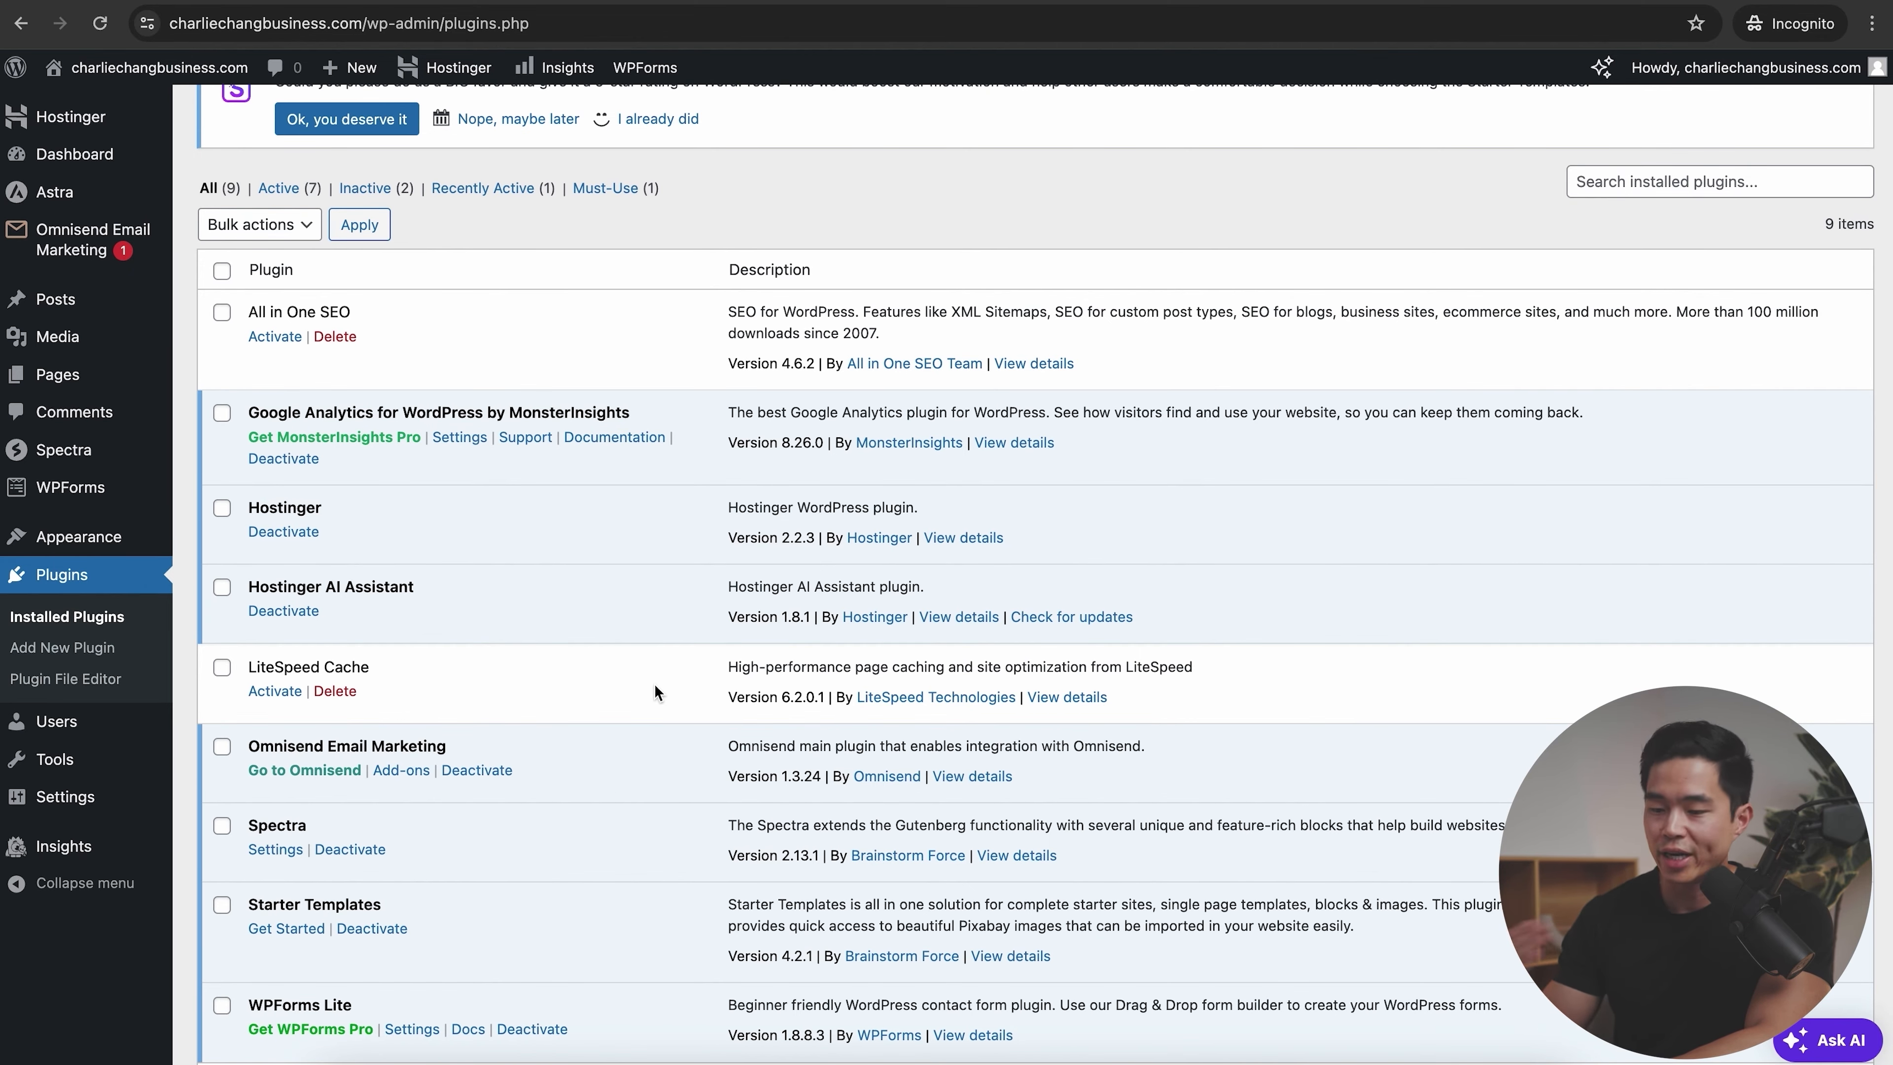
scroll(655, 693, up, 1)
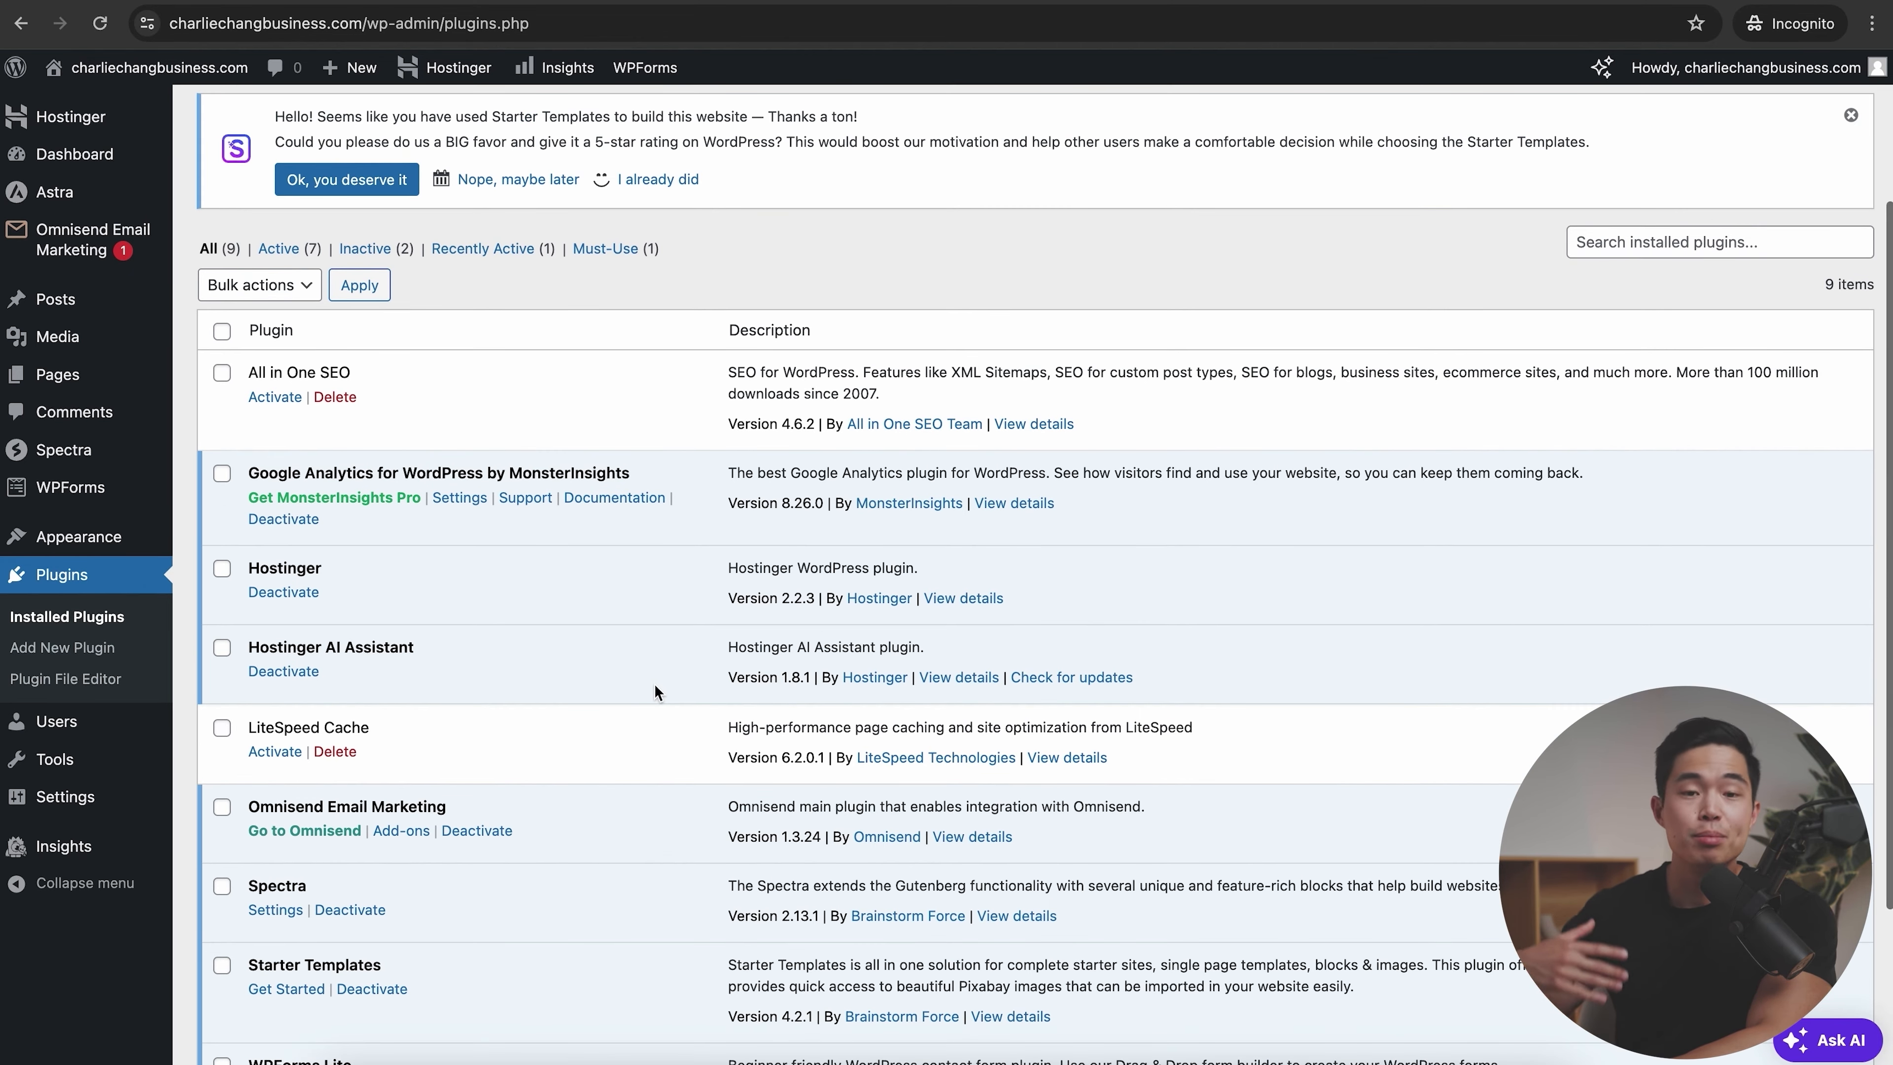
scroll(655, 693, down, 4)
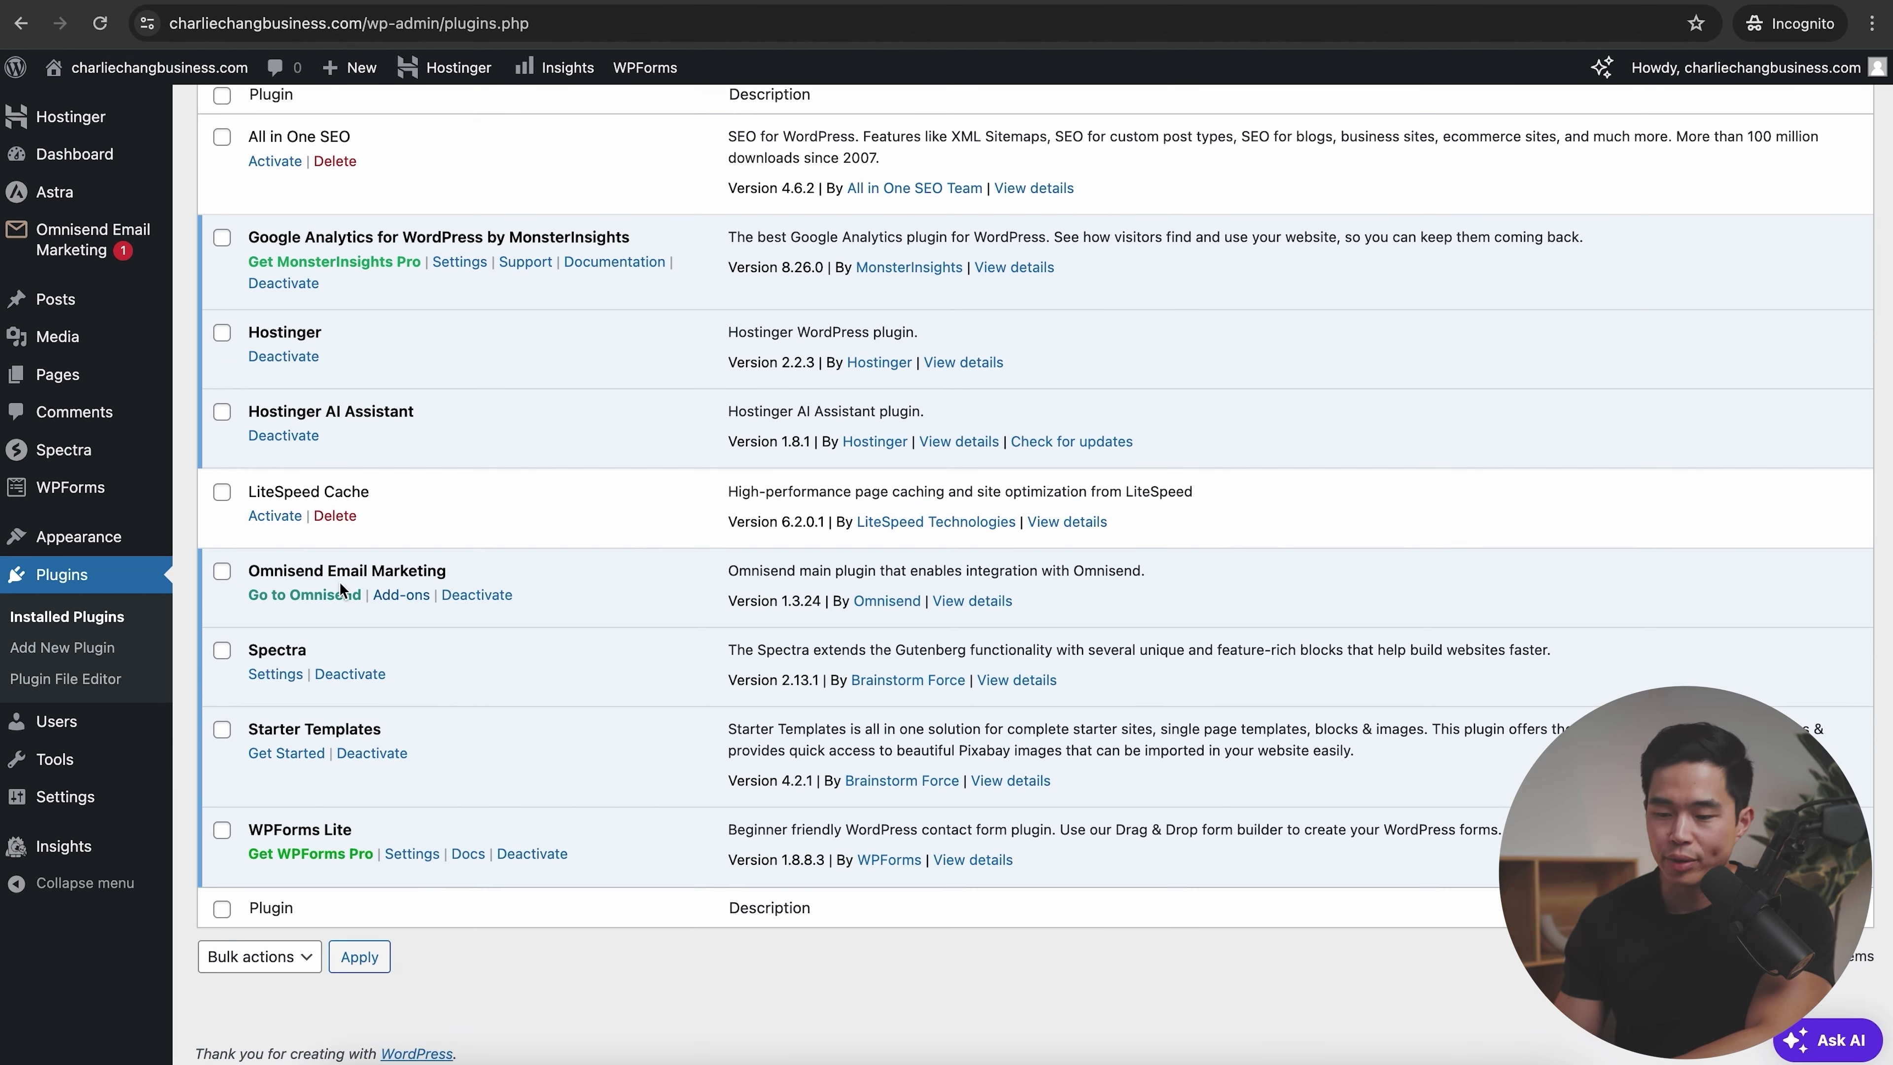
- Search the plugin directory for "rankmath", install the Rank Math SEO plugin and activate it
click(84, 654)
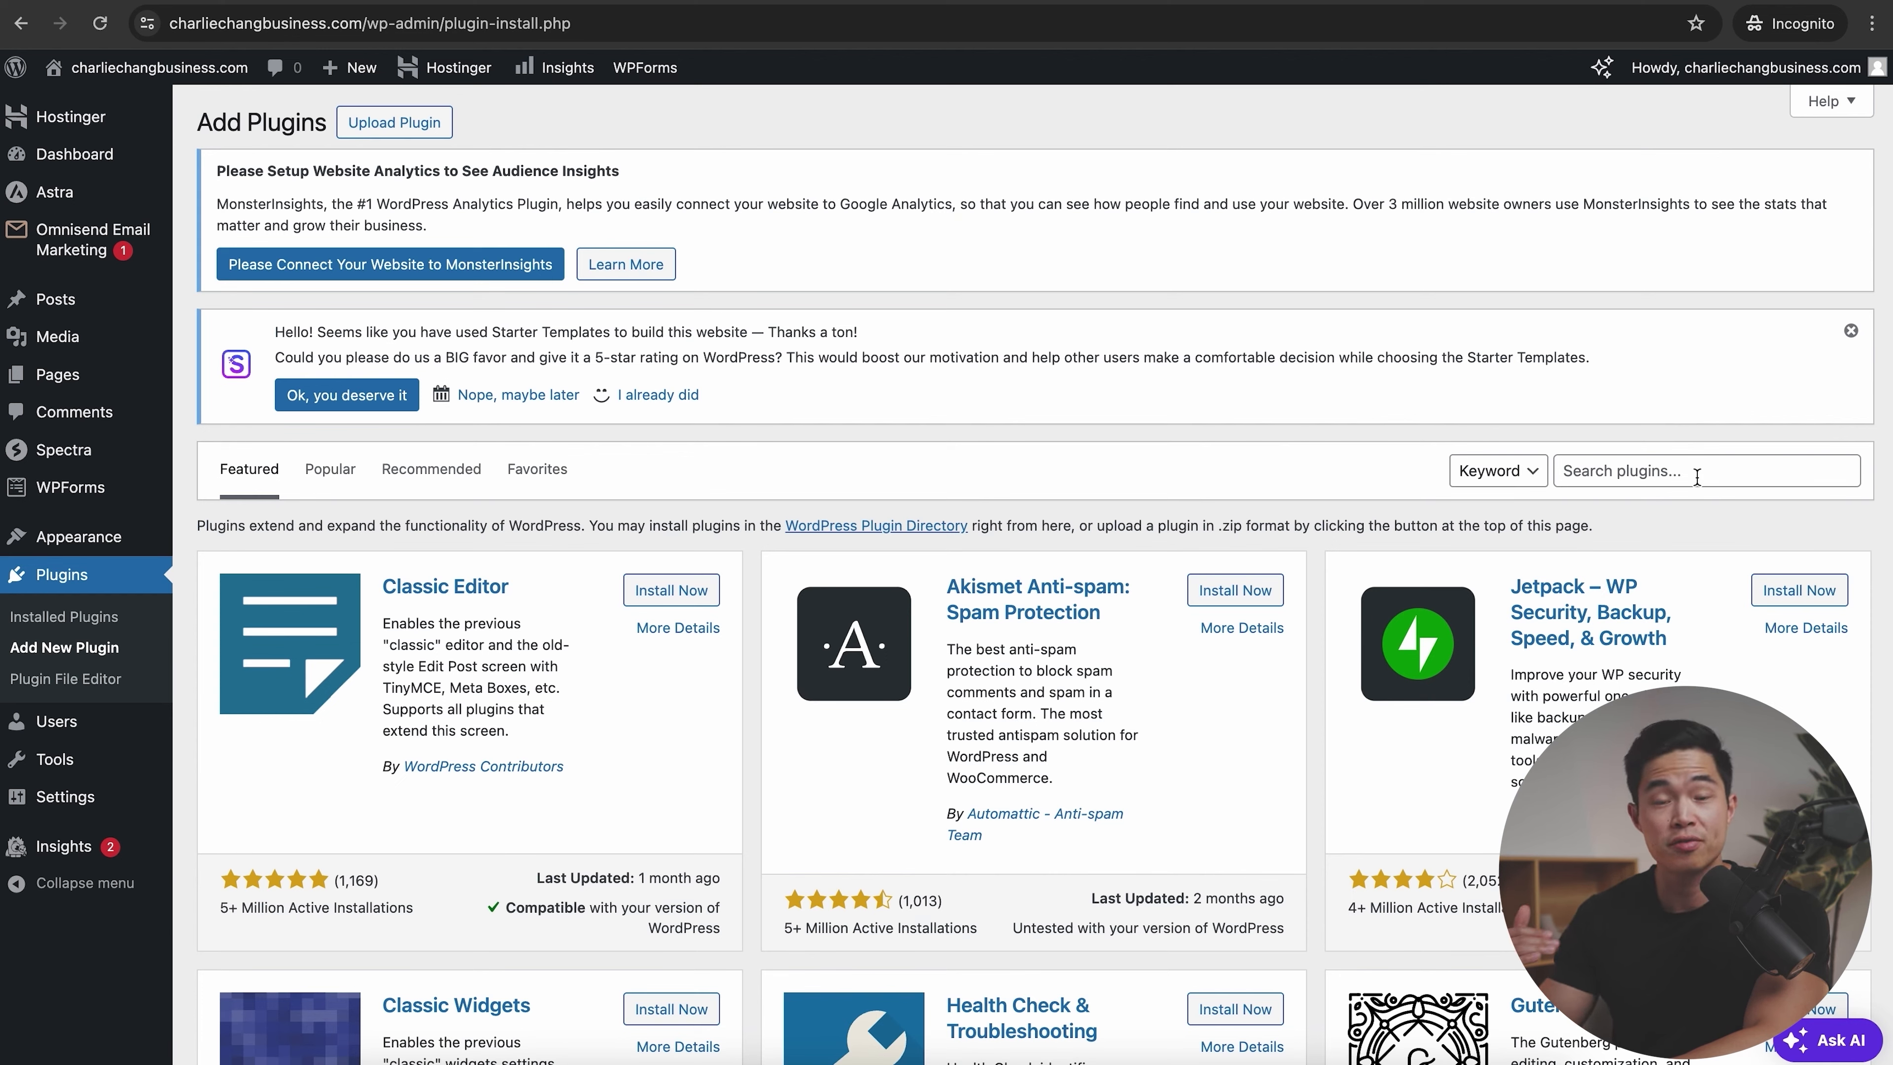
click(1700, 477)
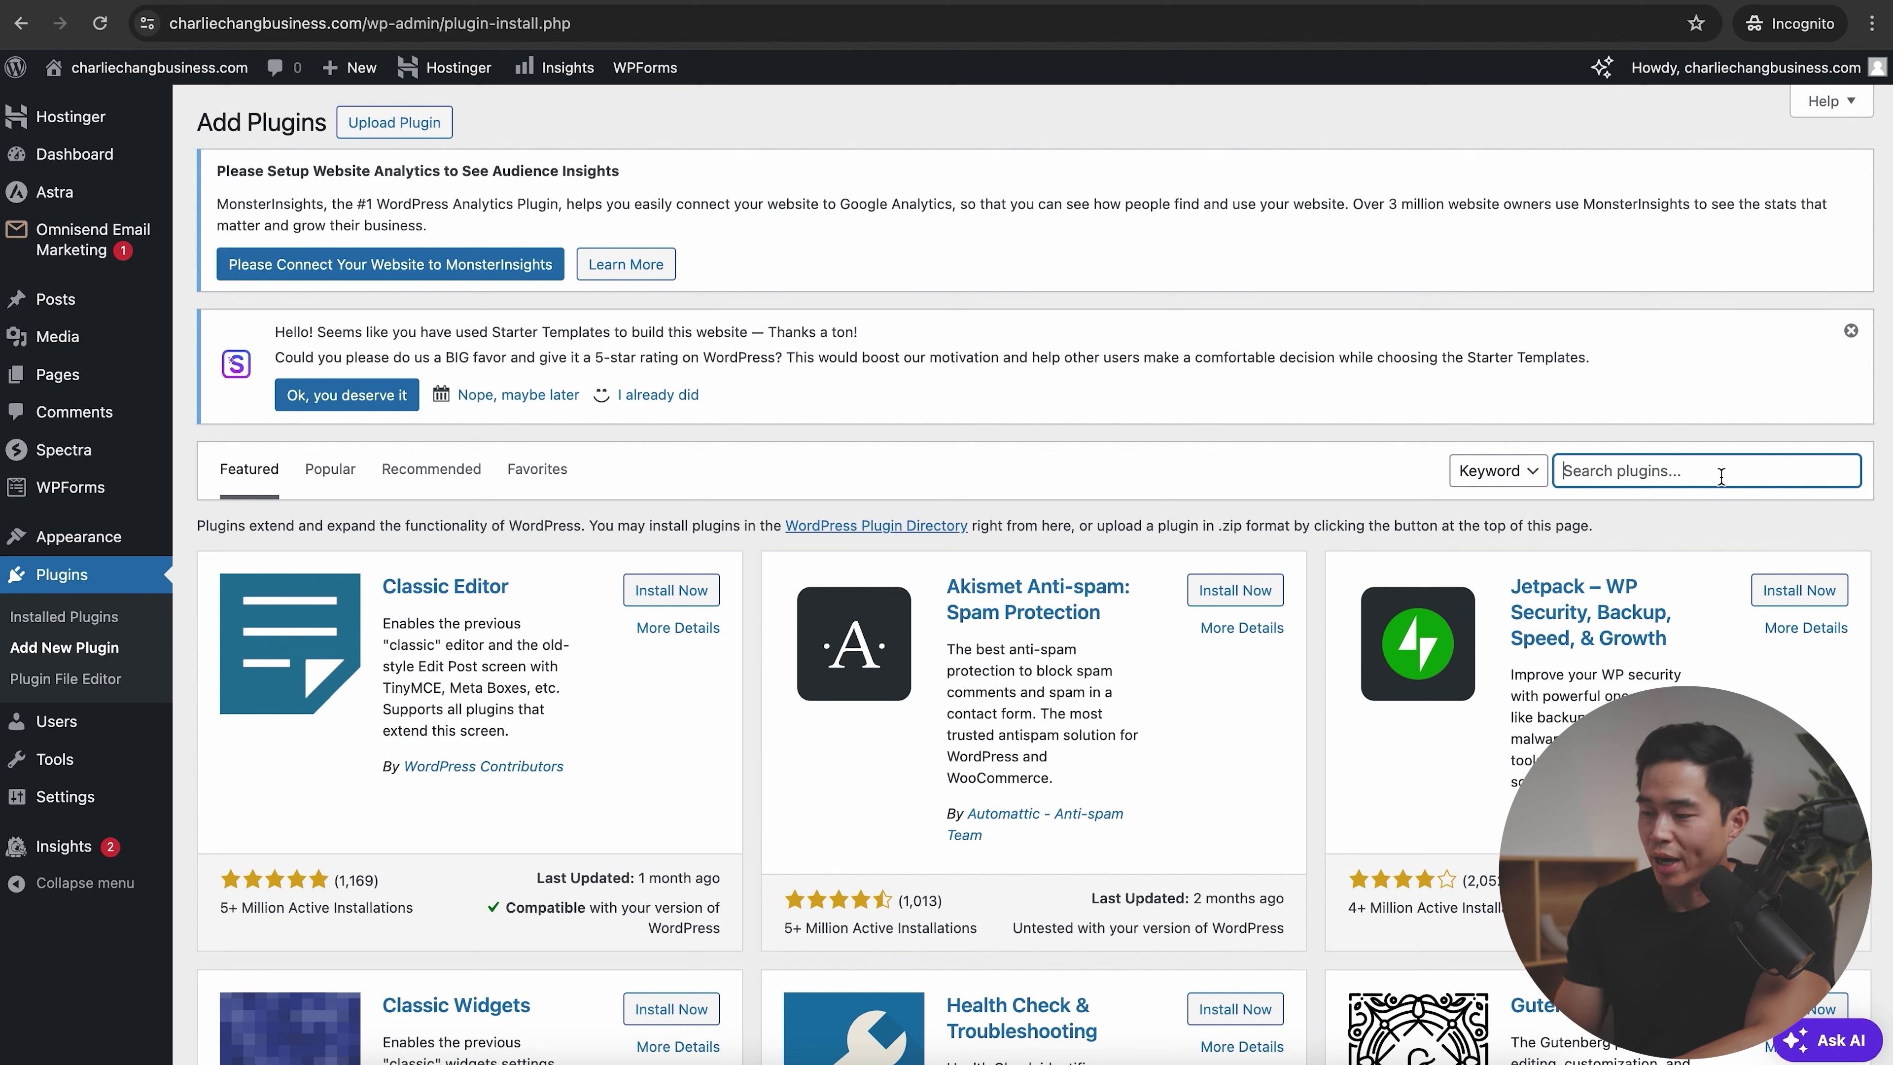
text(rank)
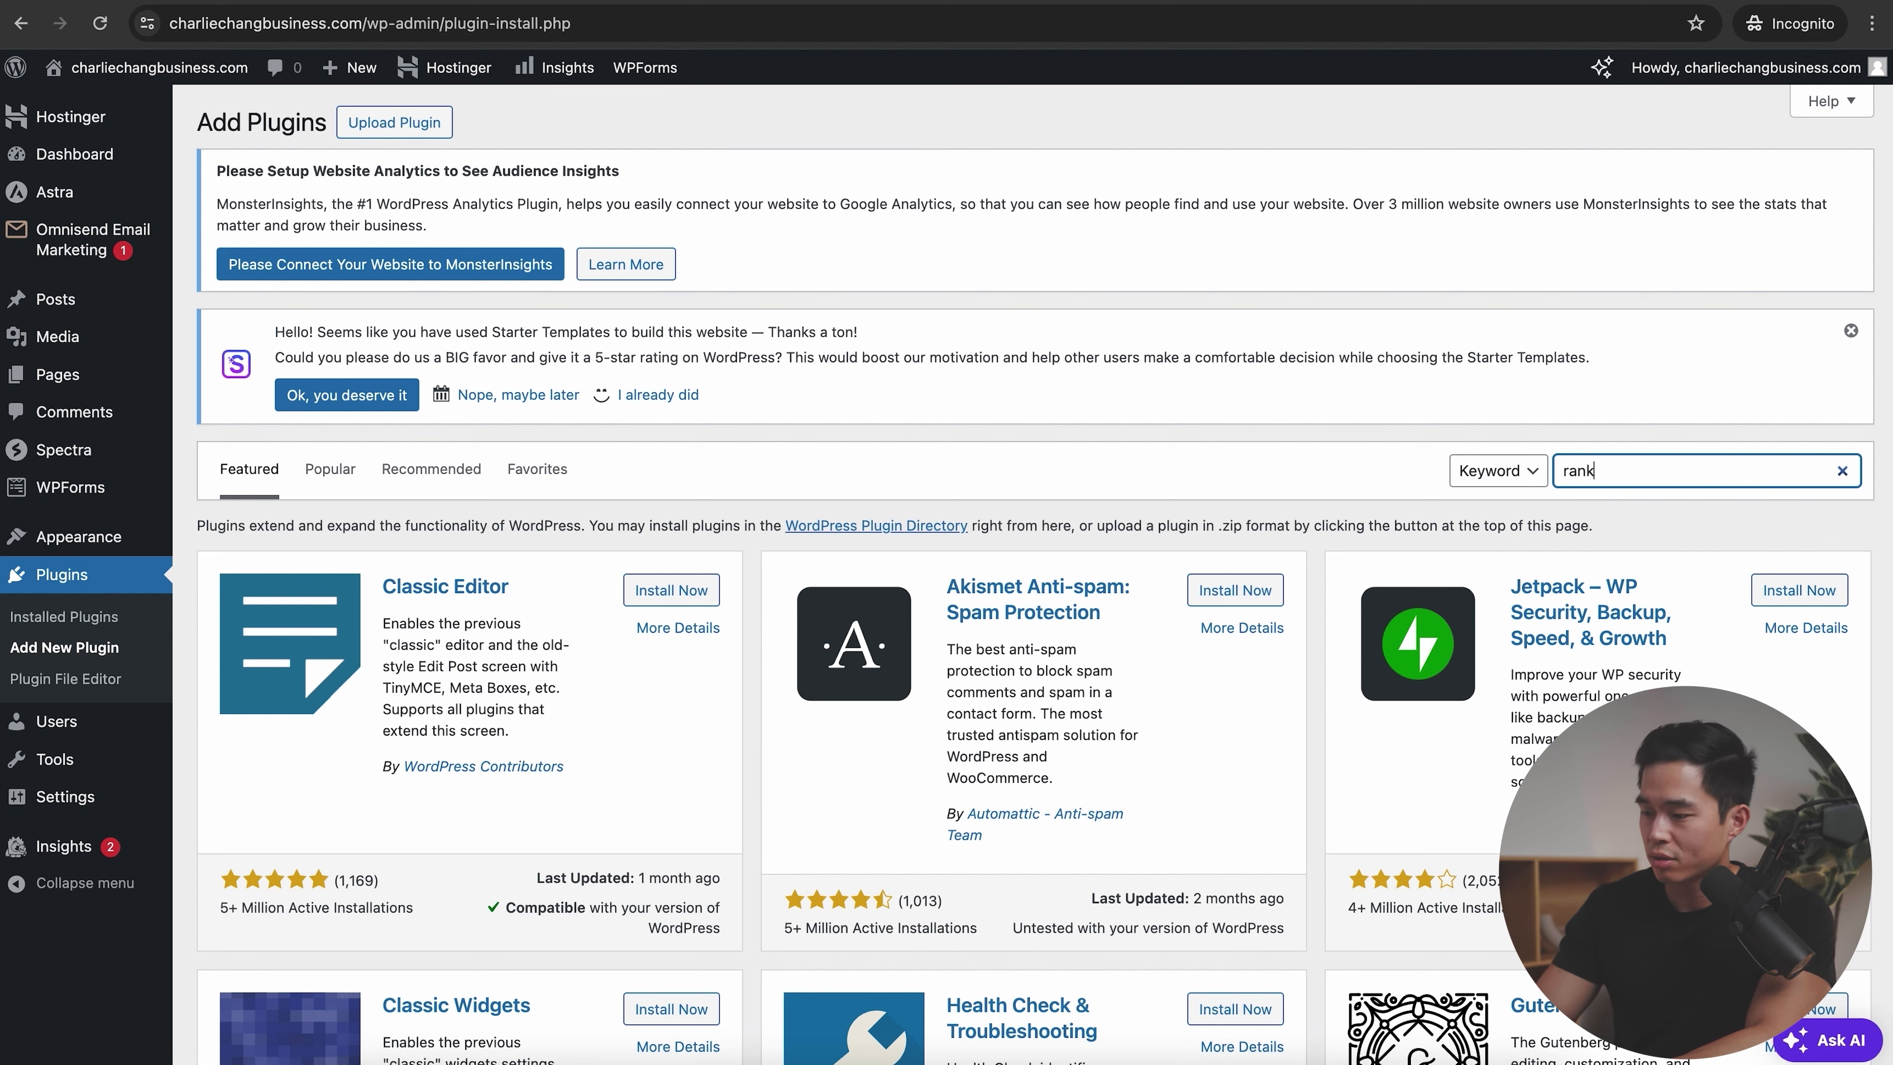
text(math)
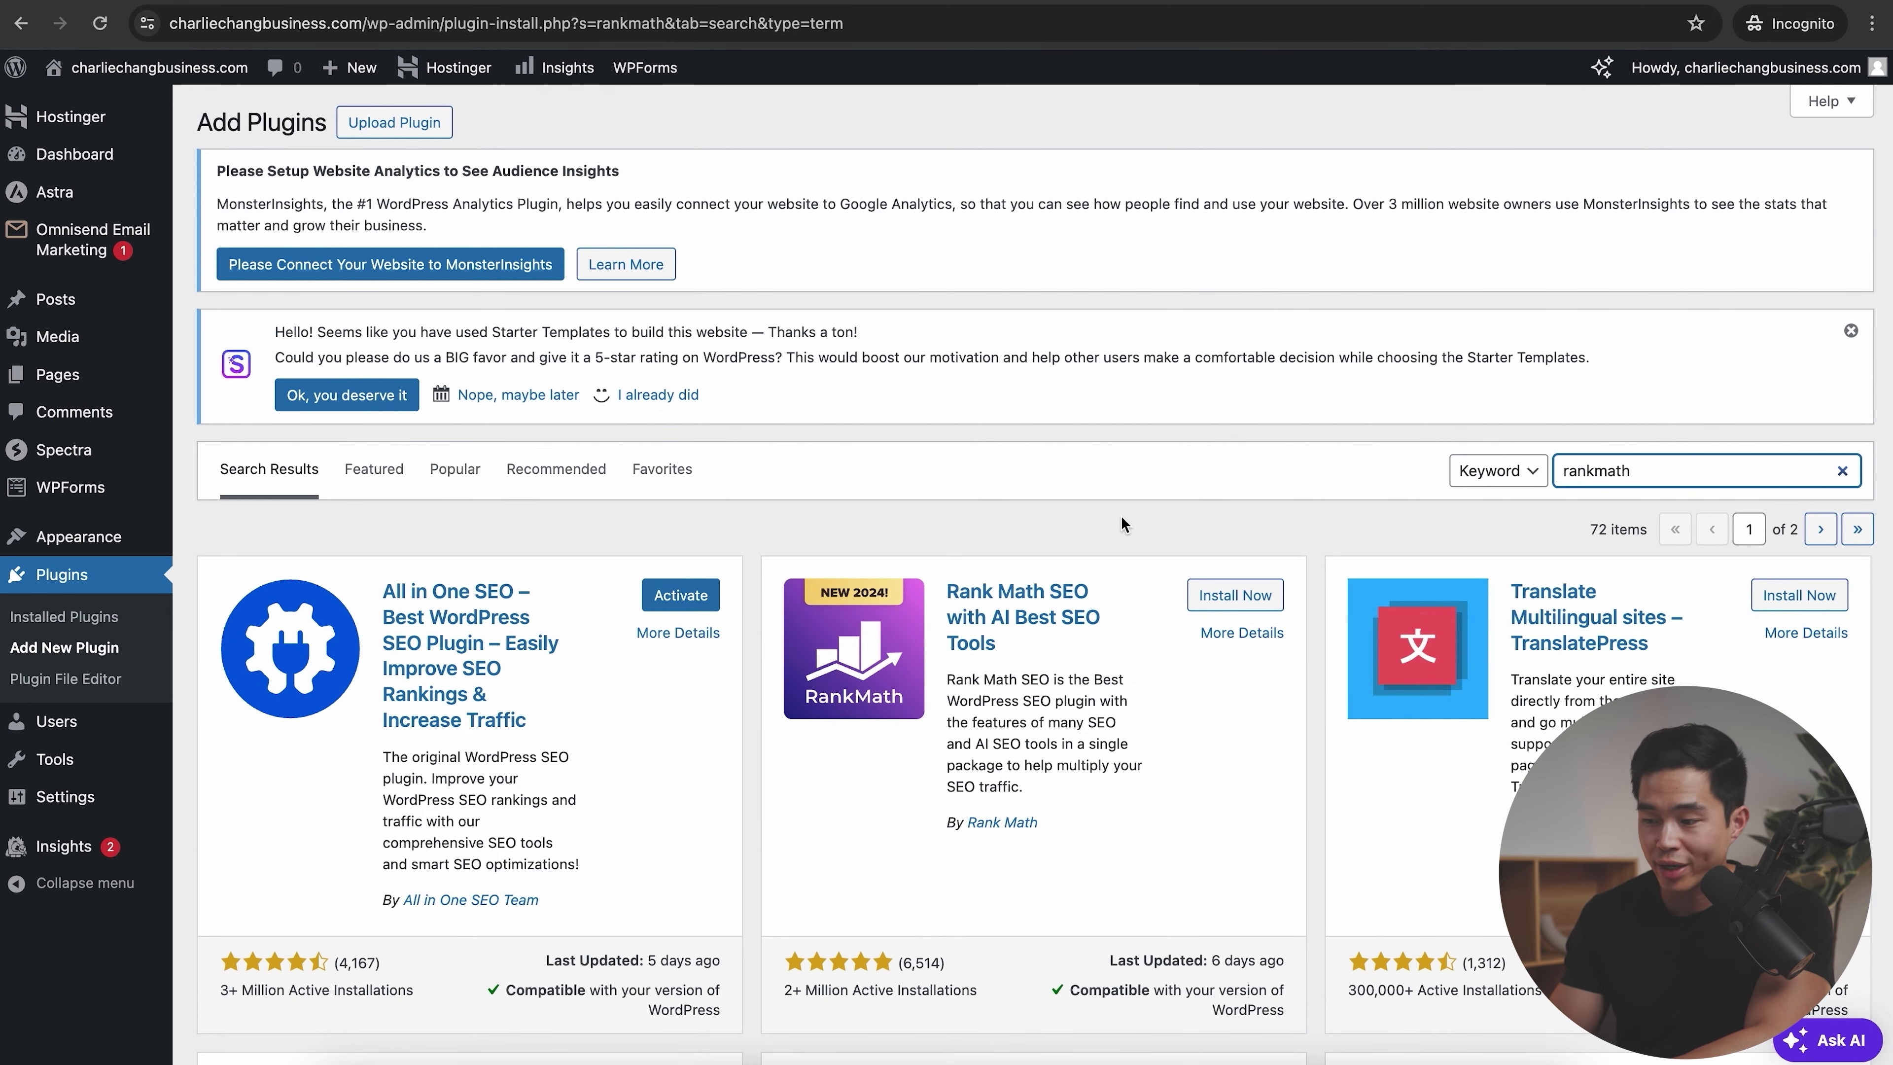
scroll(1121, 516, down, 2)
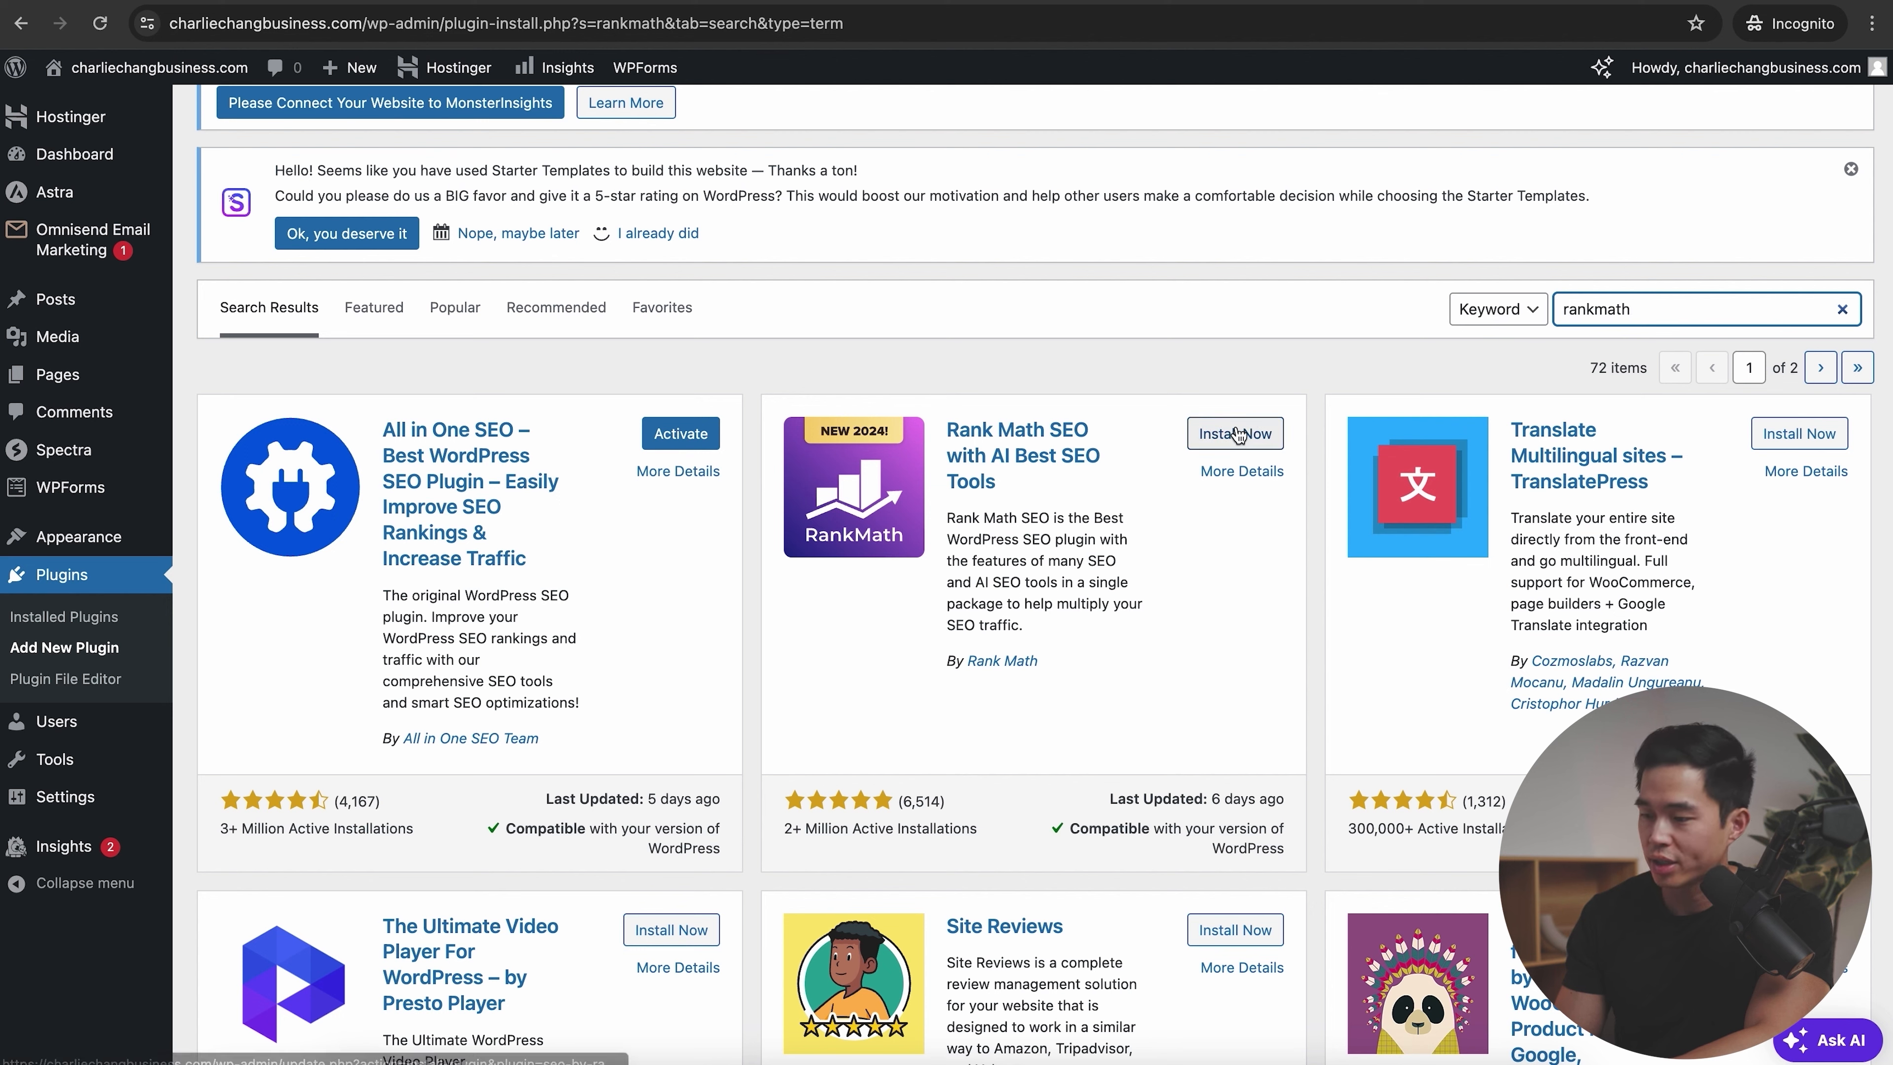
click(1229, 431)
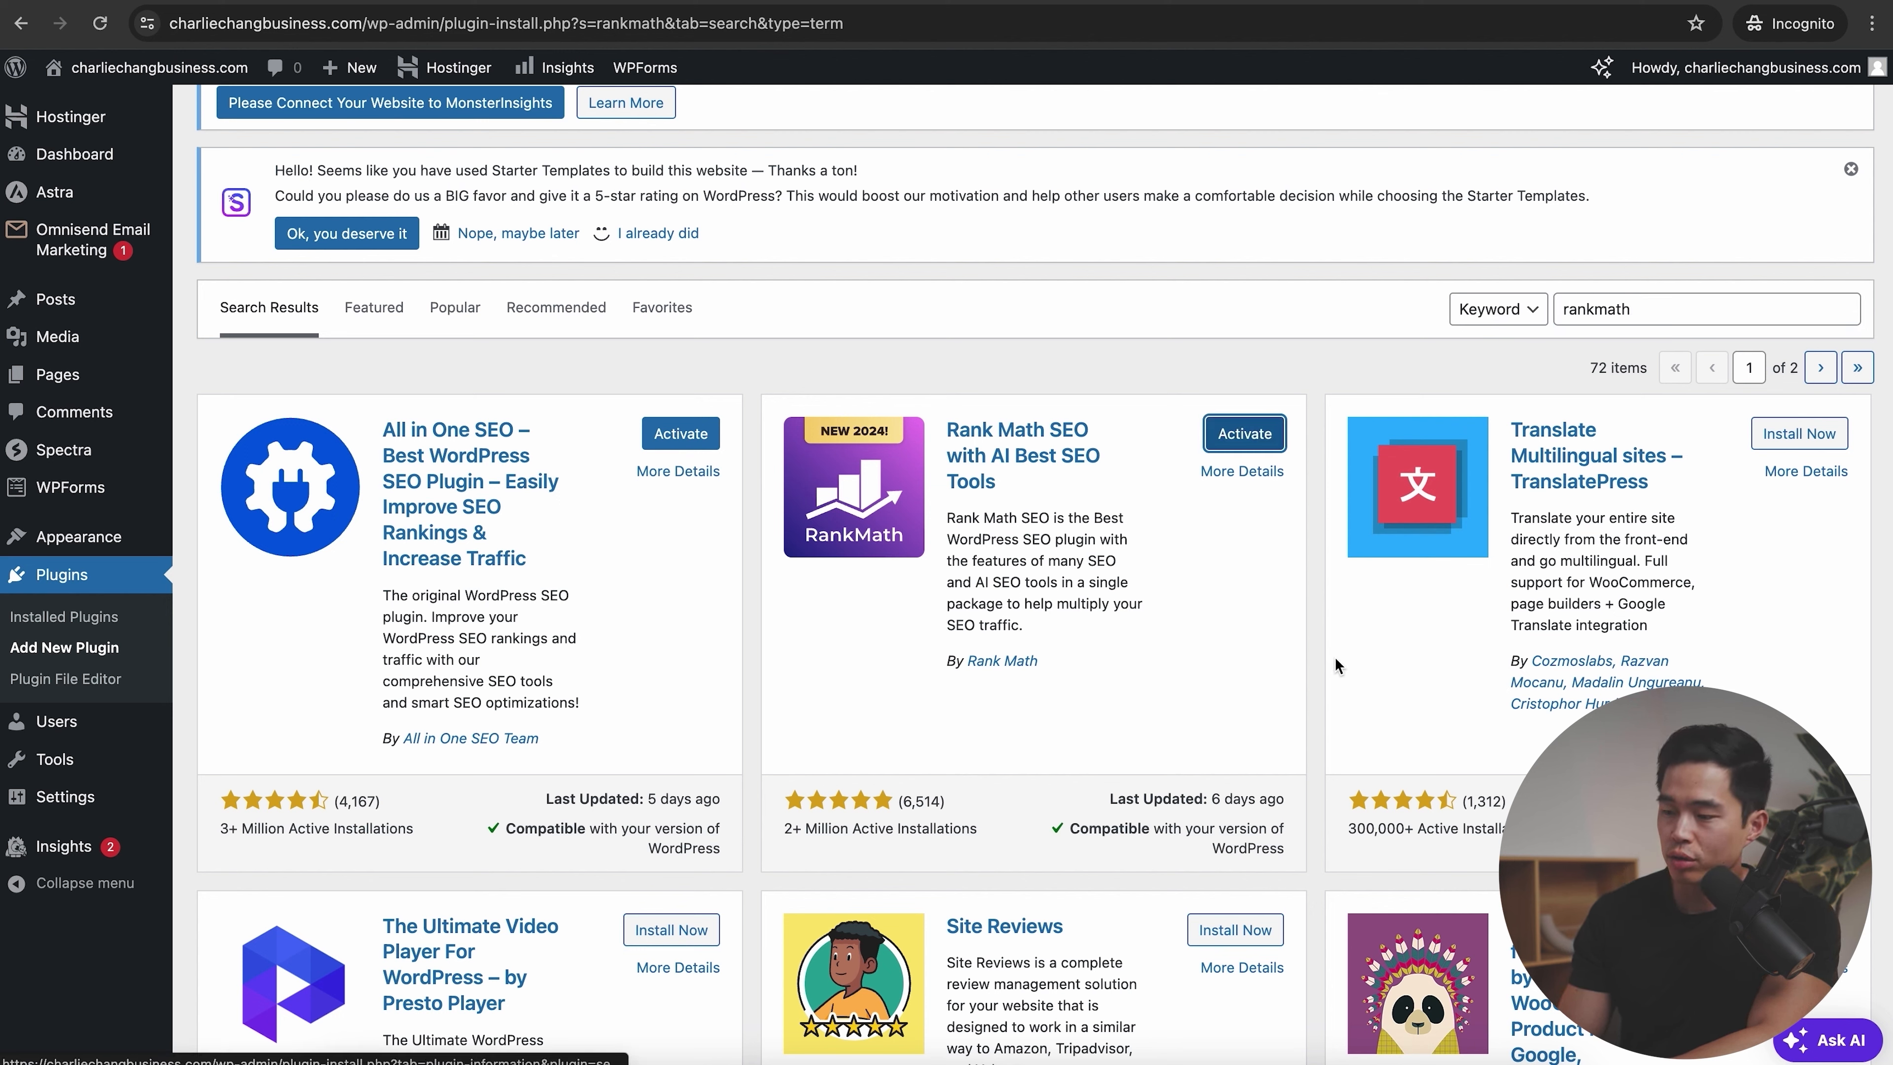
click(1245, 435)
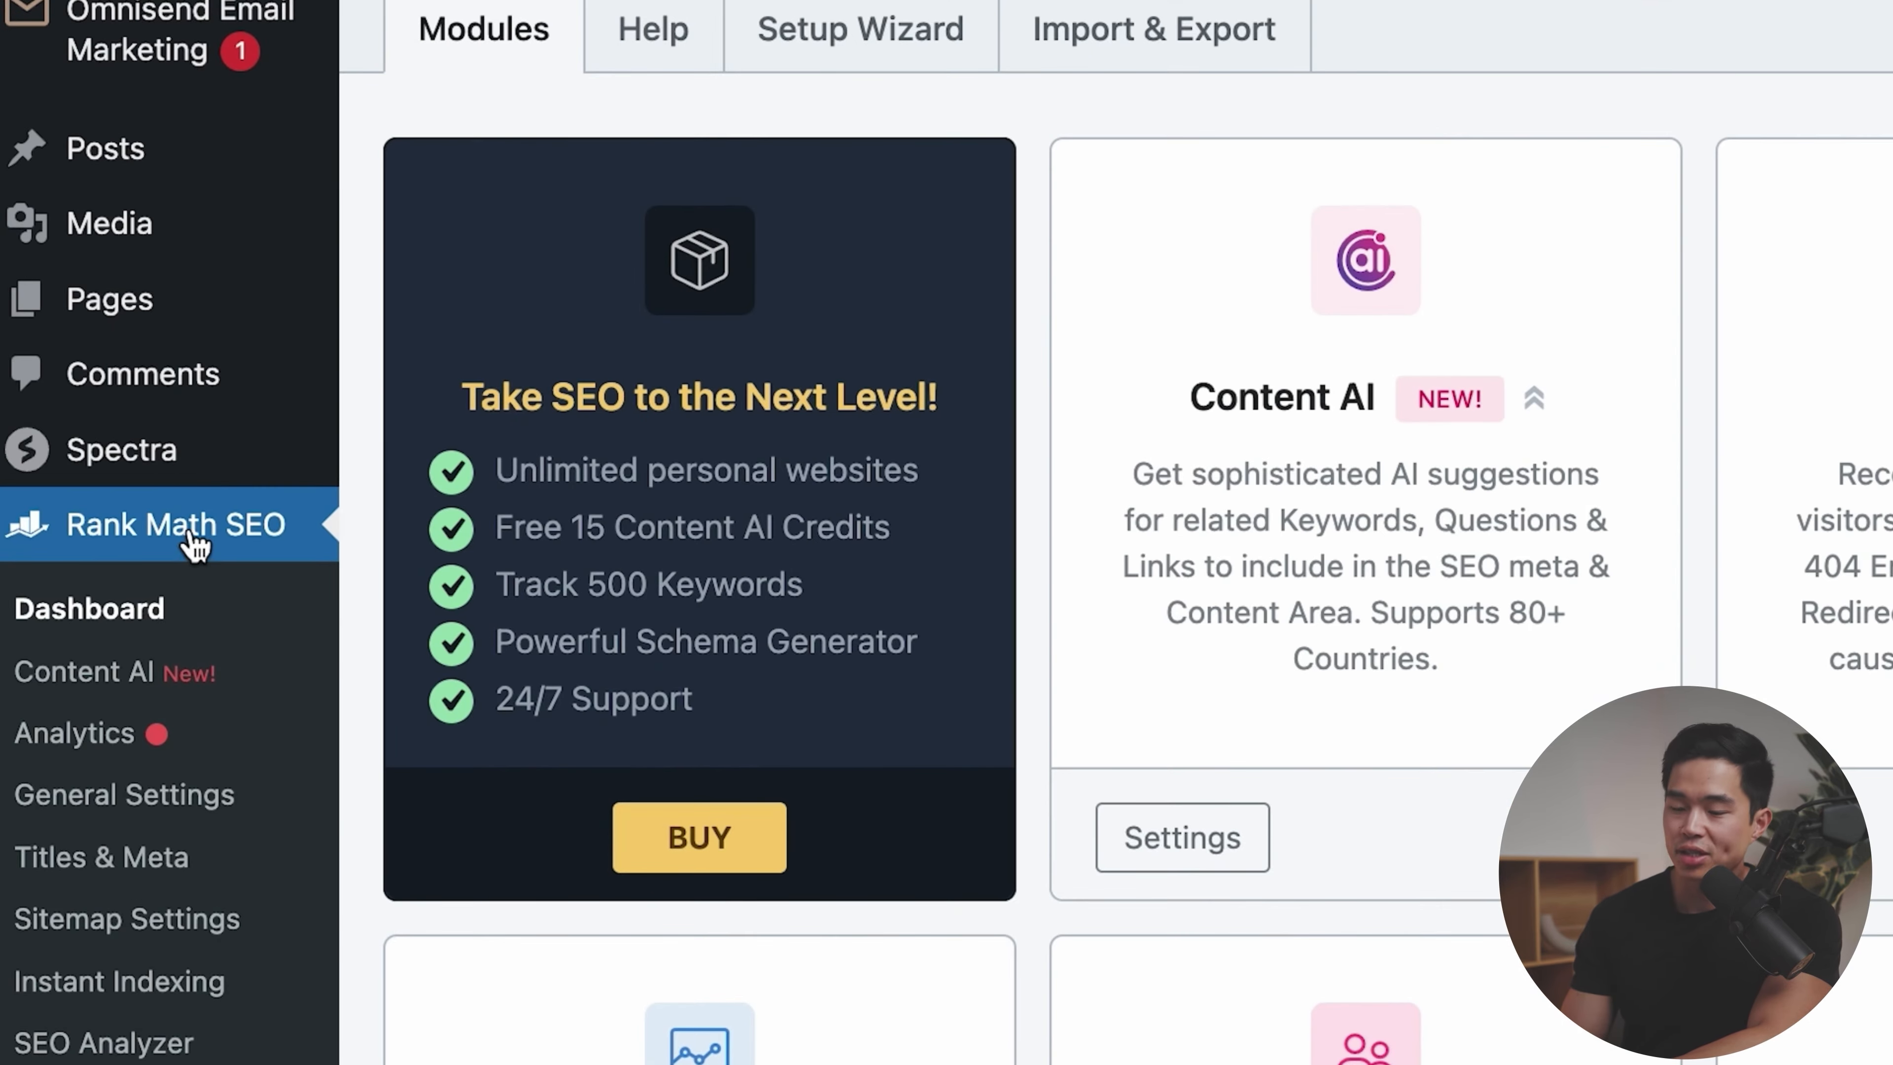
- Return from the Rank Math dashboard to the installed plugins list and look through it
scroll(141, 559, down, 5)
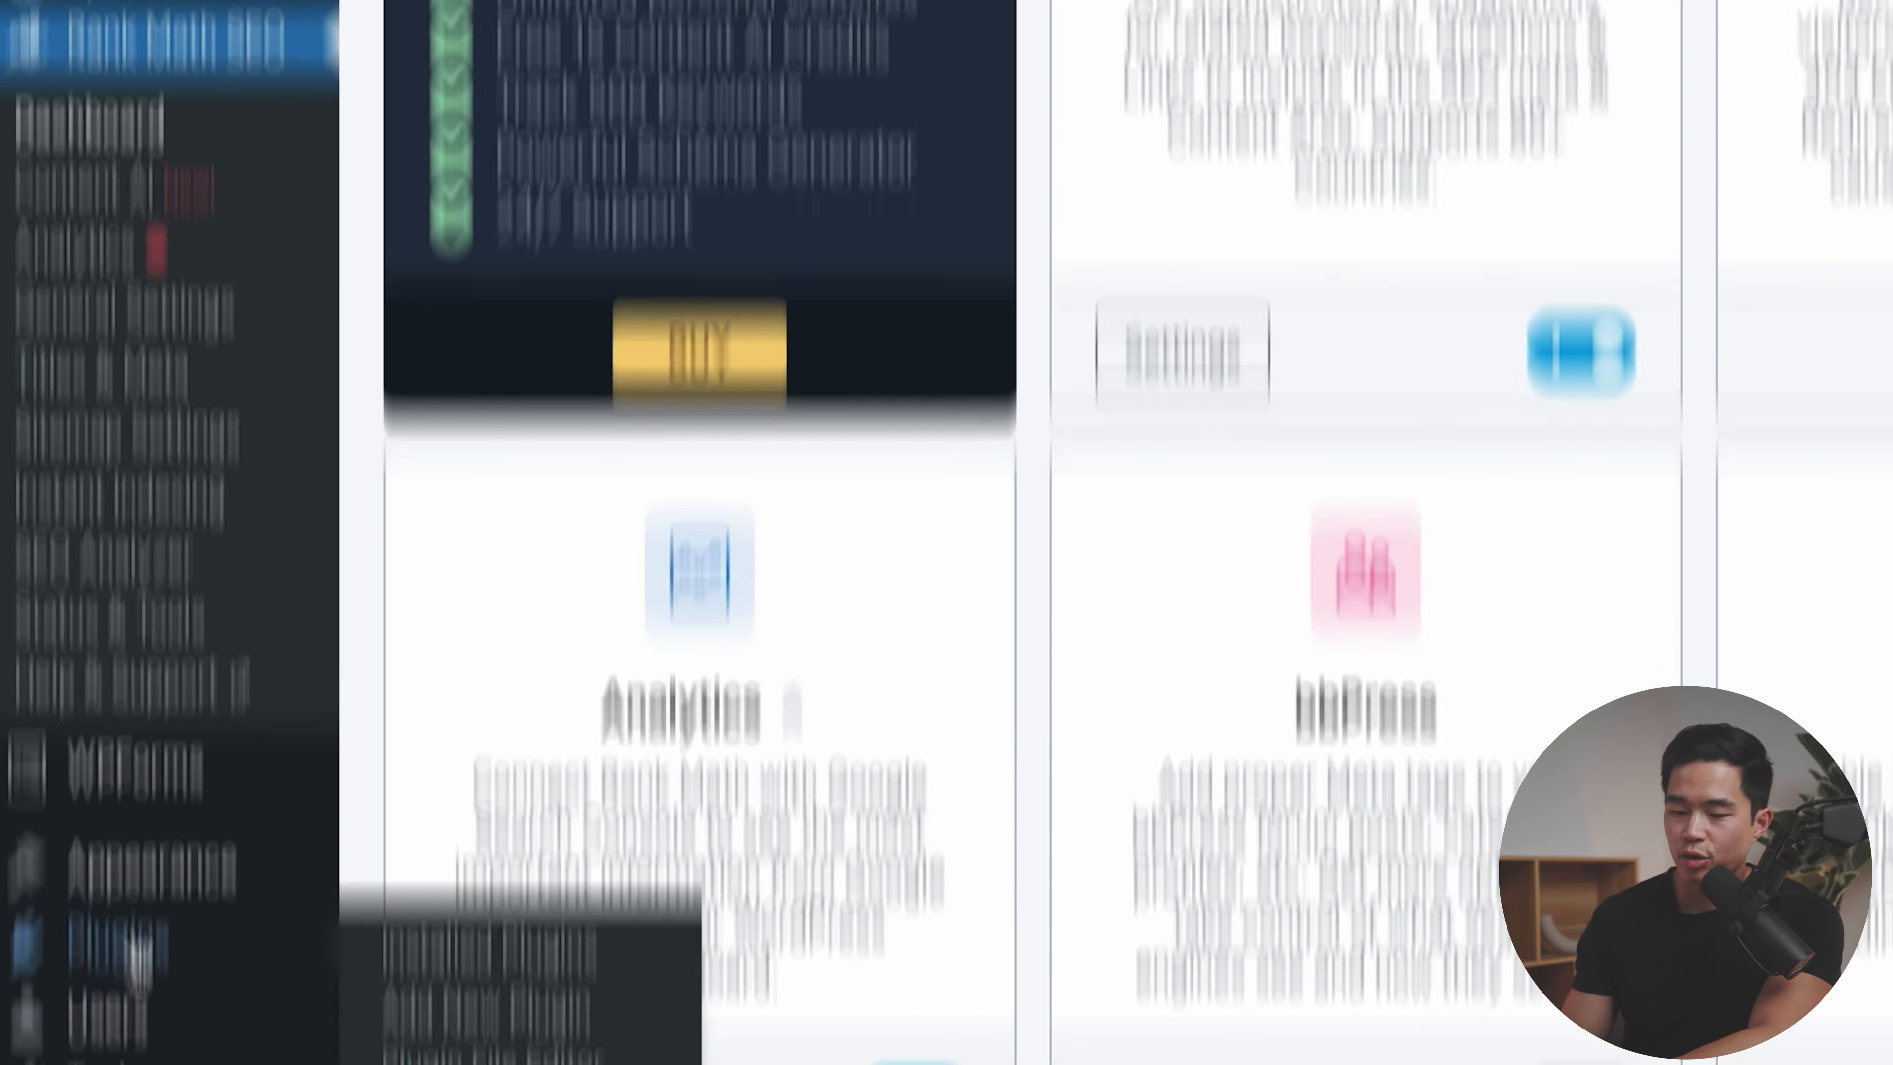
click(138, 835)
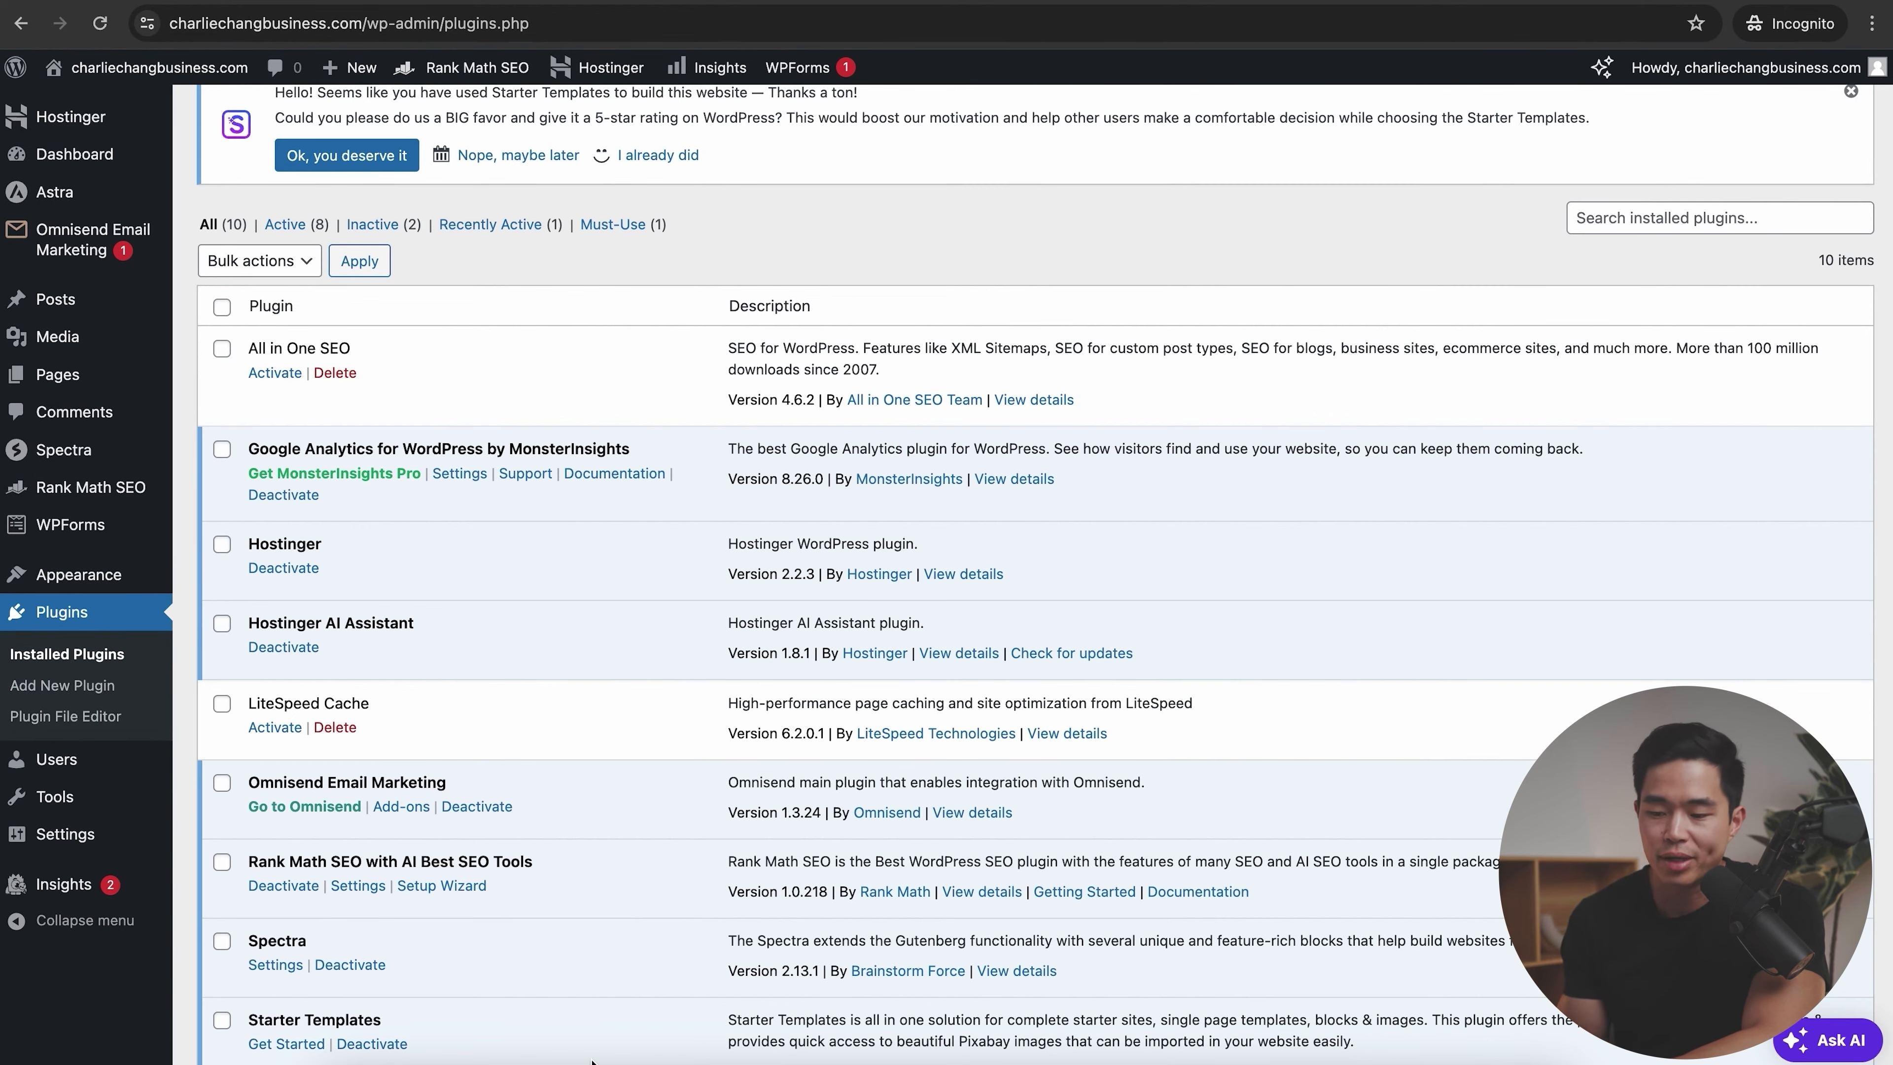
scroll(431, 598, up, 3)
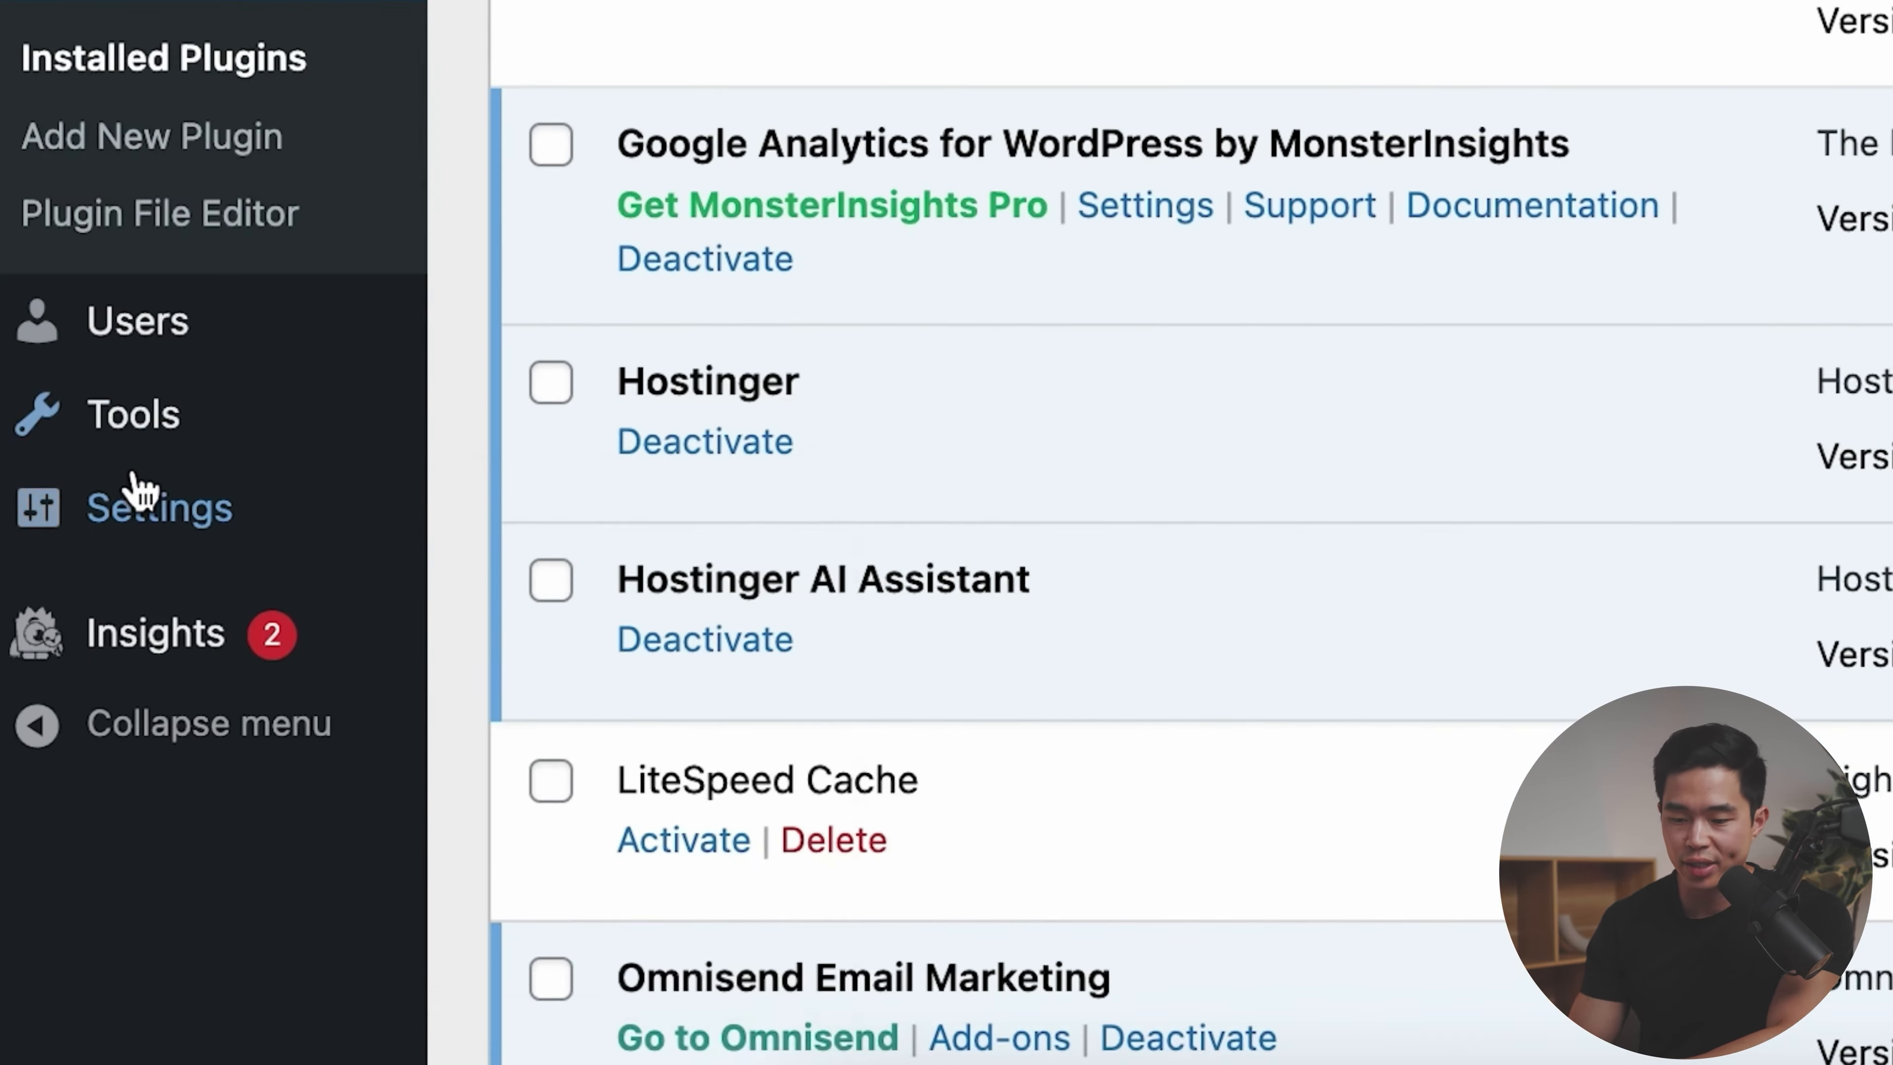
- Open the Permalinks settings and review the permalink structures, checking the sample URL of the Post name option
mouse_move(57, 830)
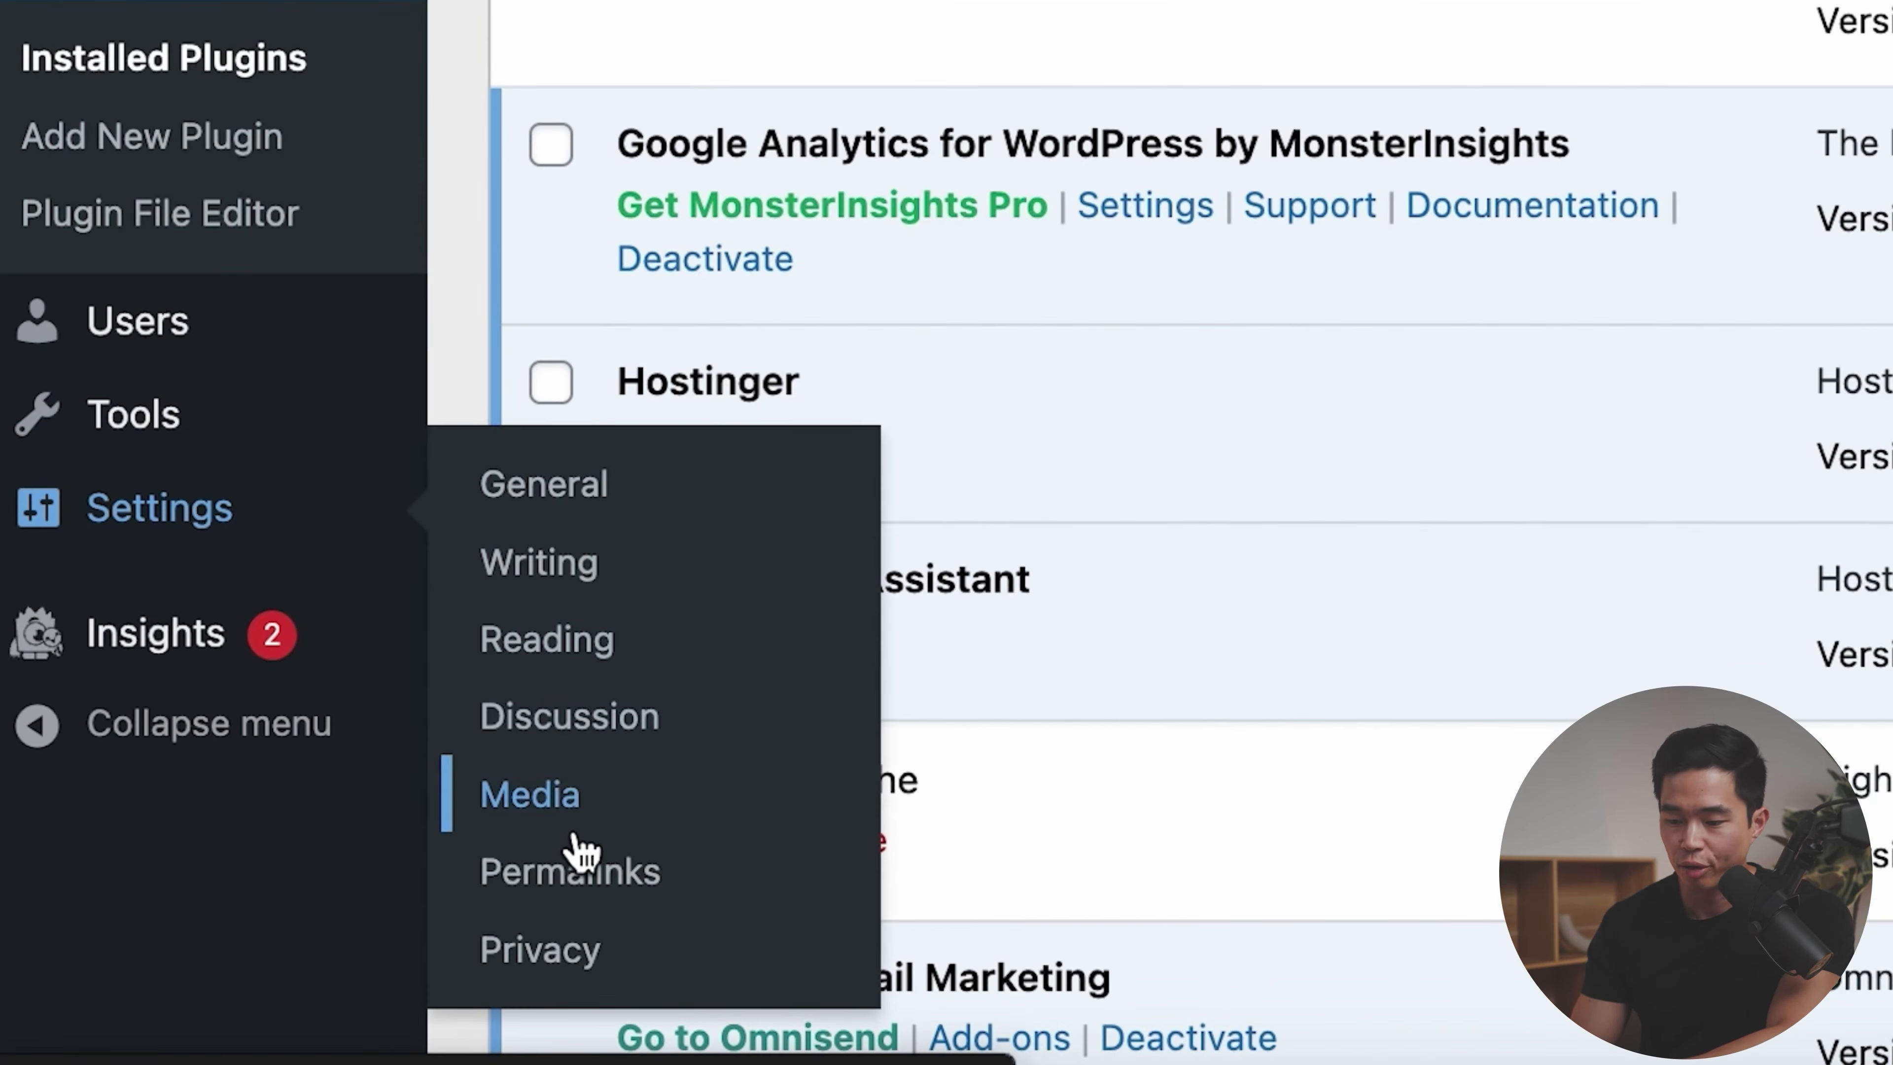
click(544, 888)
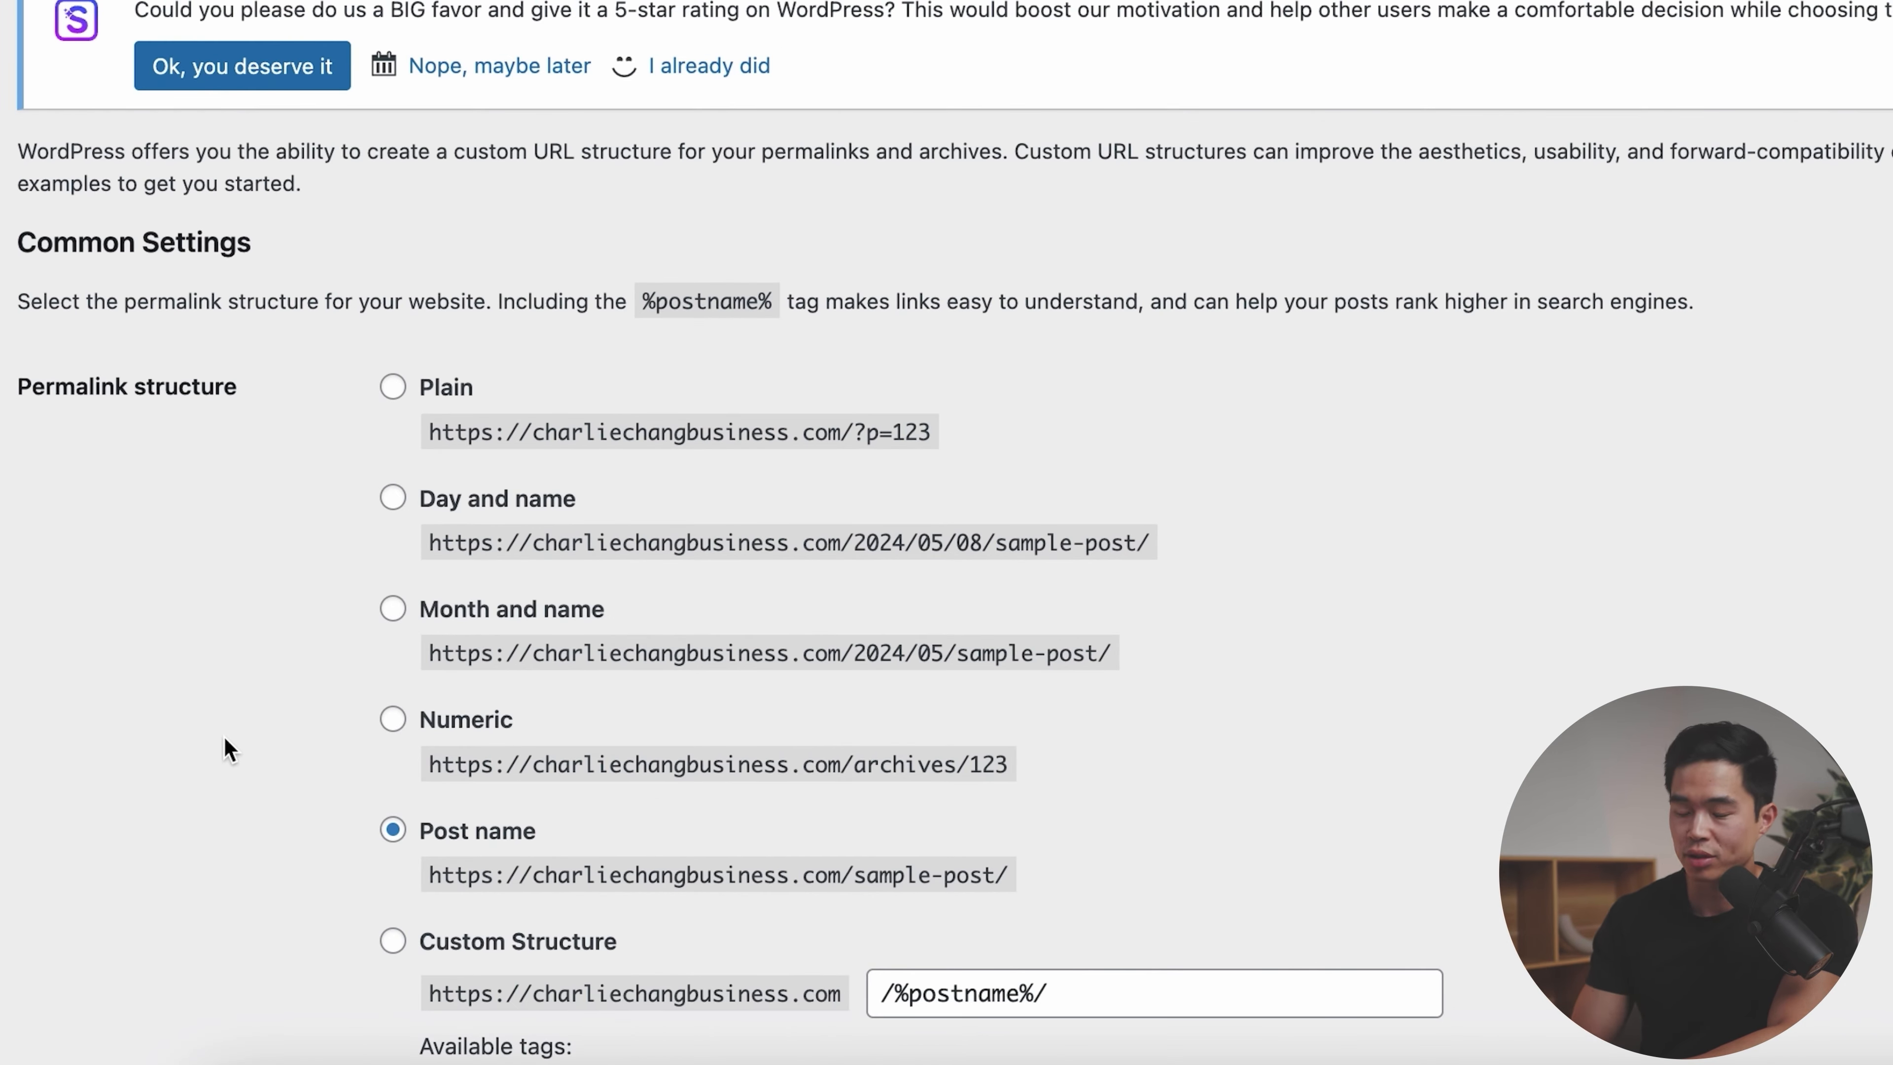
scroll(226, 746, down, 4)
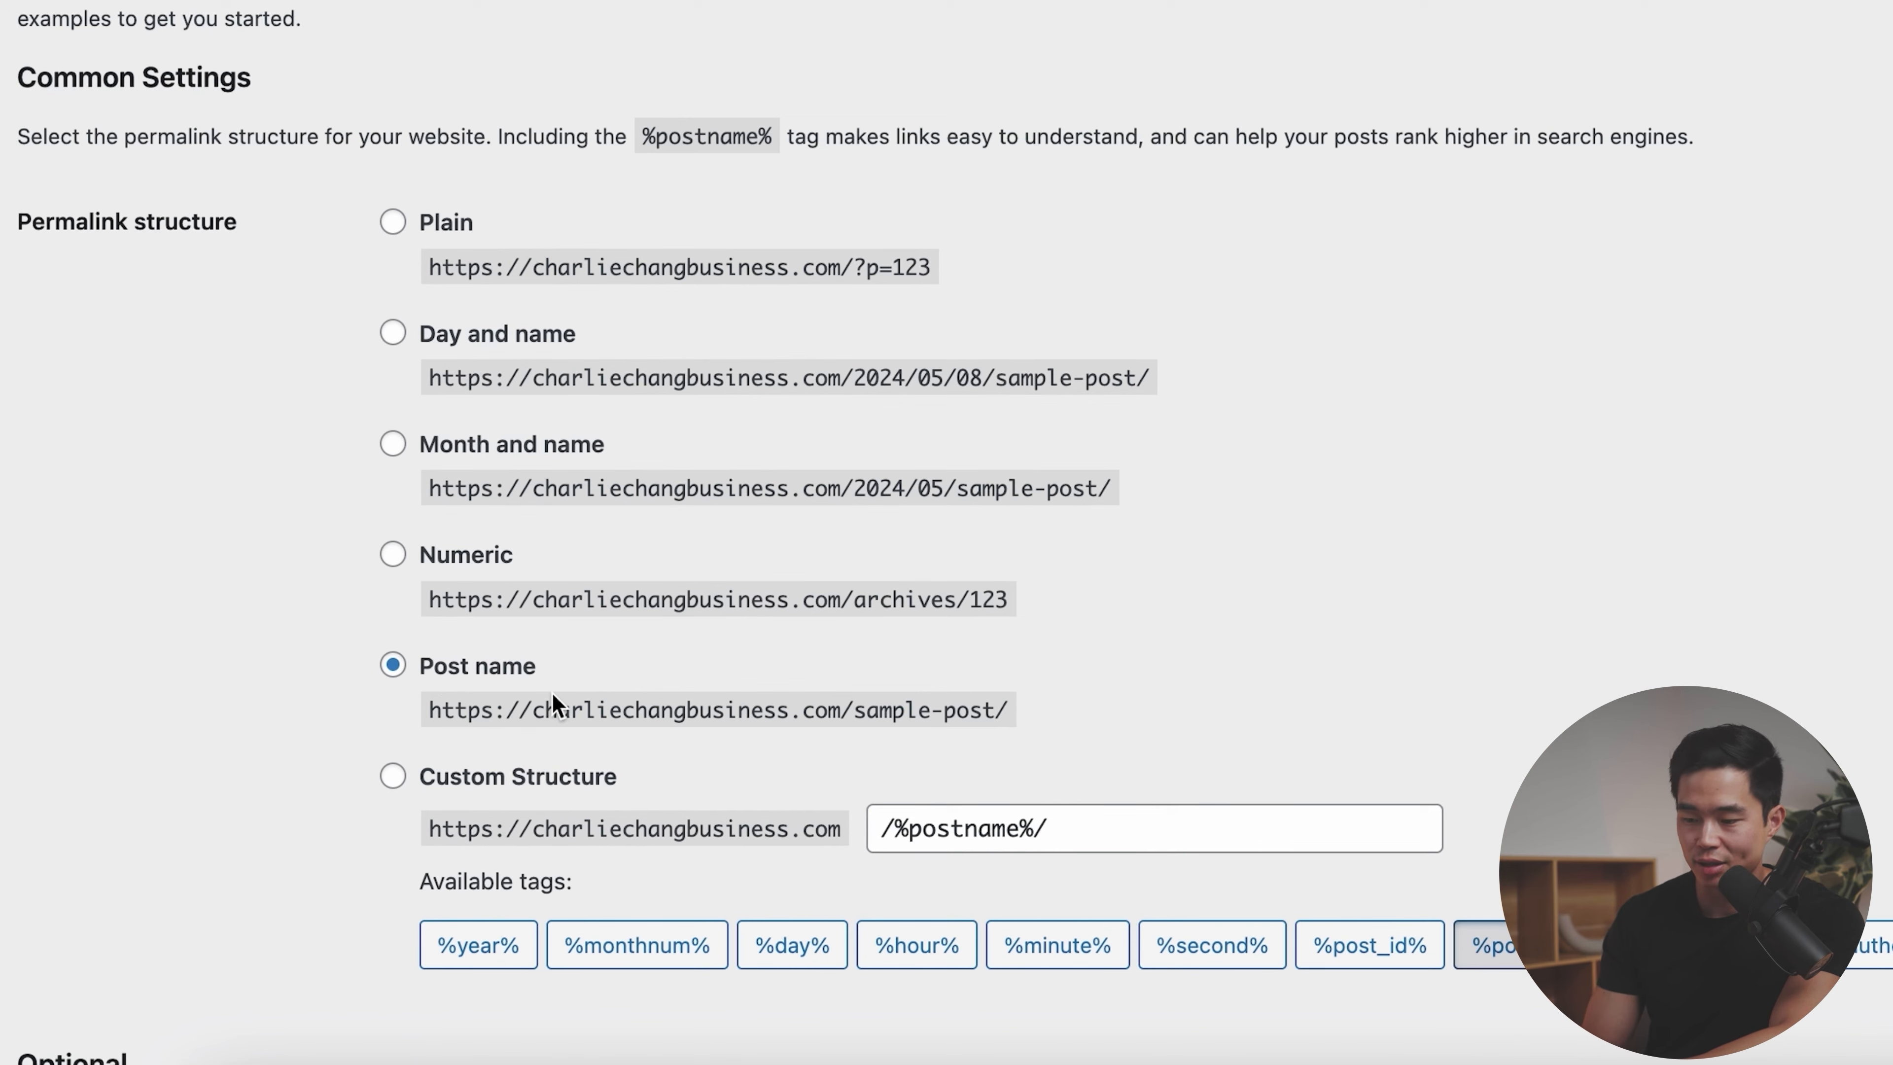
scroll(552, 693, down, 5)
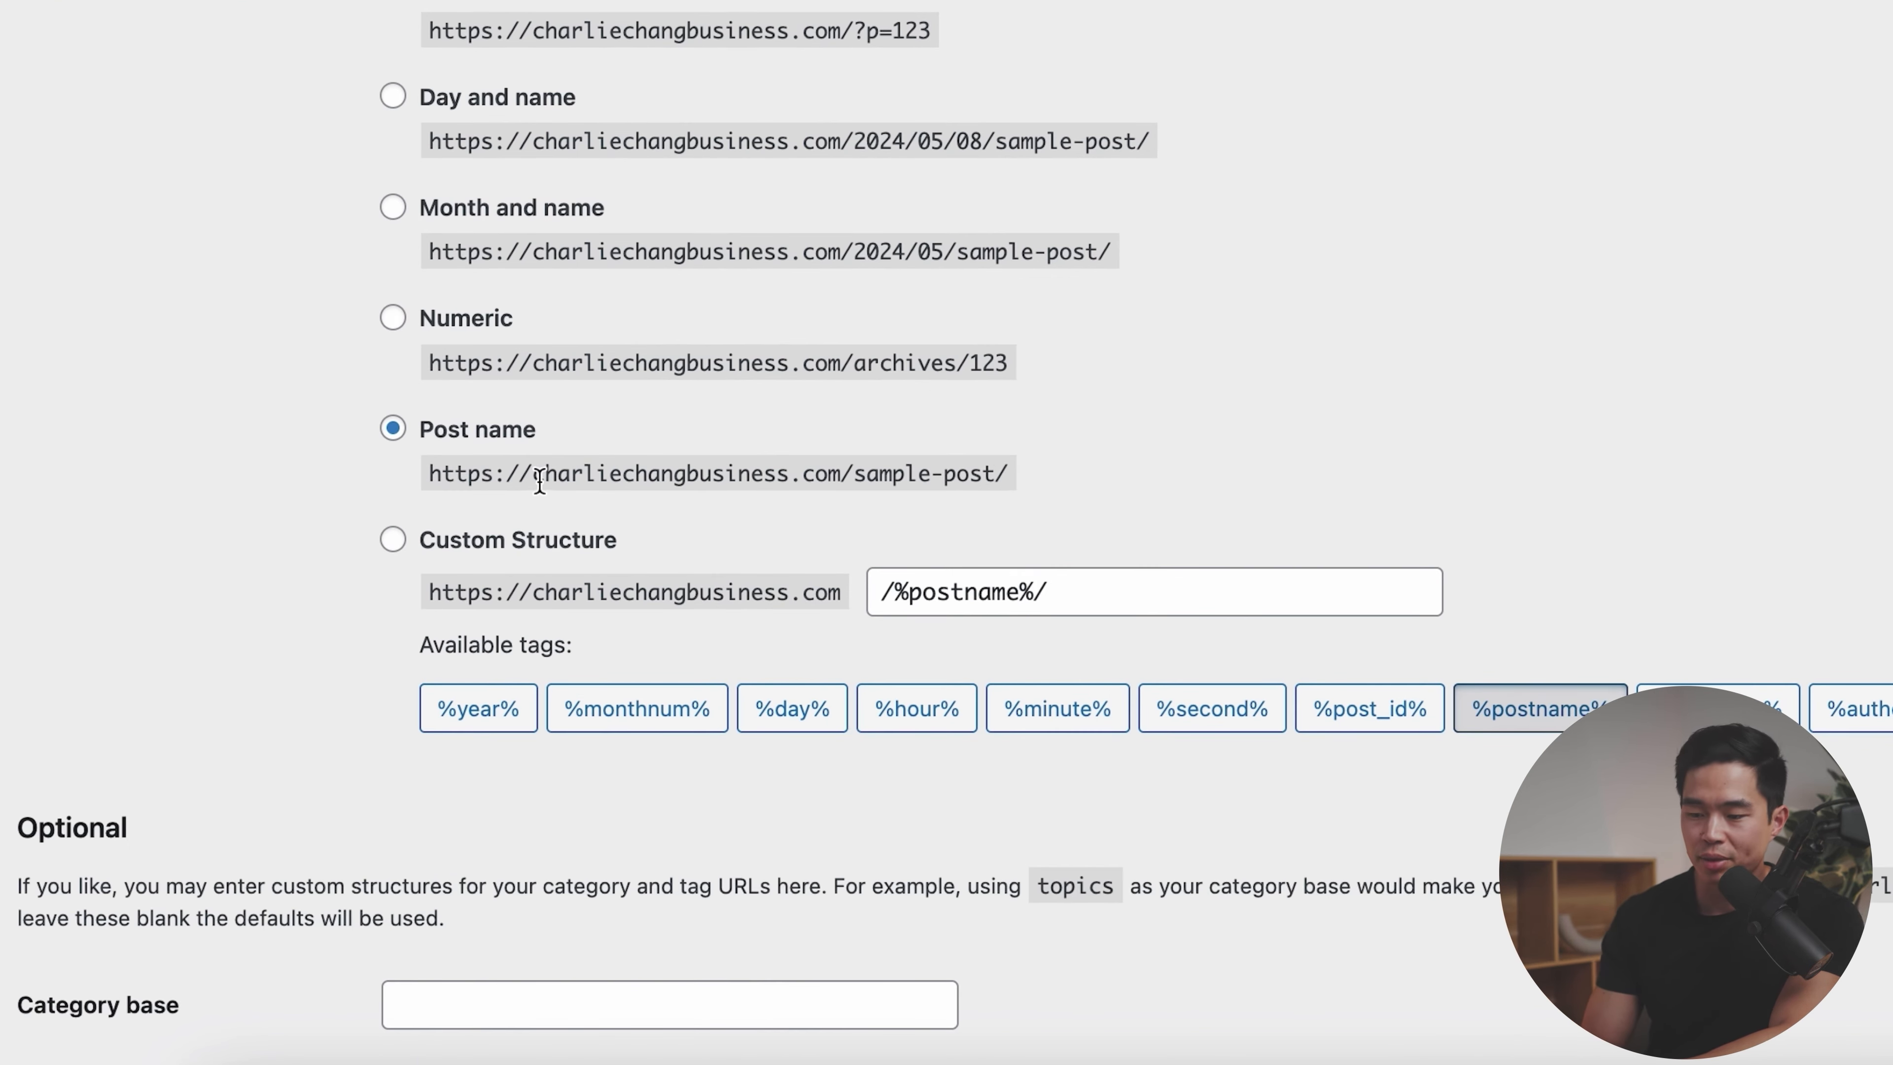
drag(540, 481, 844, 477)
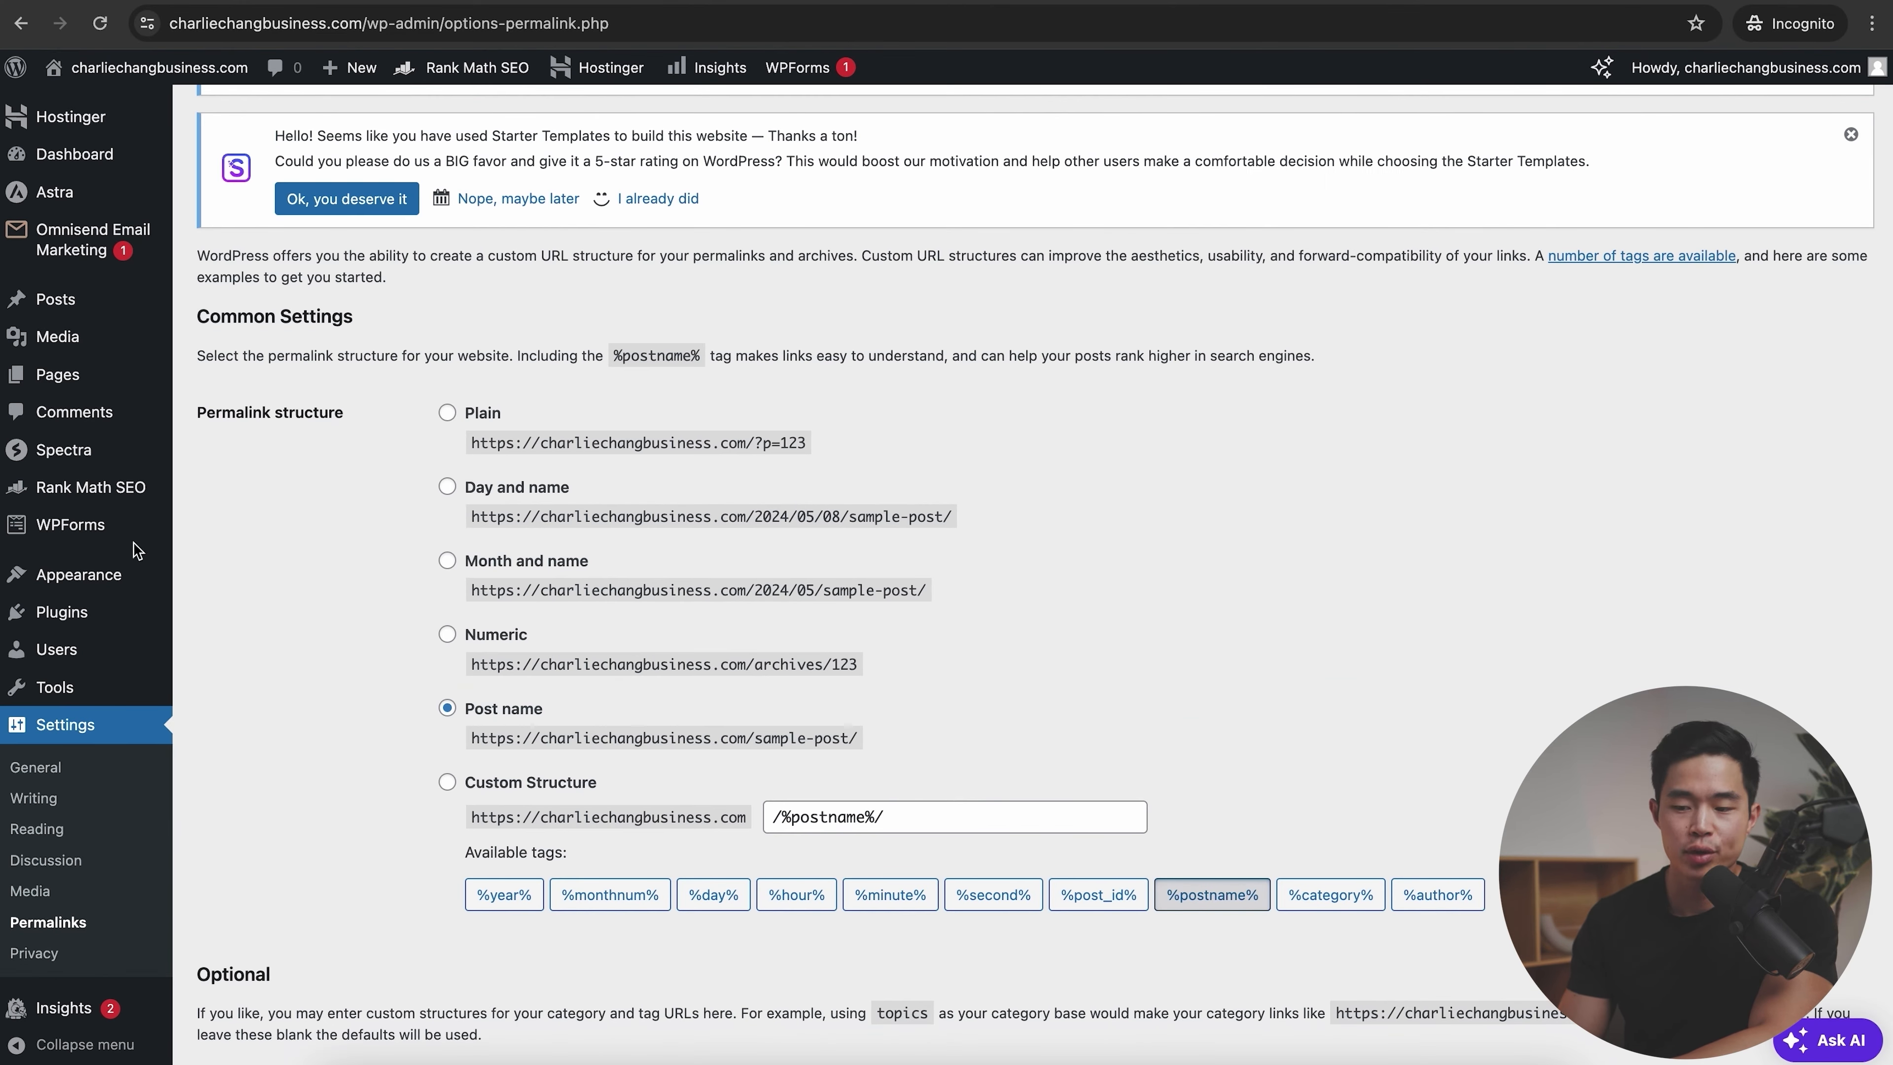
- Open the site's themes and browse the popular themes available to add
mouse_move(51, 579)
click(239, 584)
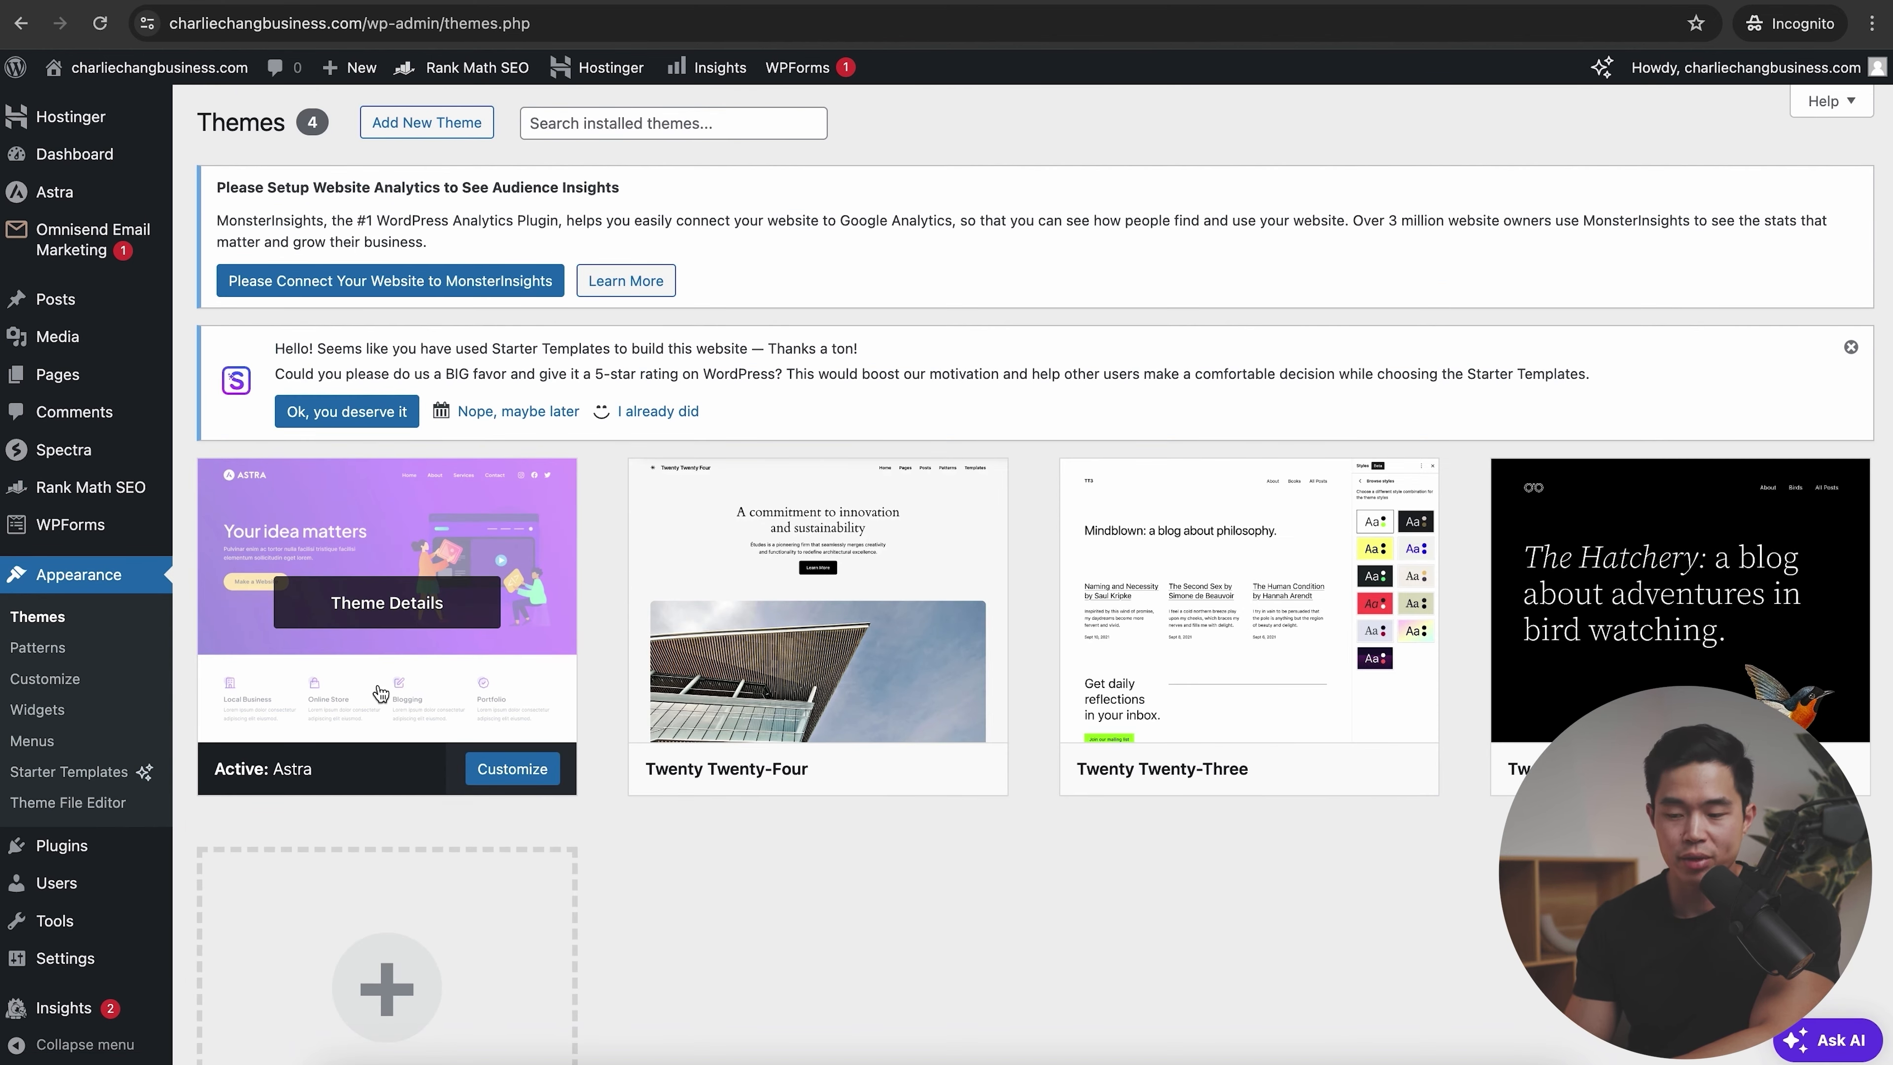
scroll(1013, 883, down, 3)
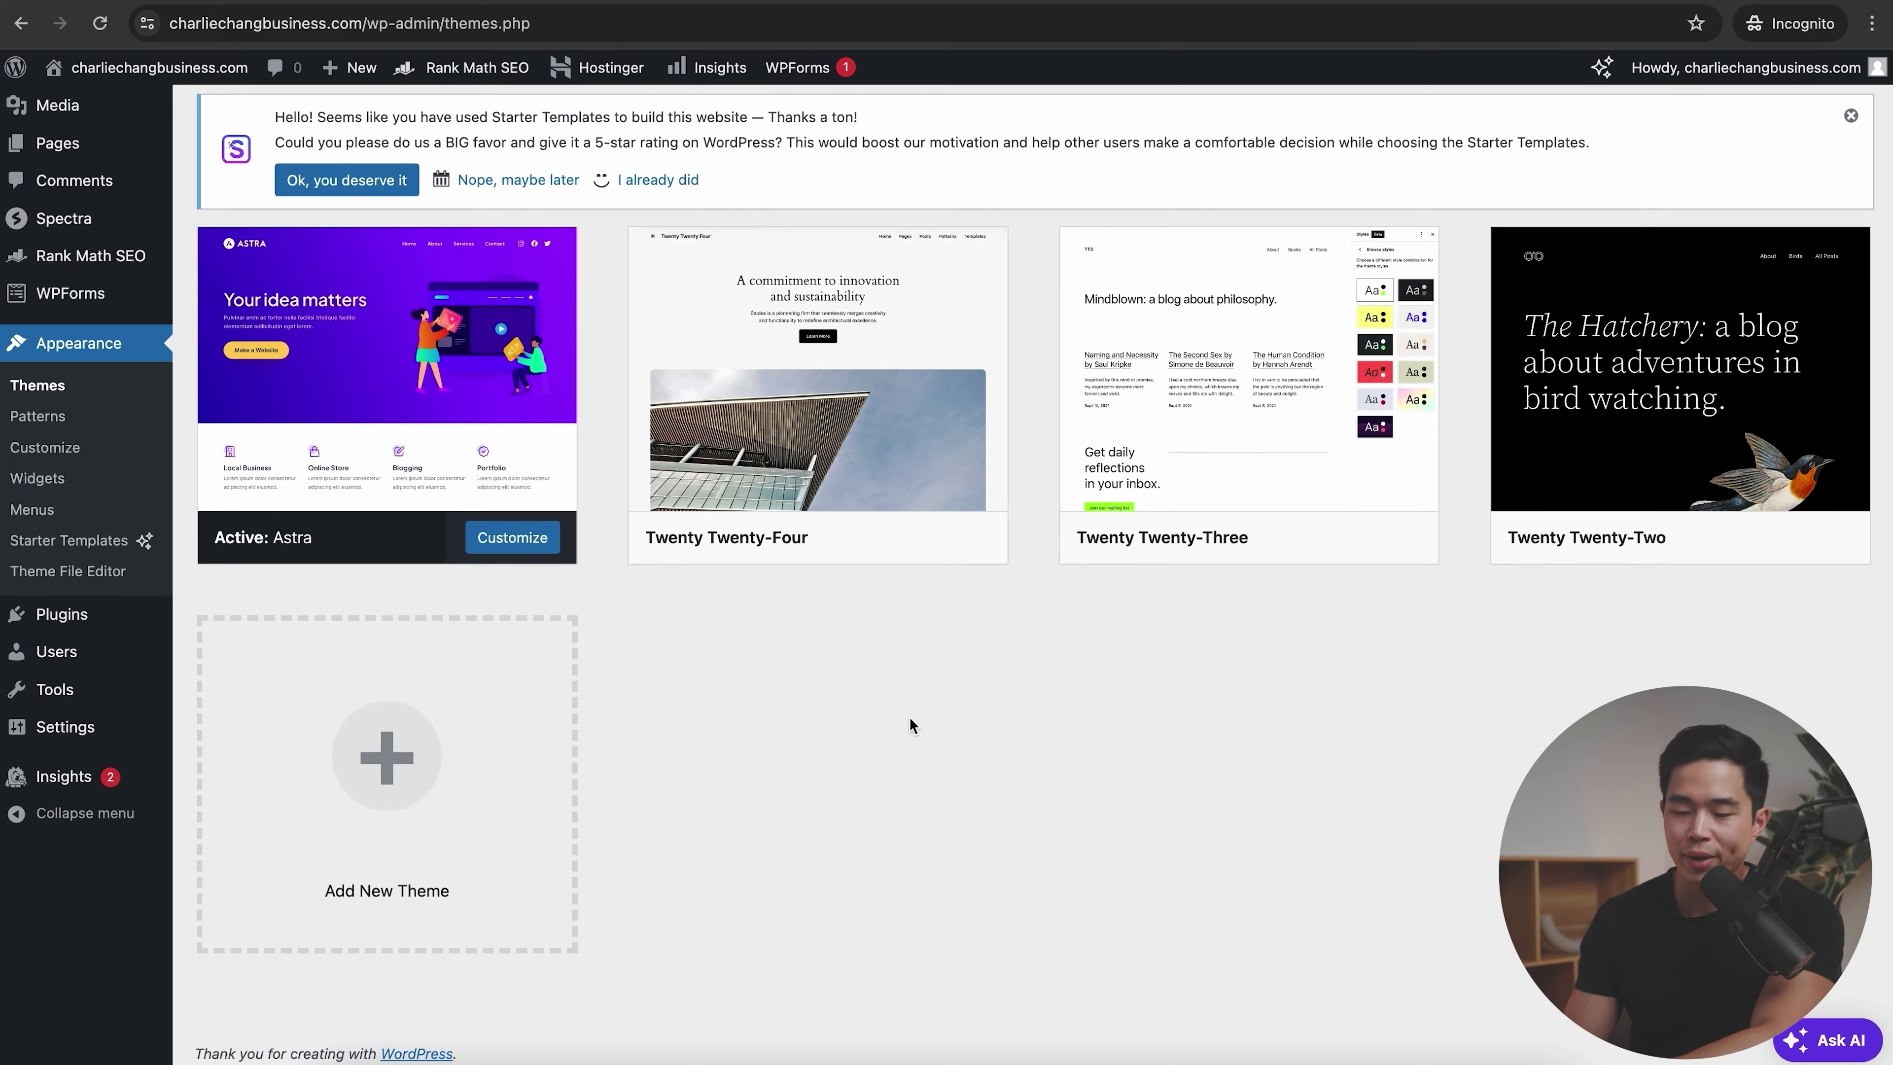
scroll(869, 755, up, 1)
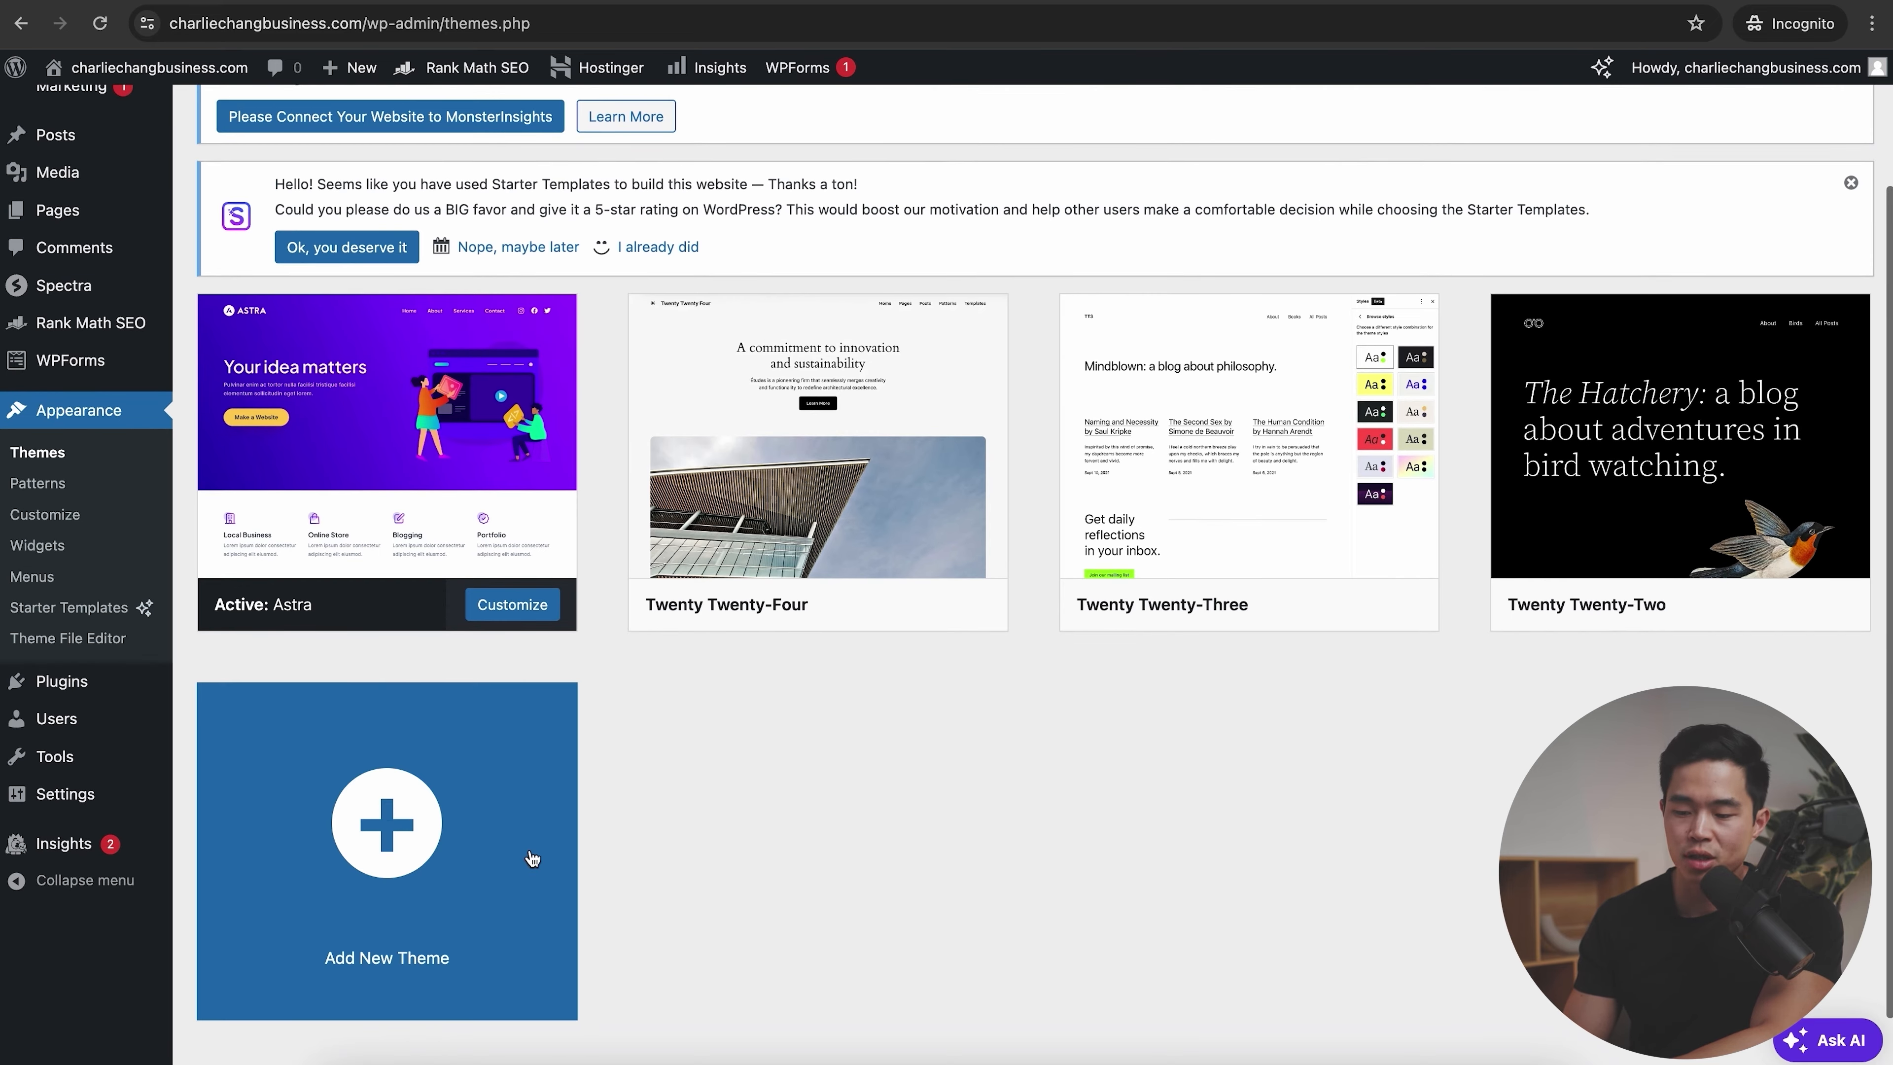
click(401, 837)
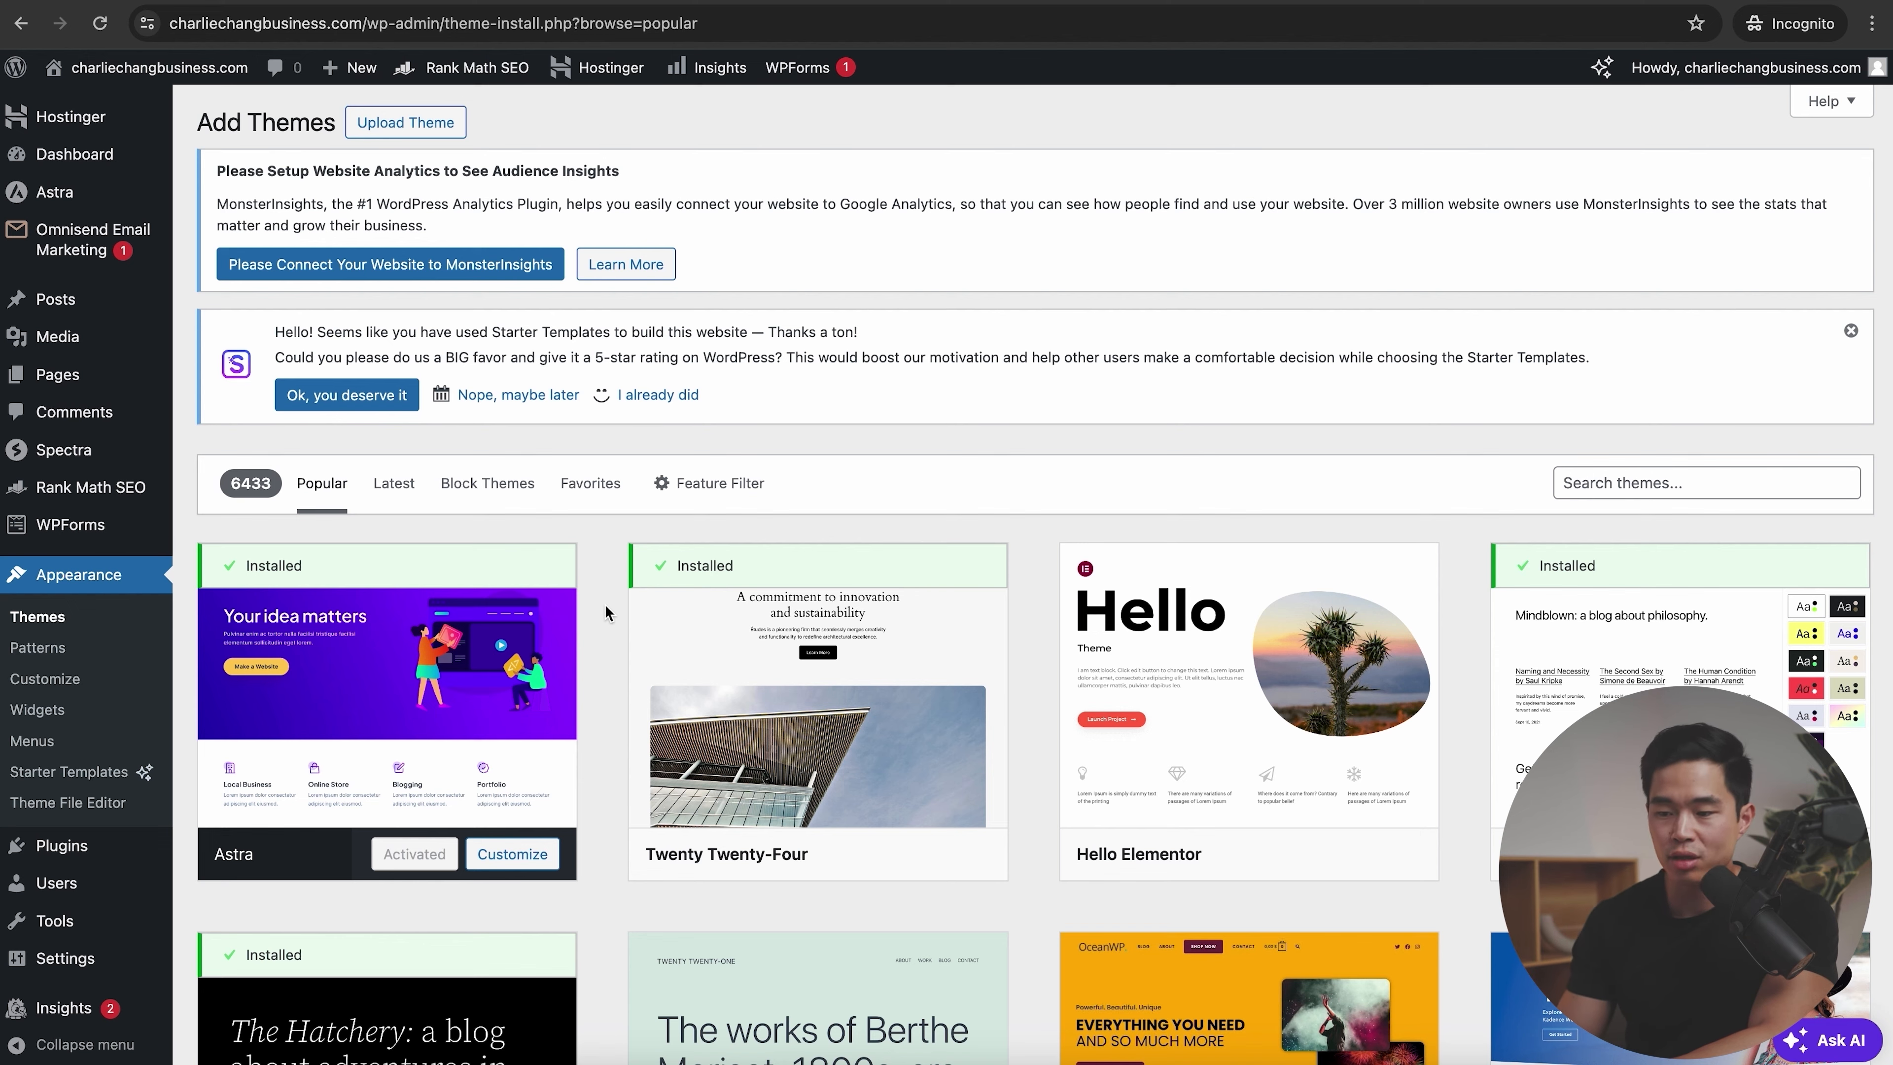
scroll(605, 607, down, 8)
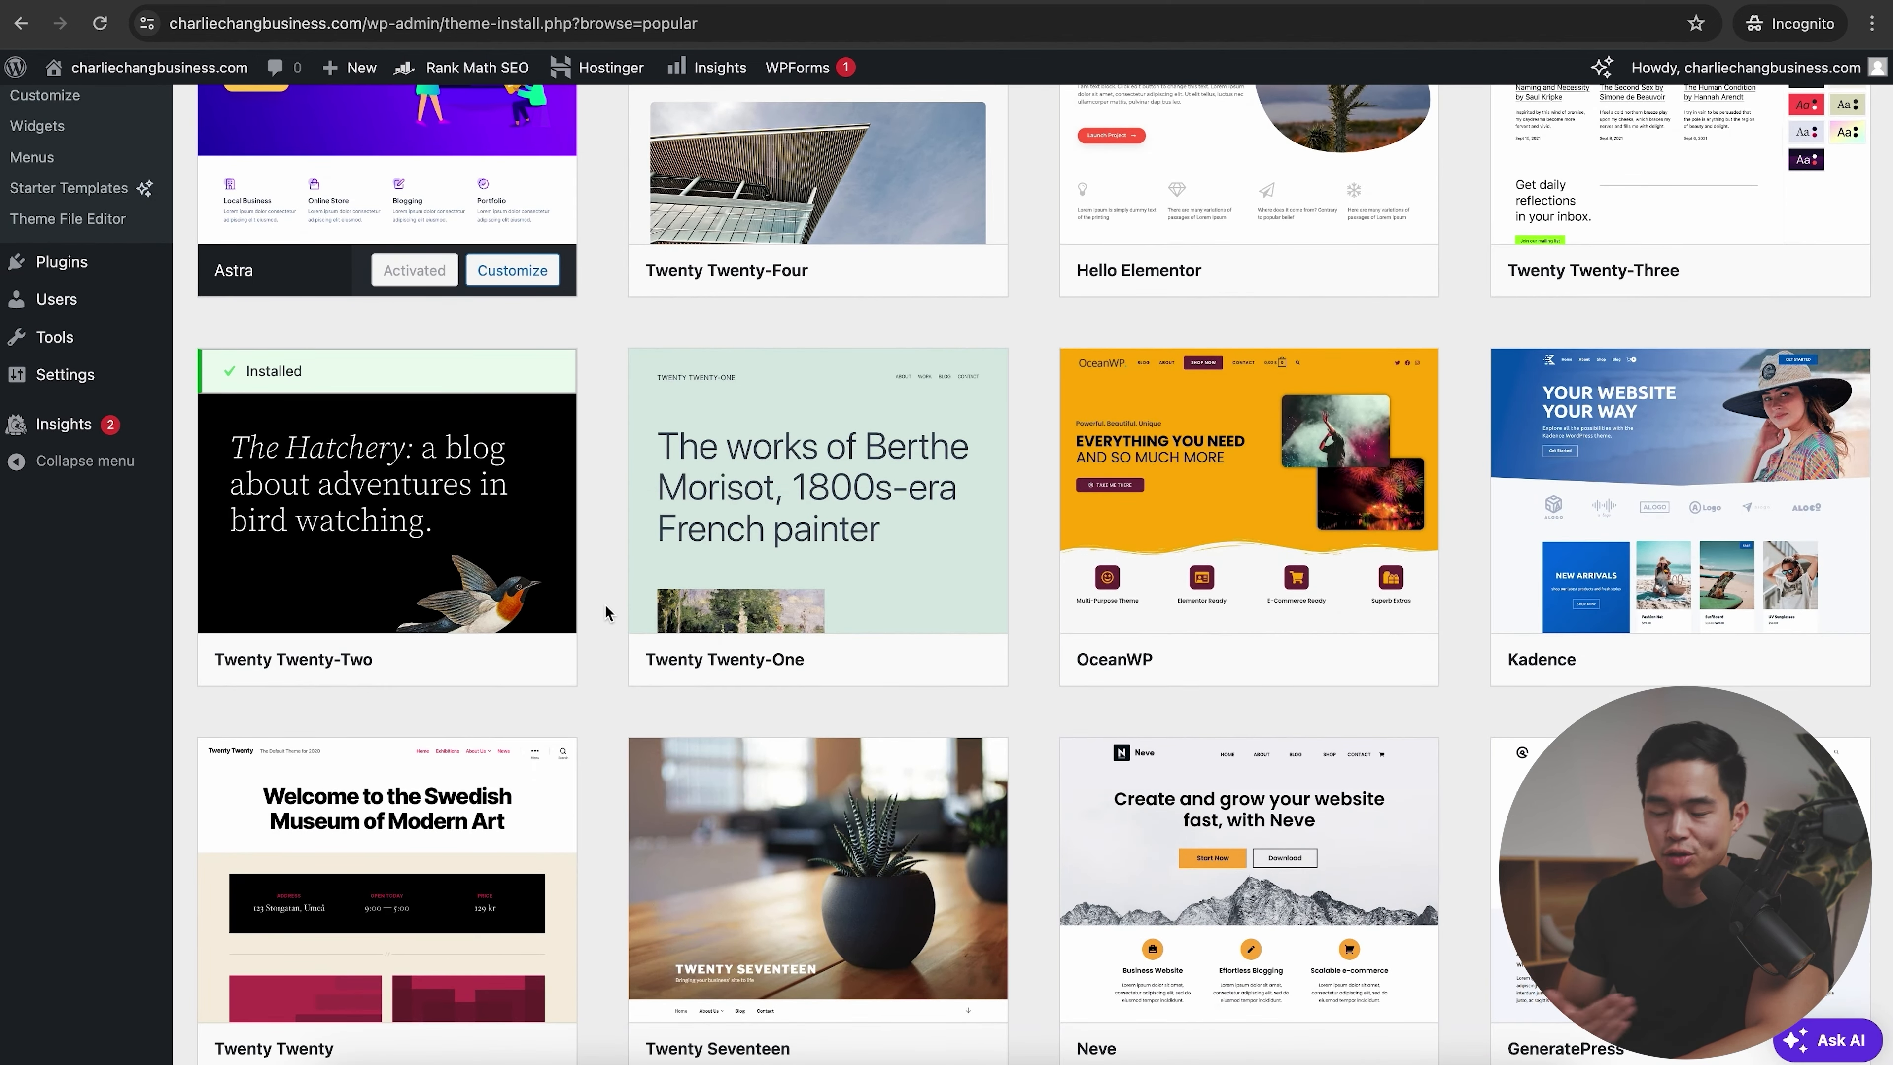
scroll(605, 613, down, 4)
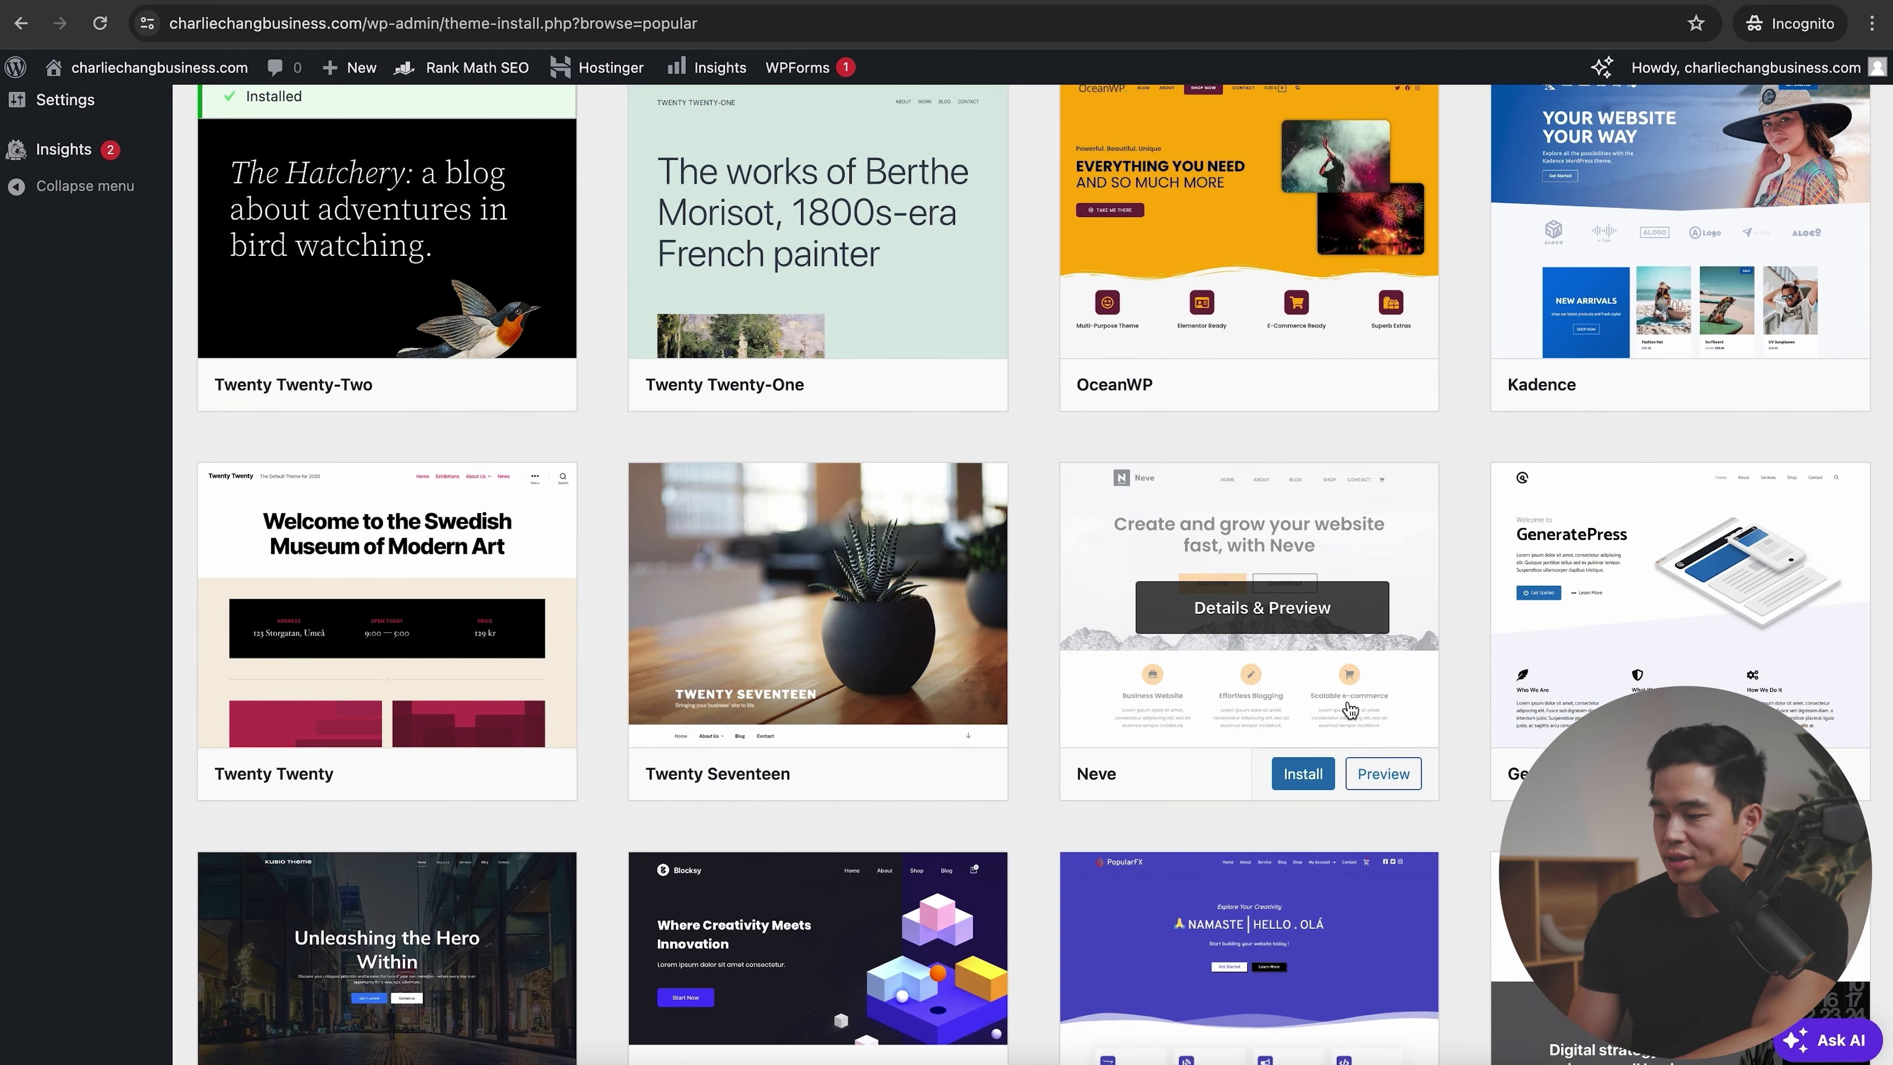
- Preview the Neve theme, look through its demo page and return to the theme list
click(1313, 690)
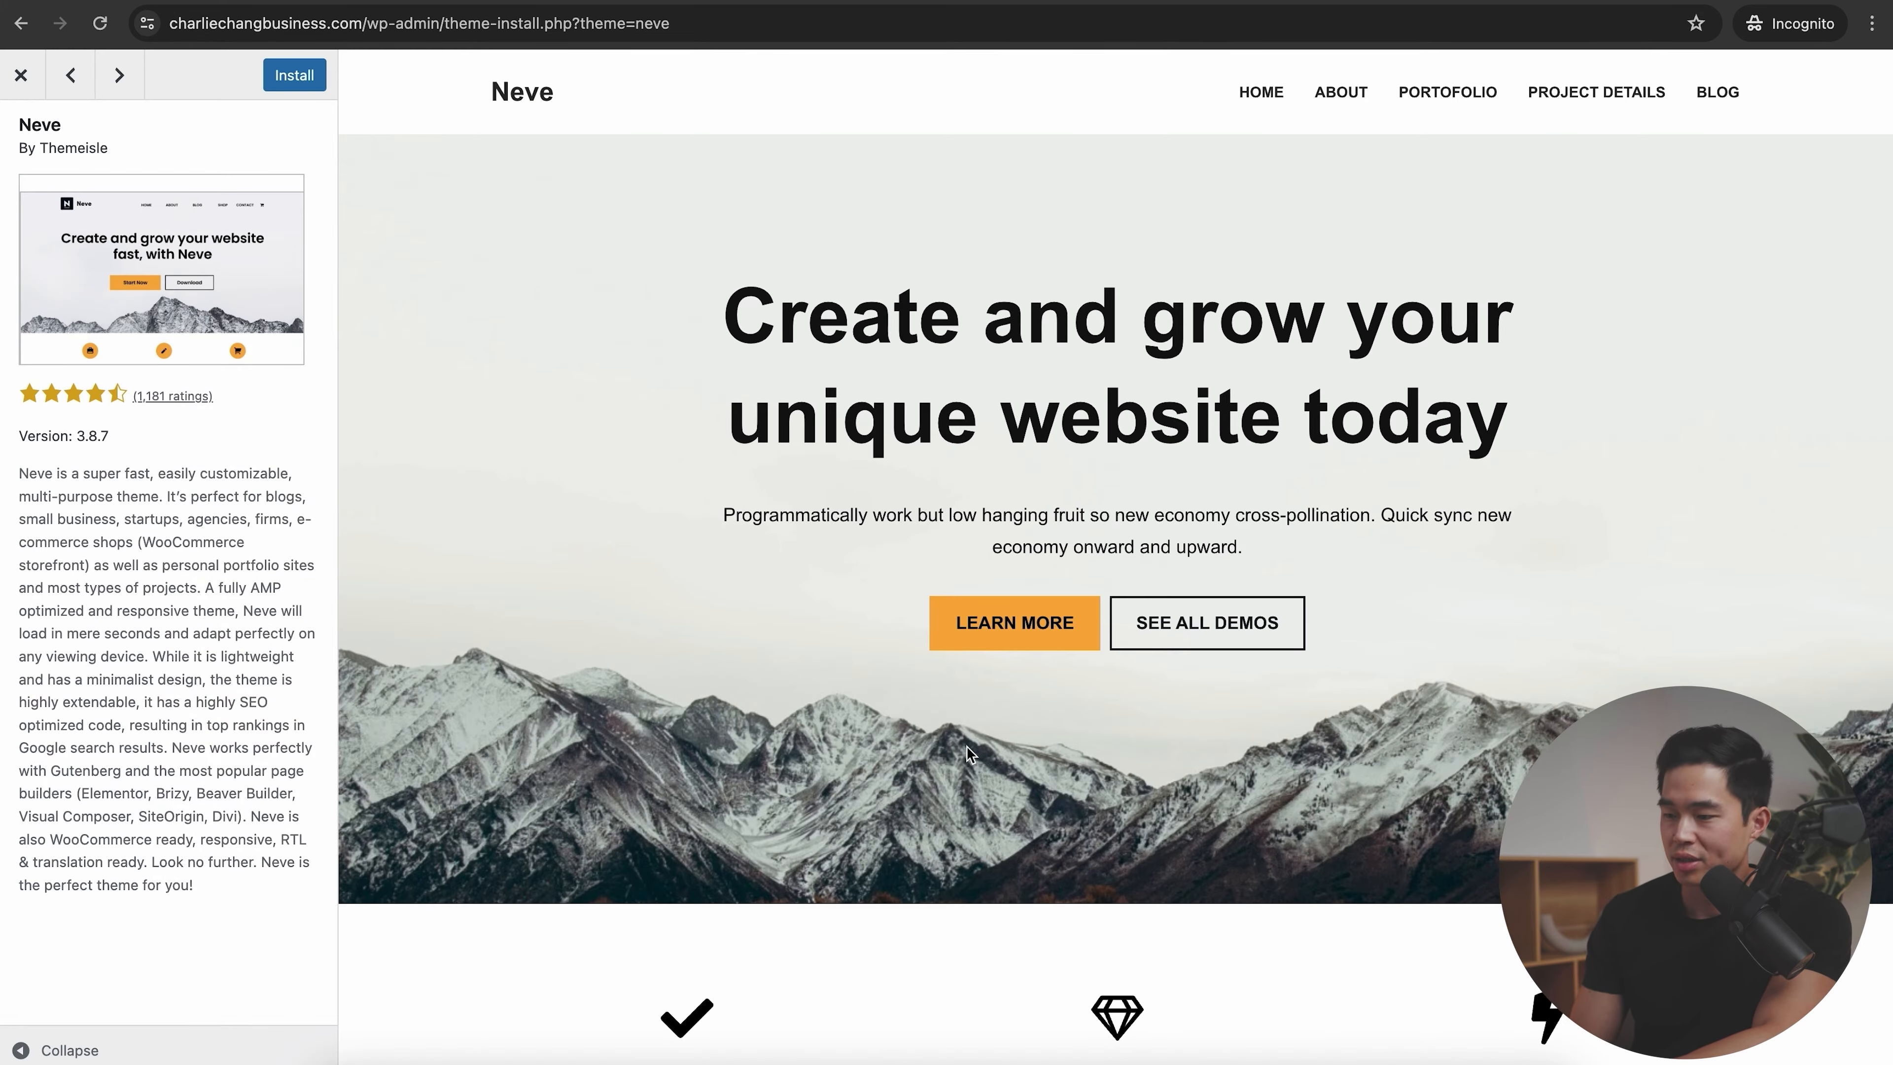
scroll(968, 750, down, 6)
scroll(966, 745, down, 10)
scroll(966, 746, up, 10)
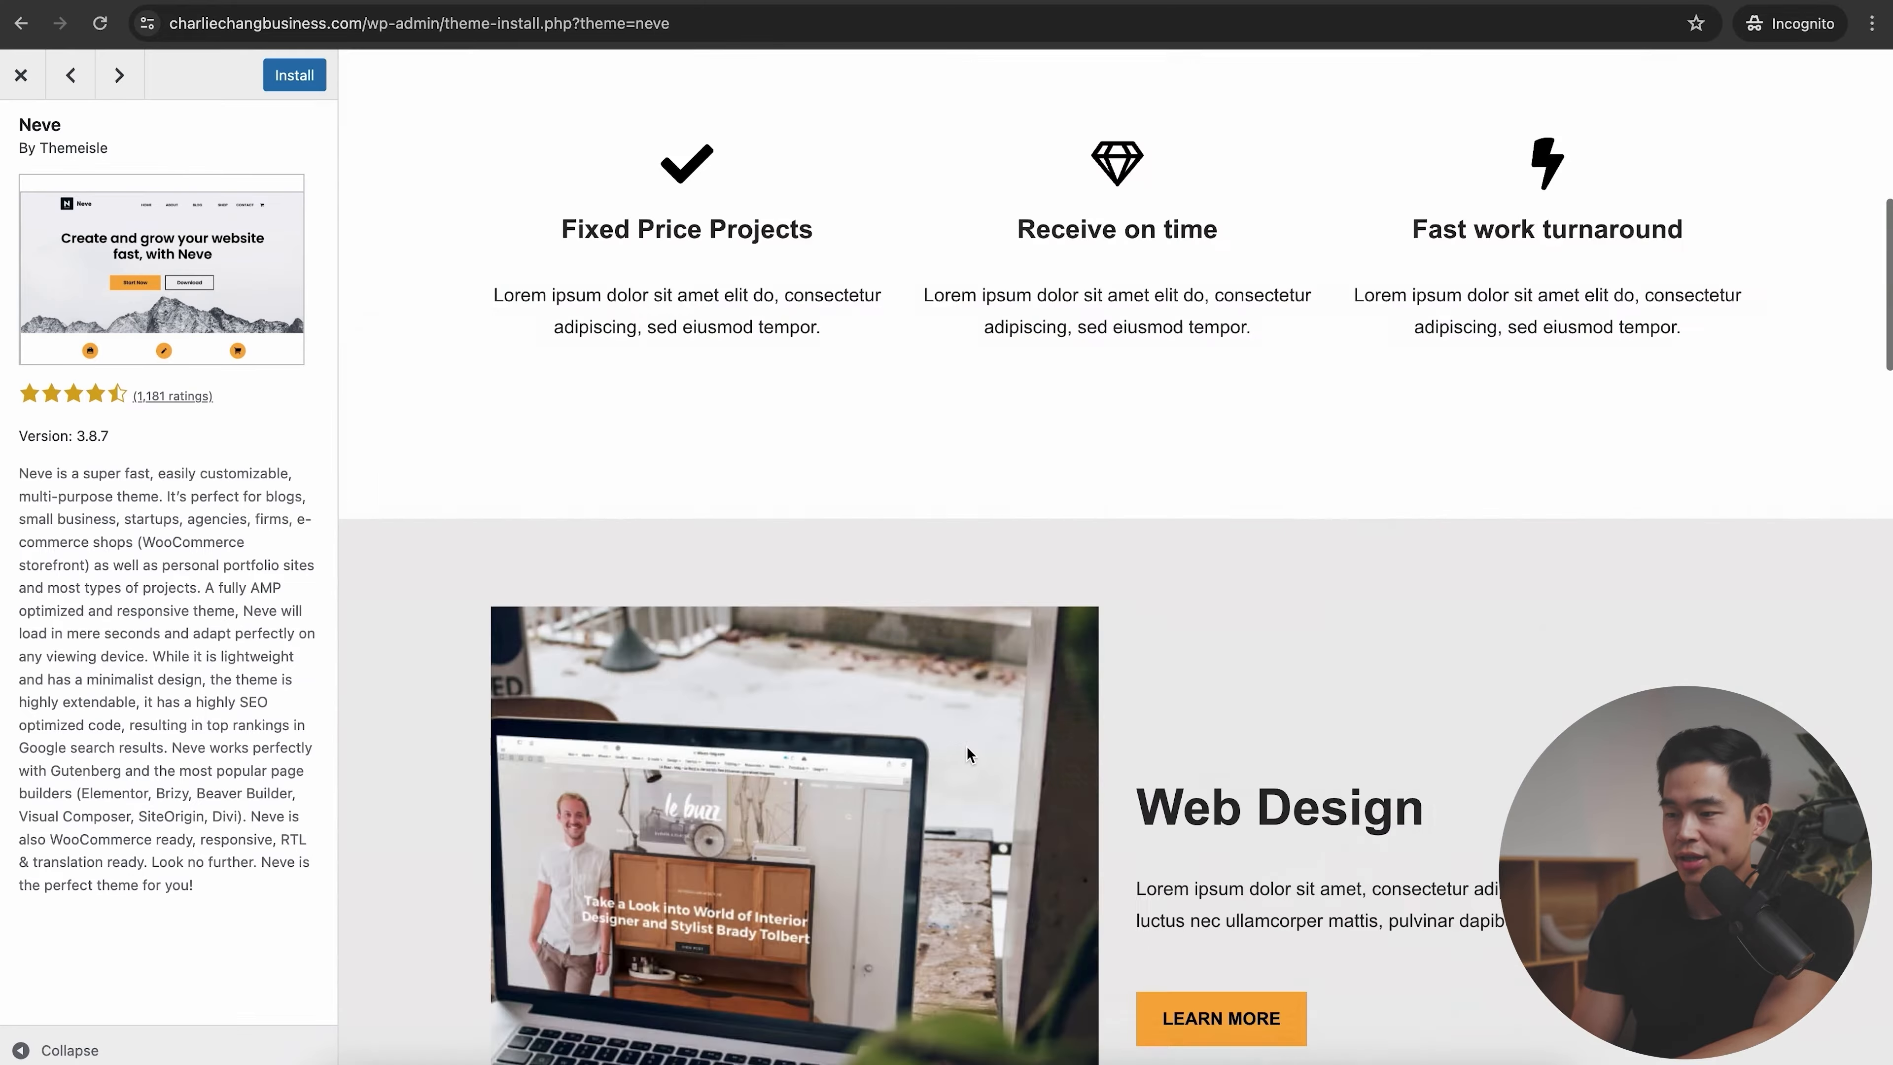
click(20, 74)
scroll(619, 522, up, 10)
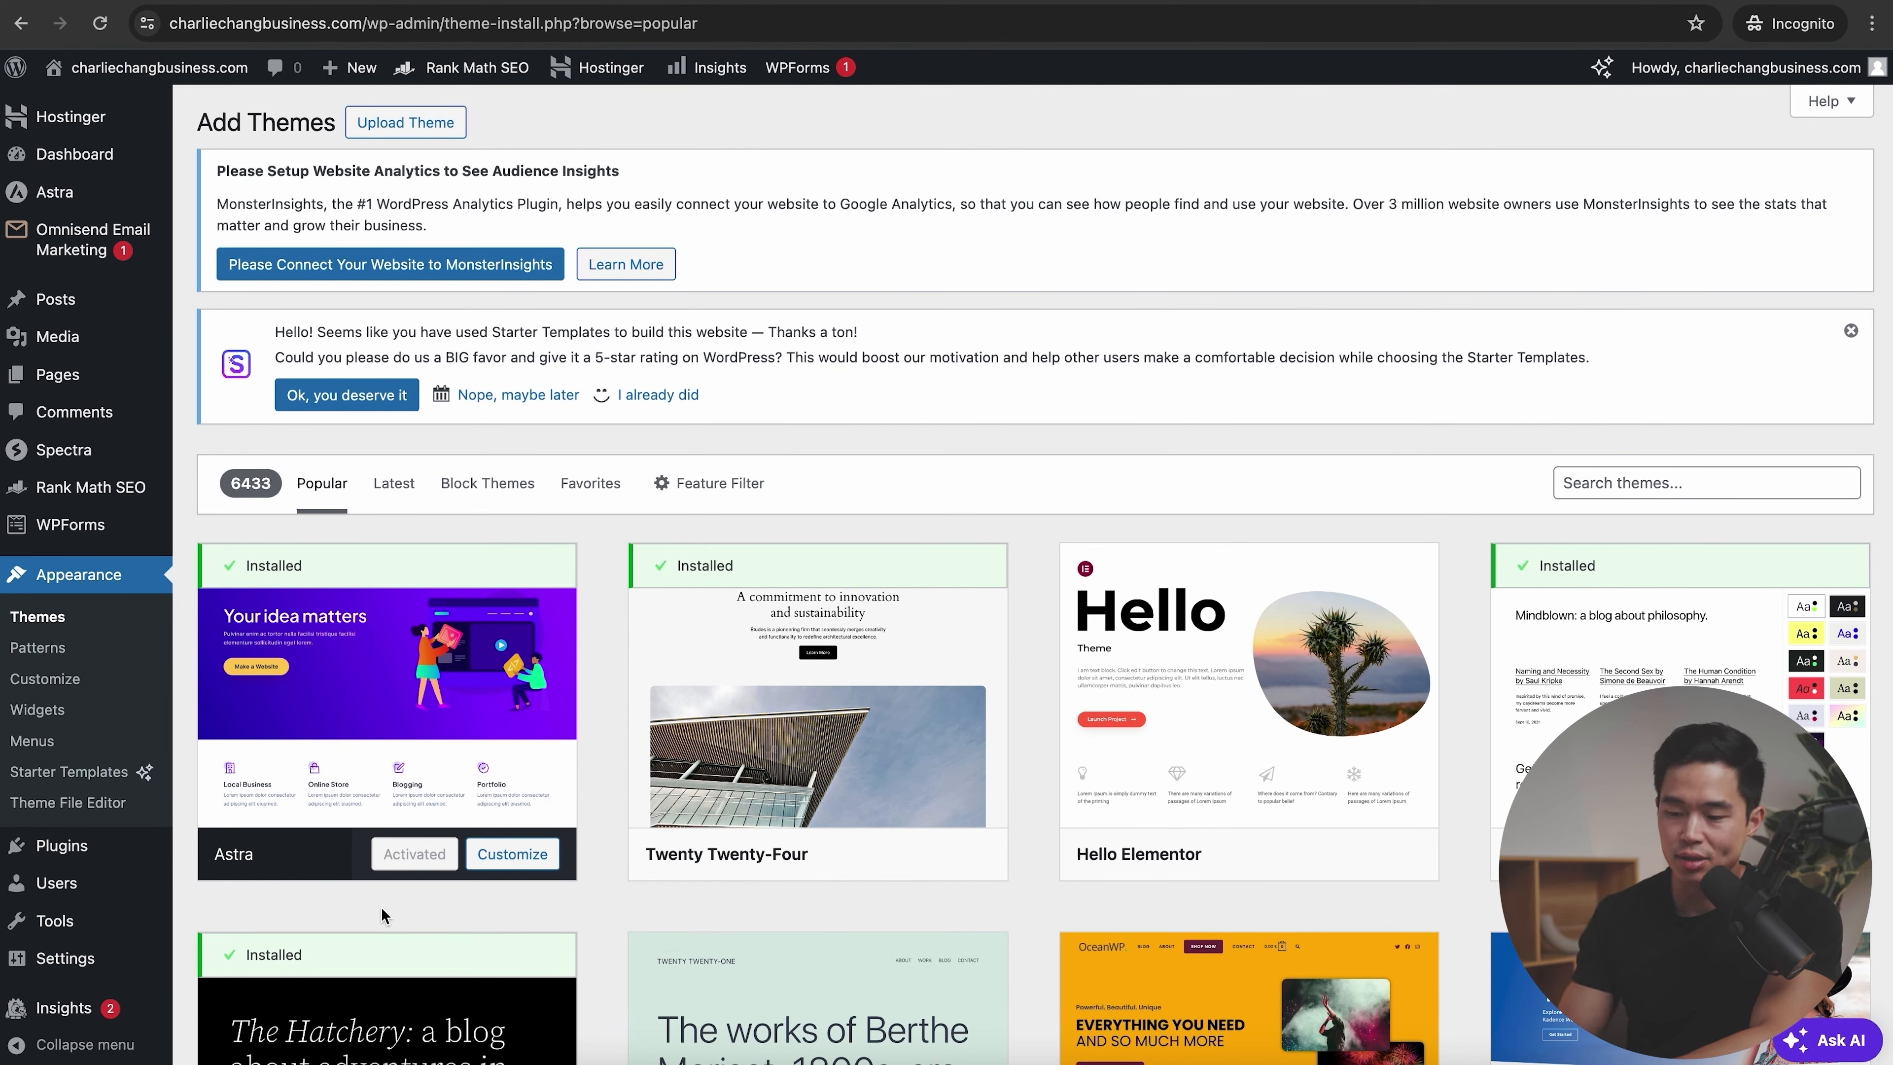
- Open the Astra theme's customizer and examine the global Typography options alongside the home page preview
click(526, 865)
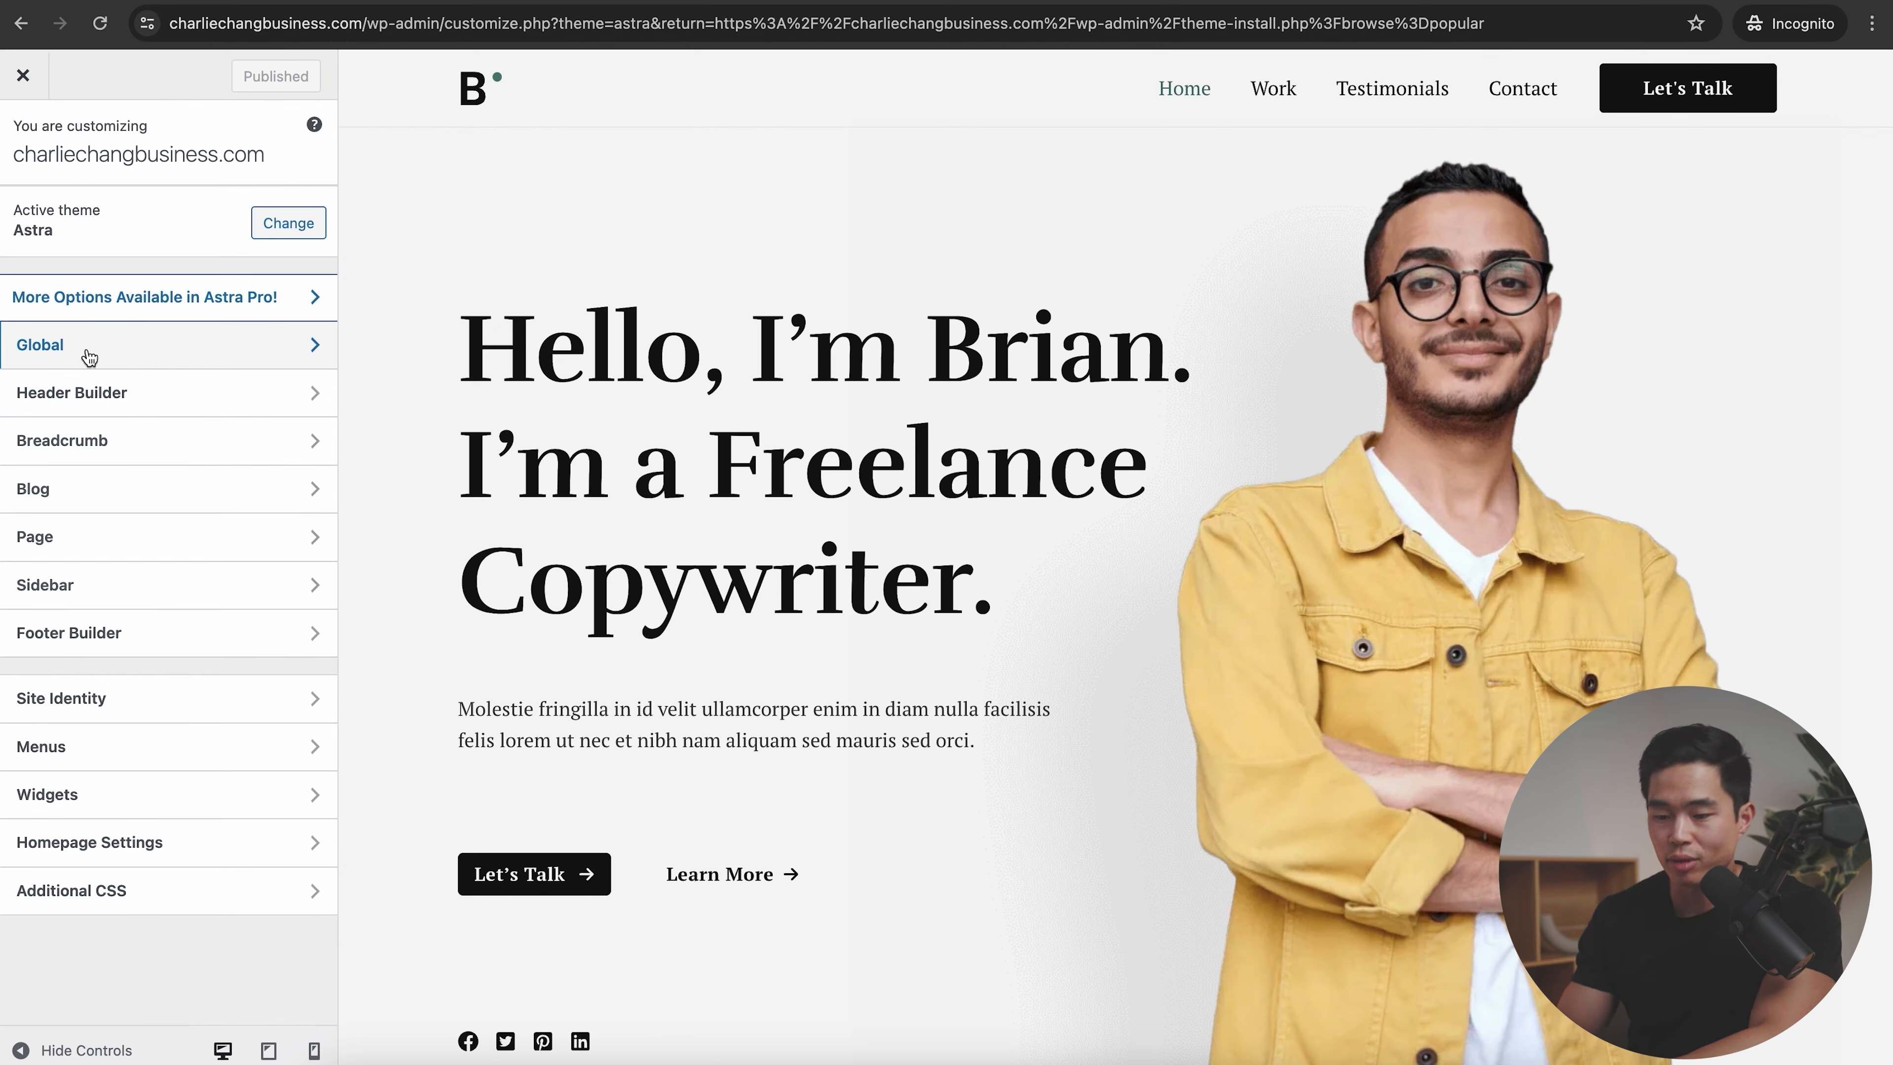
click(206, 356)
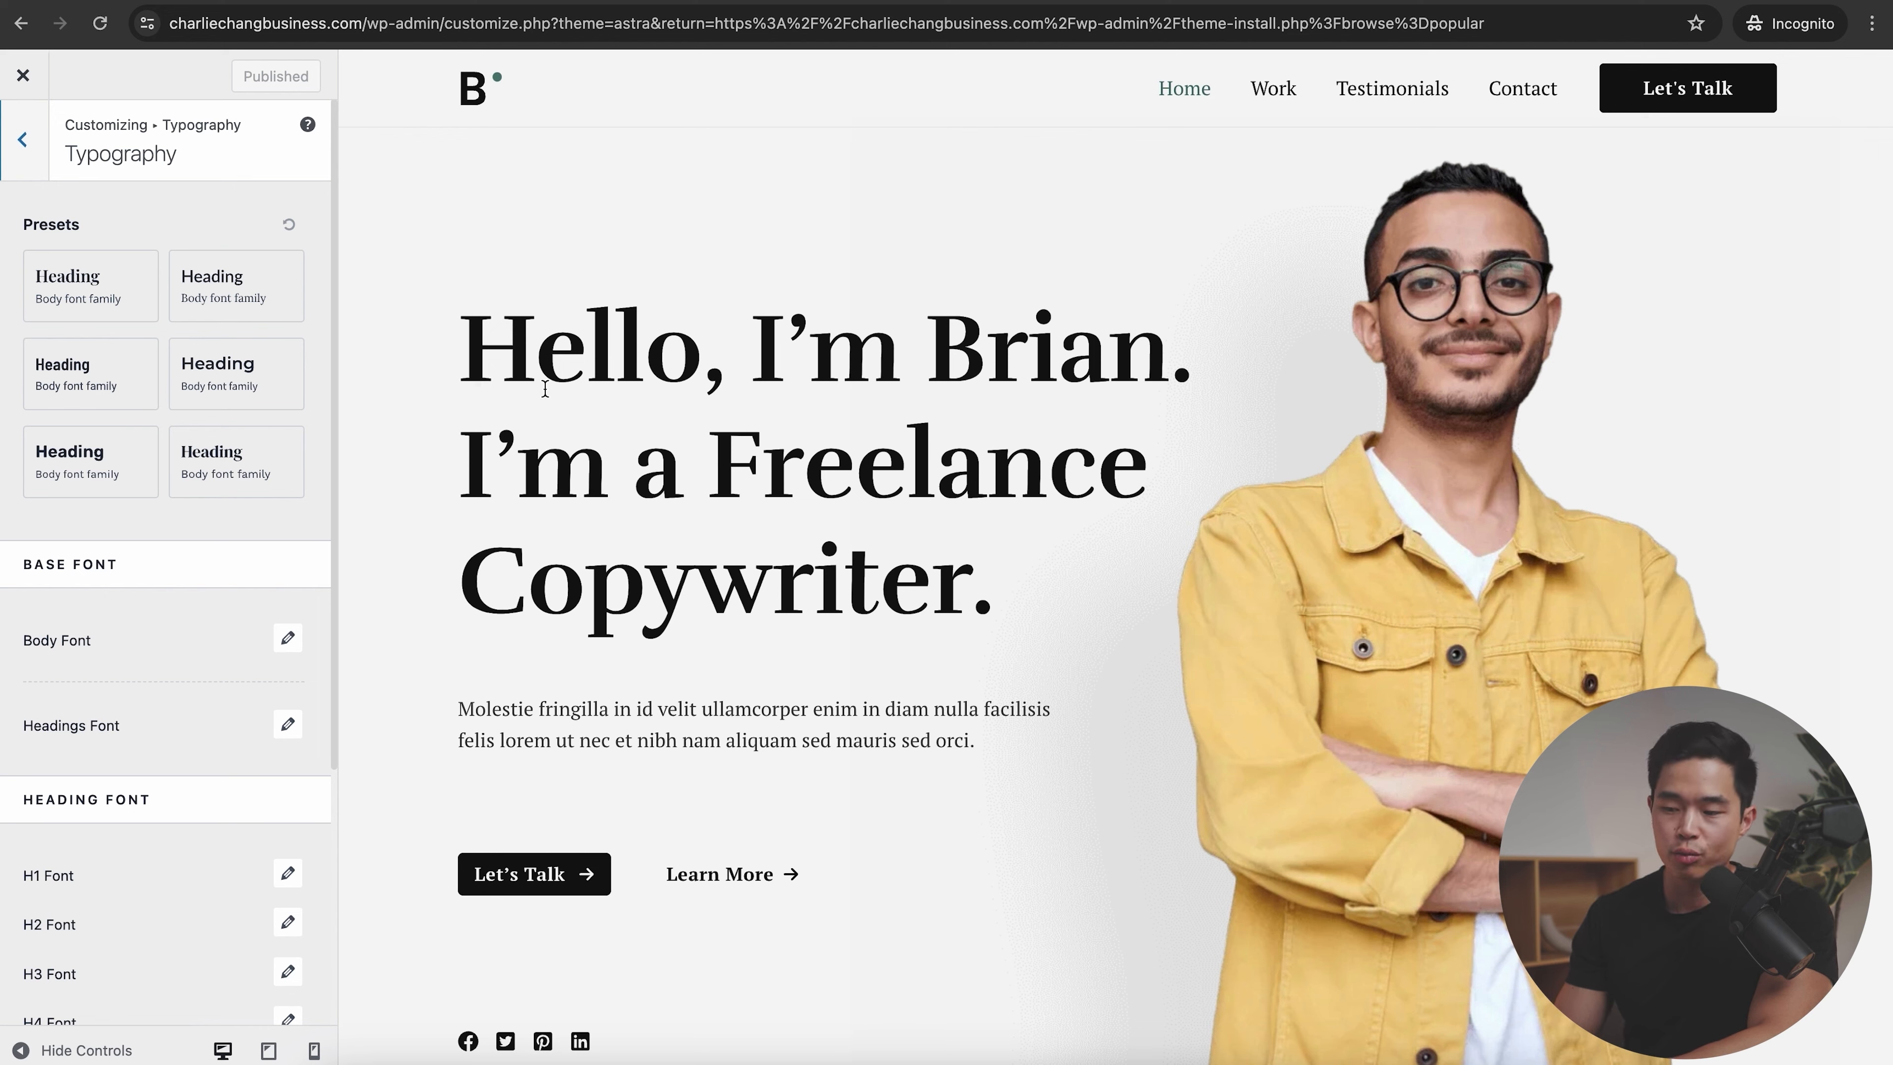
scroll(776, 845, down, 5)
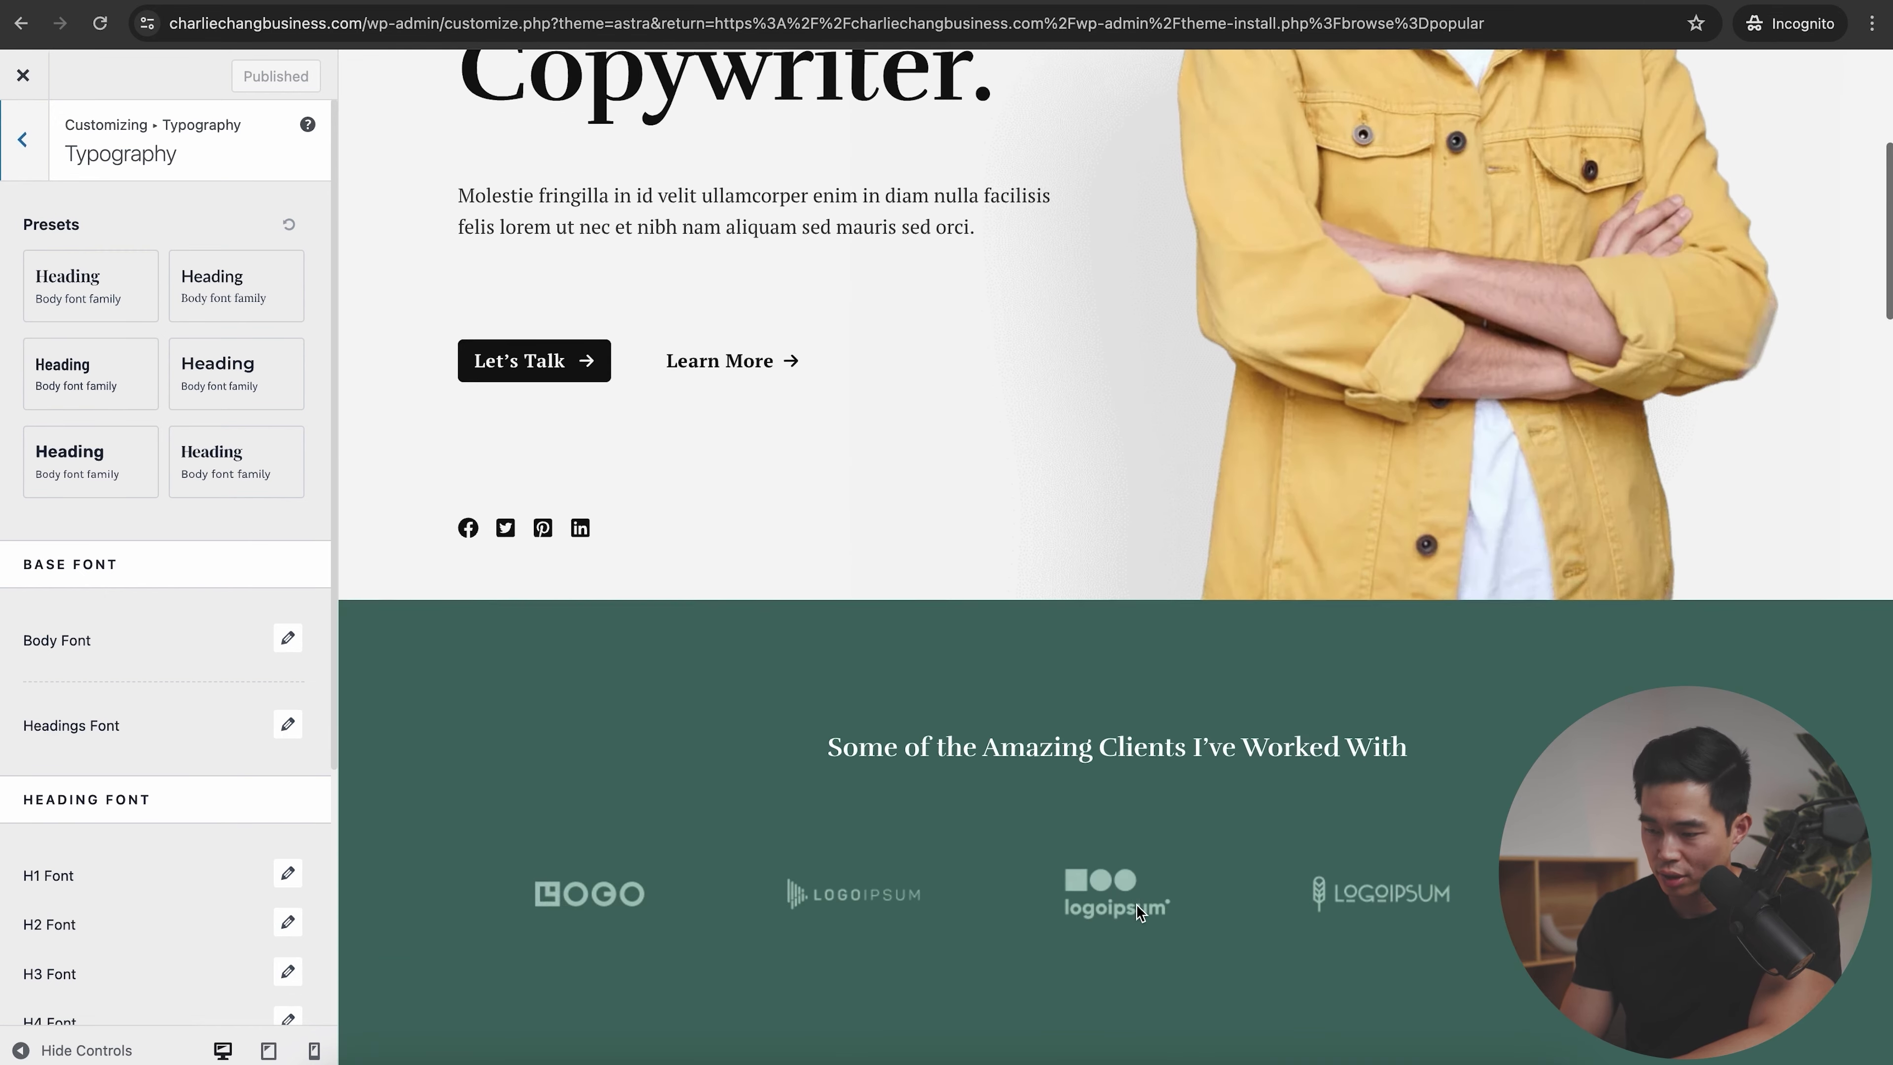
scroll(1136, 904, up, 7)
click(23, 140)
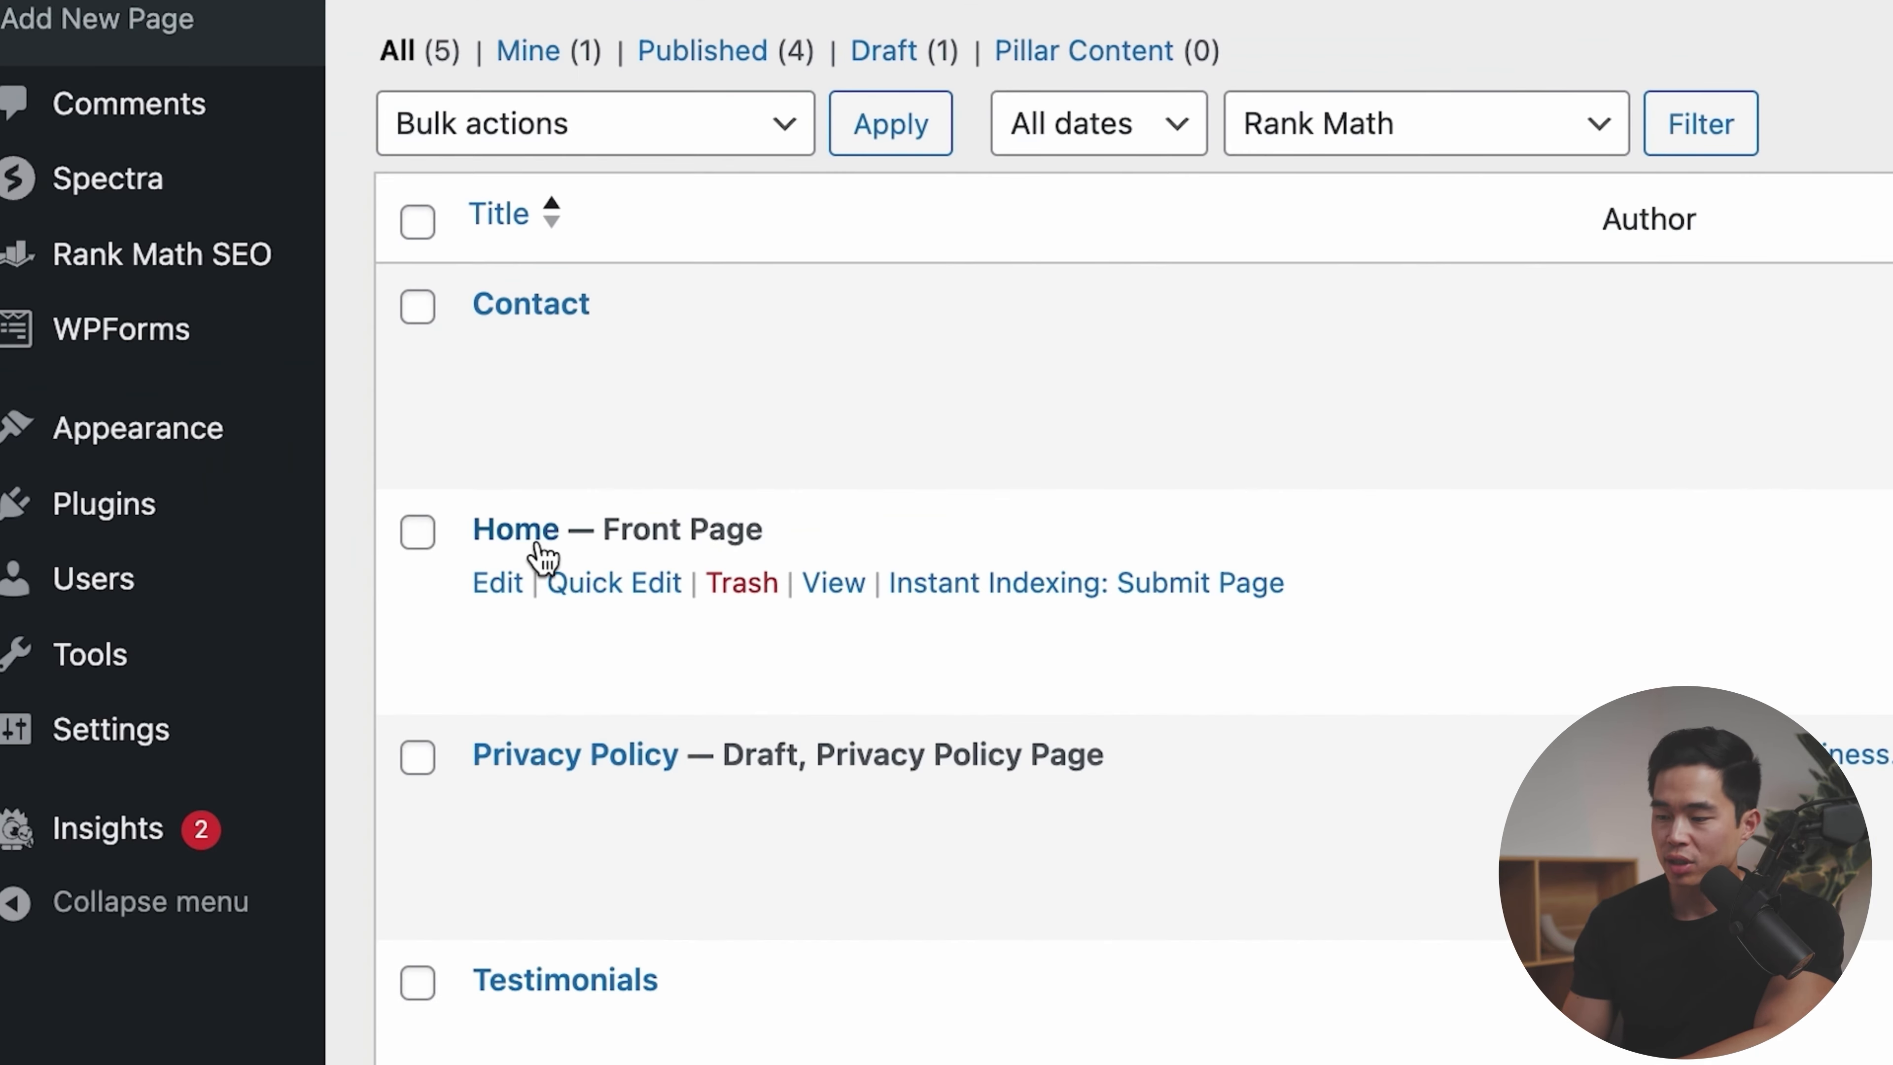
- Open the Home page for editing and replace the first name in the hero heading with the site owner's first name
click(273, 707)
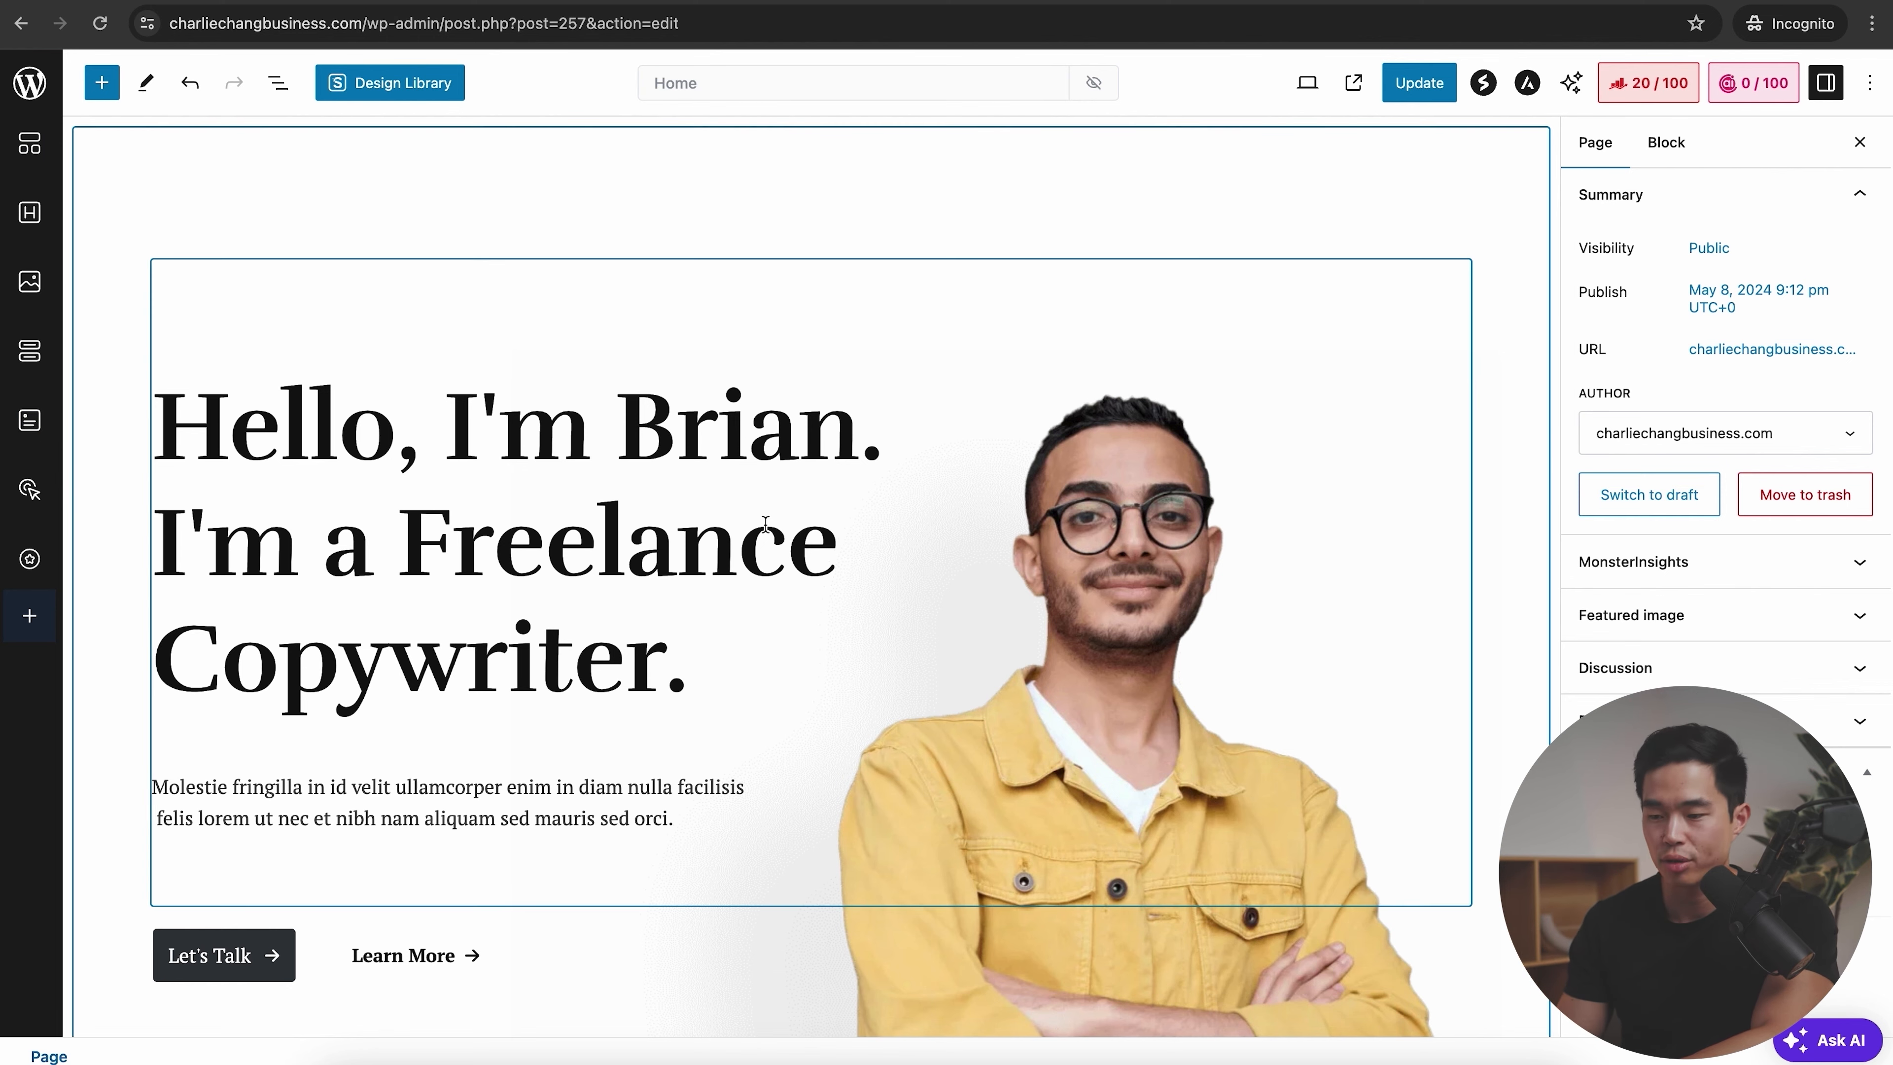
scroll(309, 664, down, 1)
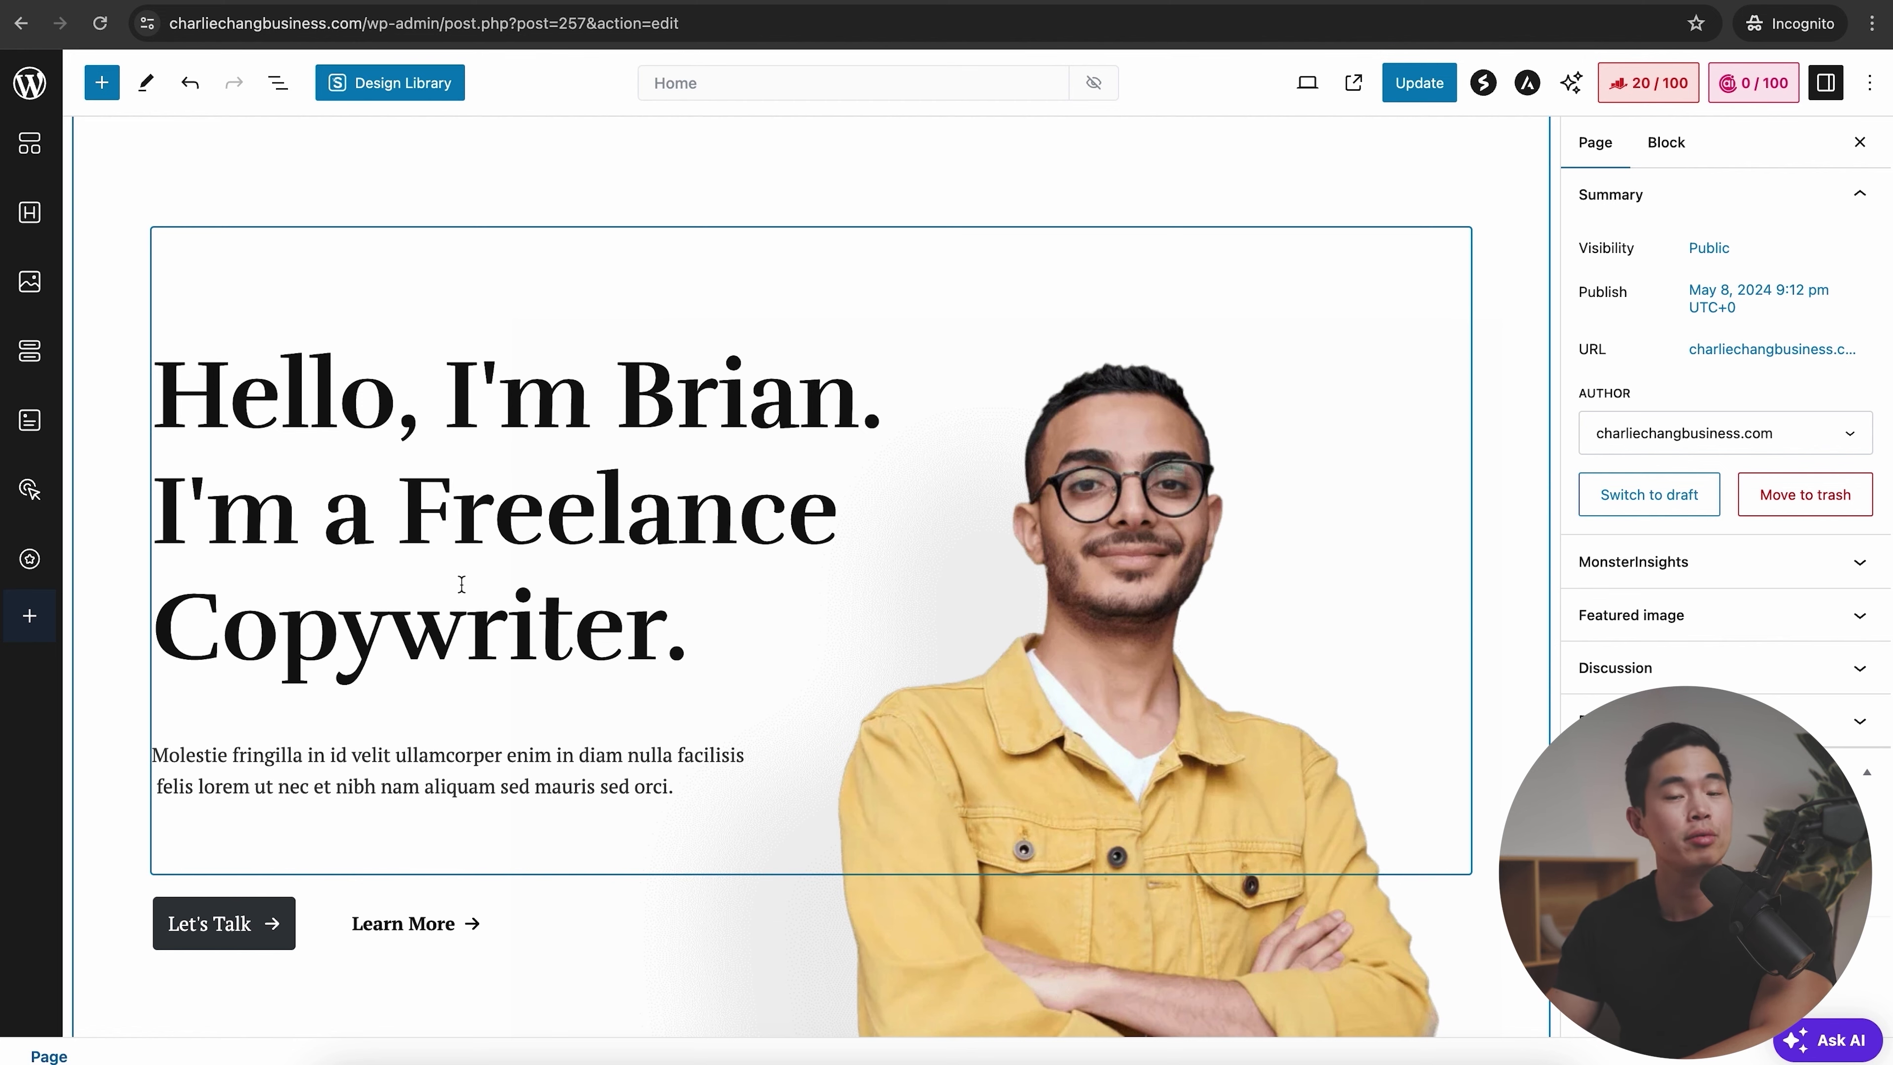
scroll(462, 584, down, 2)
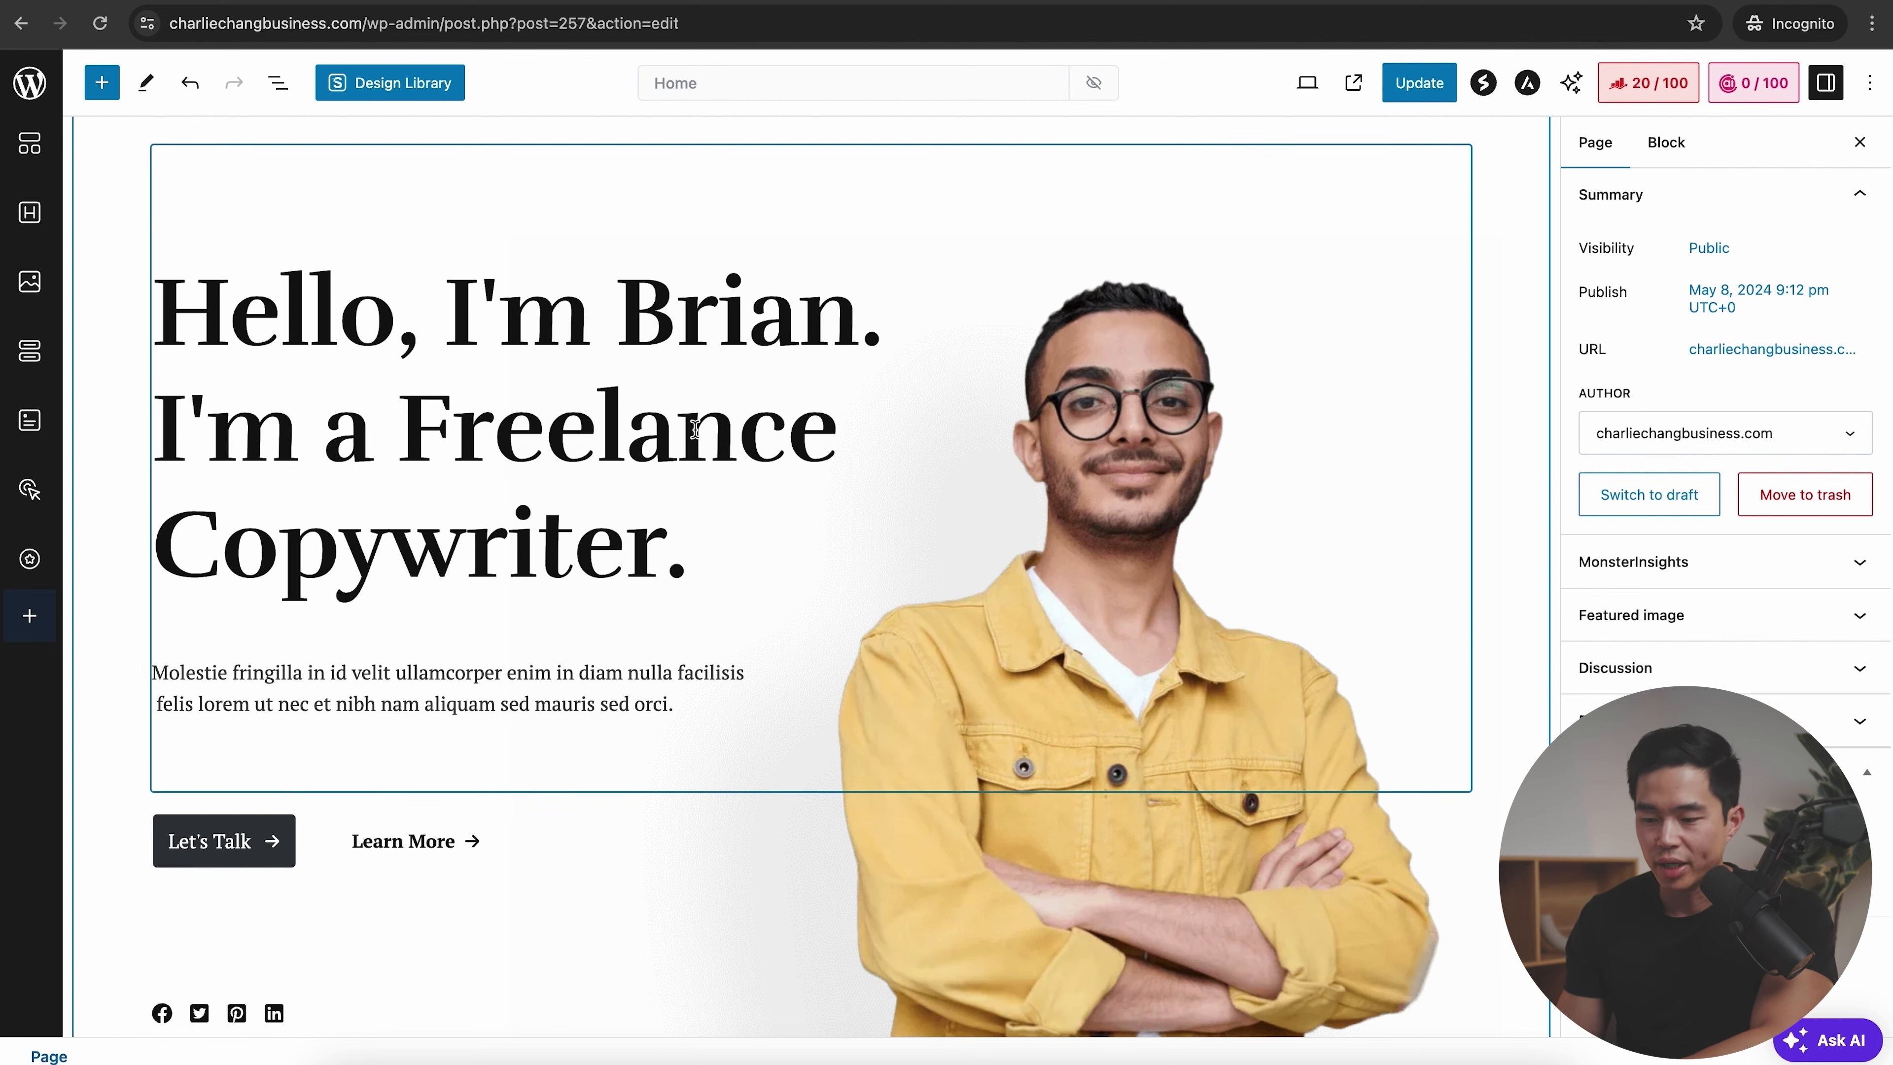
drag(619, 321, 842, 333)
text(Charlie)
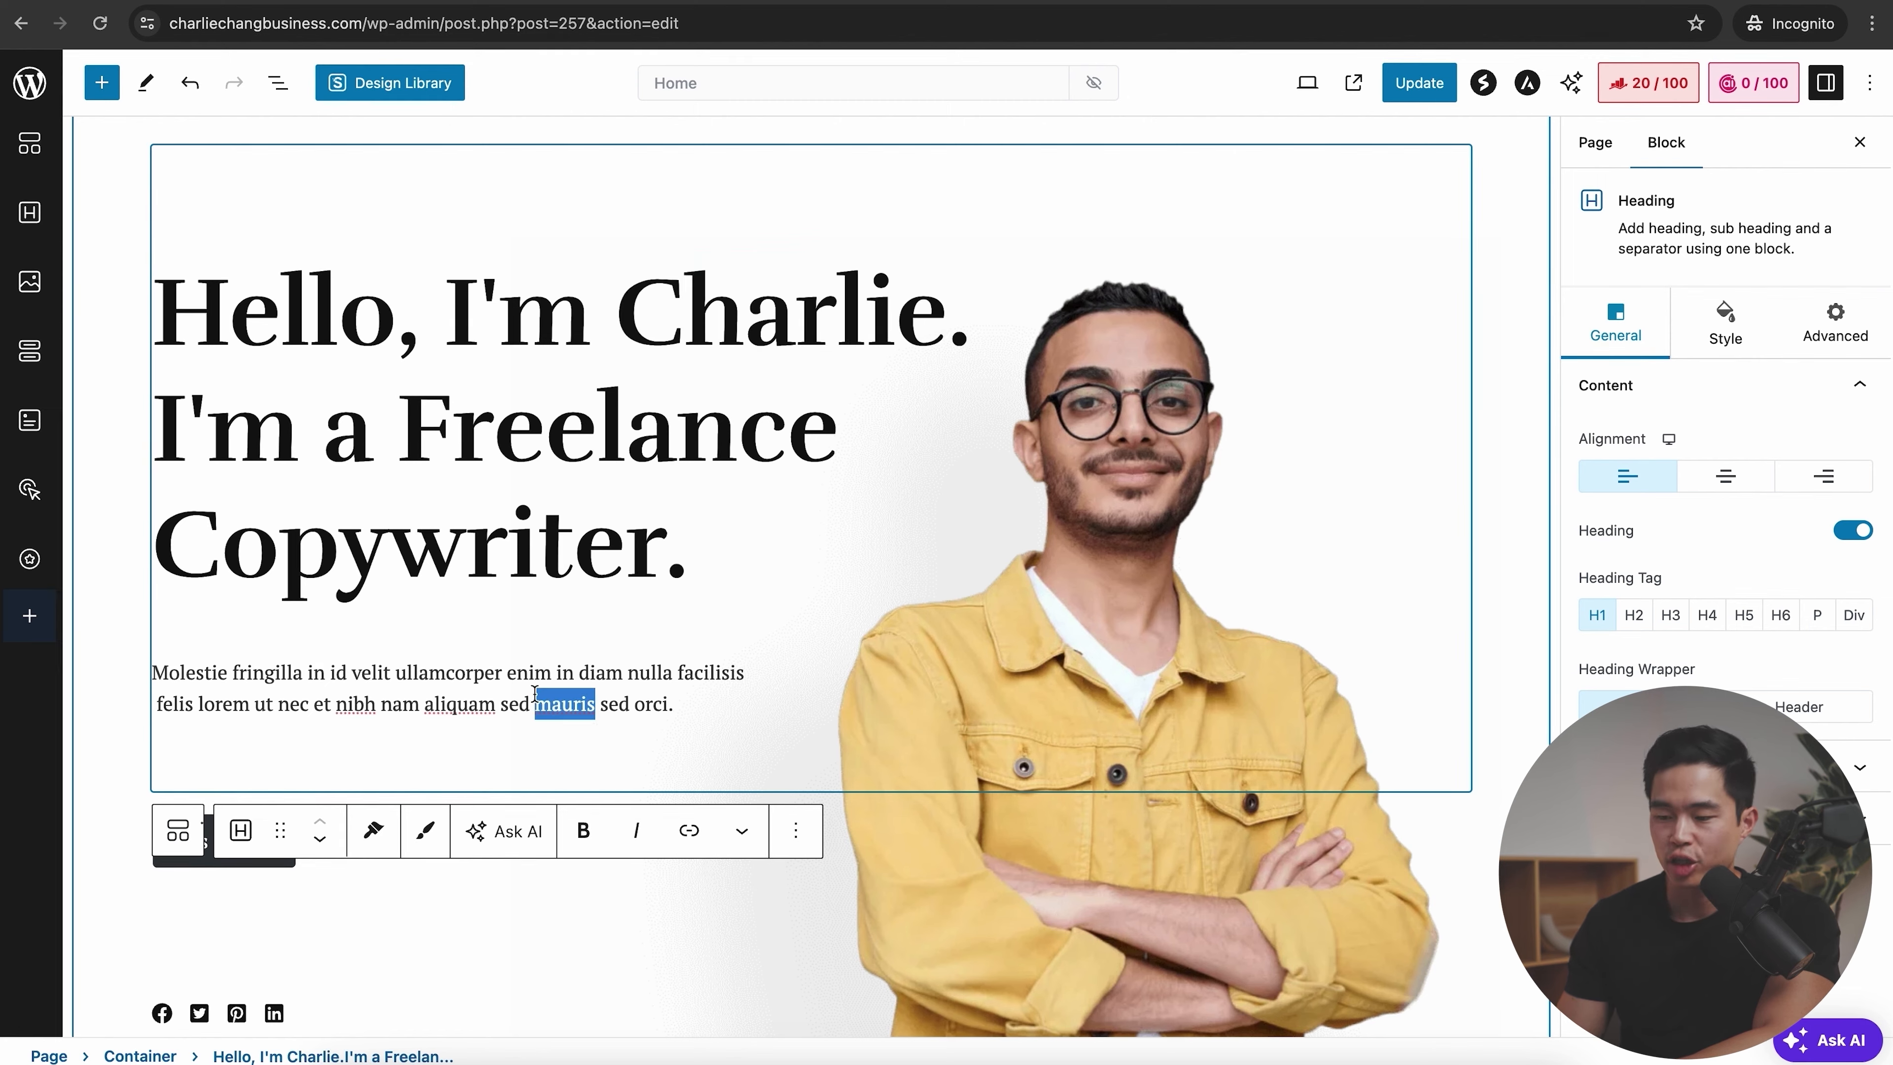
- Select the placeholder text below the hero heading, and open the Let's Talk button's settings to view its style presets
triple_click(534, 694)
click(567, 599)
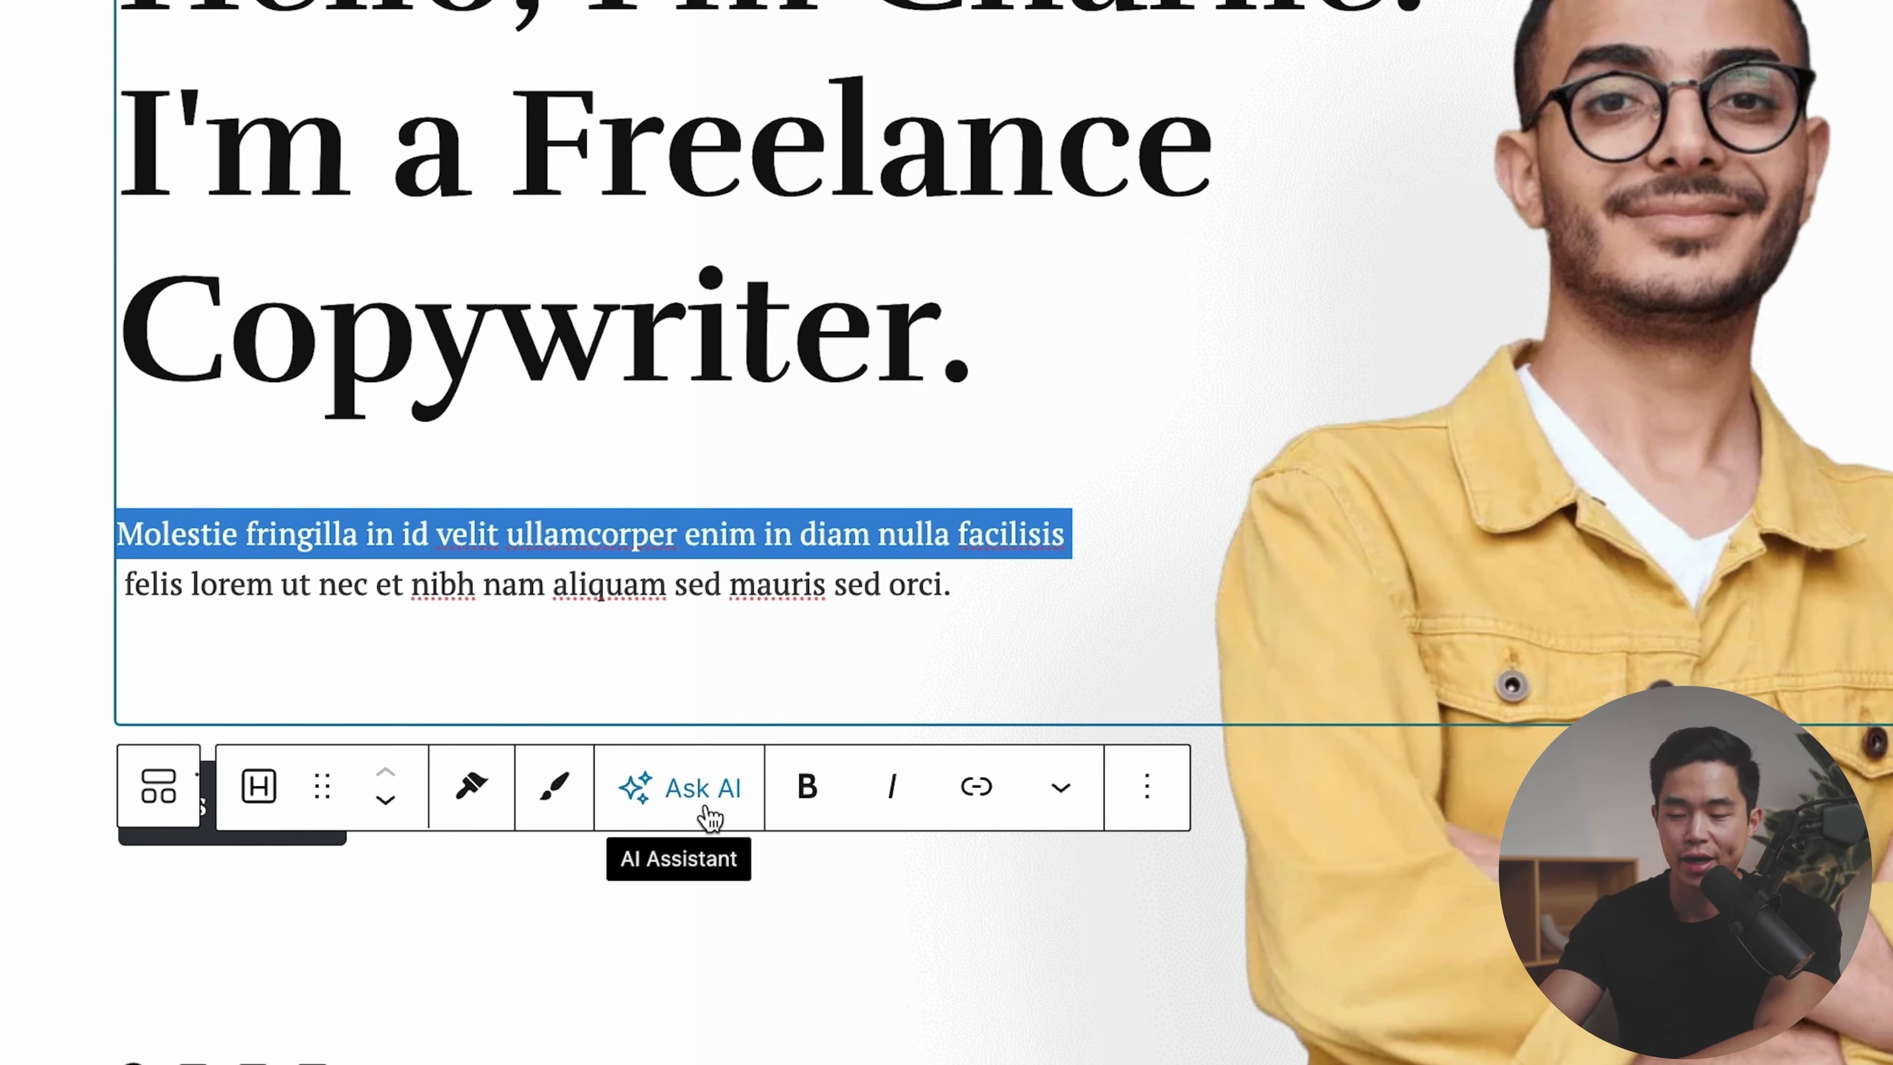
click(185, 816)
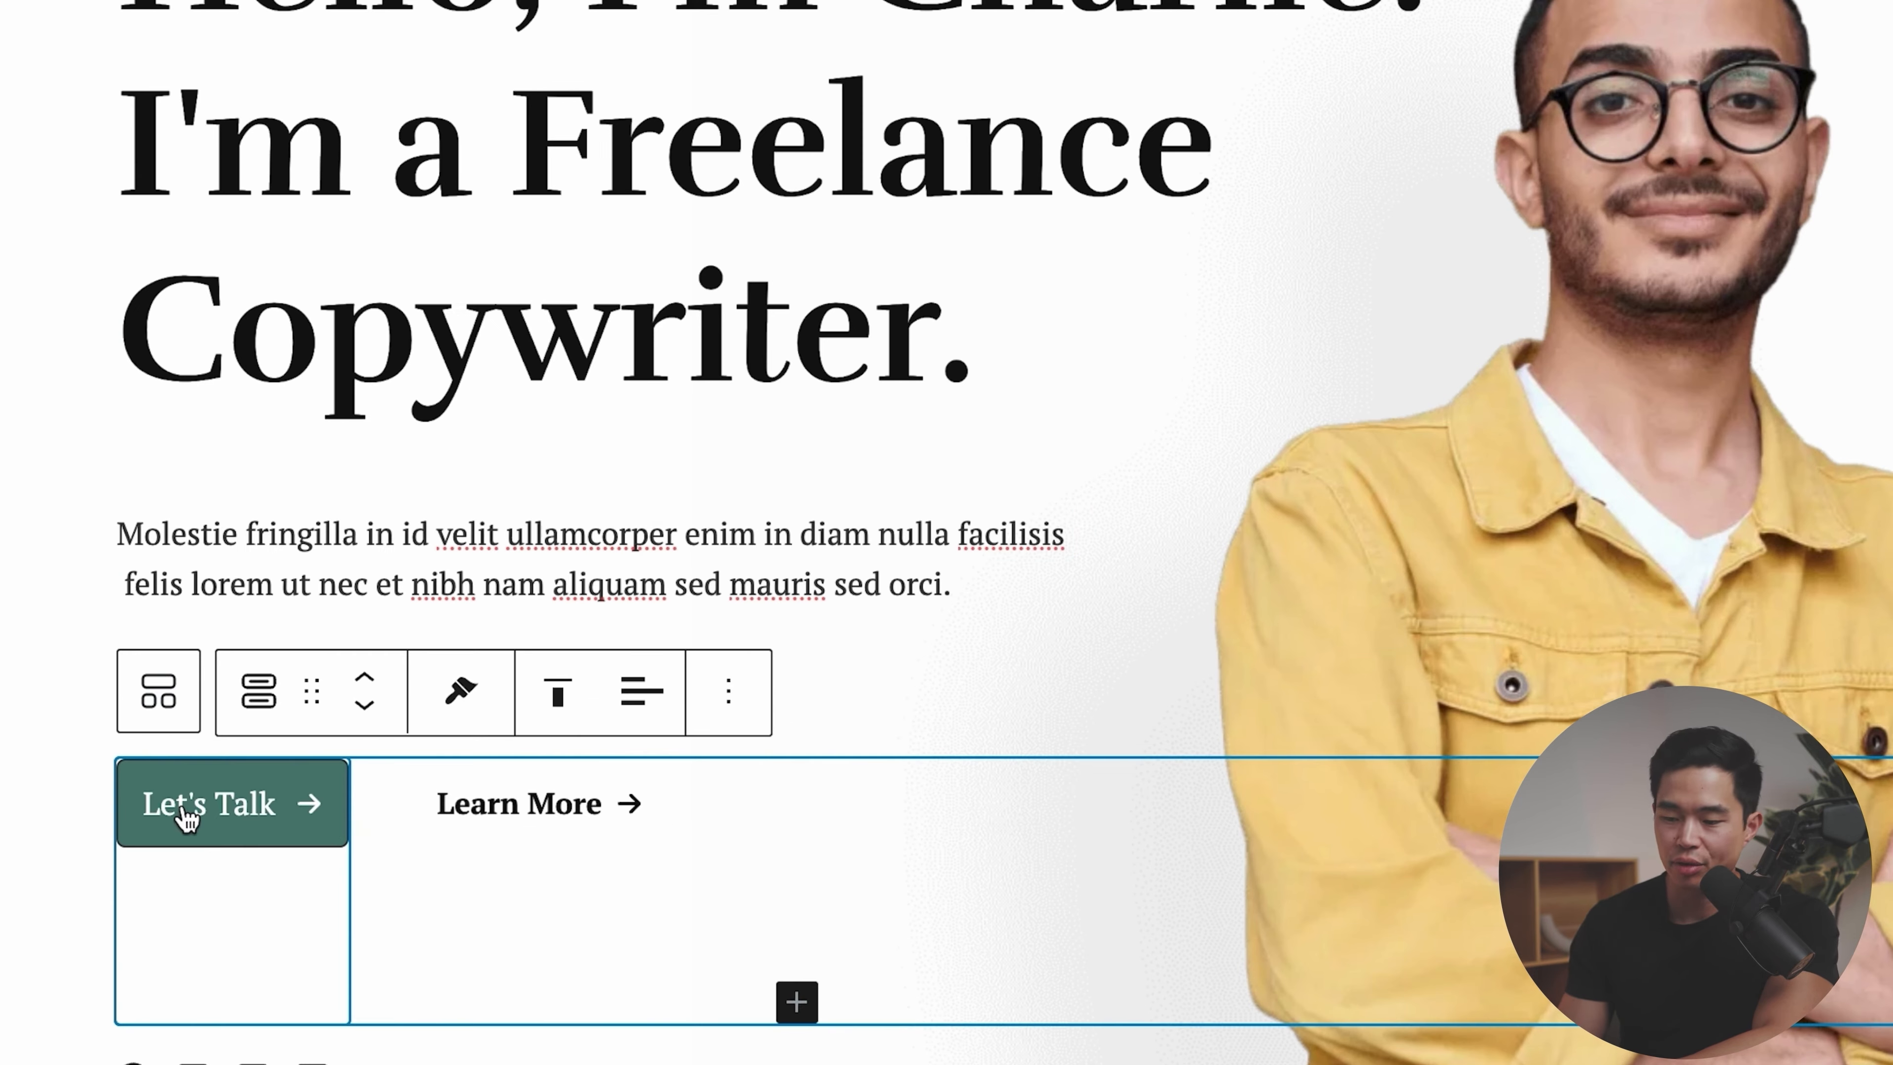
click(228, 816)
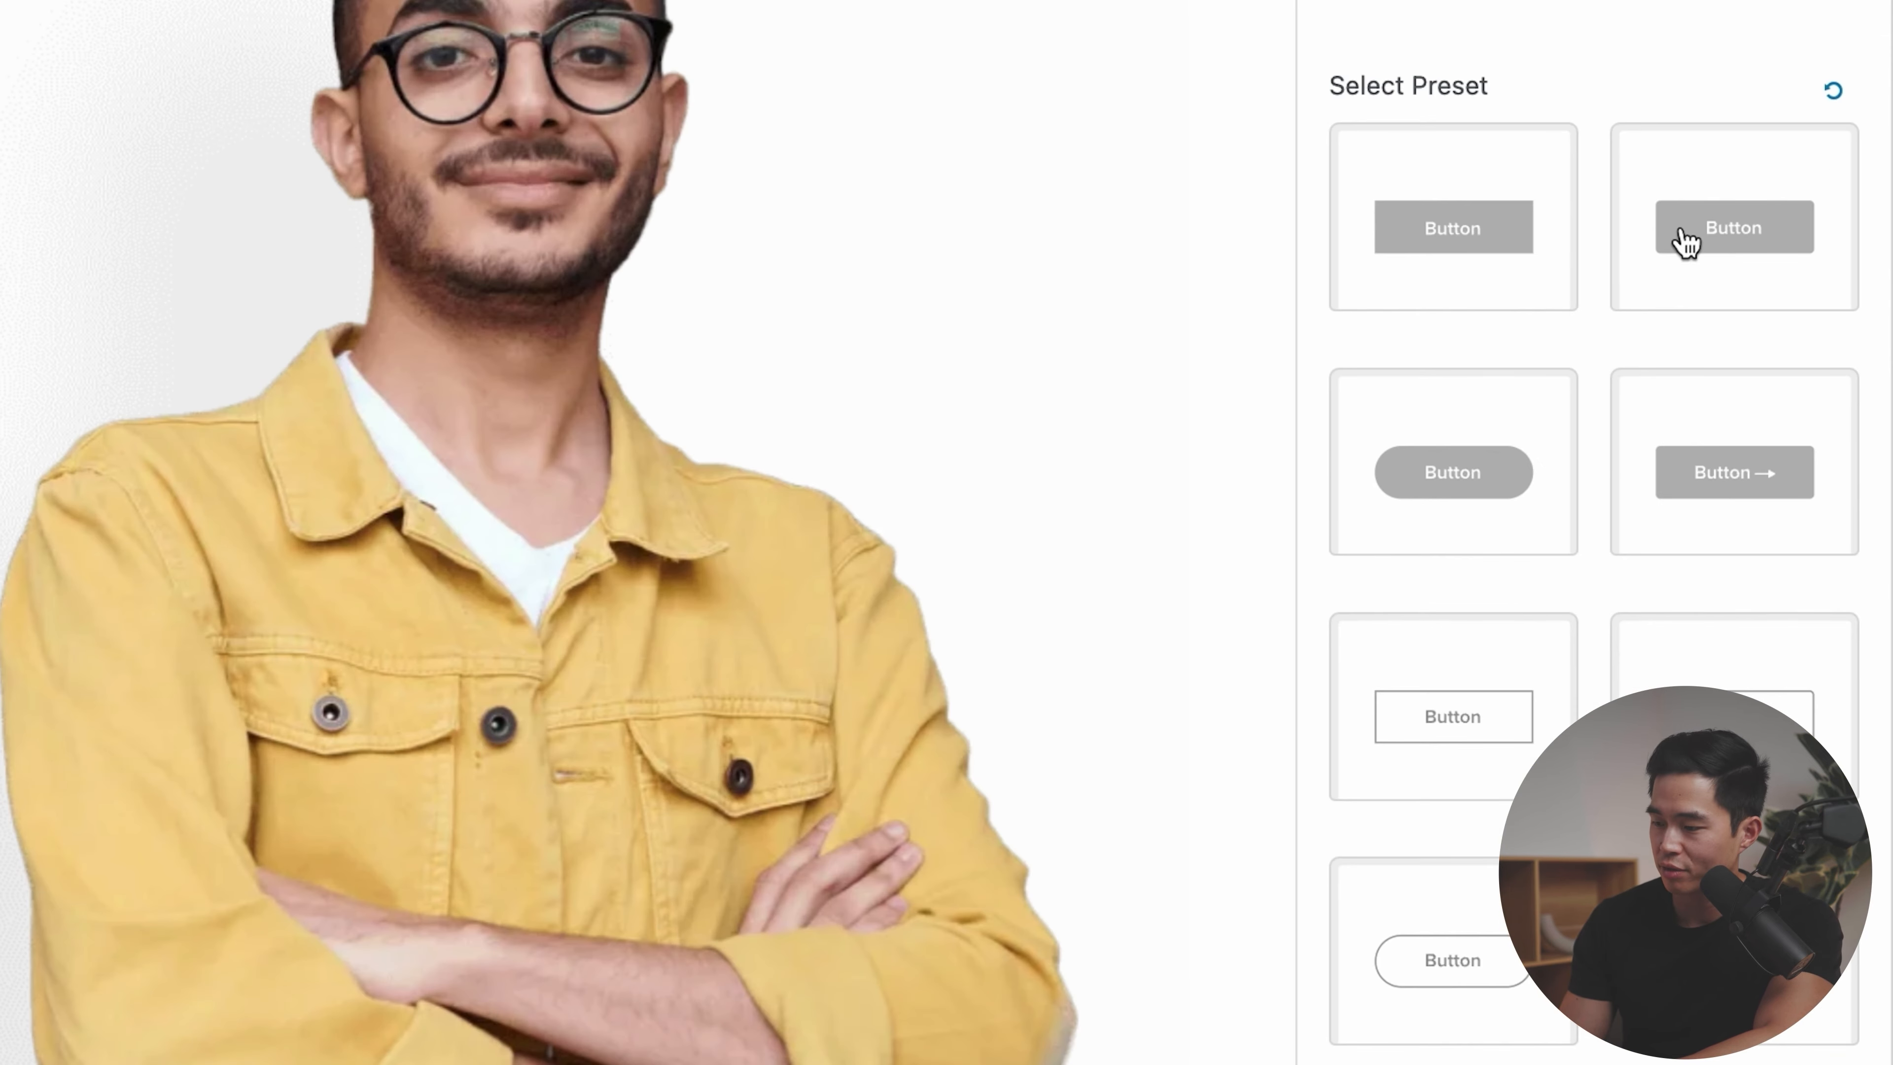
- Apply the filled pill-shaped preset to the Let's Talk and Learn More buttons
click(1493, 467)
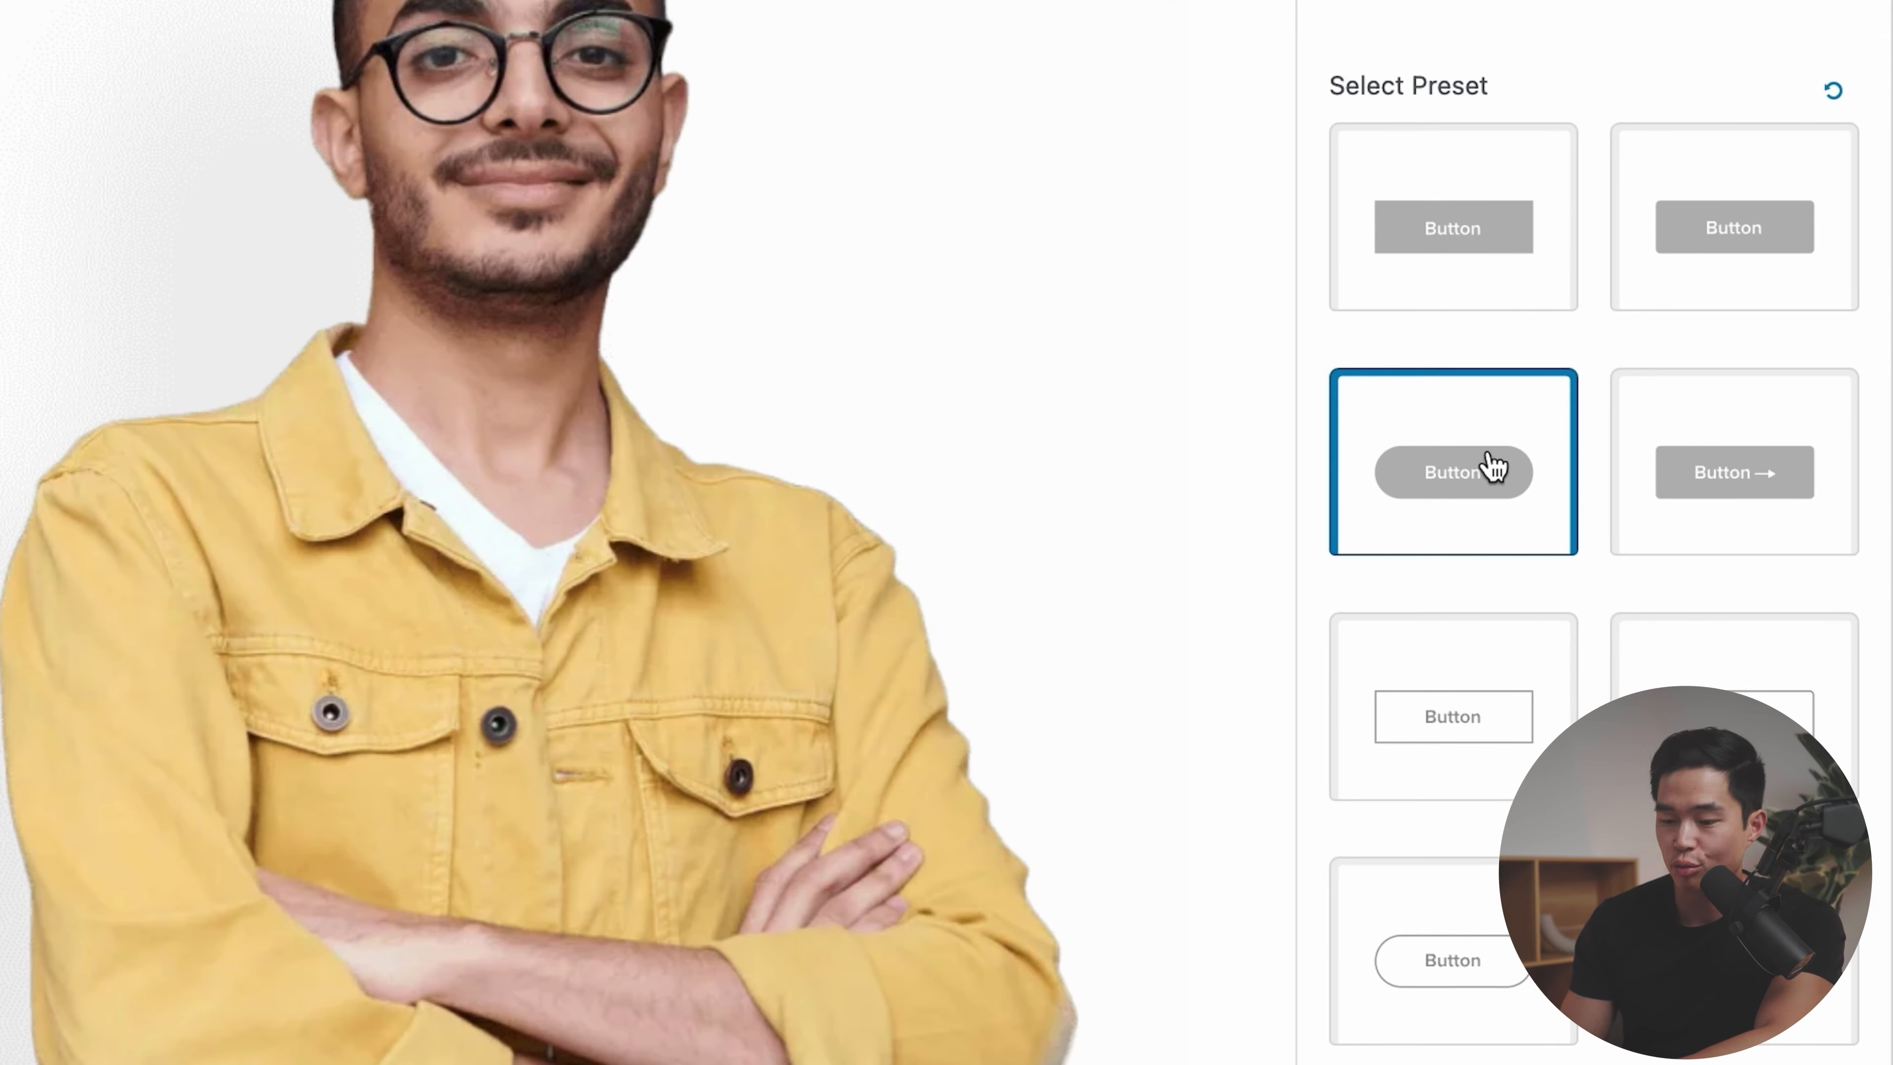
click(410, 595)
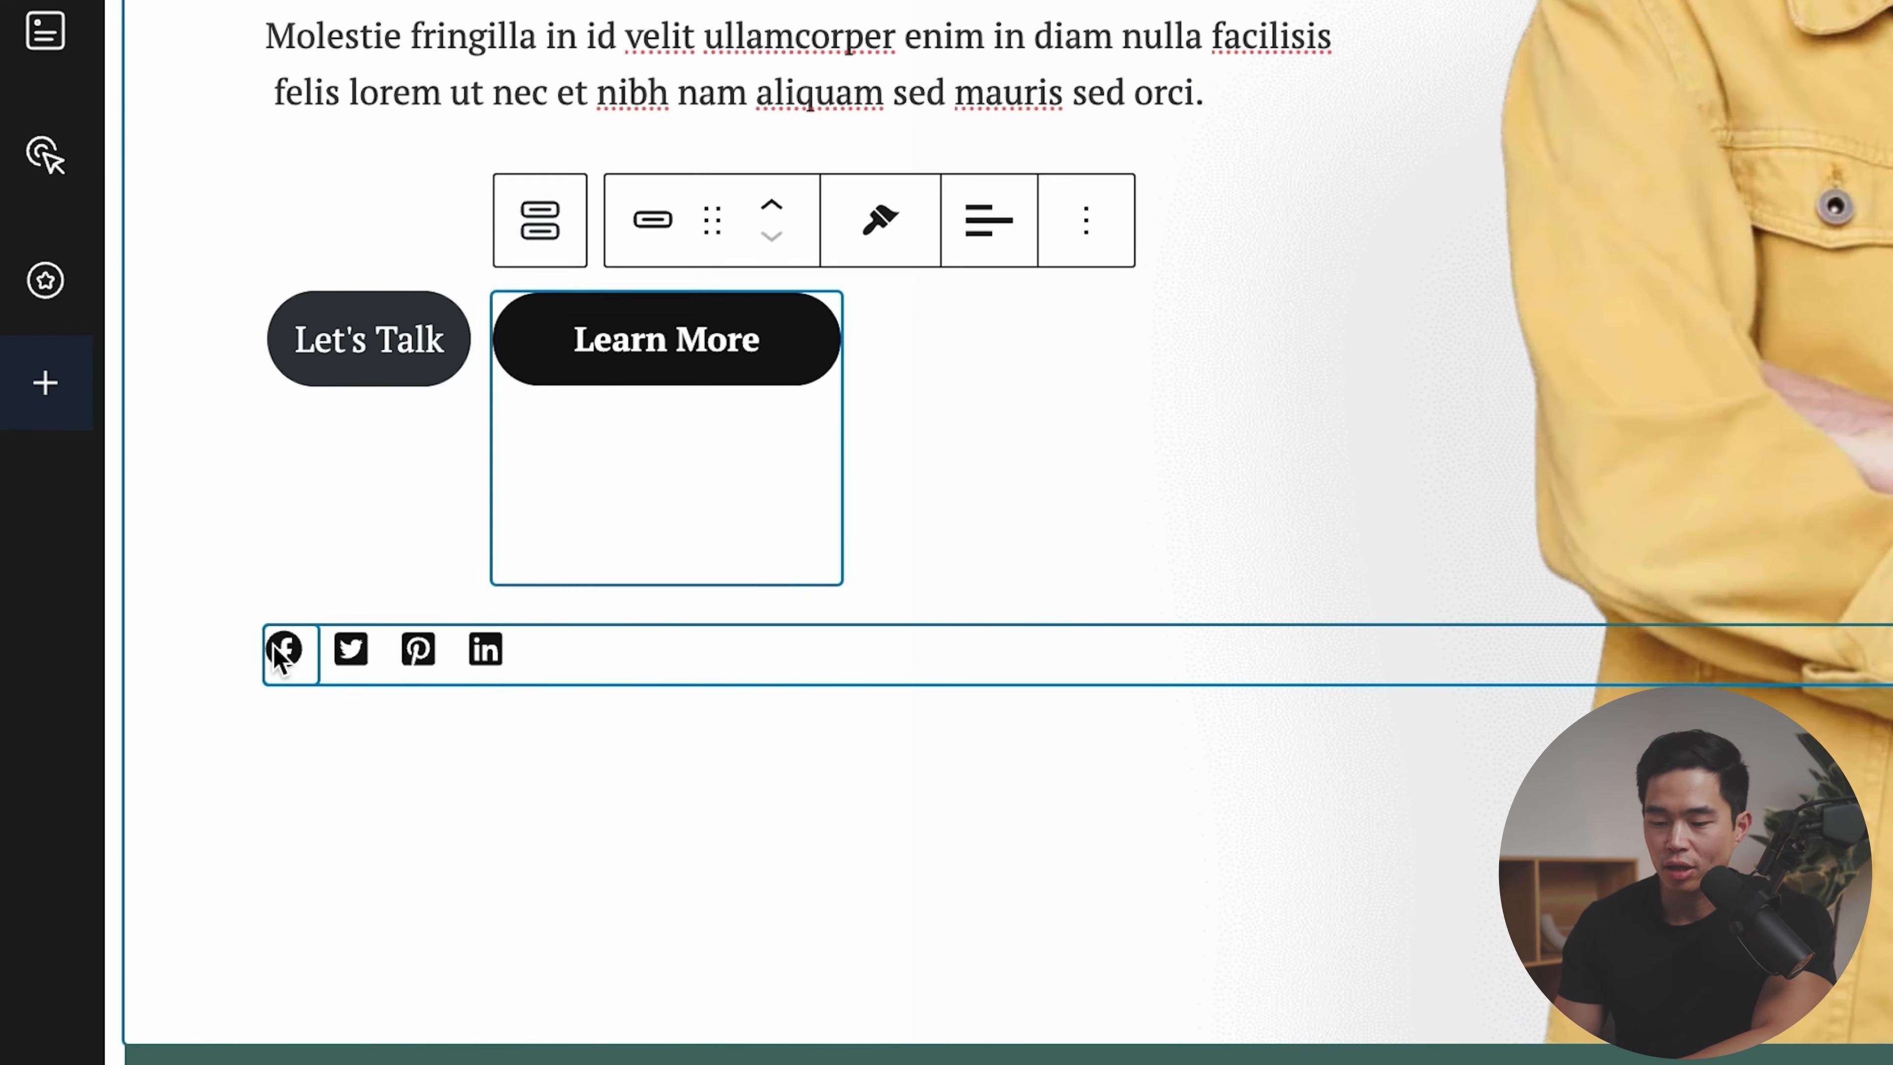
- Open the Facebook social icon's settings and browse the icon library for replacement icons
click(162, 762)
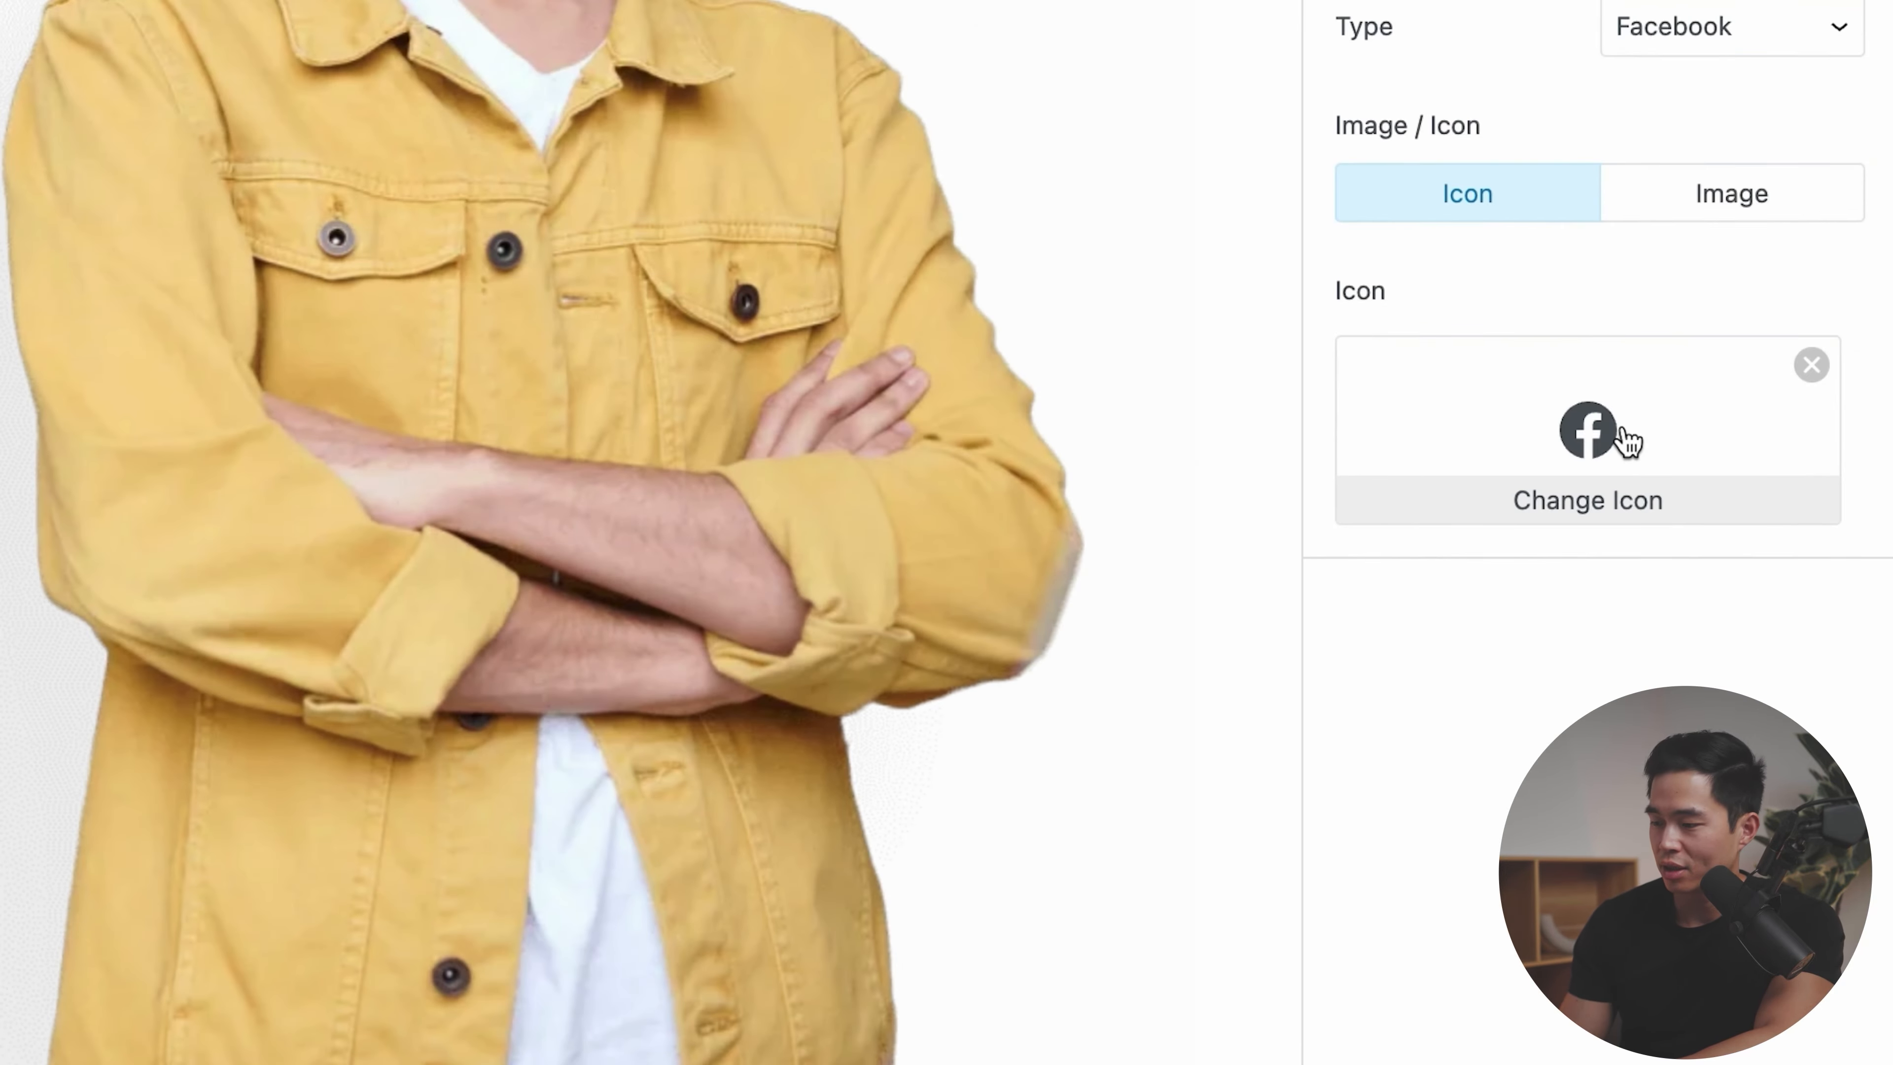
click(1626, 432)
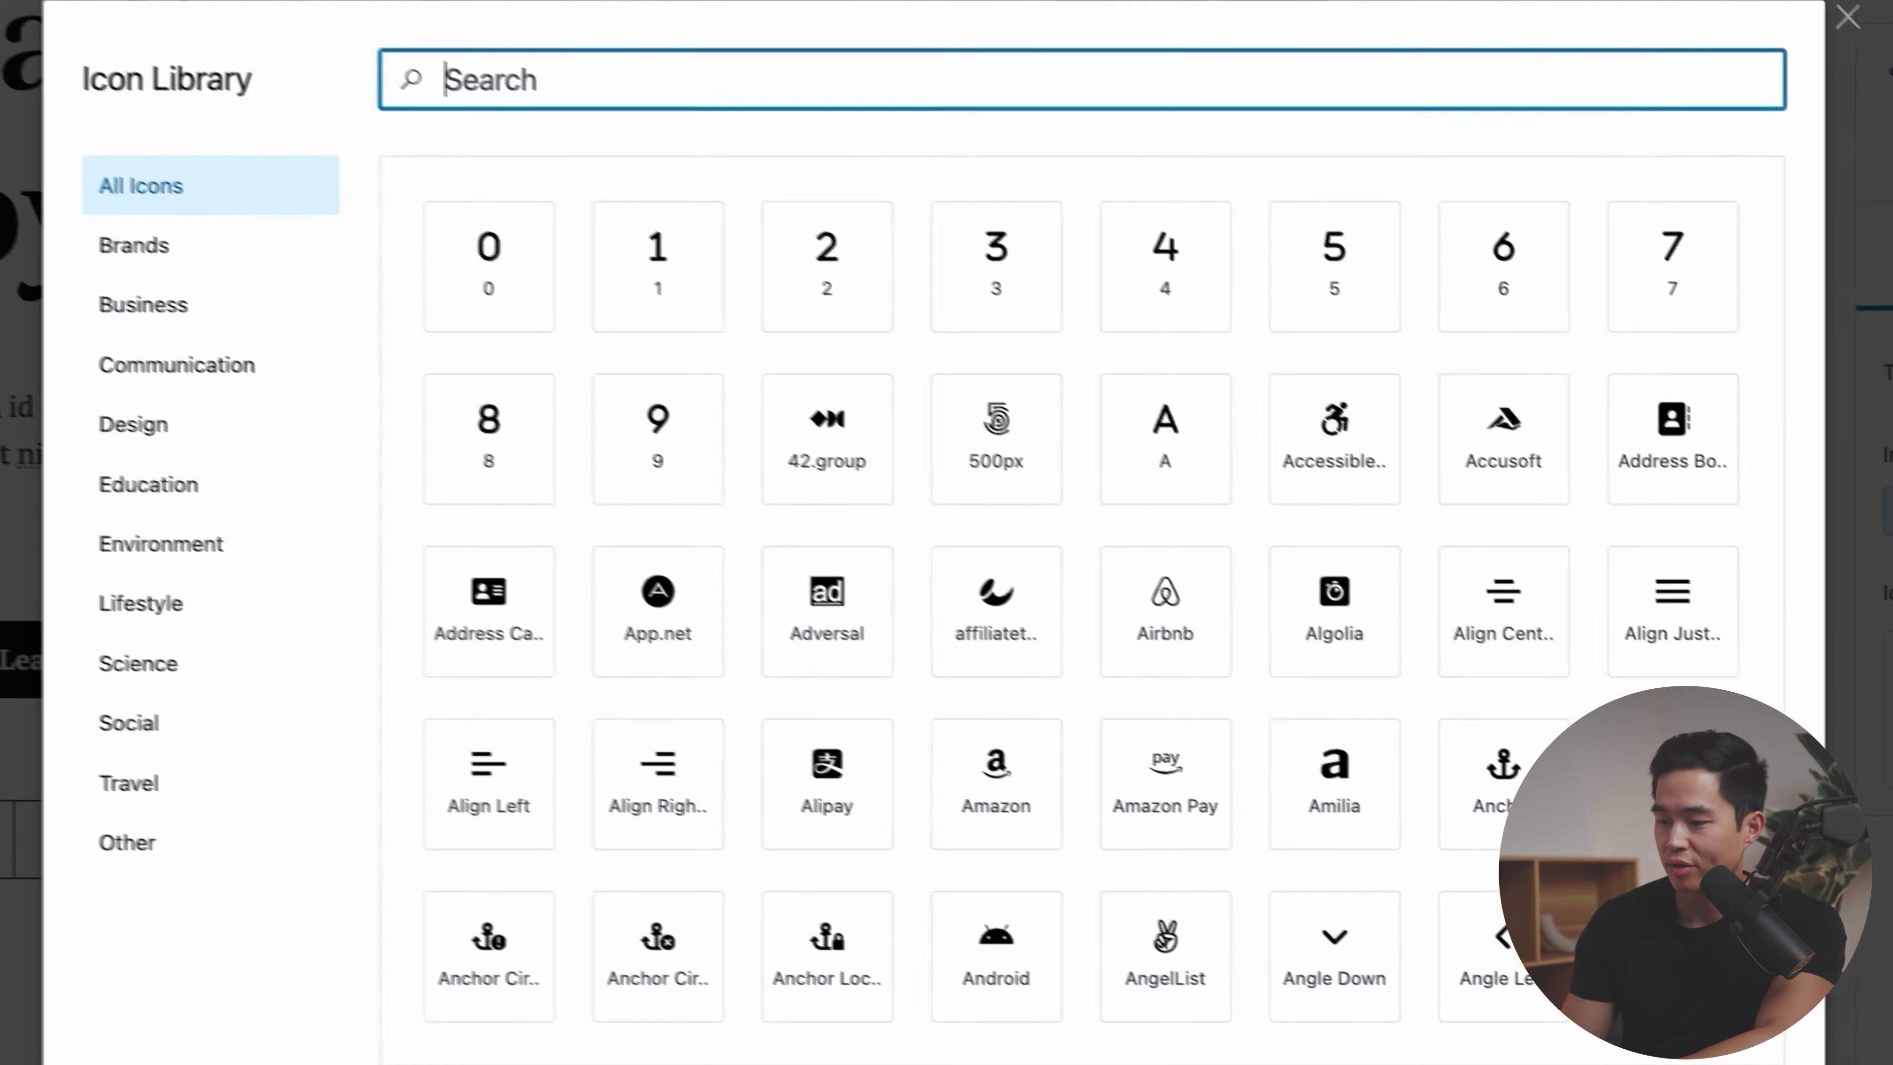
scroll(697, 369, down, 3)
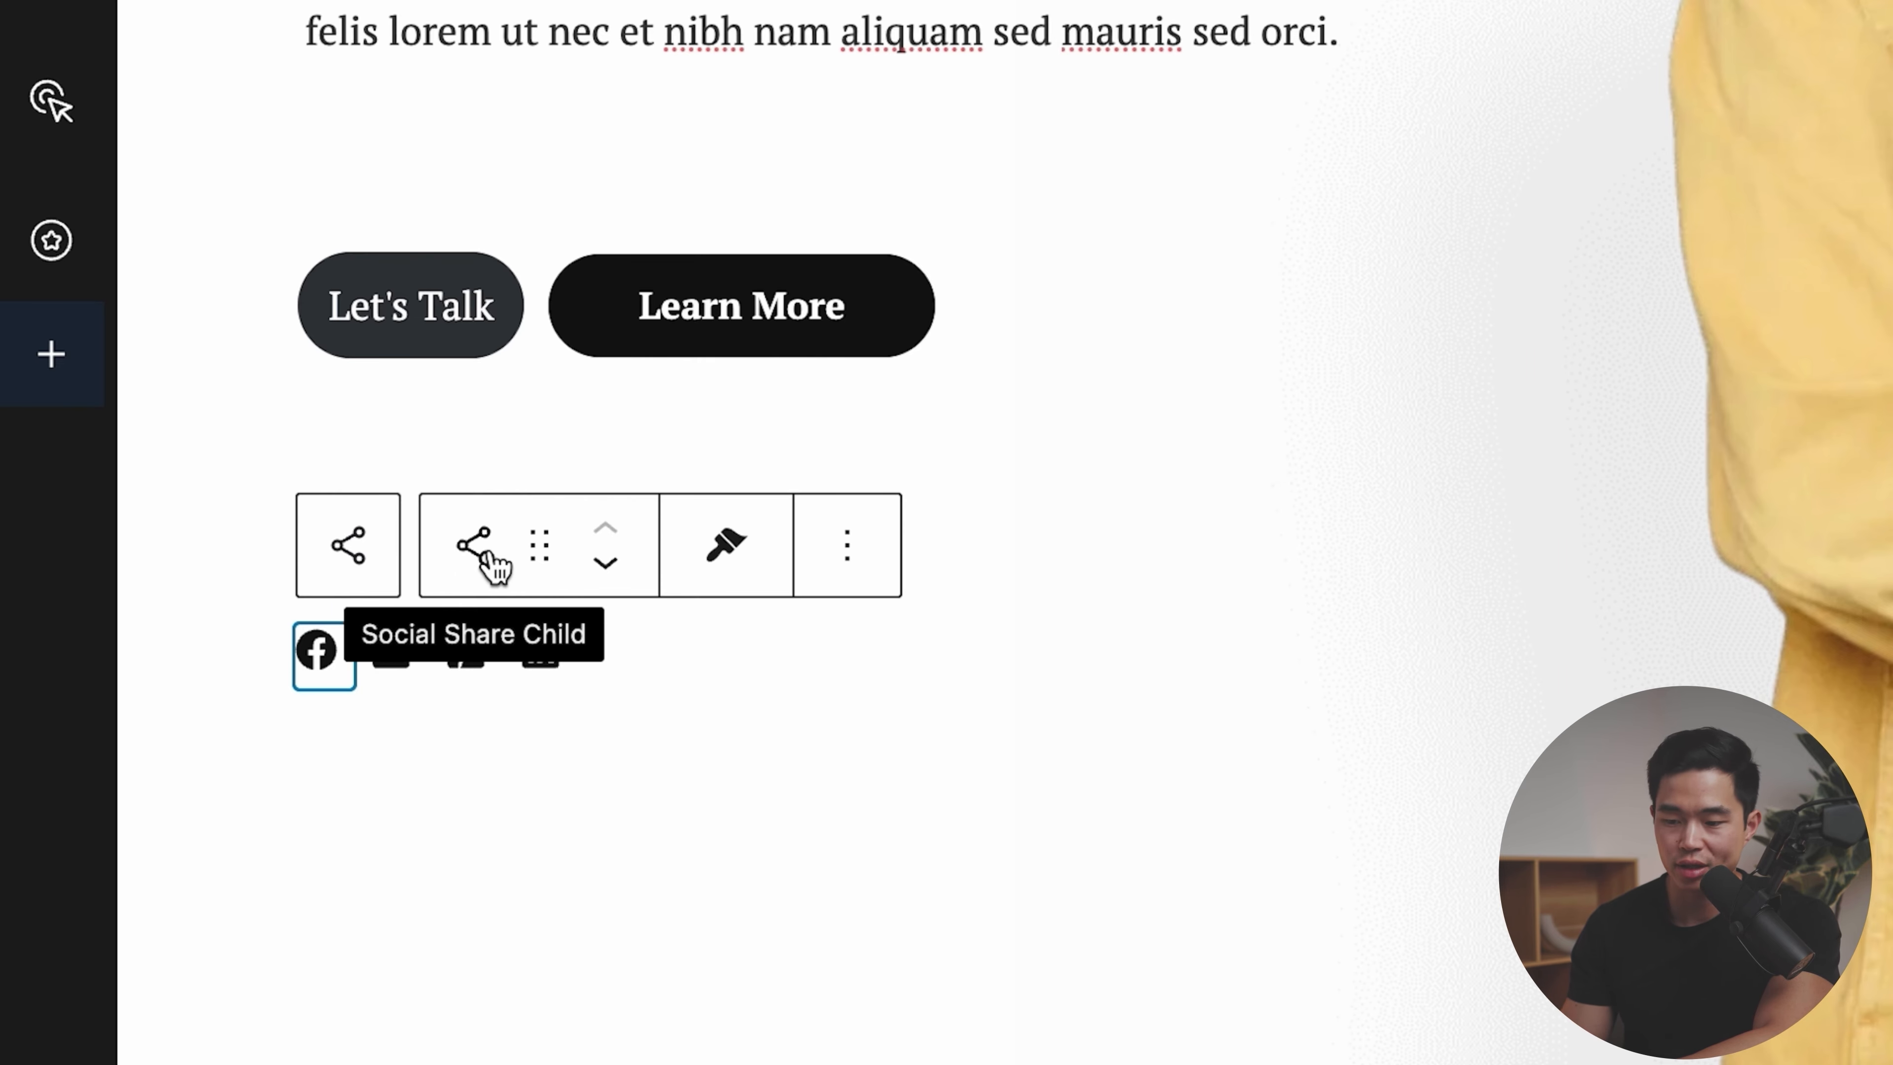
- Examine the hero container's width and height settings and the block types available to add to it
click(1065, 132)
scroll(1065, 131, down, 3)
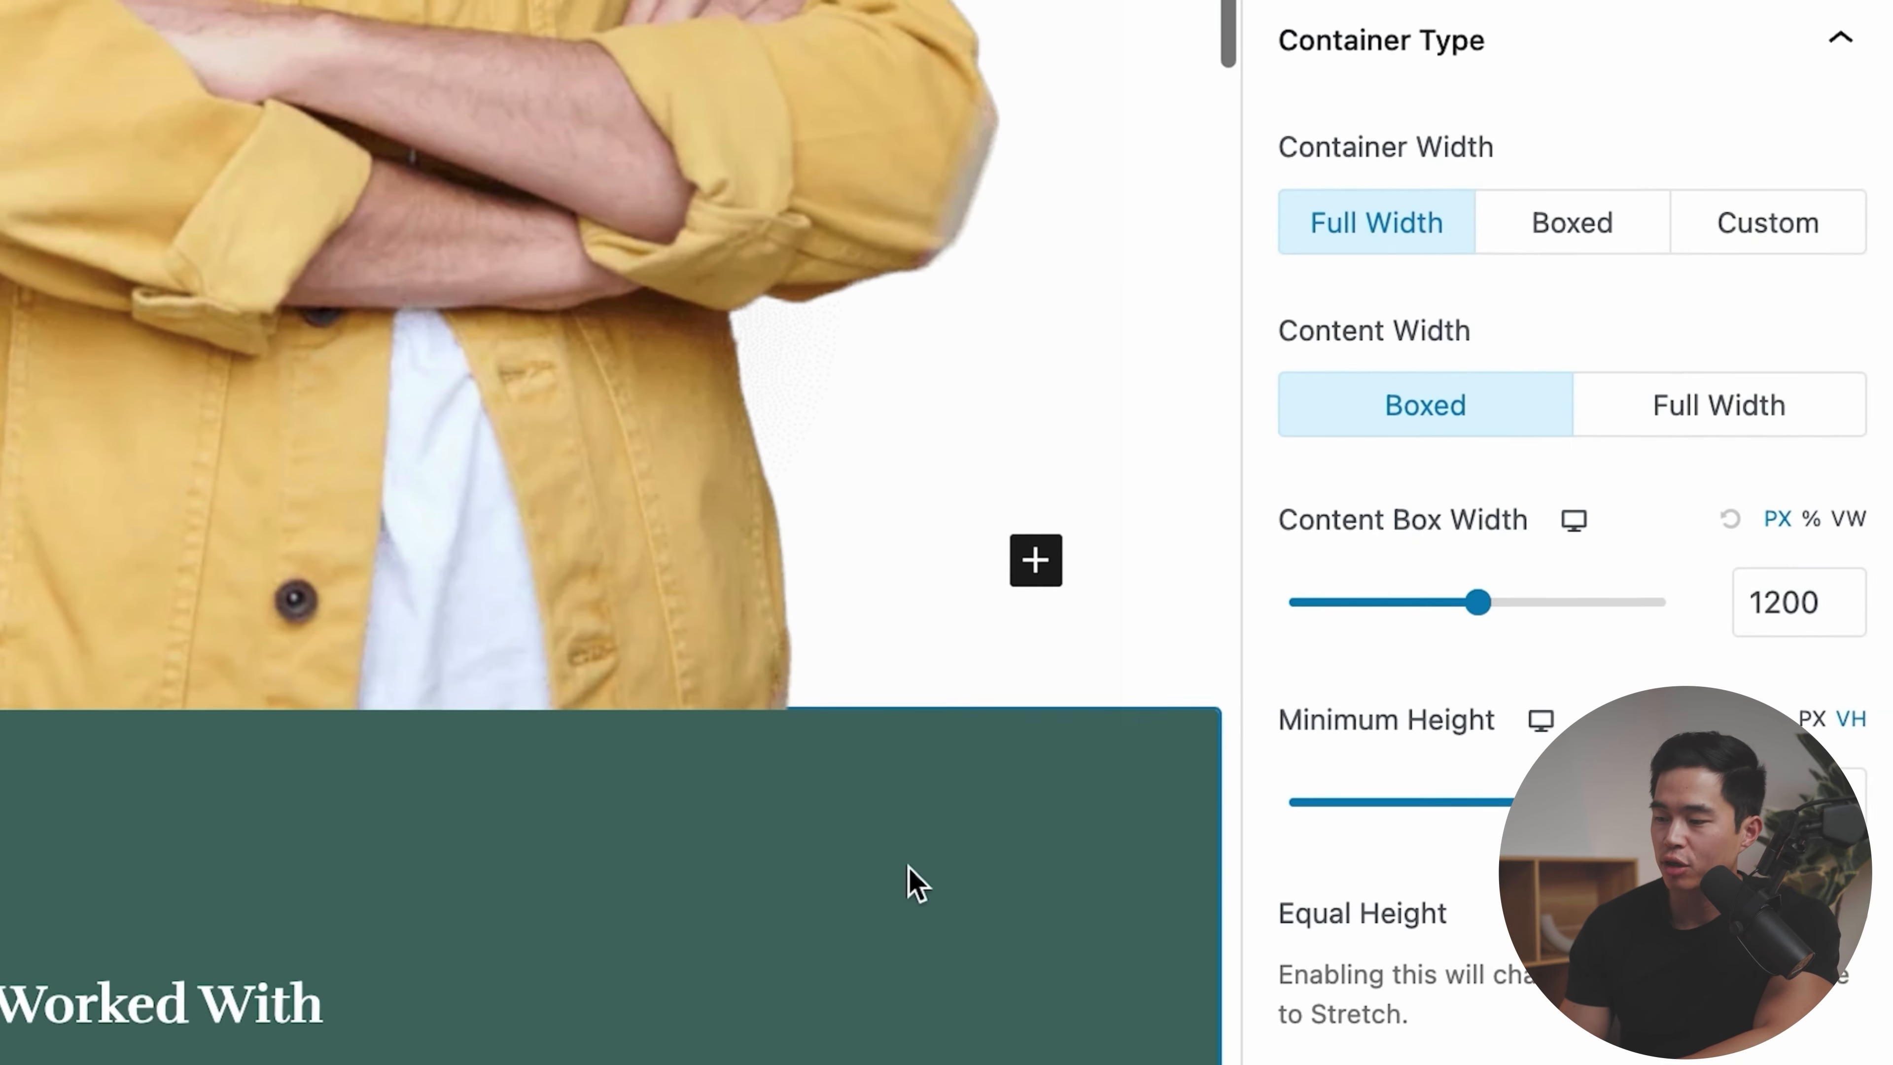
scroll(1339, 597, up, 3)
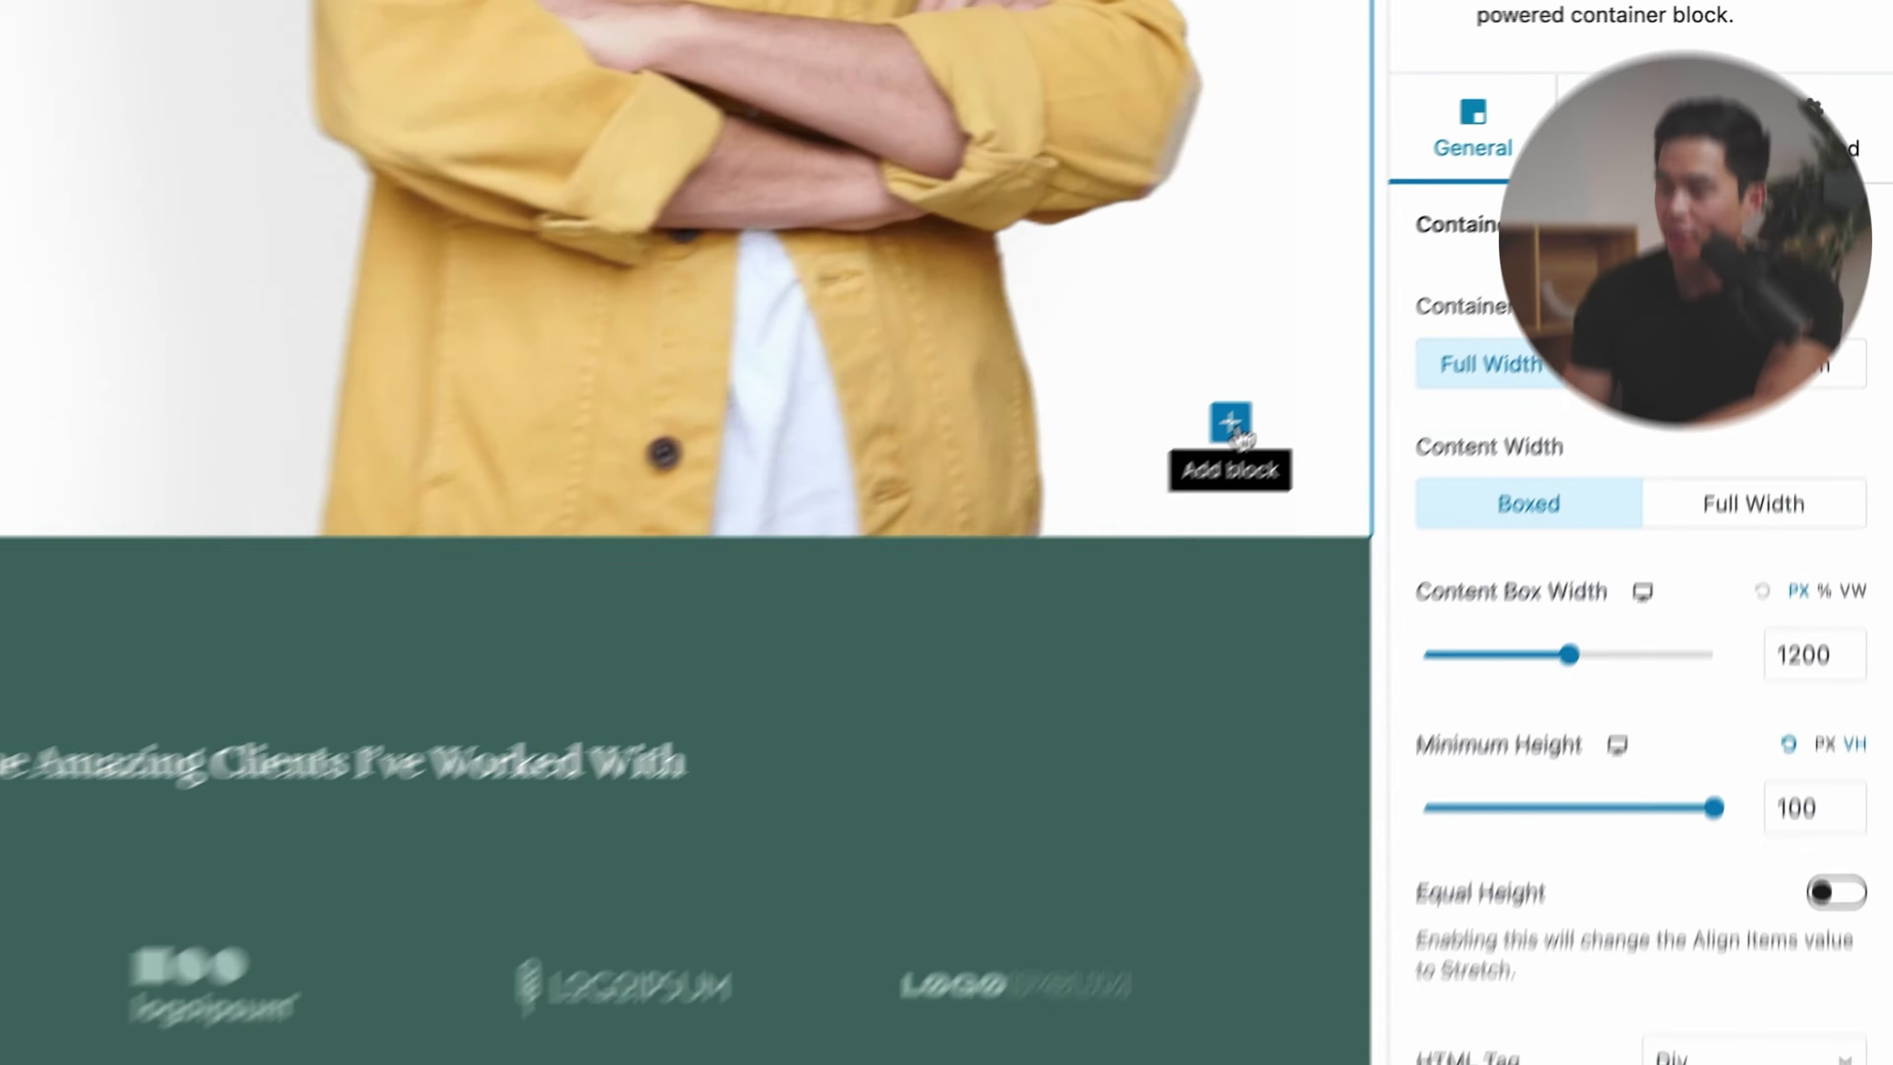
click(1055, 570)
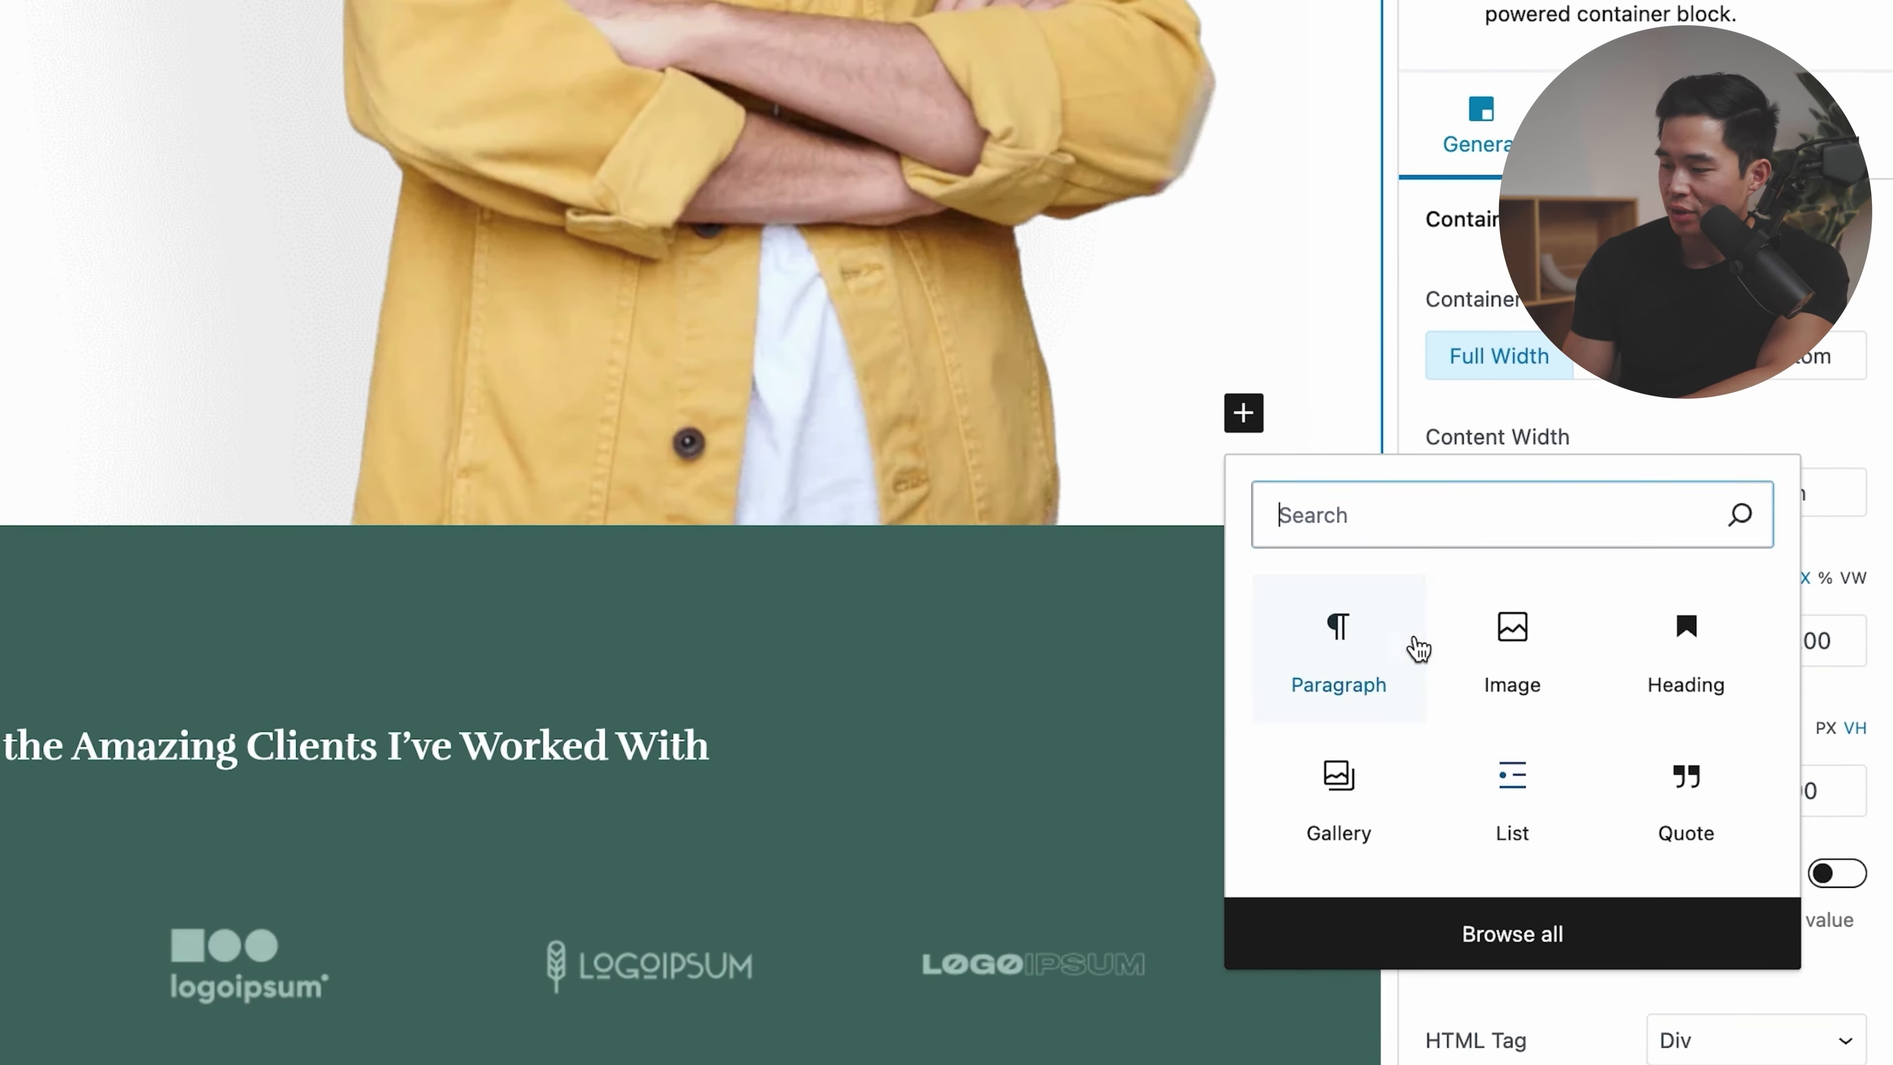
- Set the green clients section's minimum height to 216 px and open its background style options
click(1537, 666)
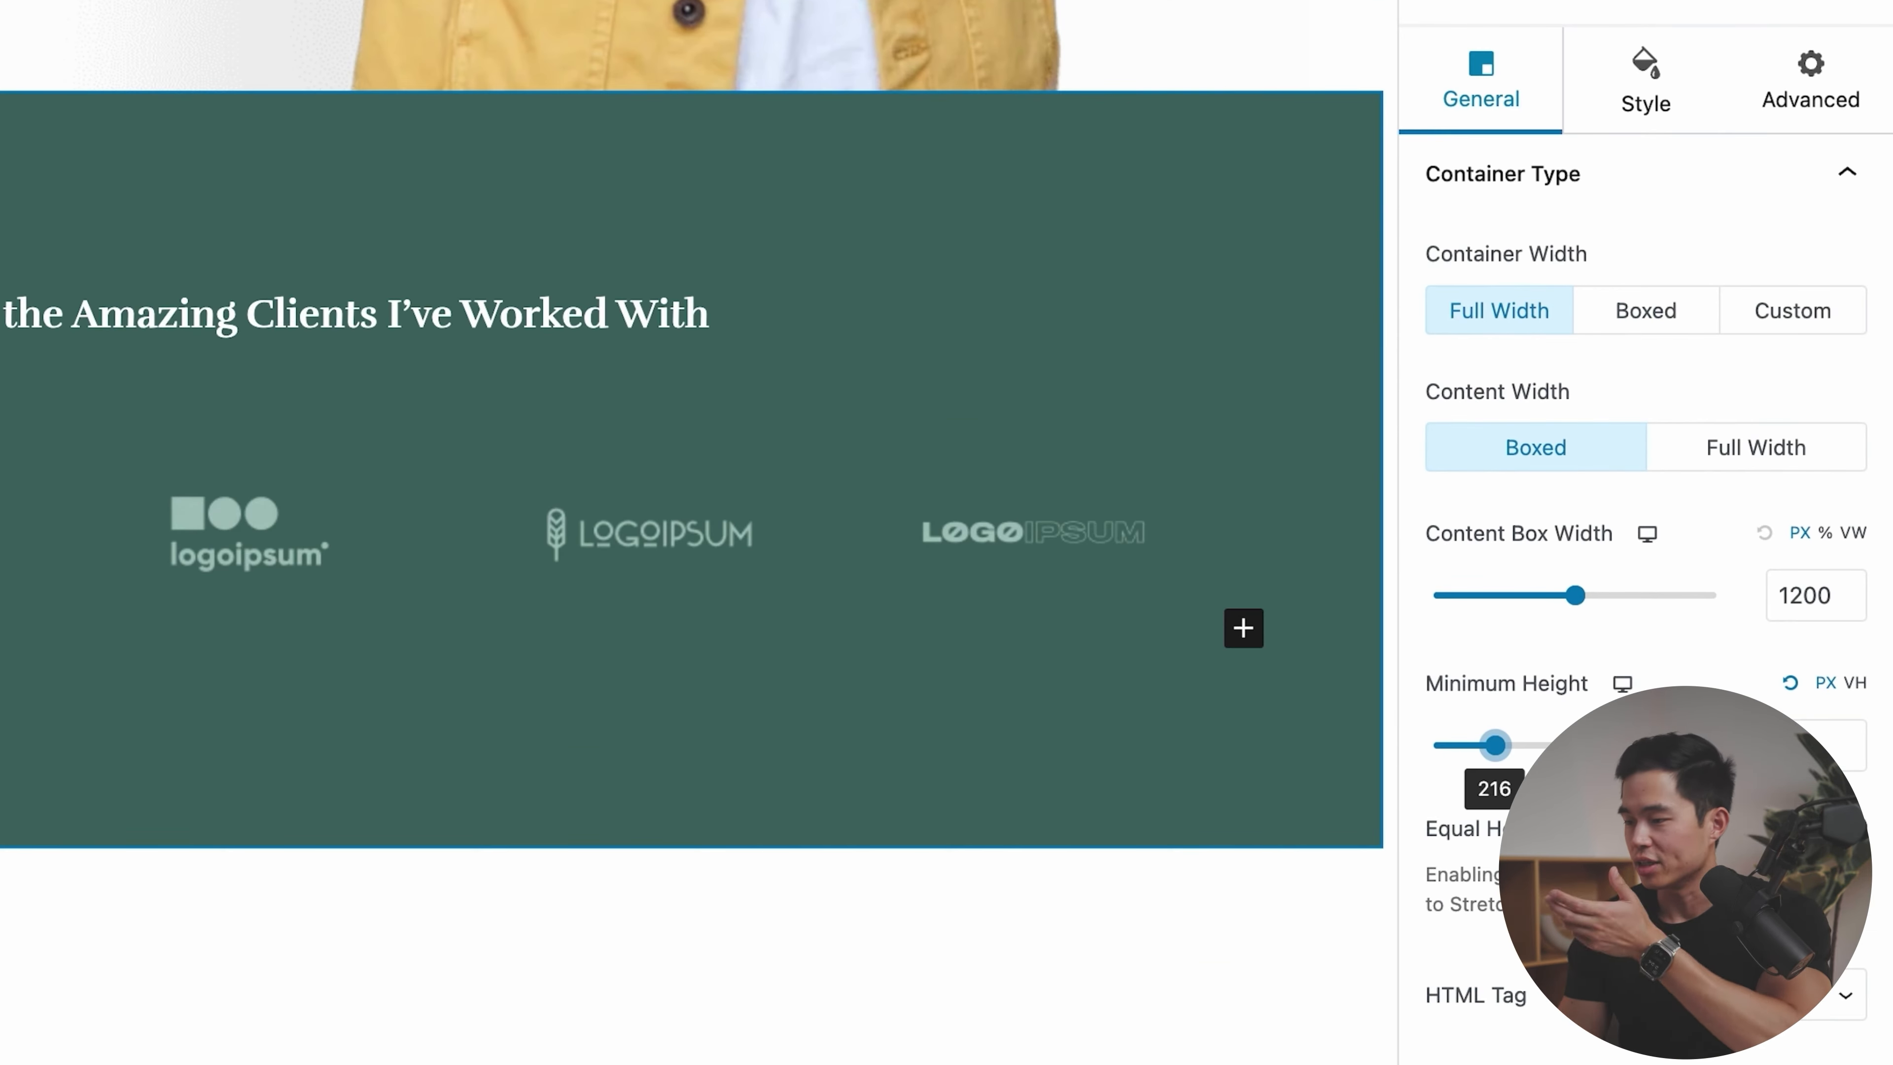
click(1675, 104)
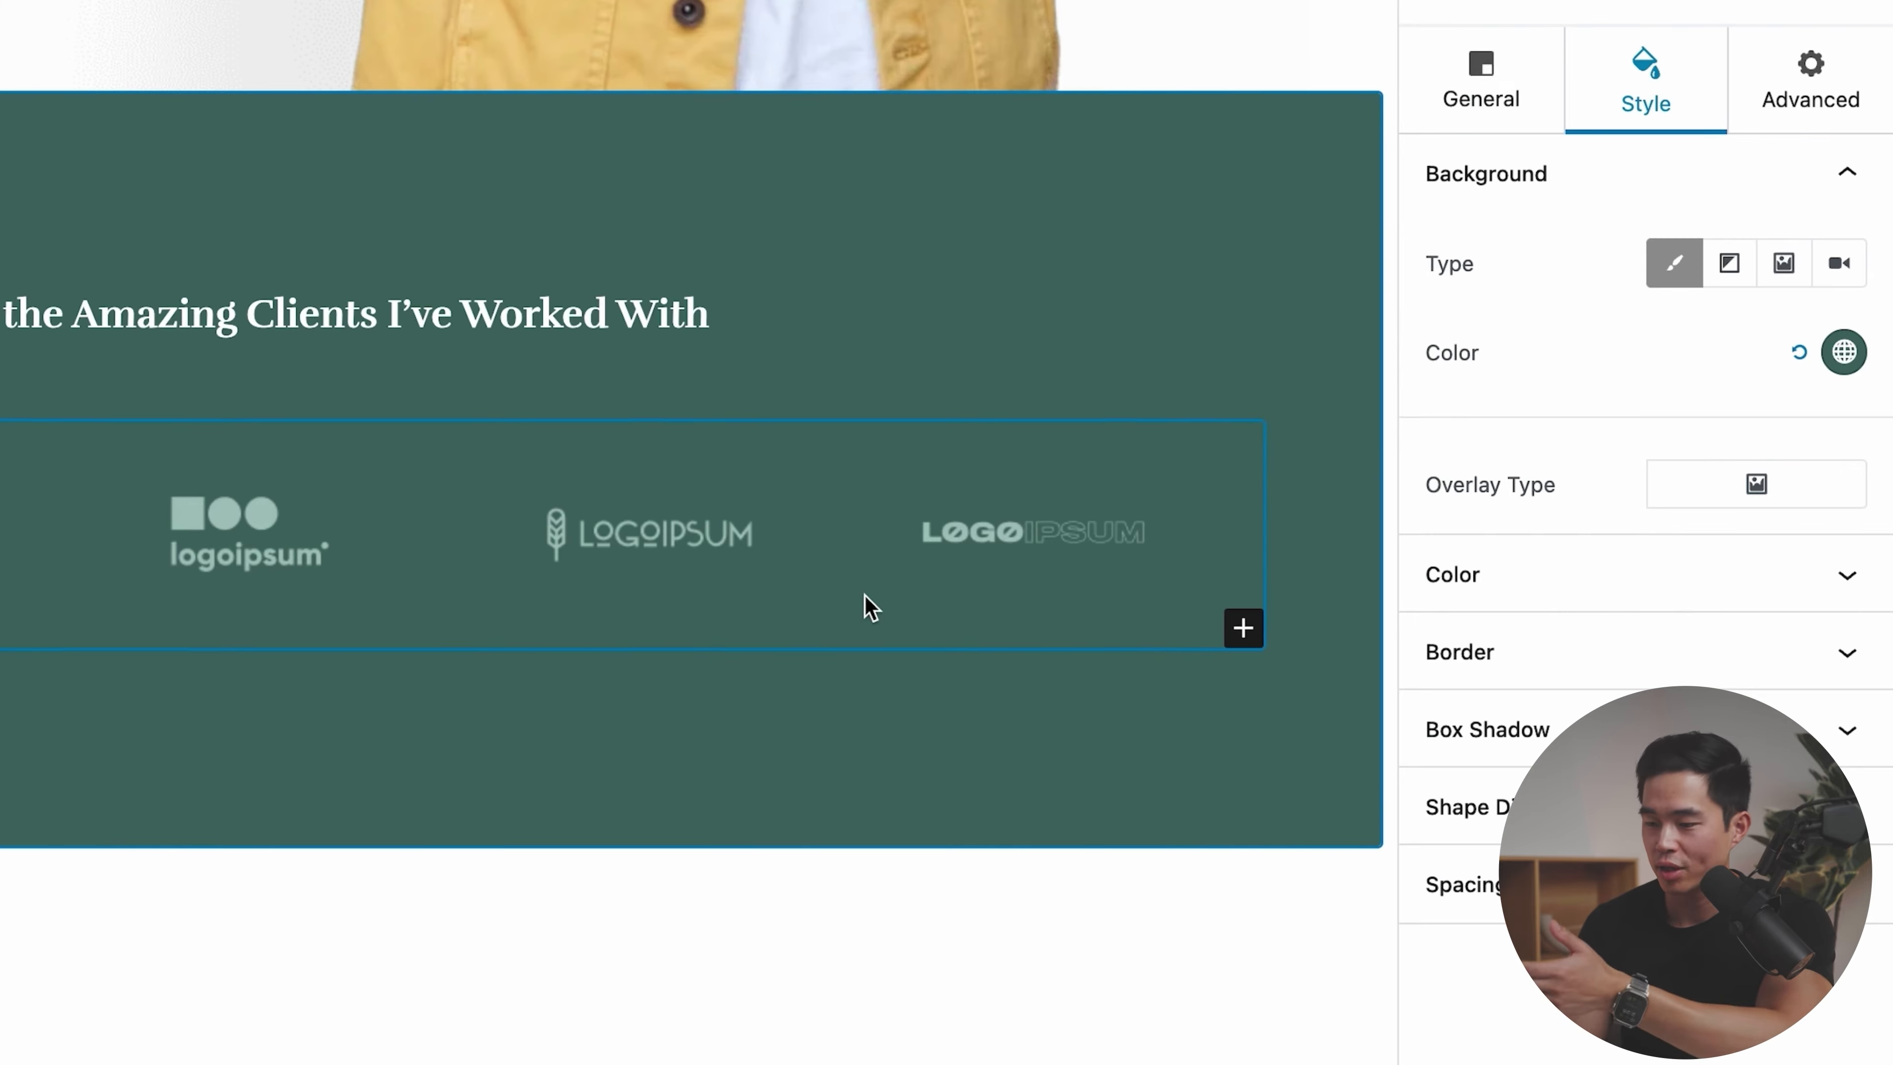
- Delete the Services section below the clients section on the Home page
scroll(866, 605, down, 5)
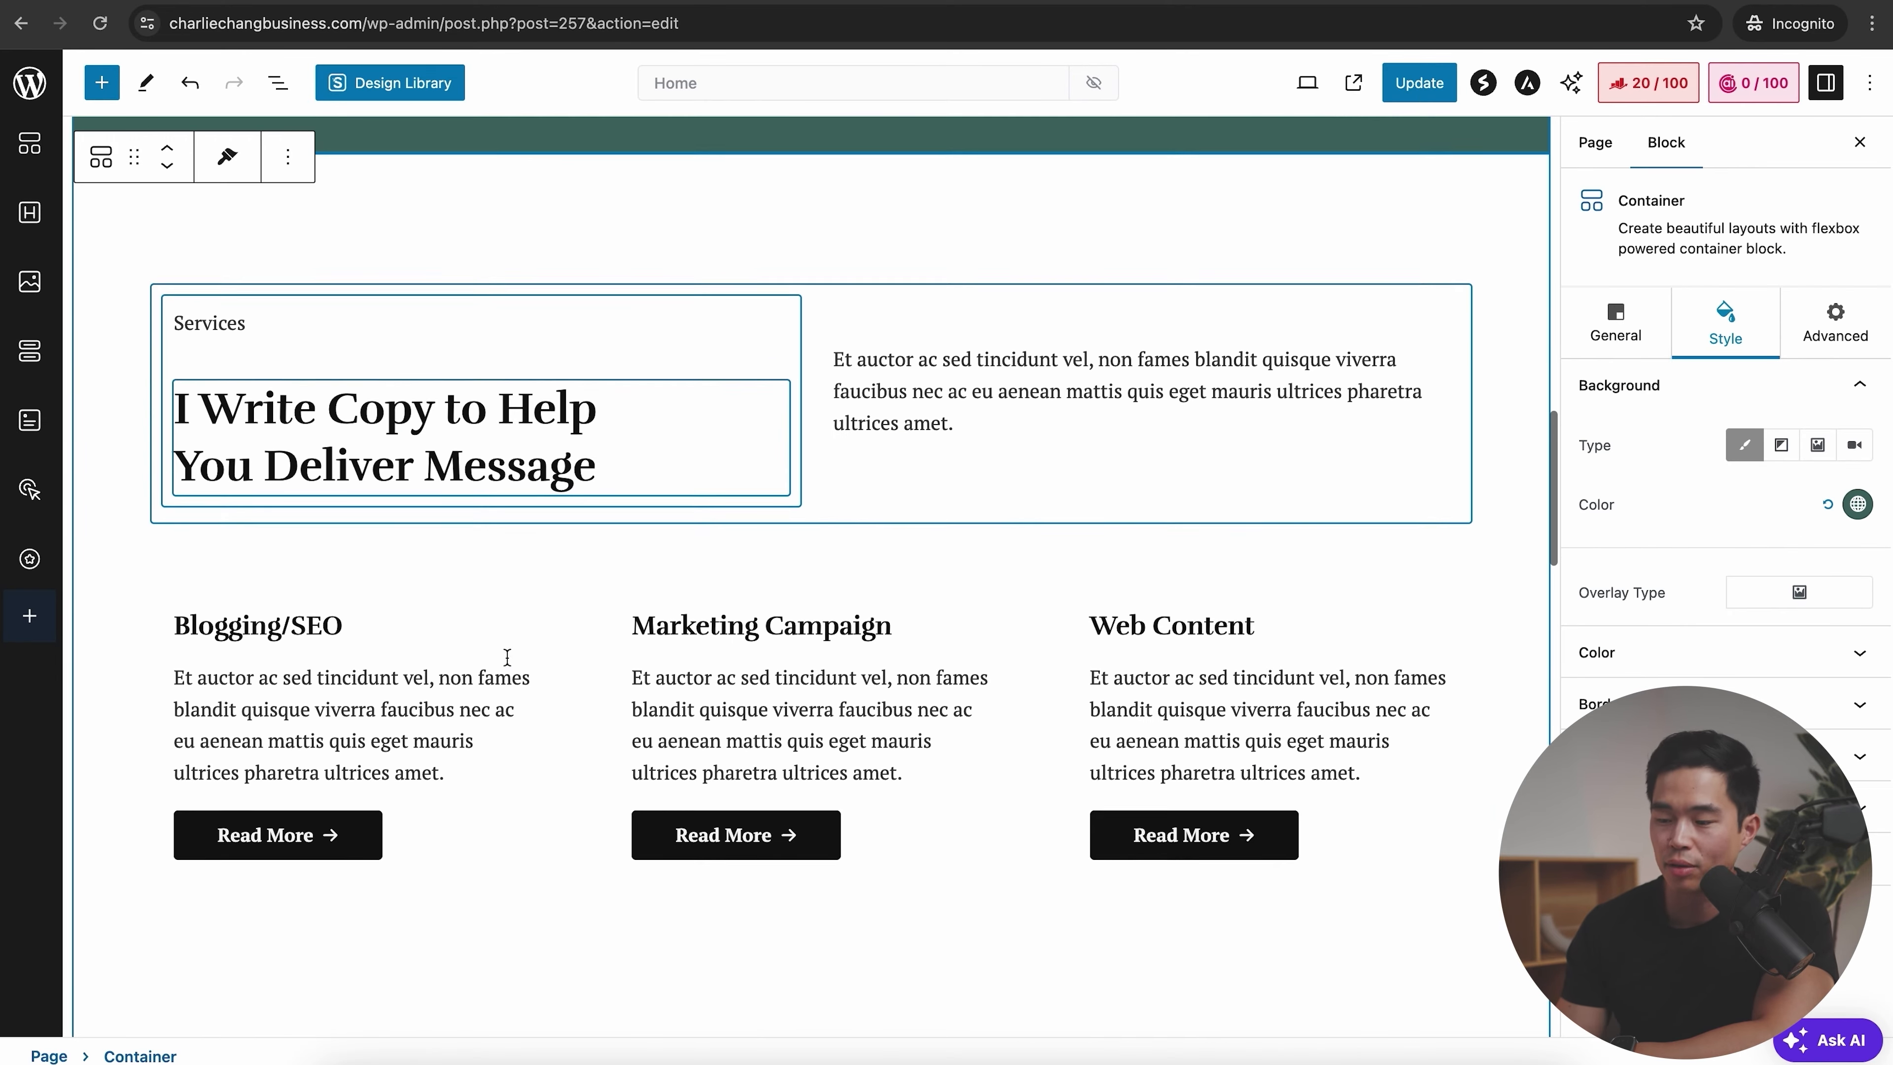
scroll(506, 656, down, 1)
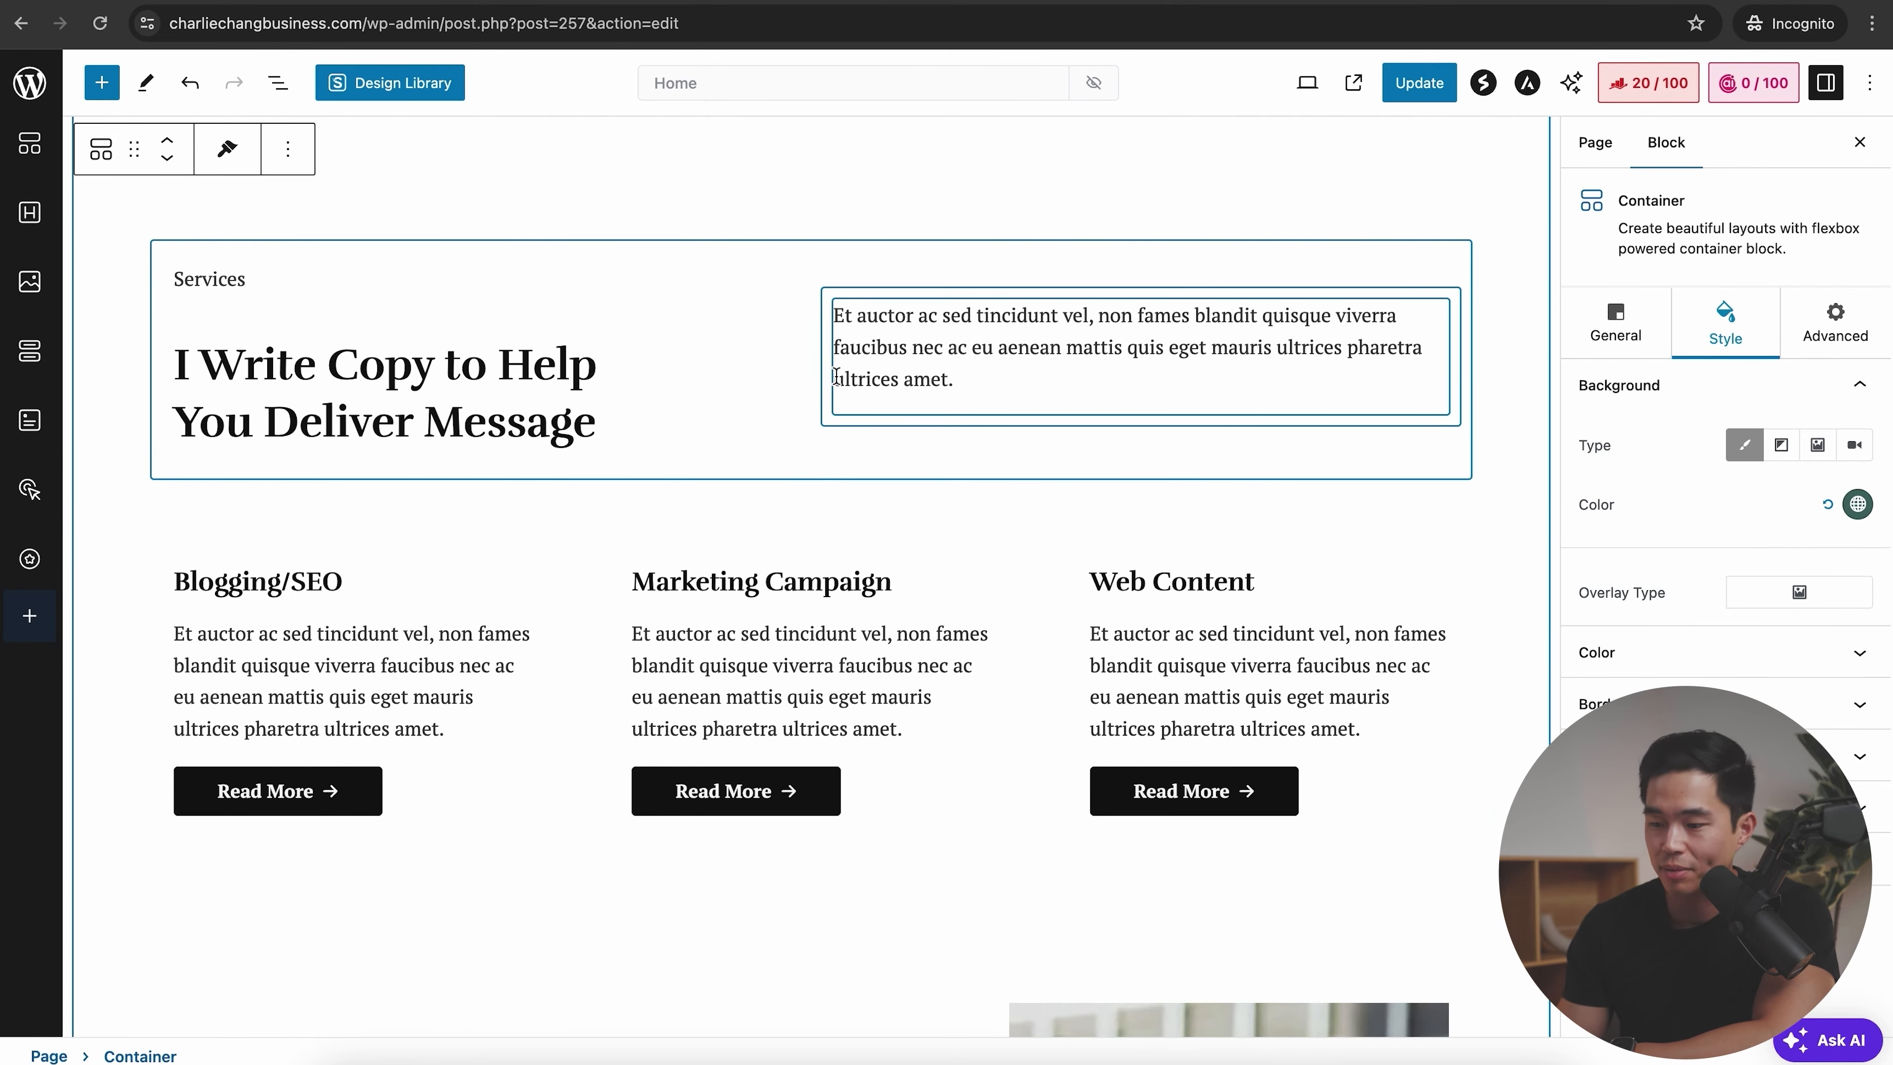
scroll(444, 507, up, 4)
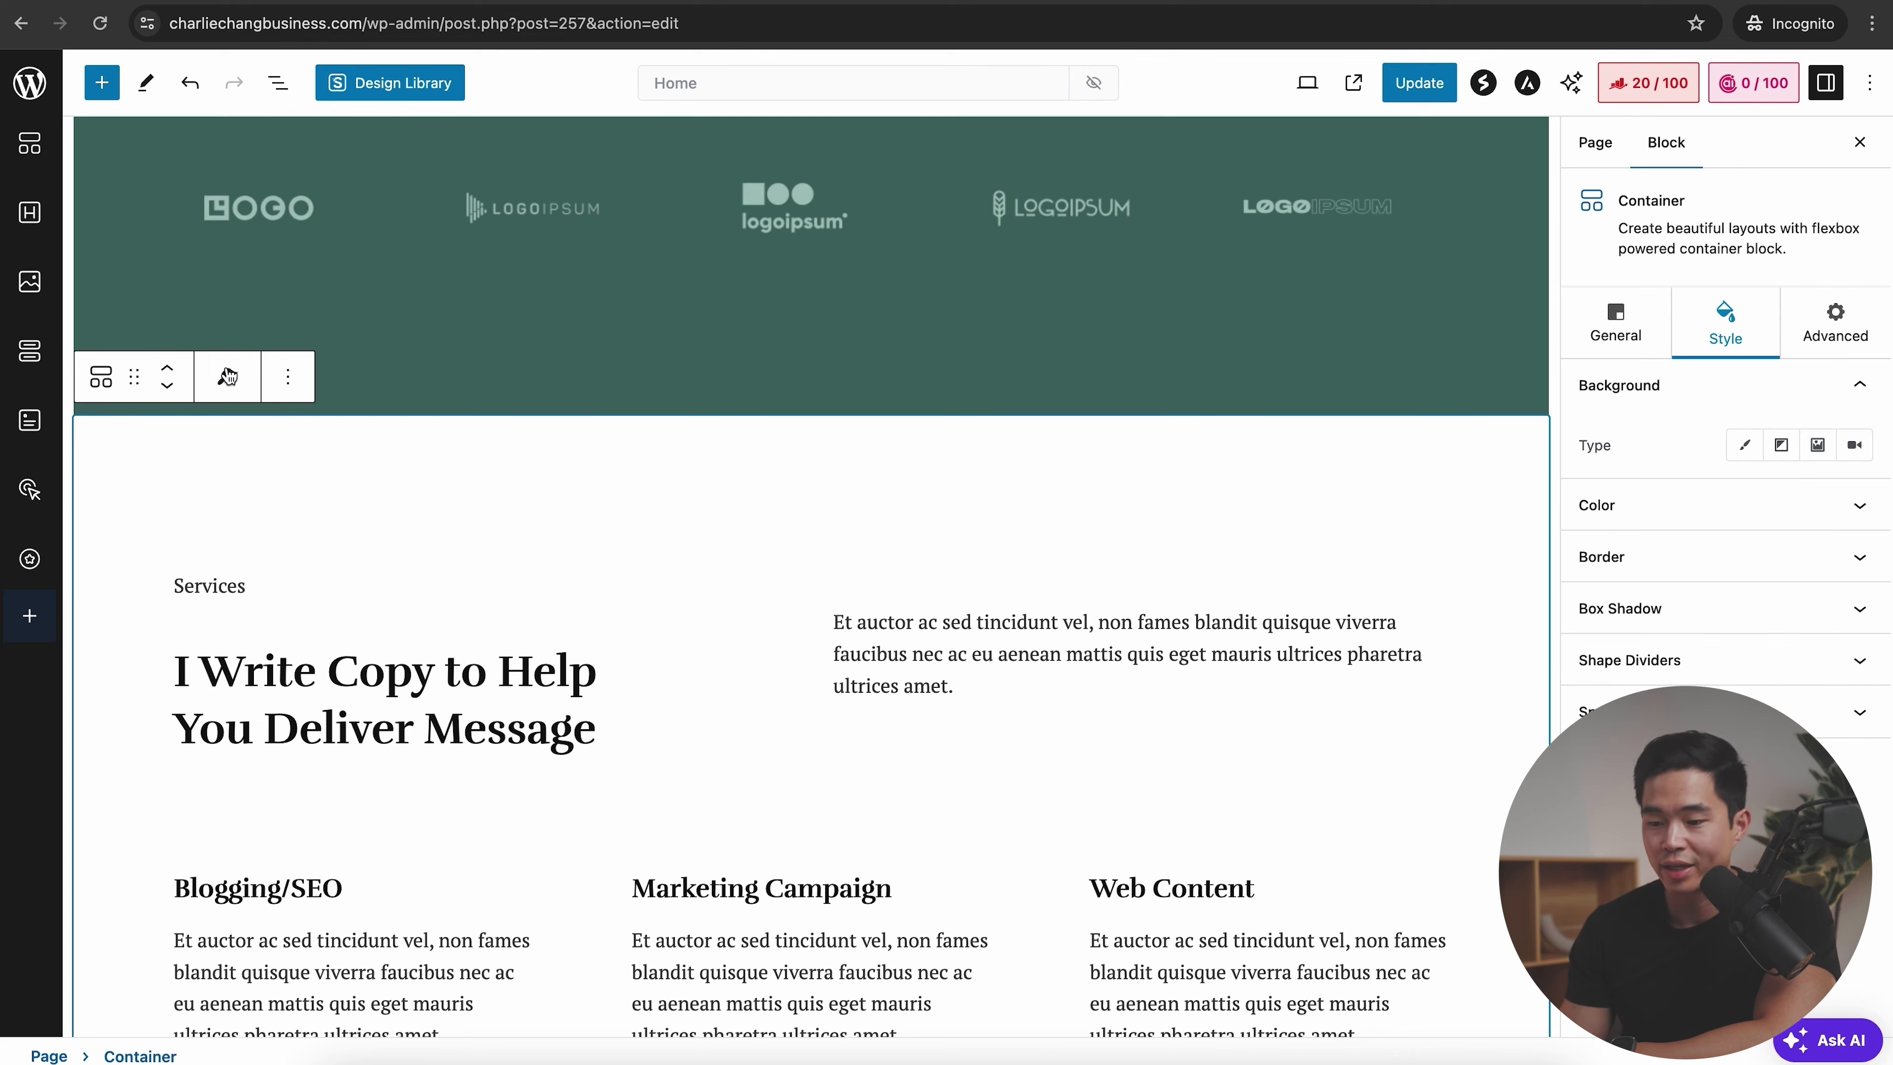
click(288, 377)
click(403, 893)
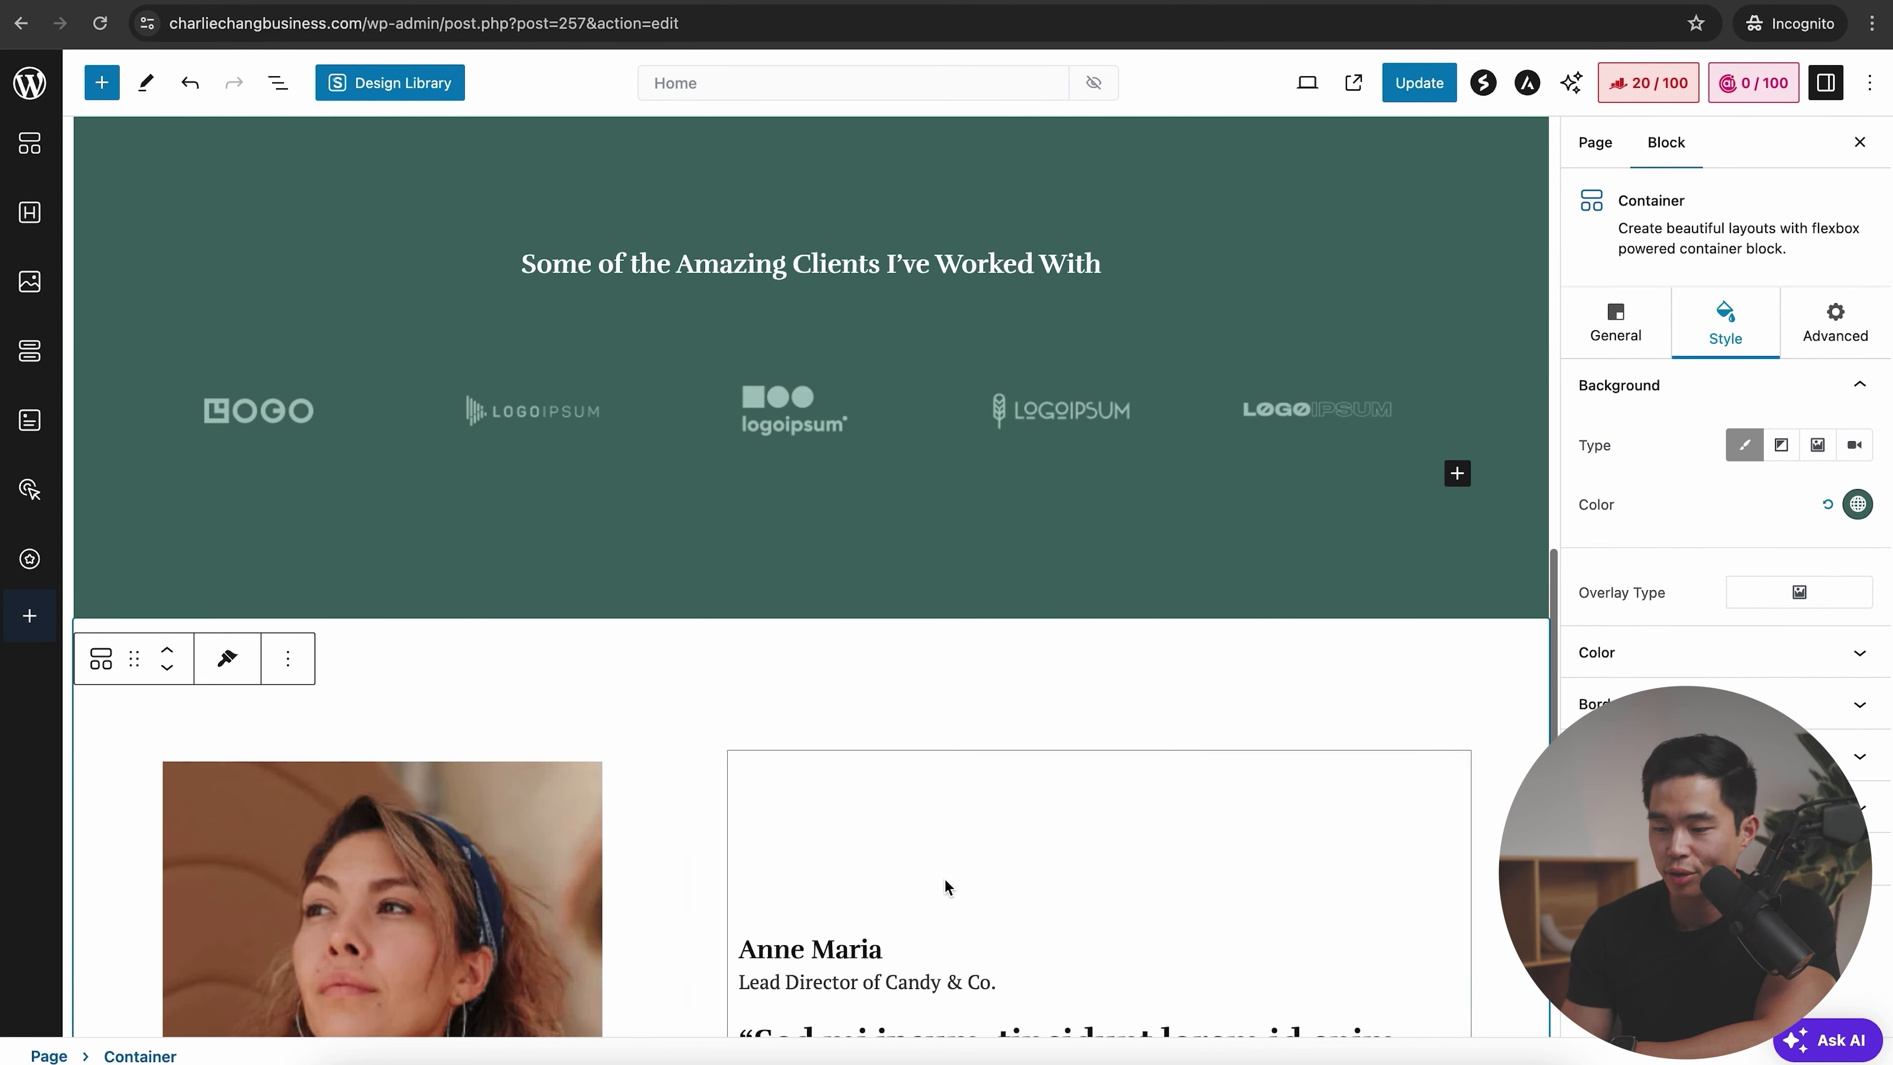
- Open the testimonial portrait's image replacement option, and save the Home page changes
scroll(961, 542, down, 8)
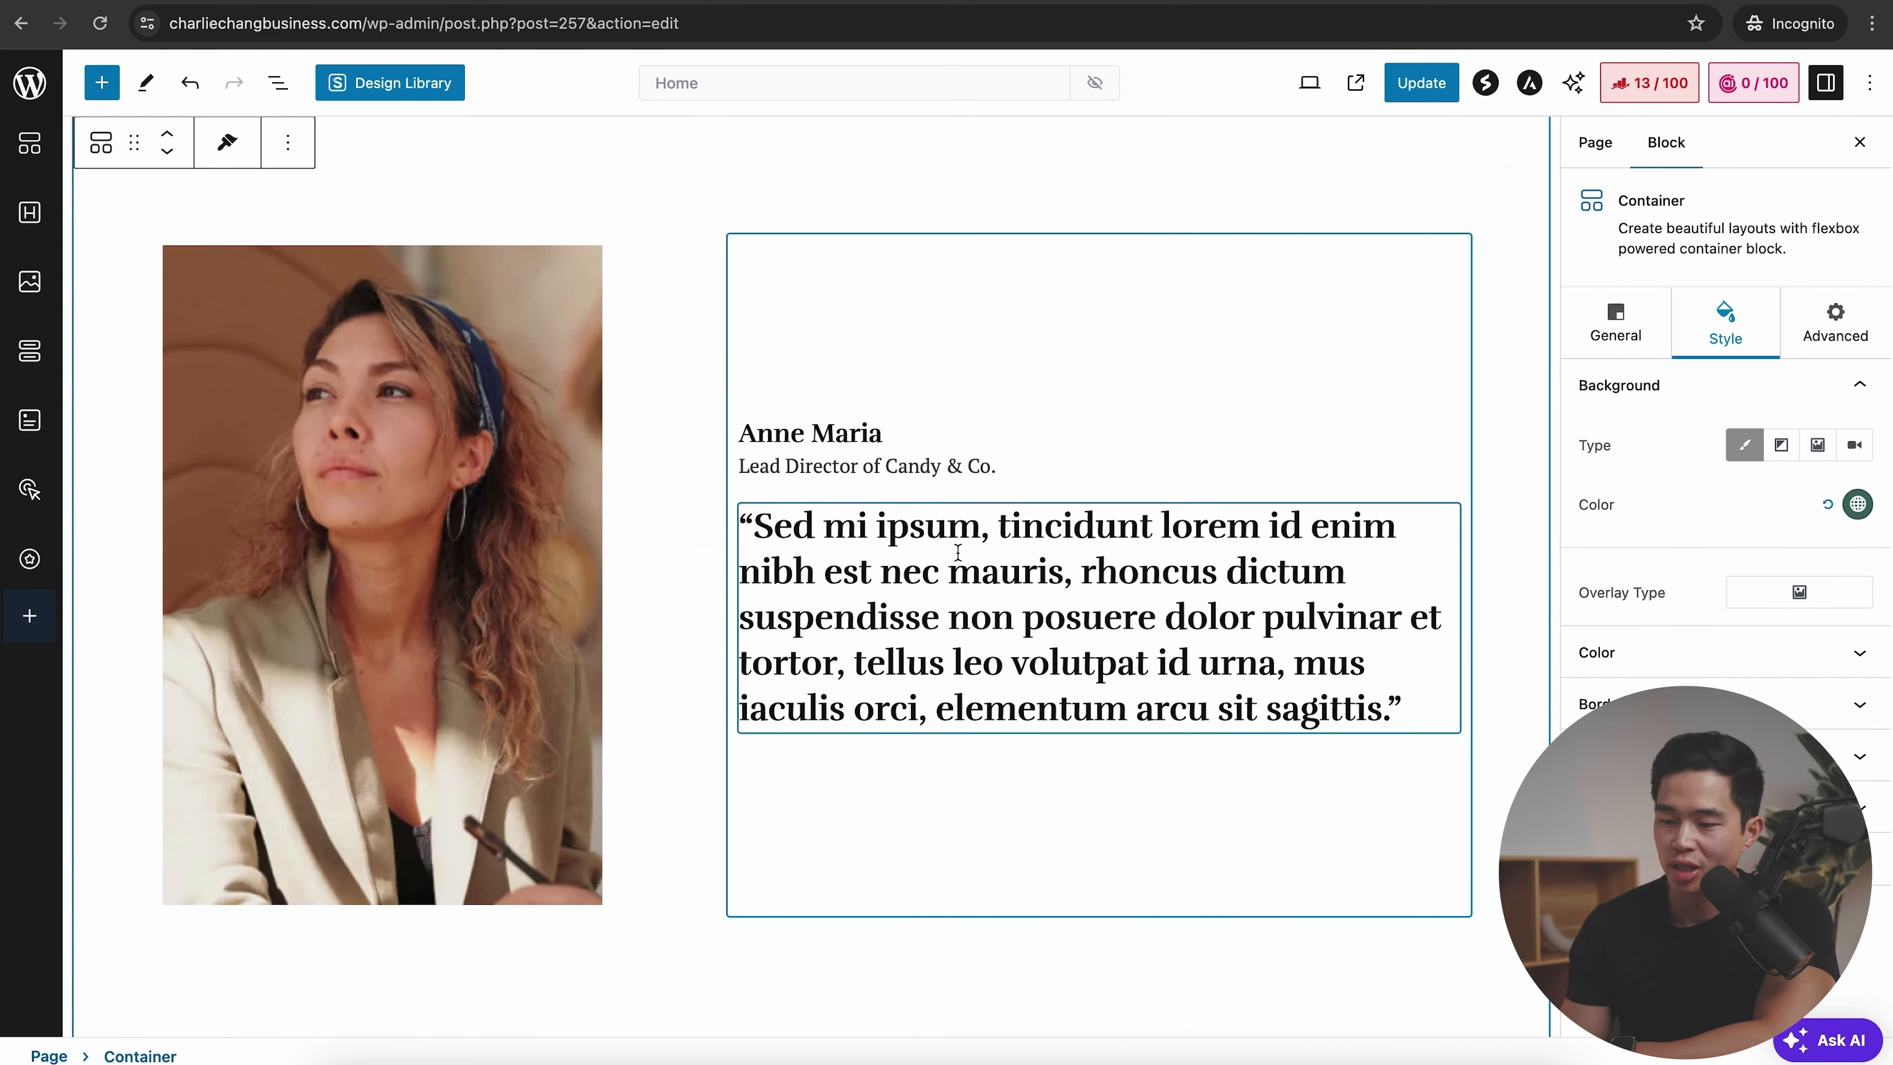
click(342, 535)
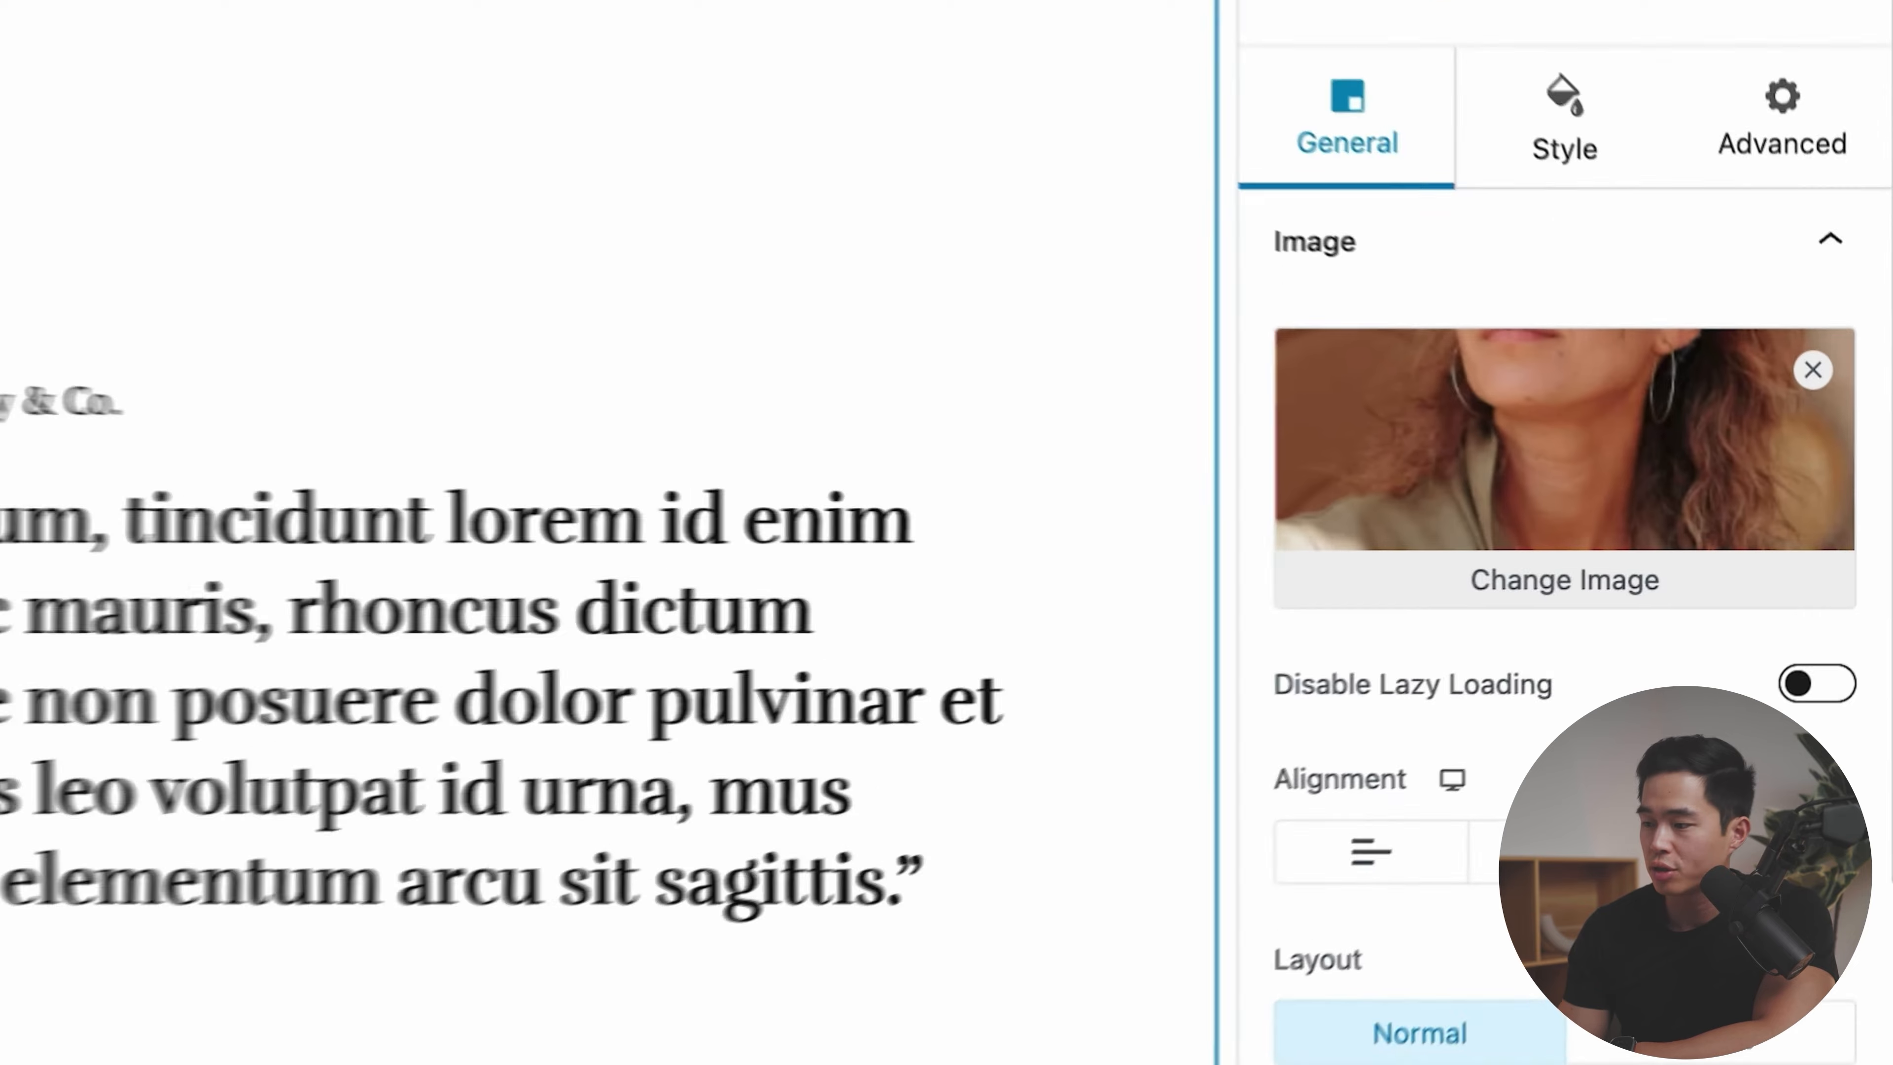
click(1726, 556)
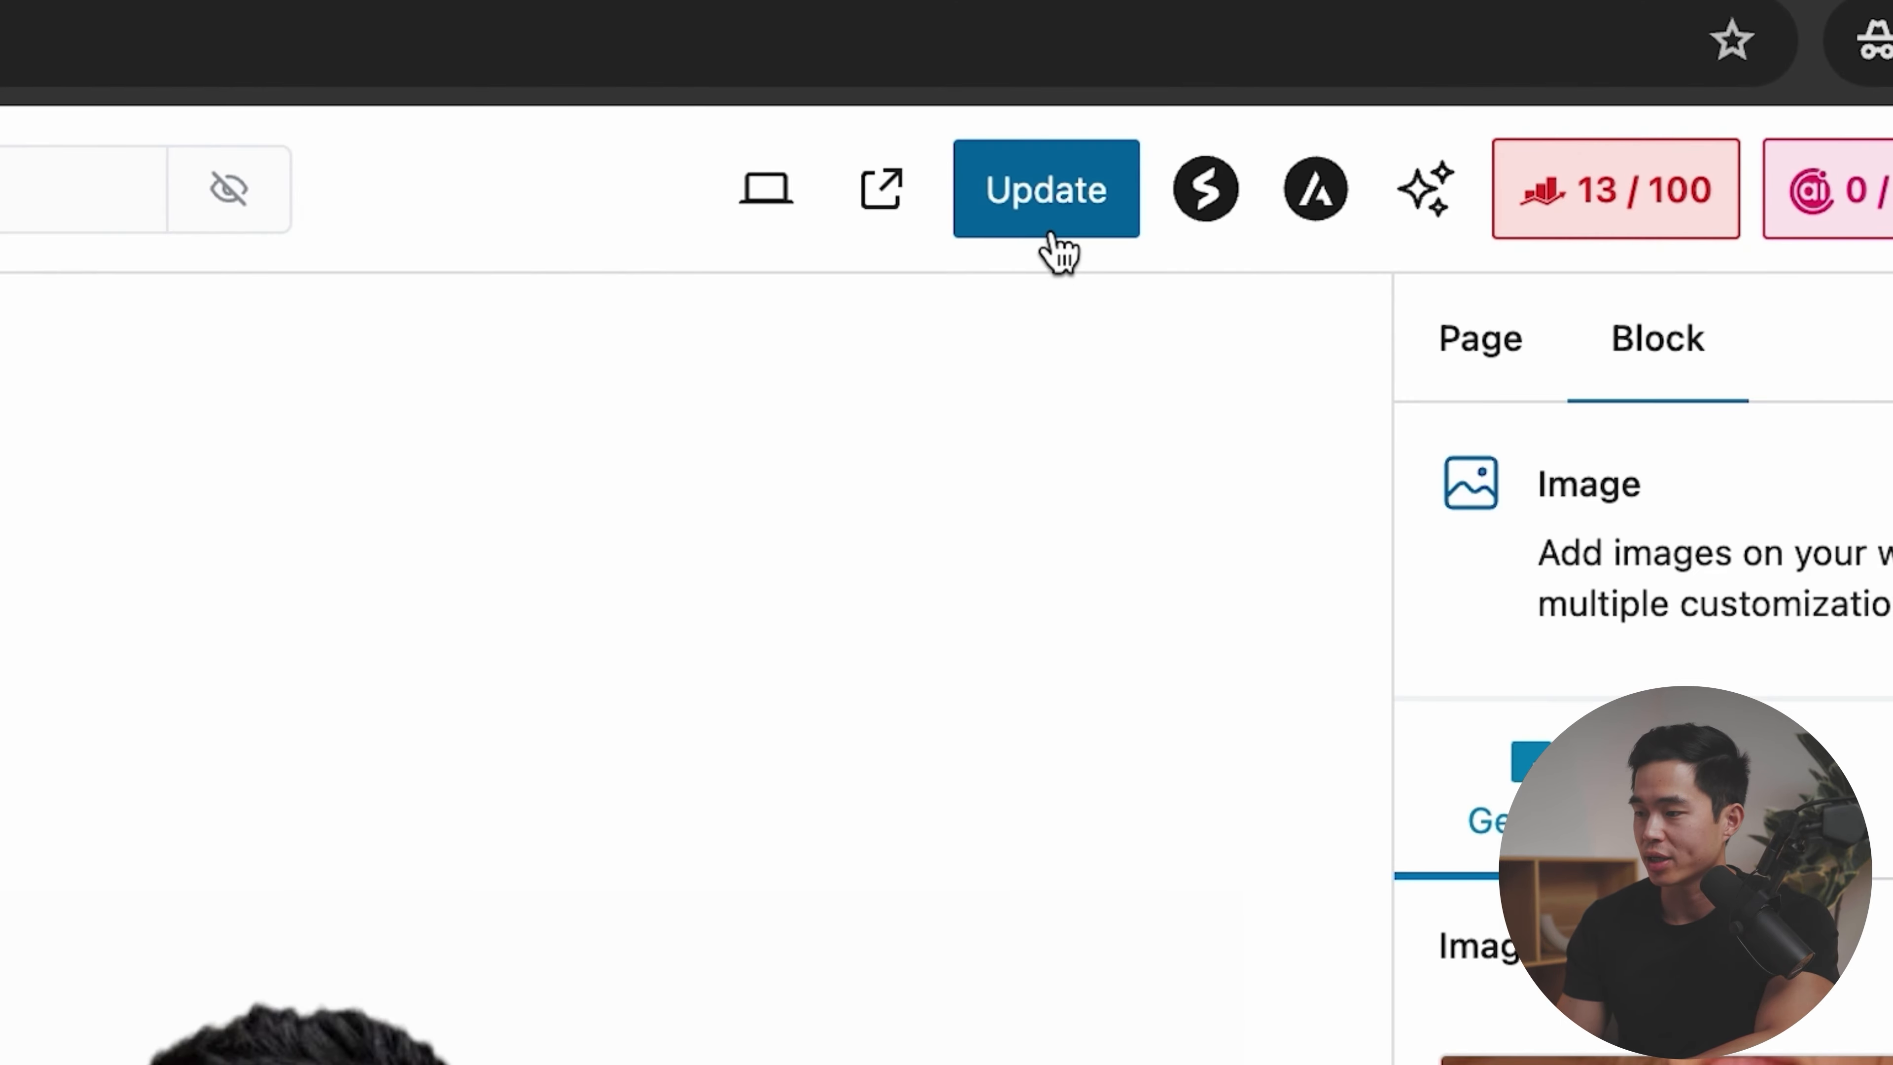
click(1422, 83)
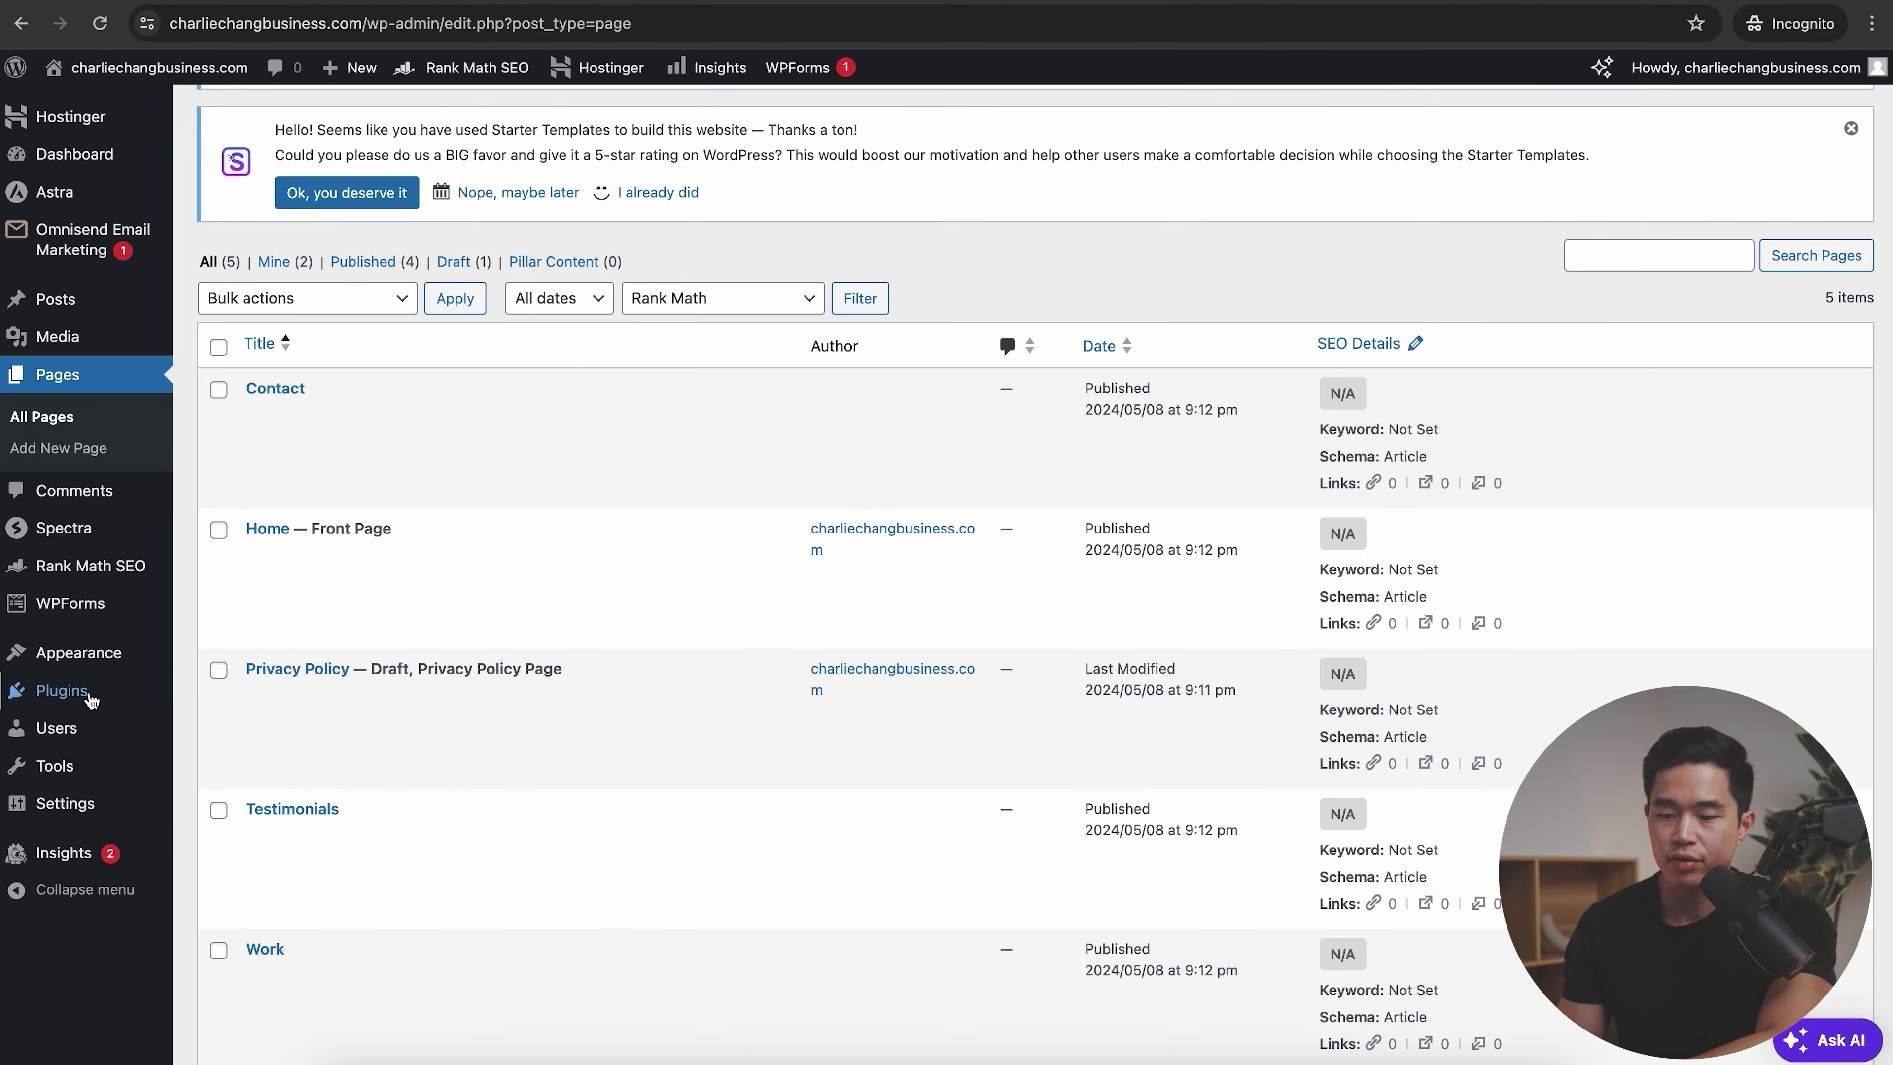
- Search for elementor among the available plugins, then install and activate the Elementor plugin
click(98, 695)
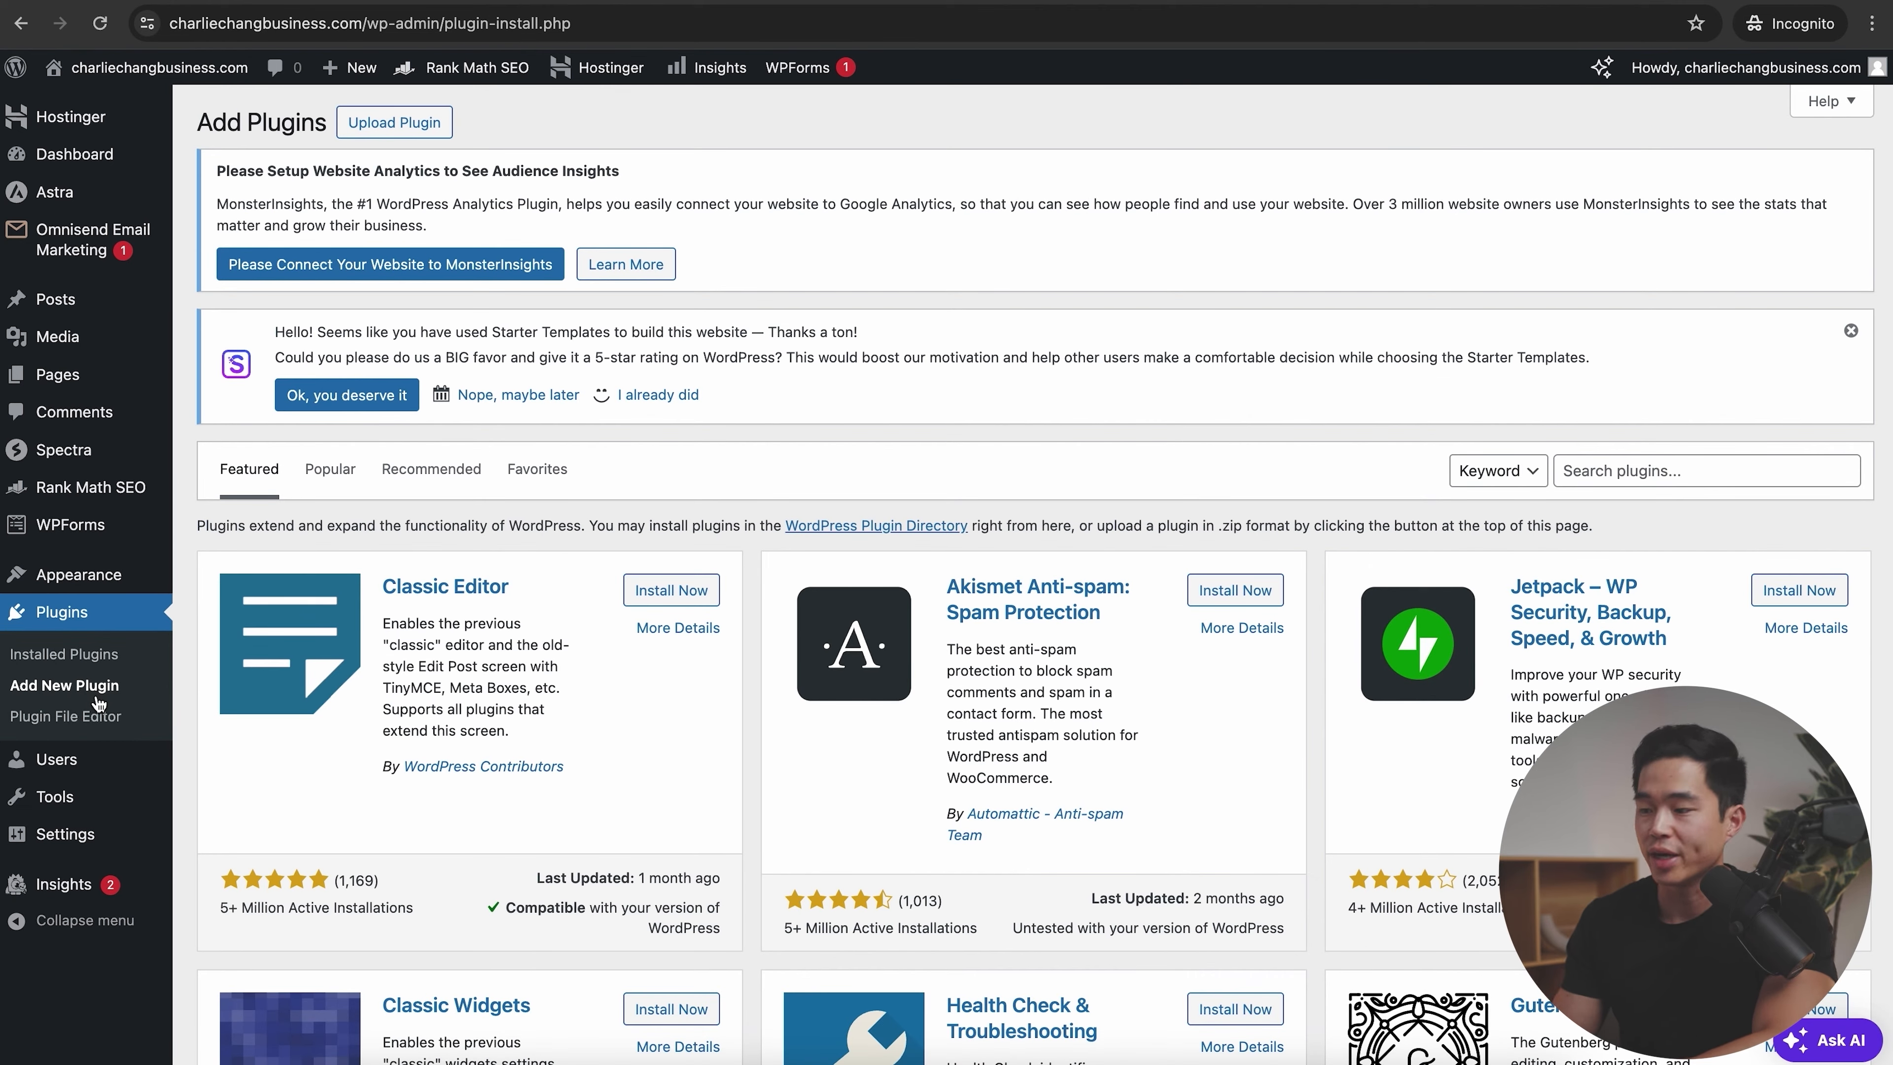
click(1701, 476)
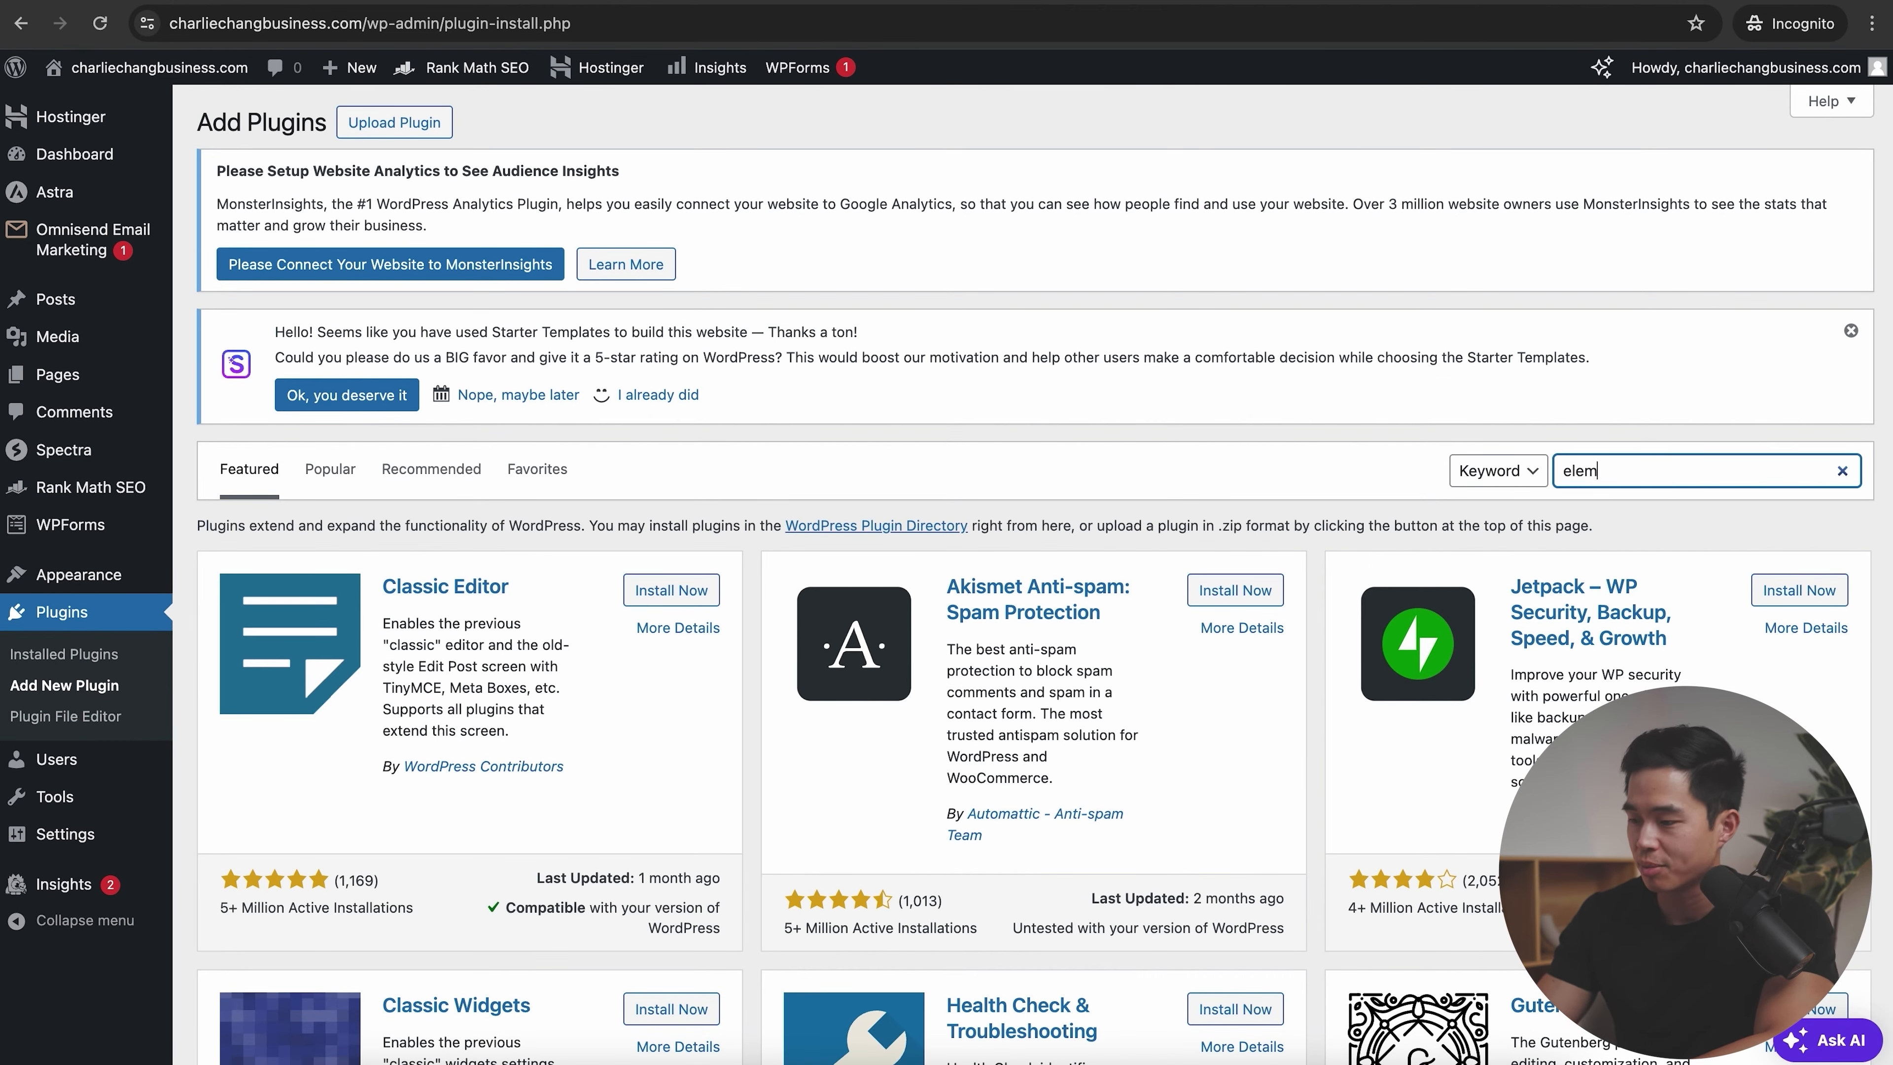
text(elementor)
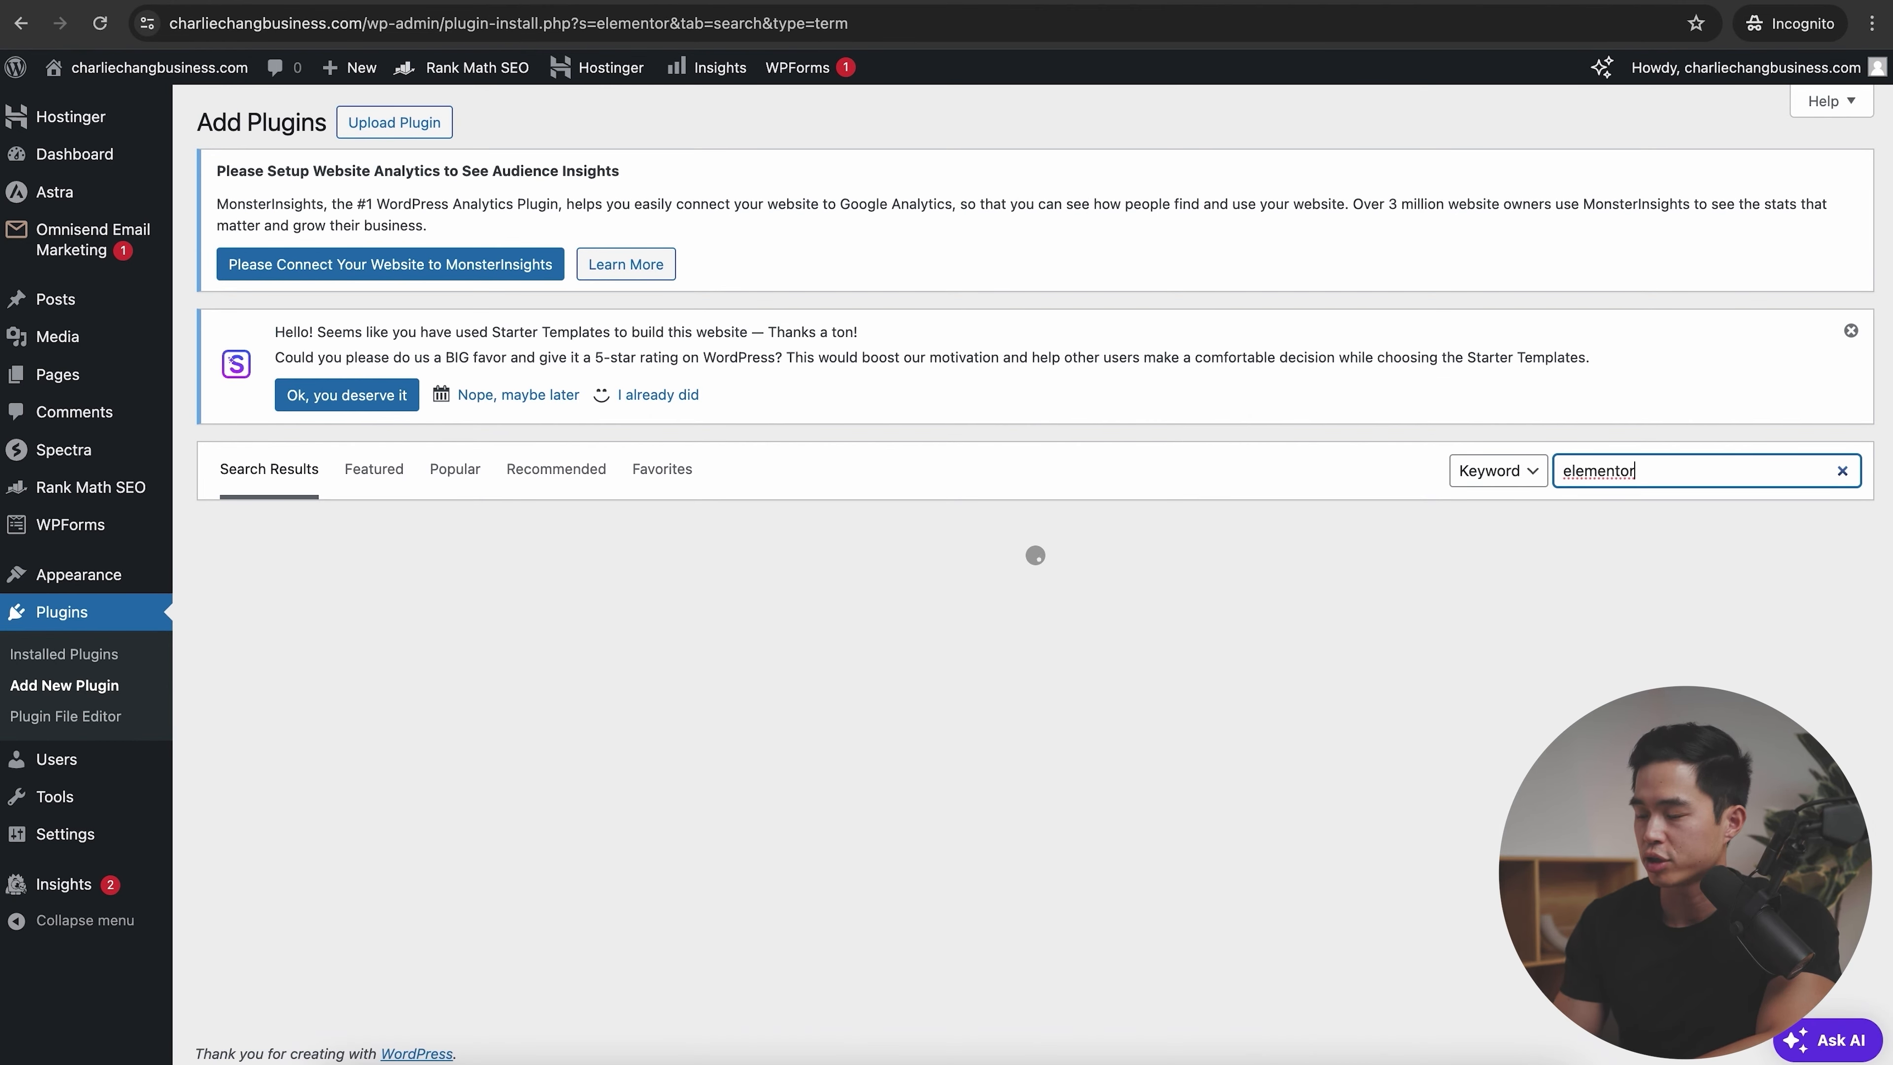
scroll(1432, 383, down, 2)
click(658, 470)
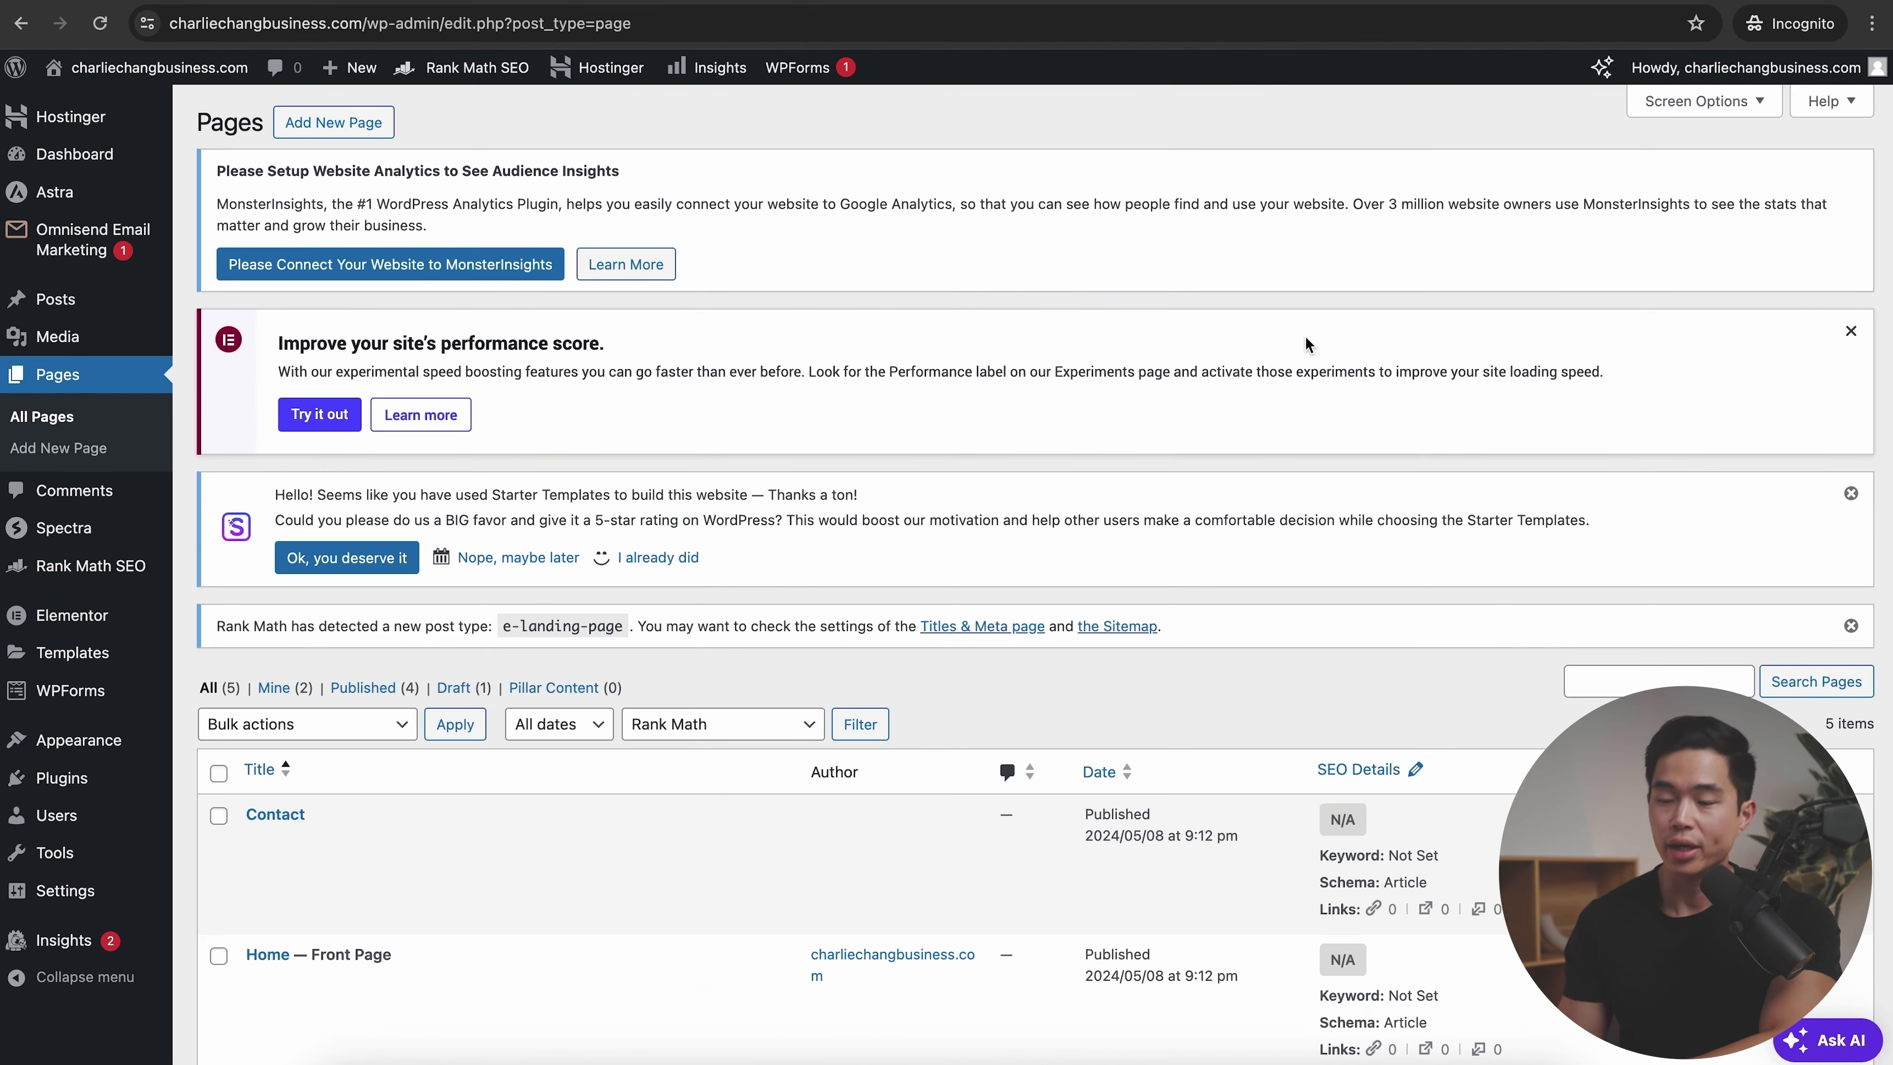
- Create a new page, open it in the Elementor editor and look through the available widgets
click(350, 121)
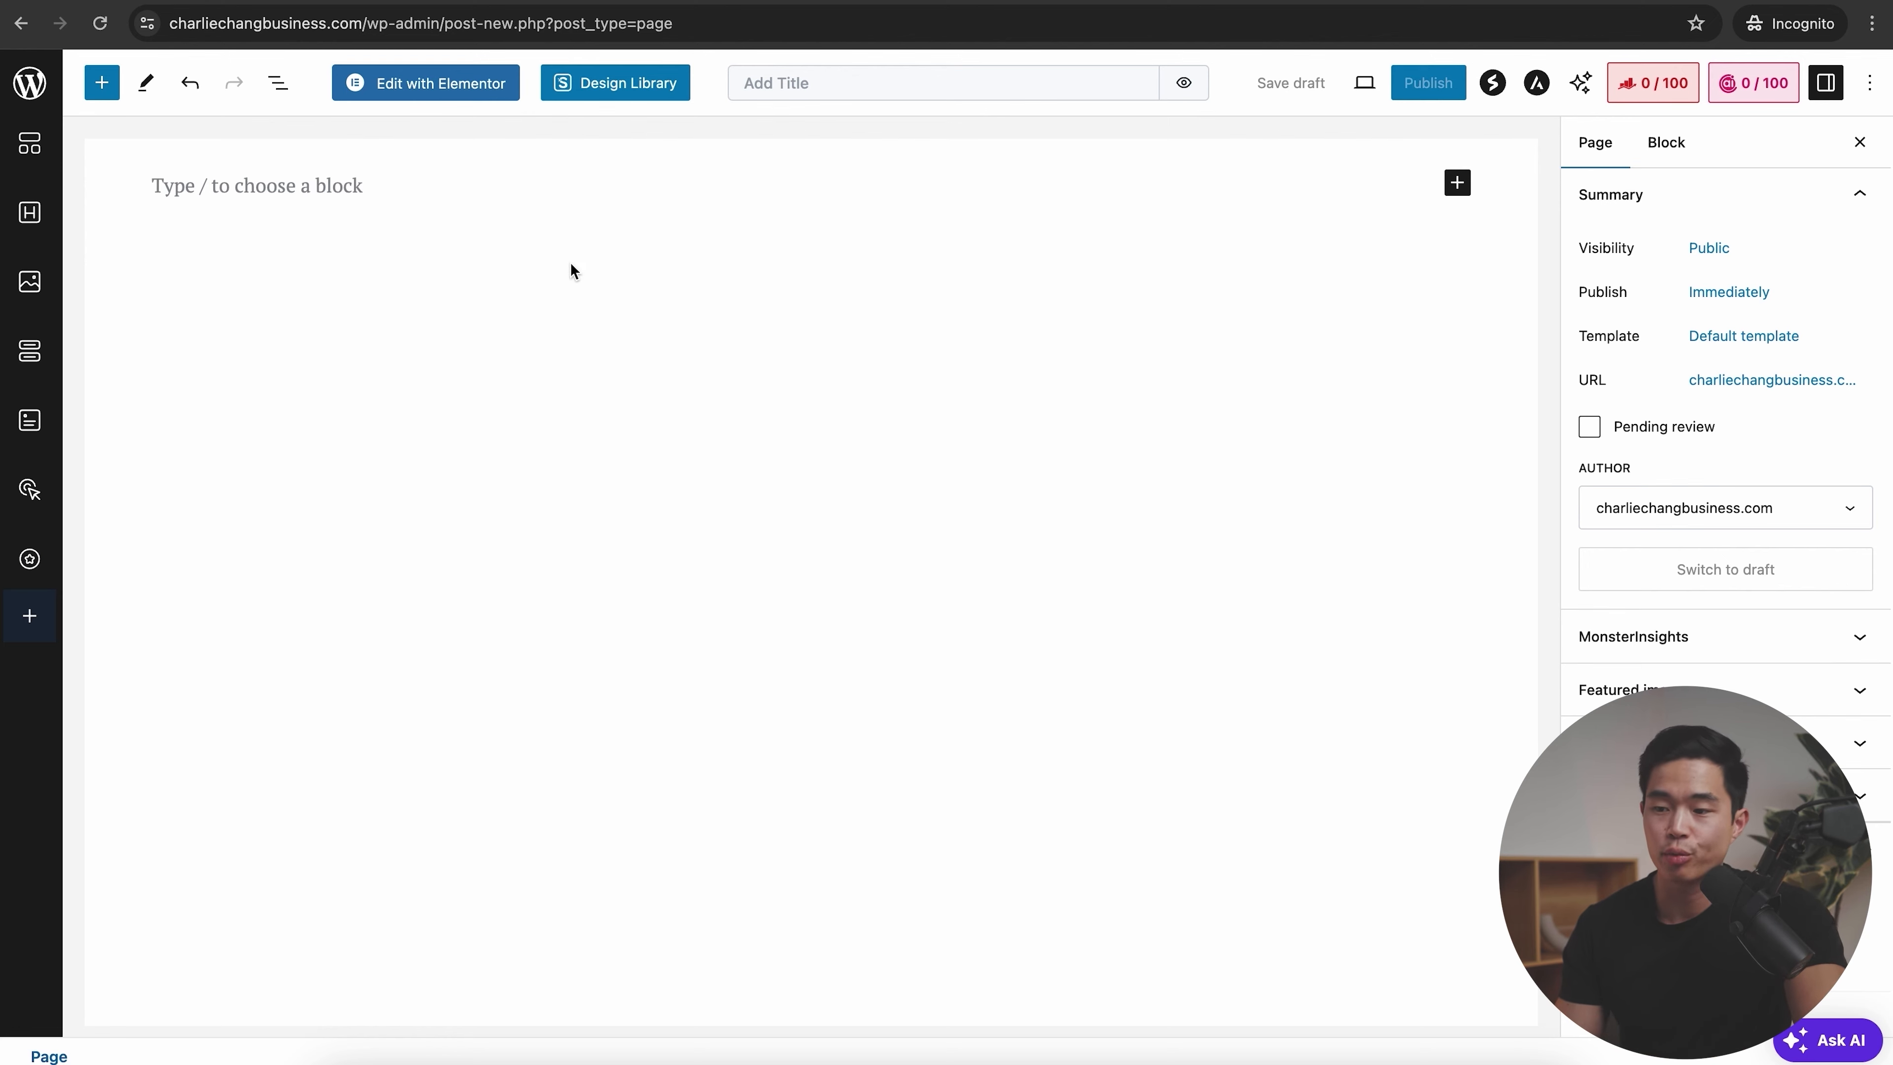
click(469, 87)
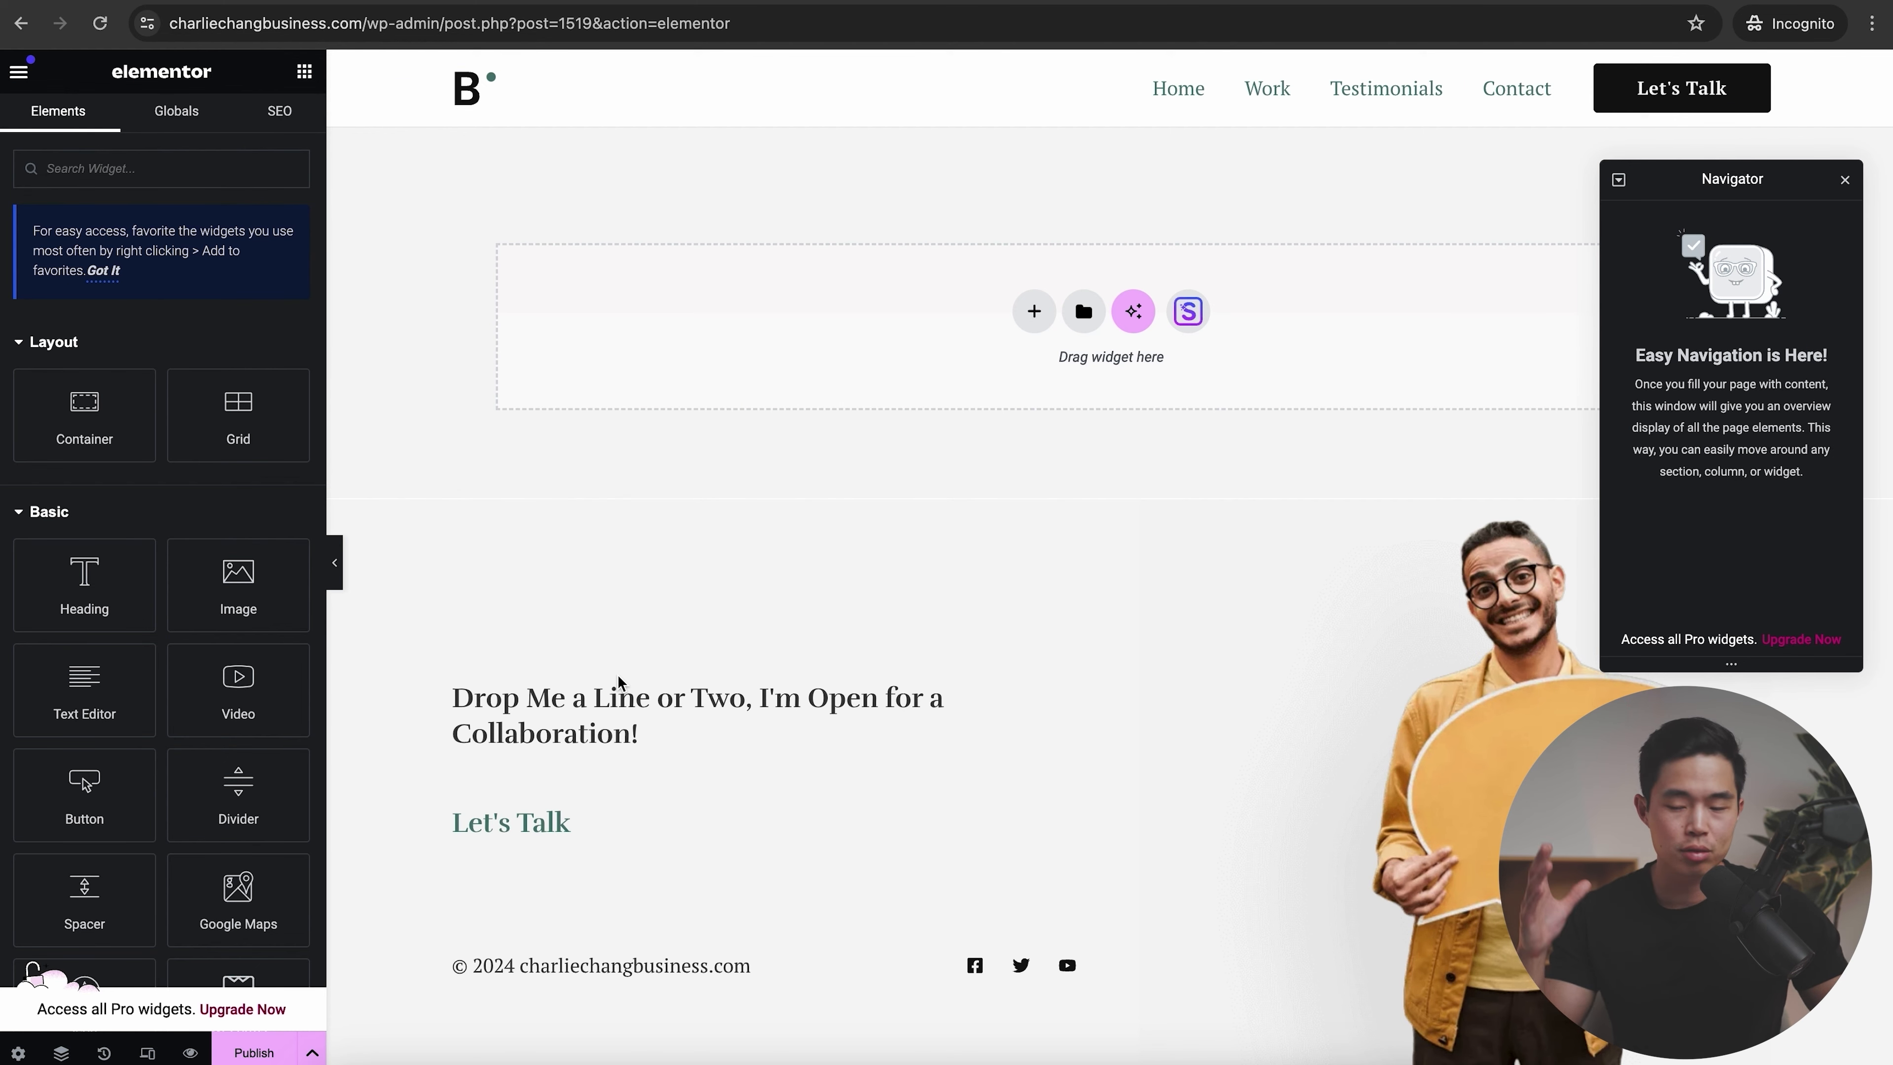
scroll(138, 671, down, 5)
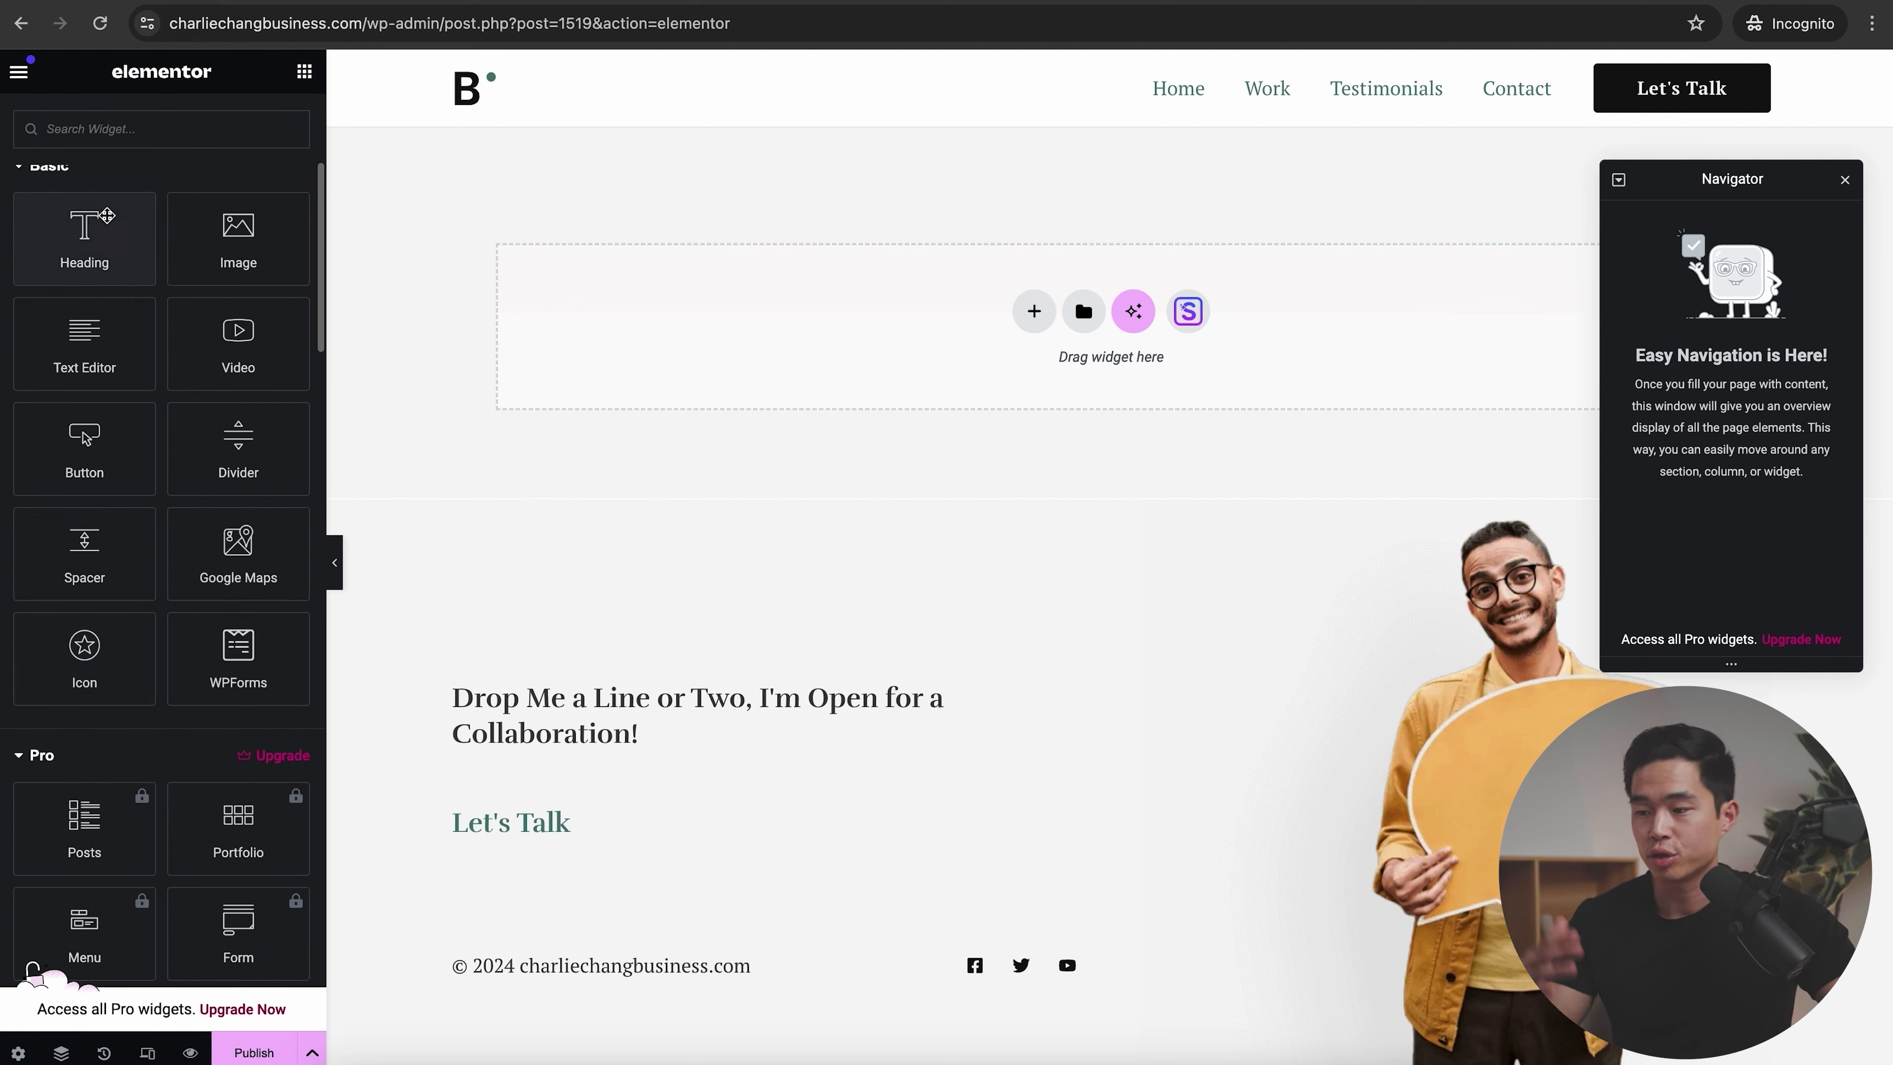
scroll(108, 217, up, 5)
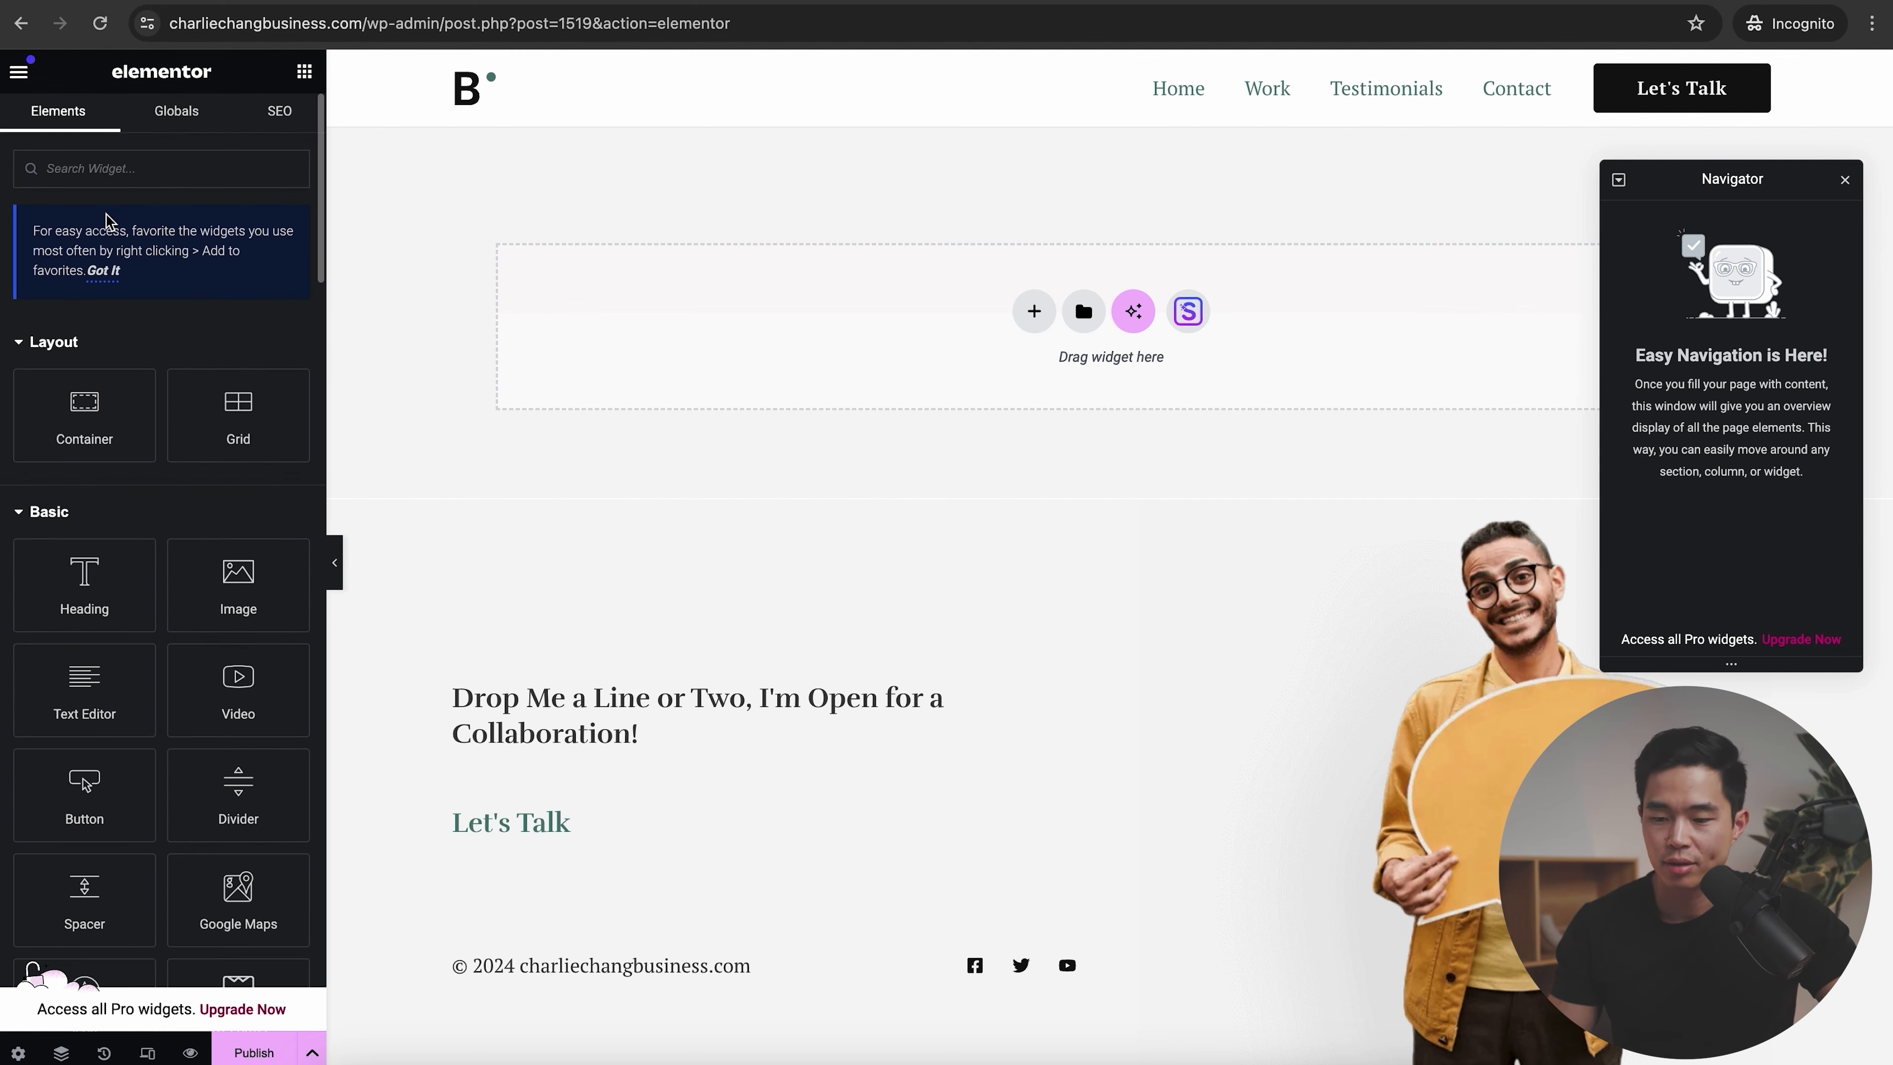
- Add a Heading widget to the empty page with the title Blog and open its style settings
drag(77, 599, 871, 360)
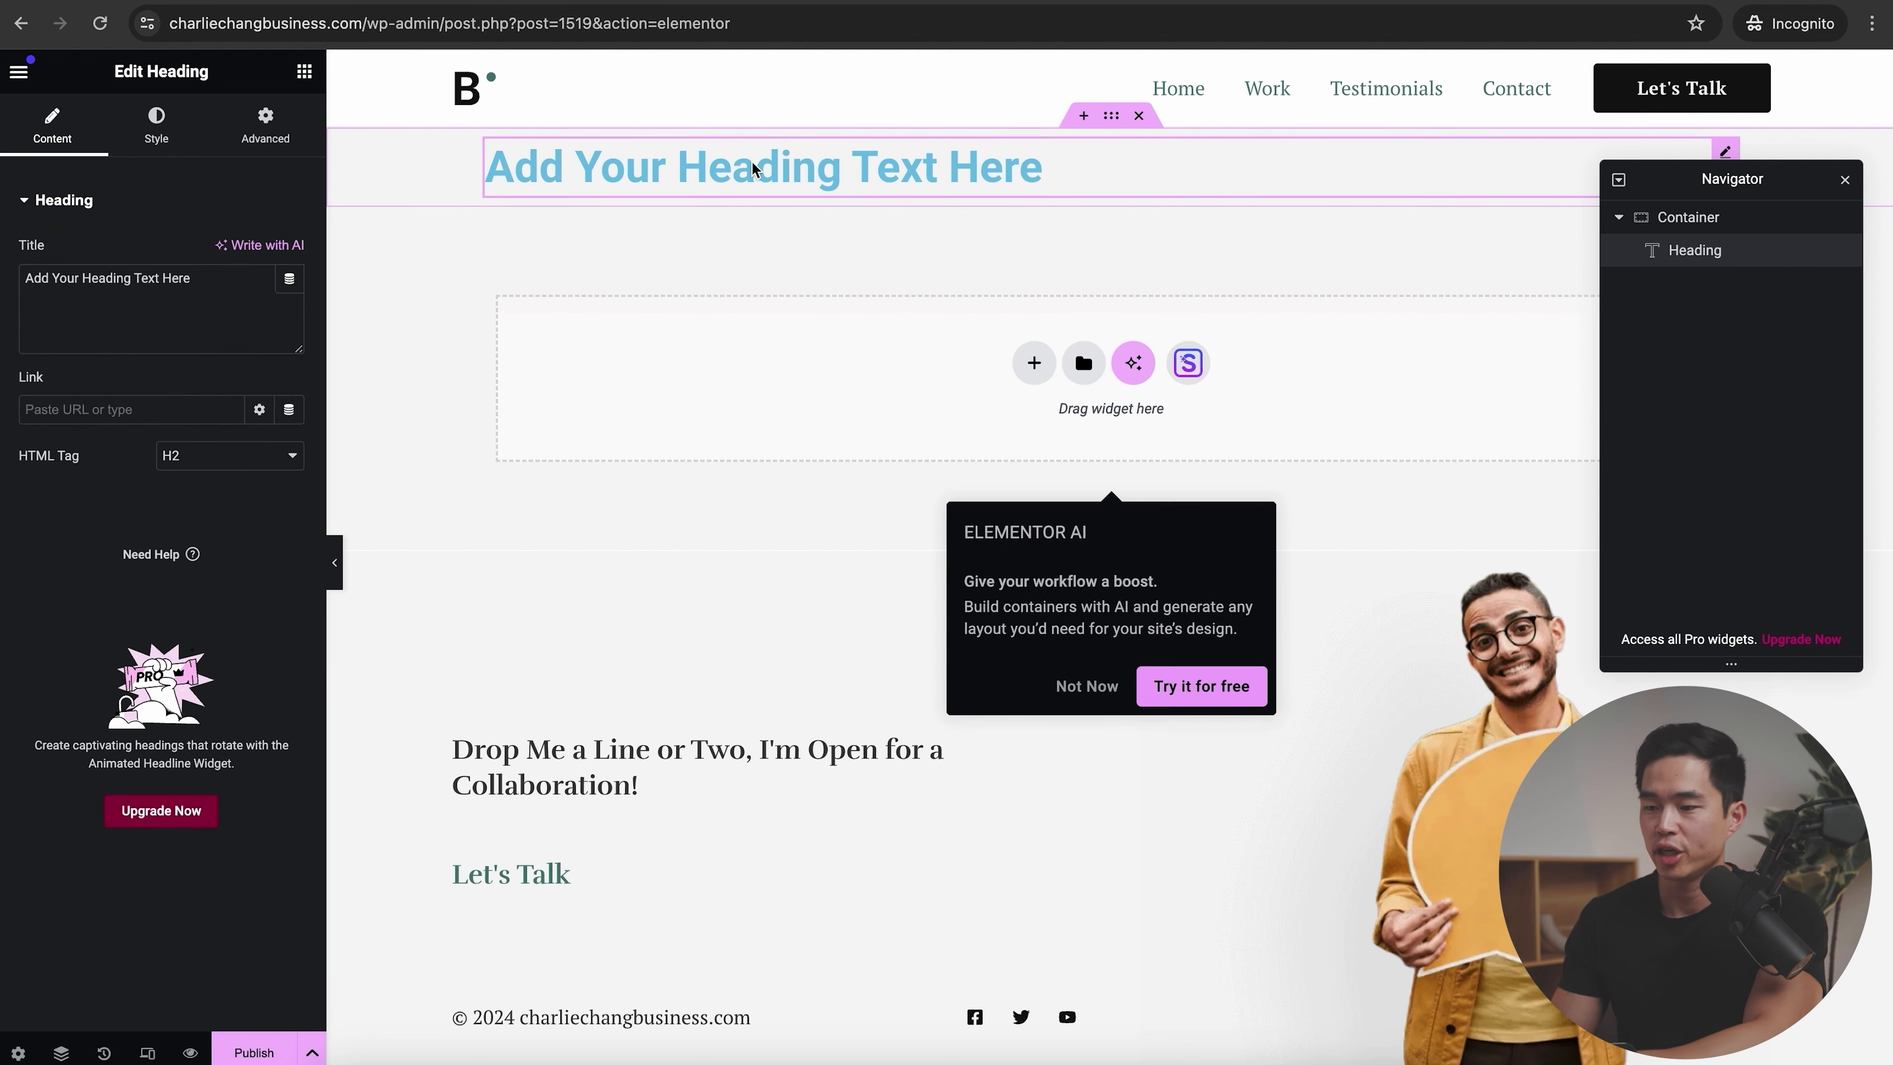
triple_click(786, 167)
text(Blog)
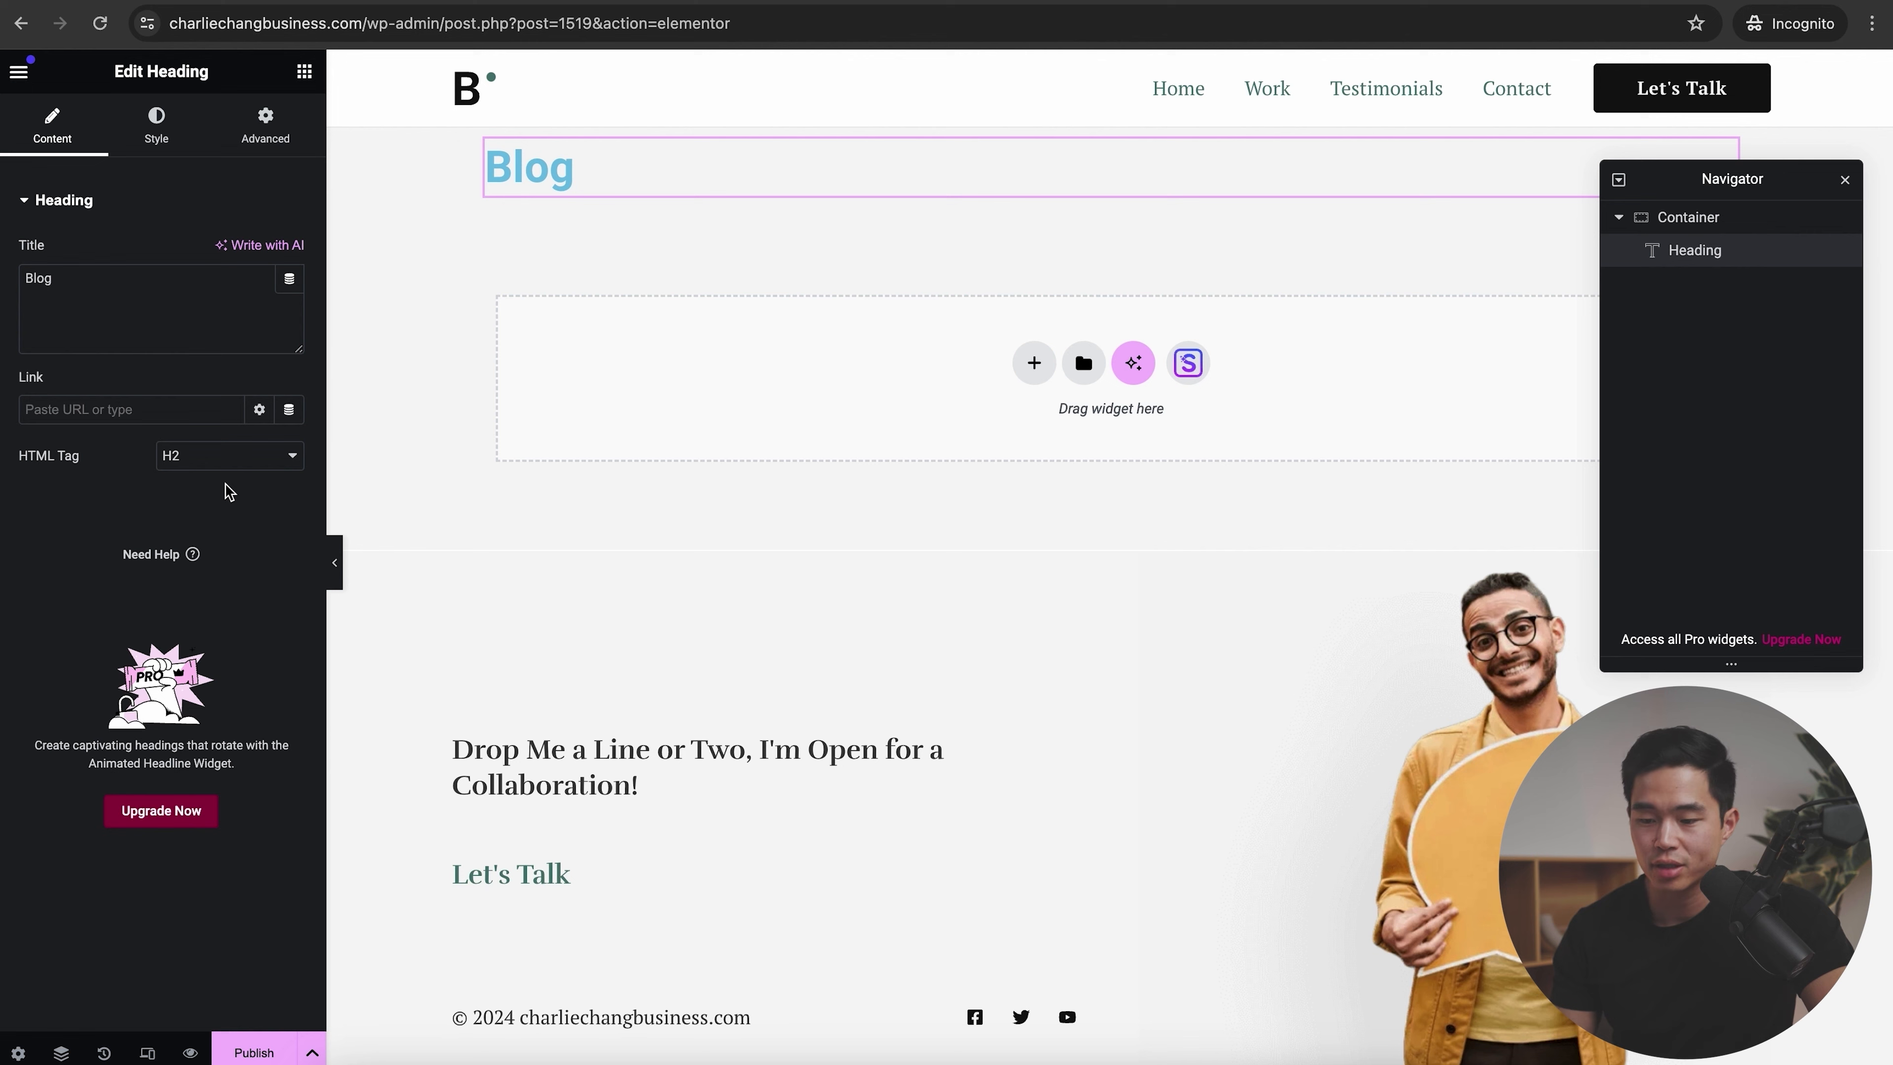
click(149, 123)
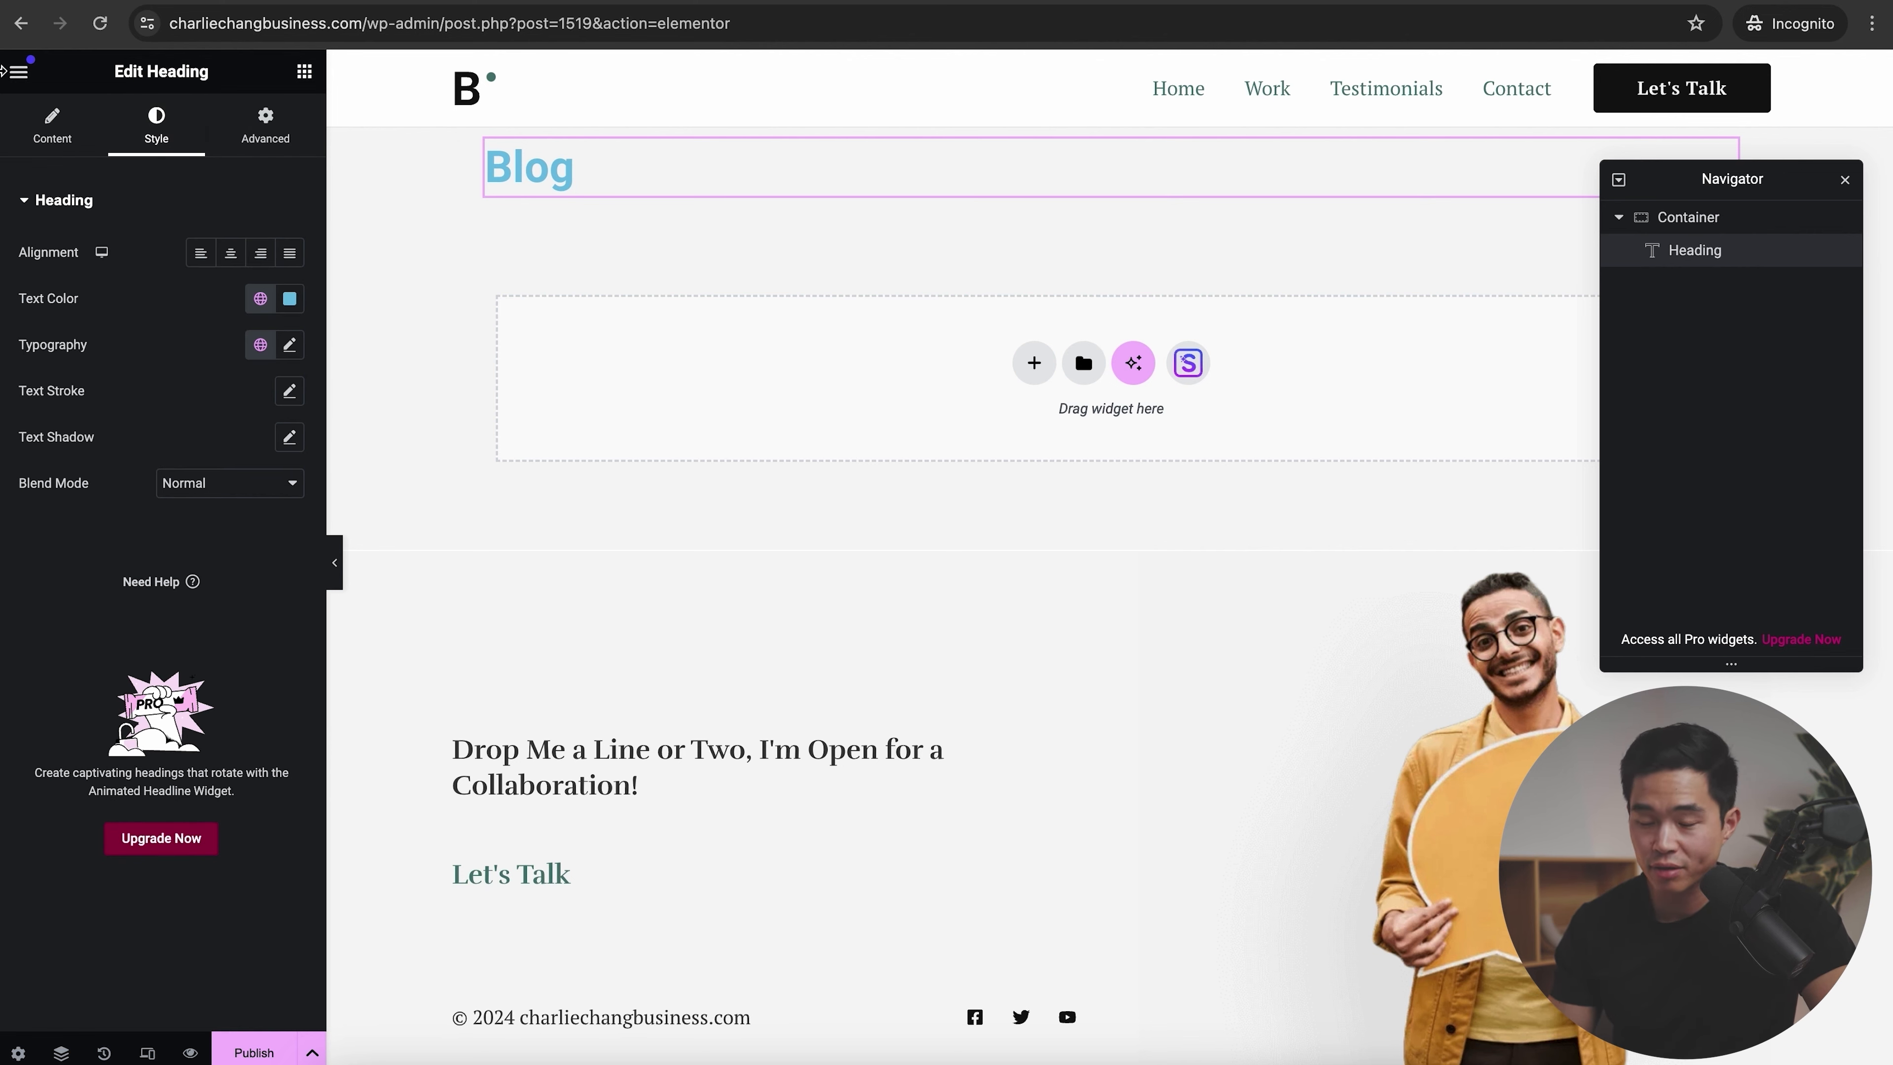
- Add a two-column Flexbox container below the Blog heading and open the widget choices for its first column
click(1033, 363)
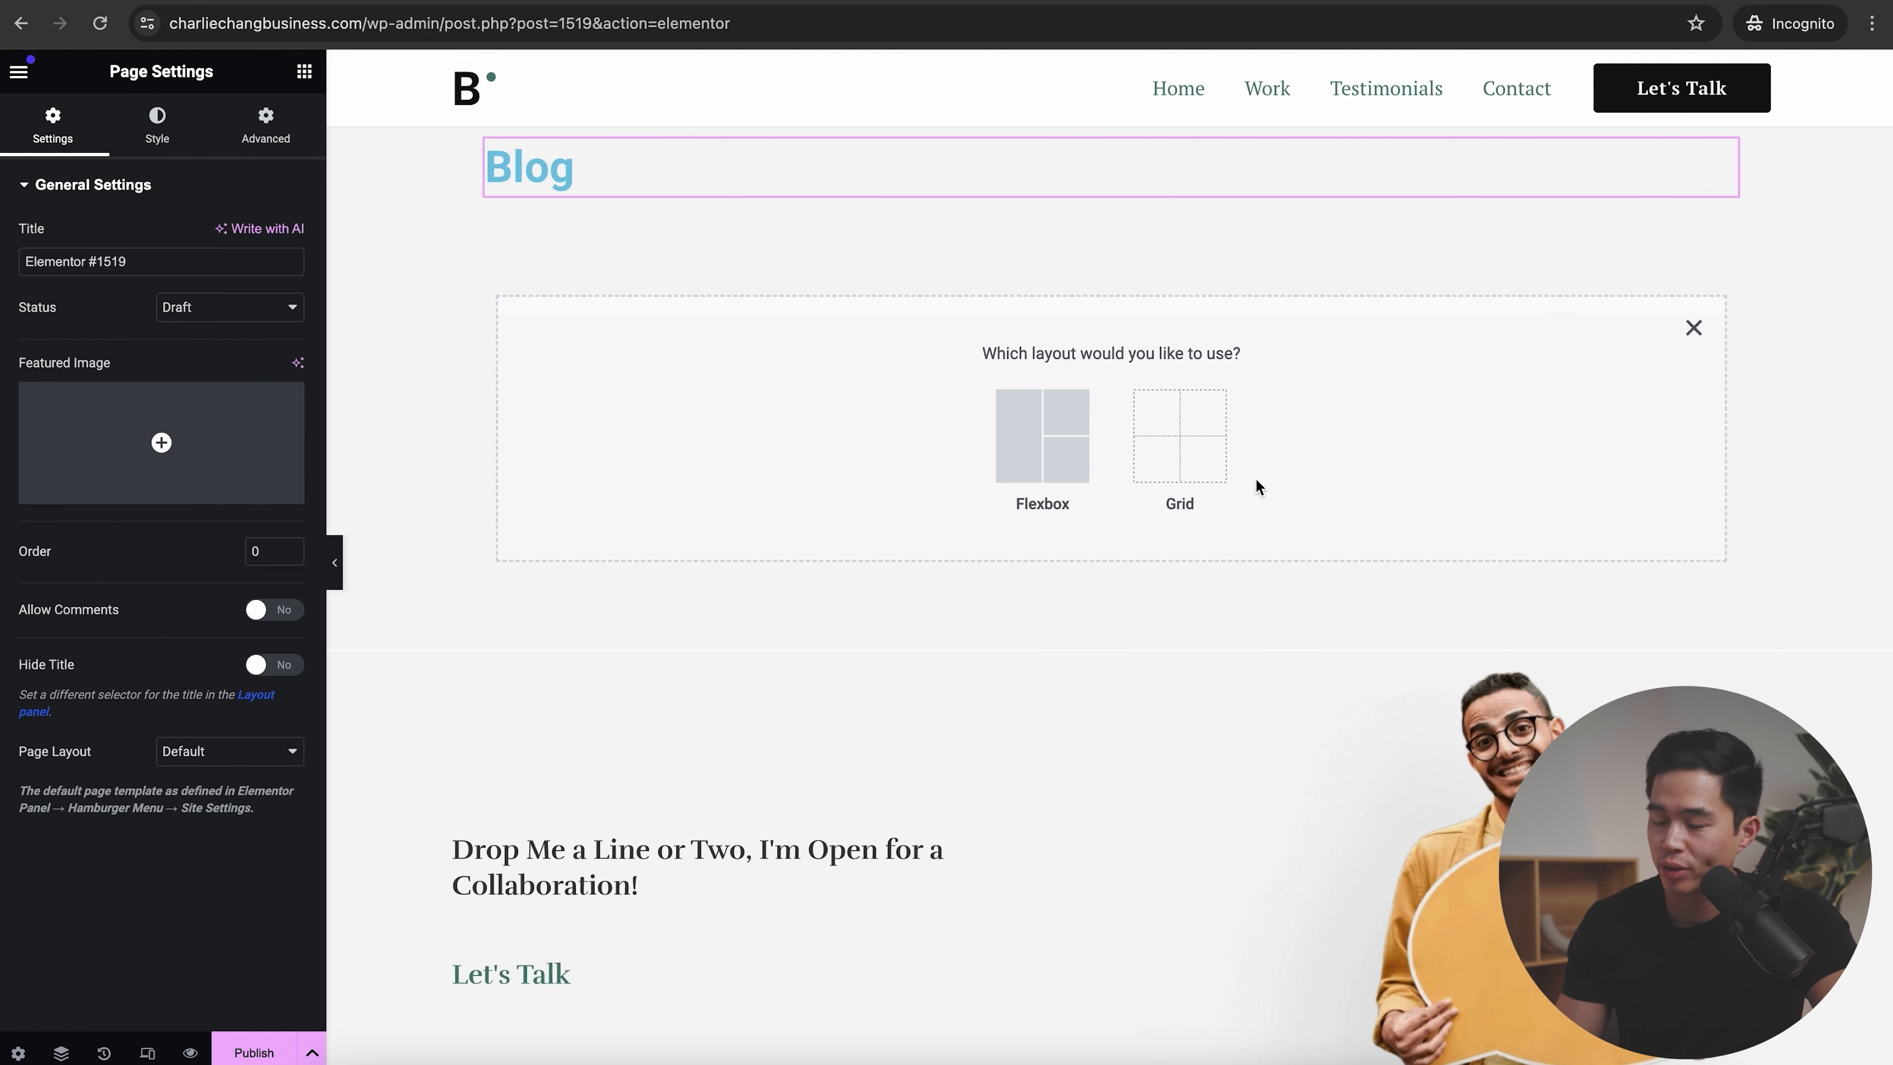
click(1044, 440)
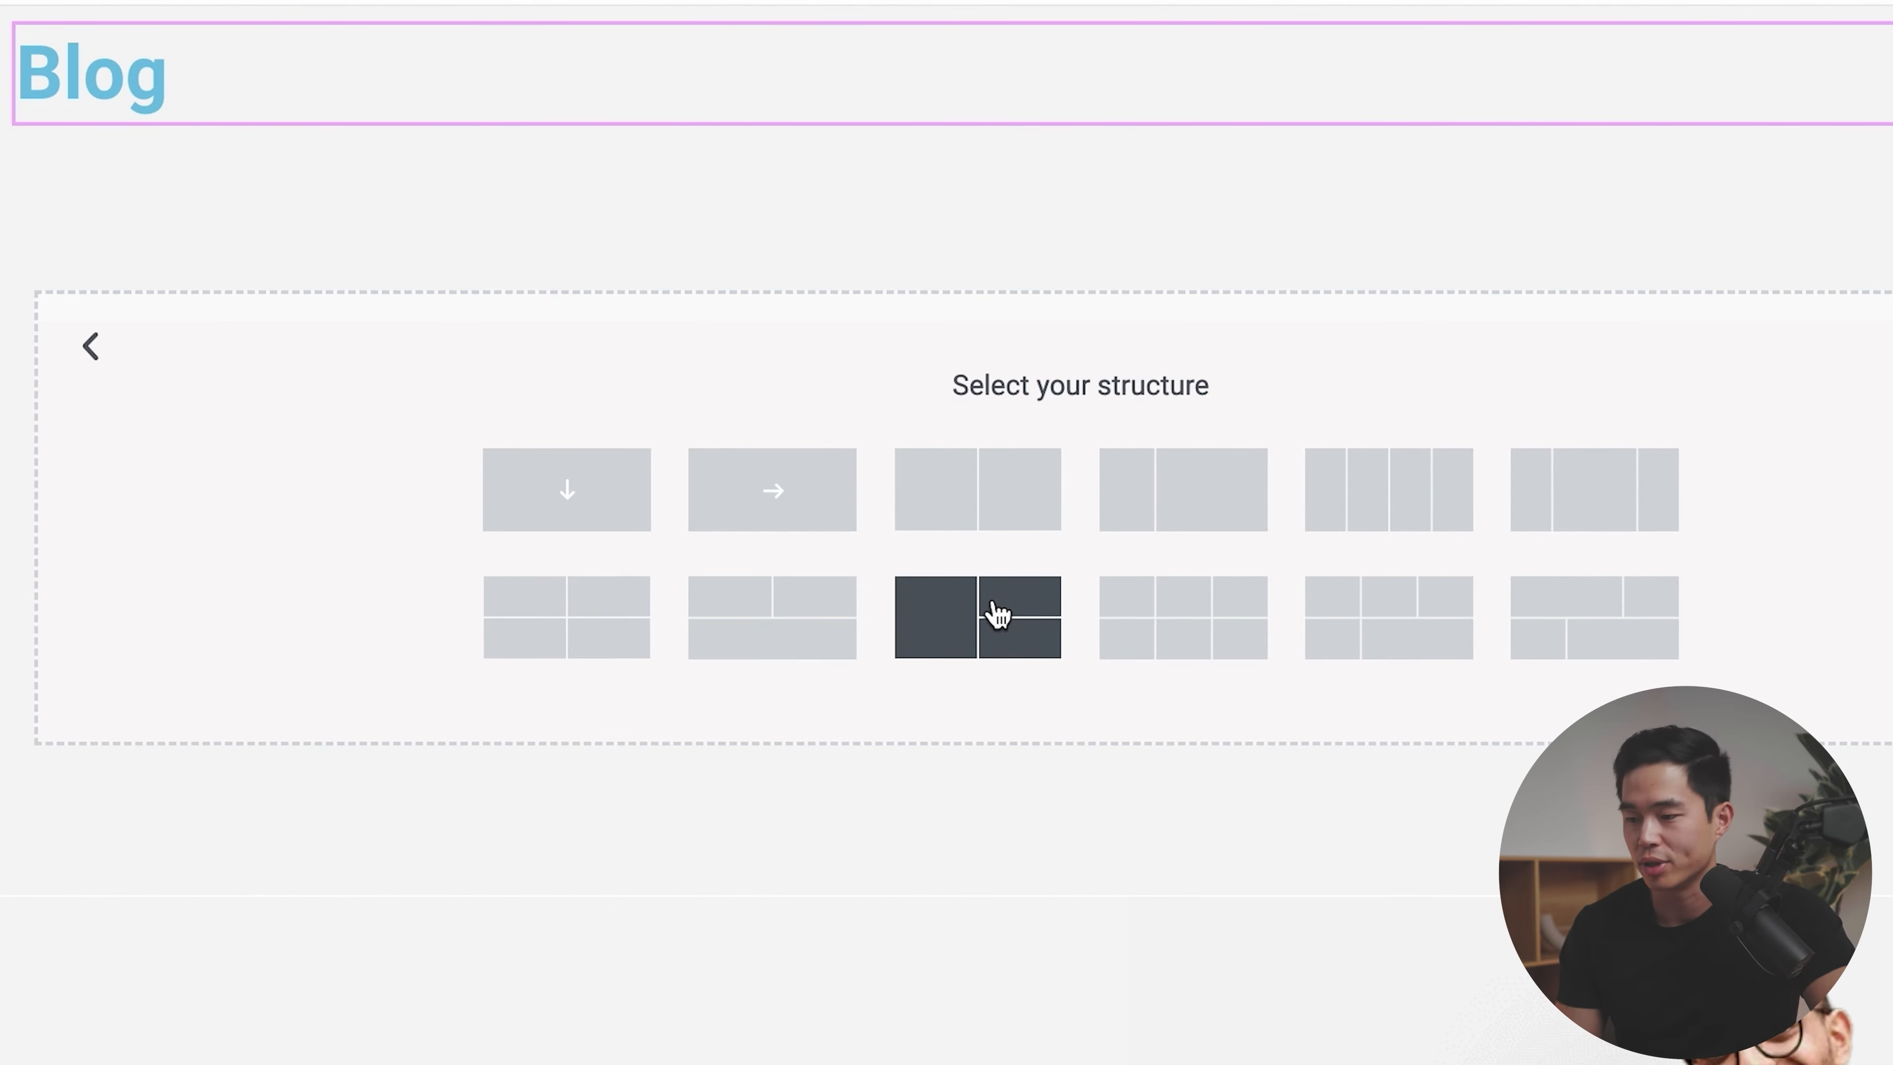
click(994, 606)
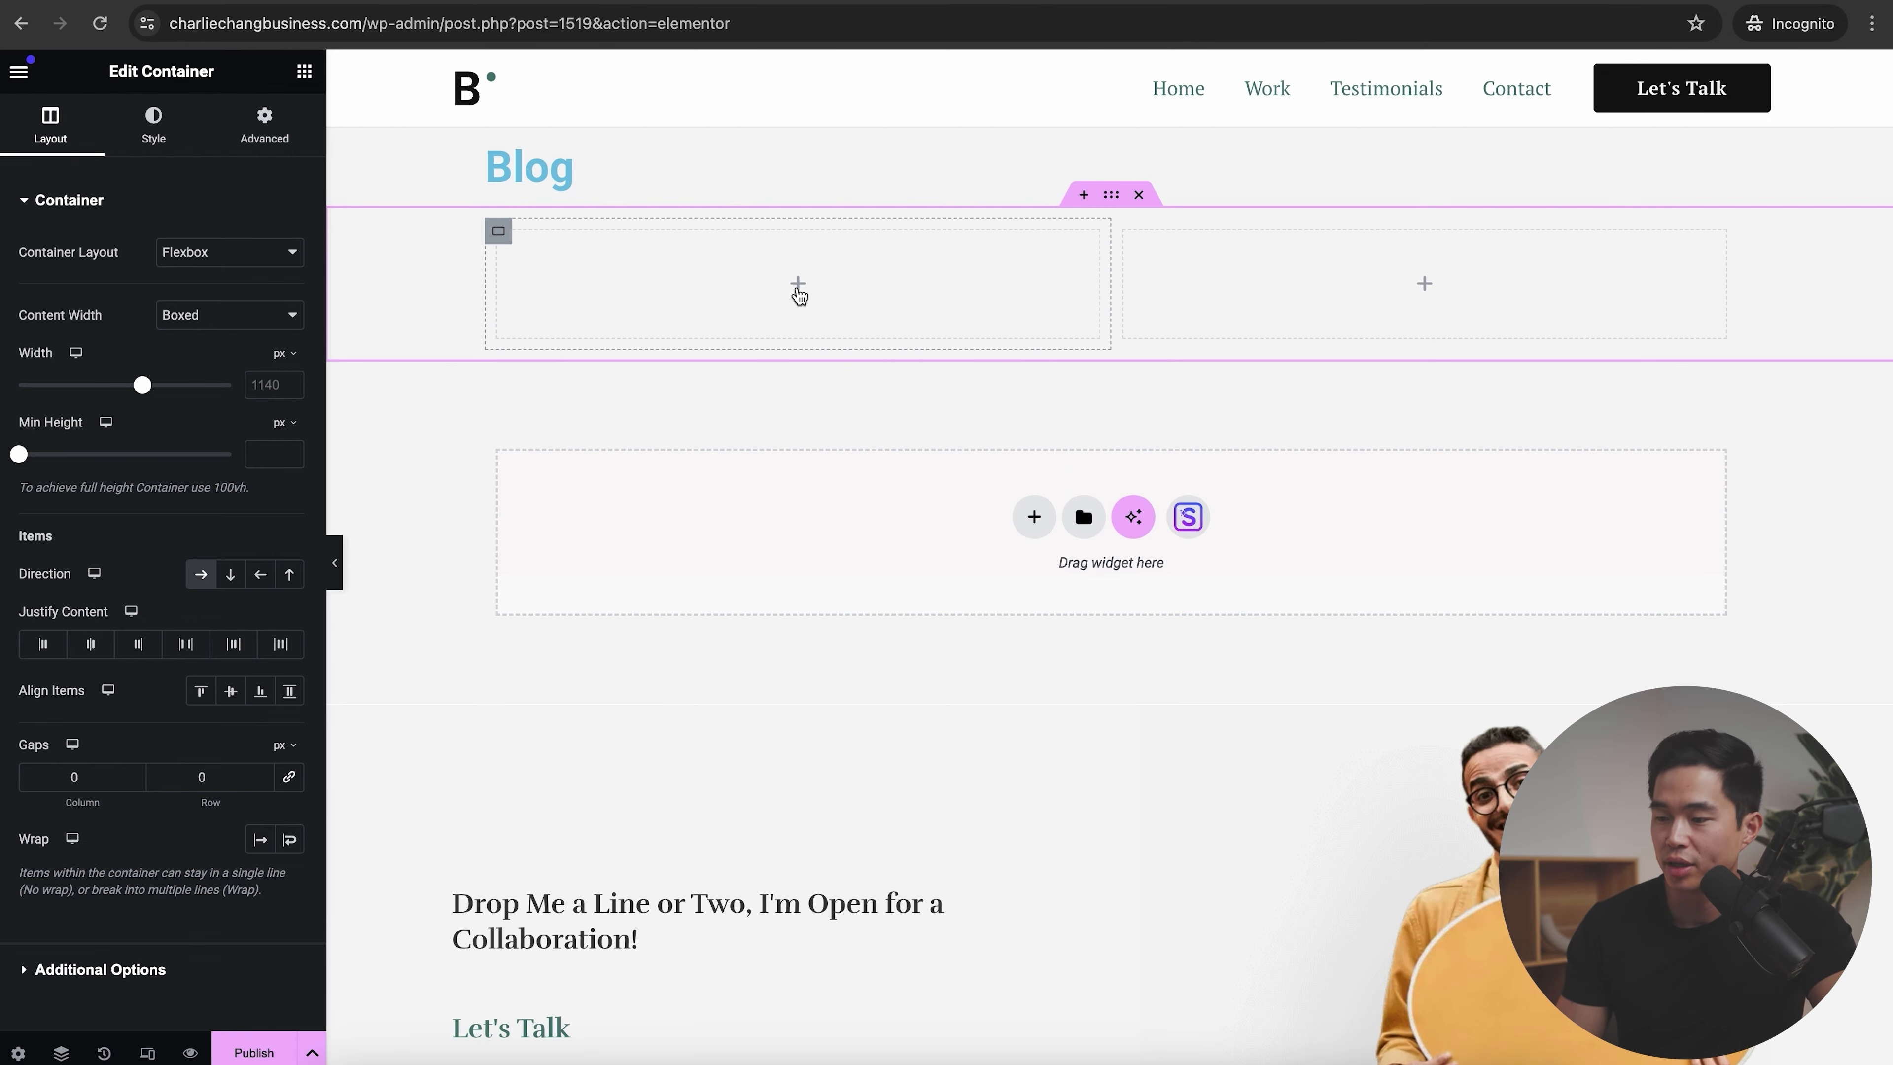
click(798, 291)
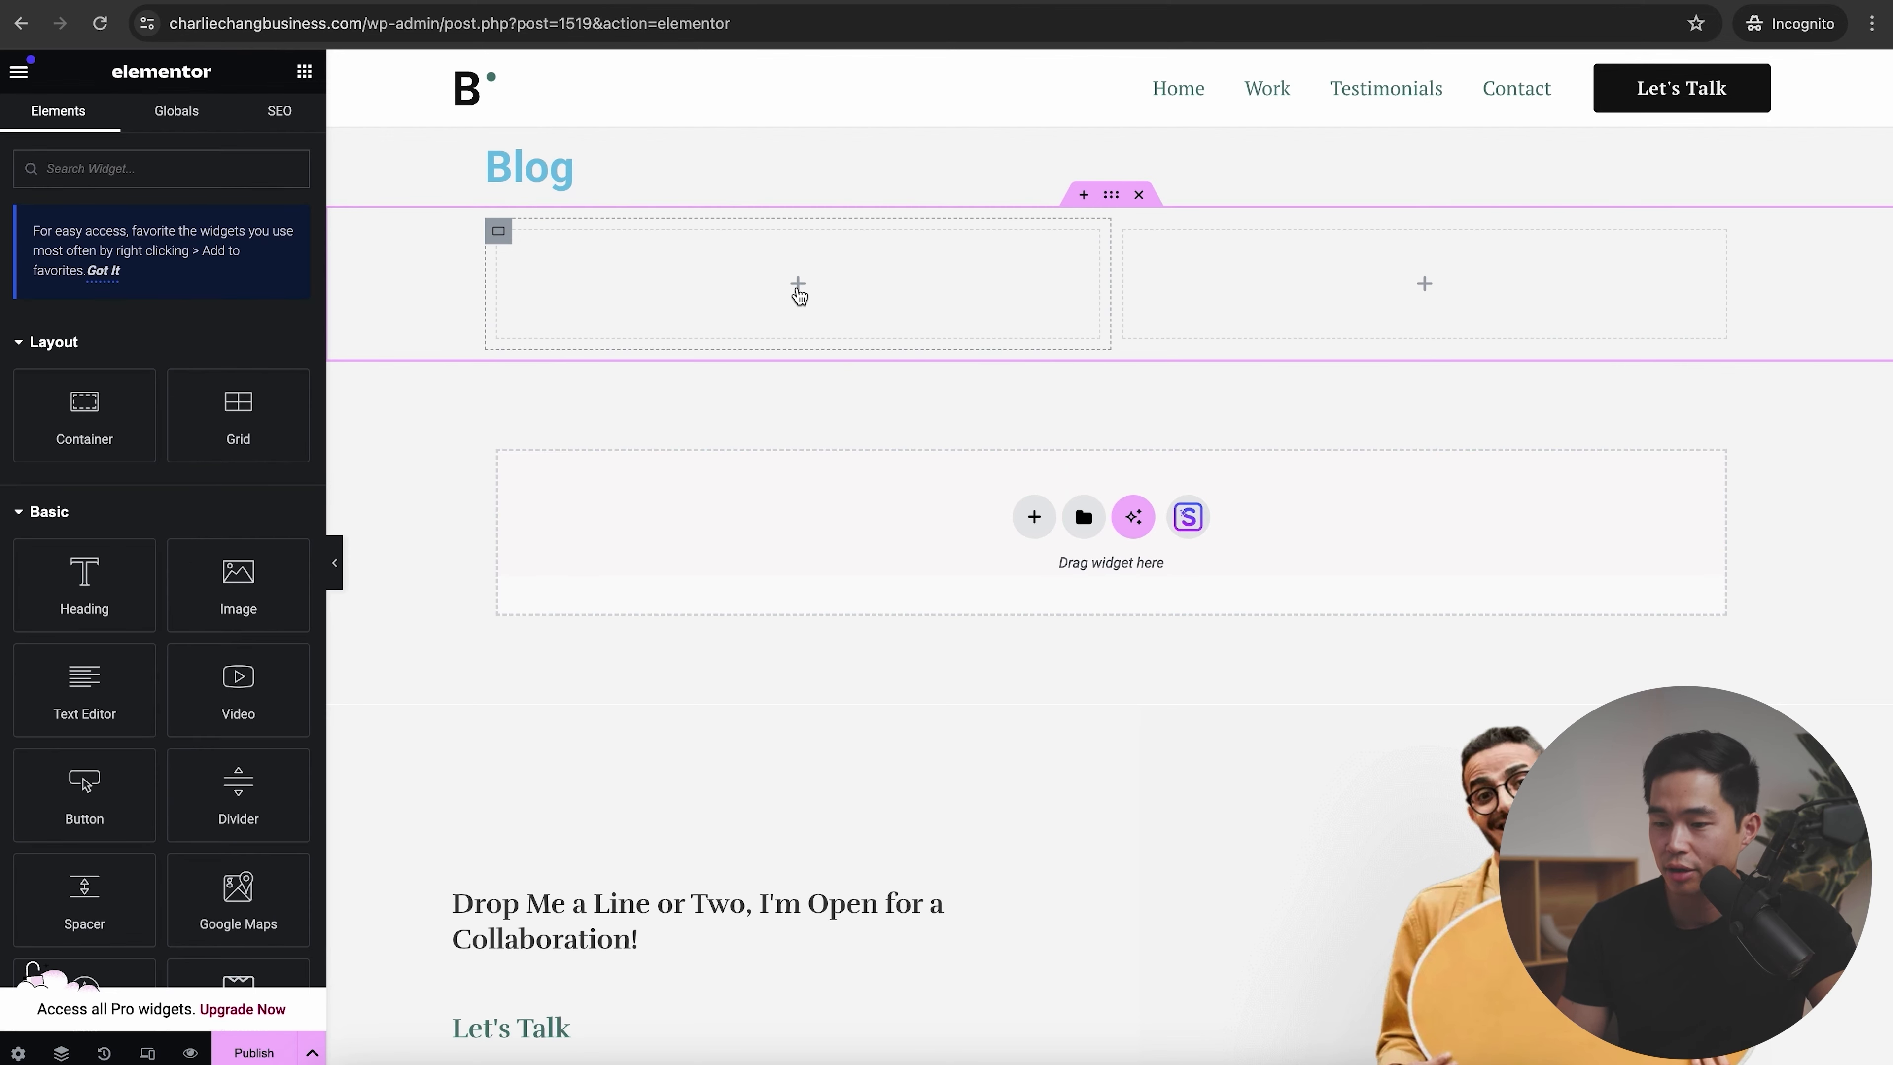